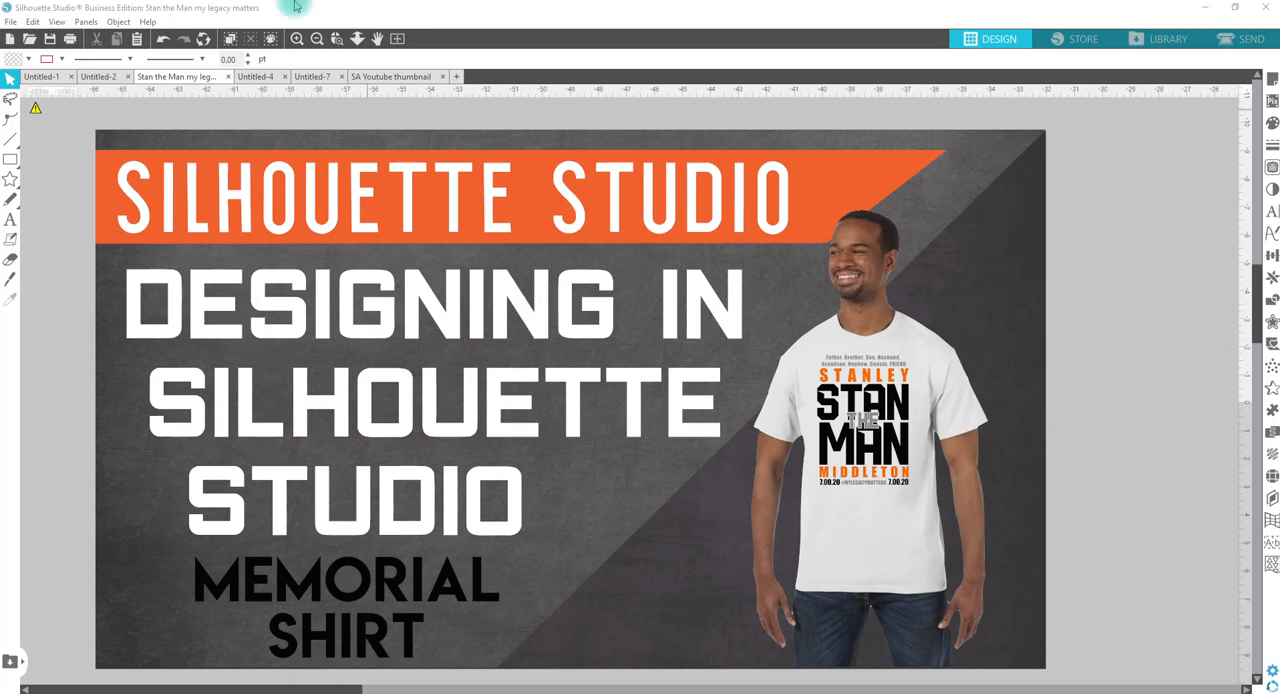
Step: Examine the sample memorial shirt mockup with the green POOH lettering beside the cutting mat
click(400, 42)
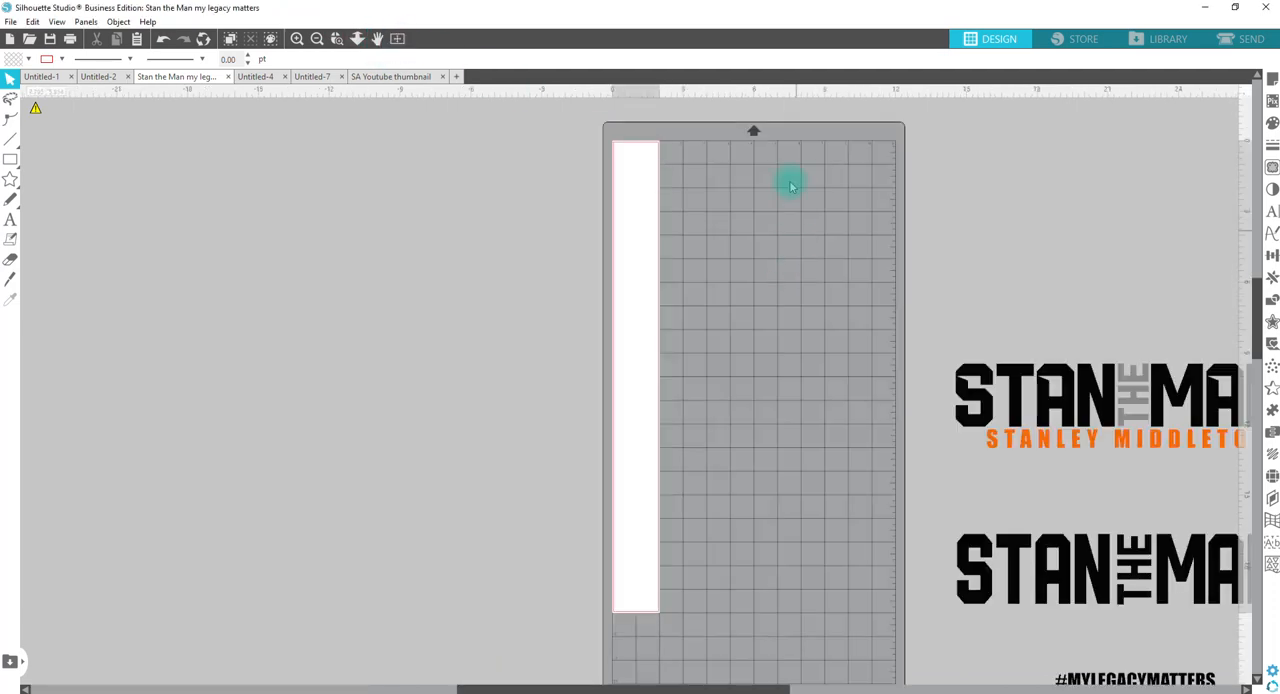
drag(818, 177, 596, 581)
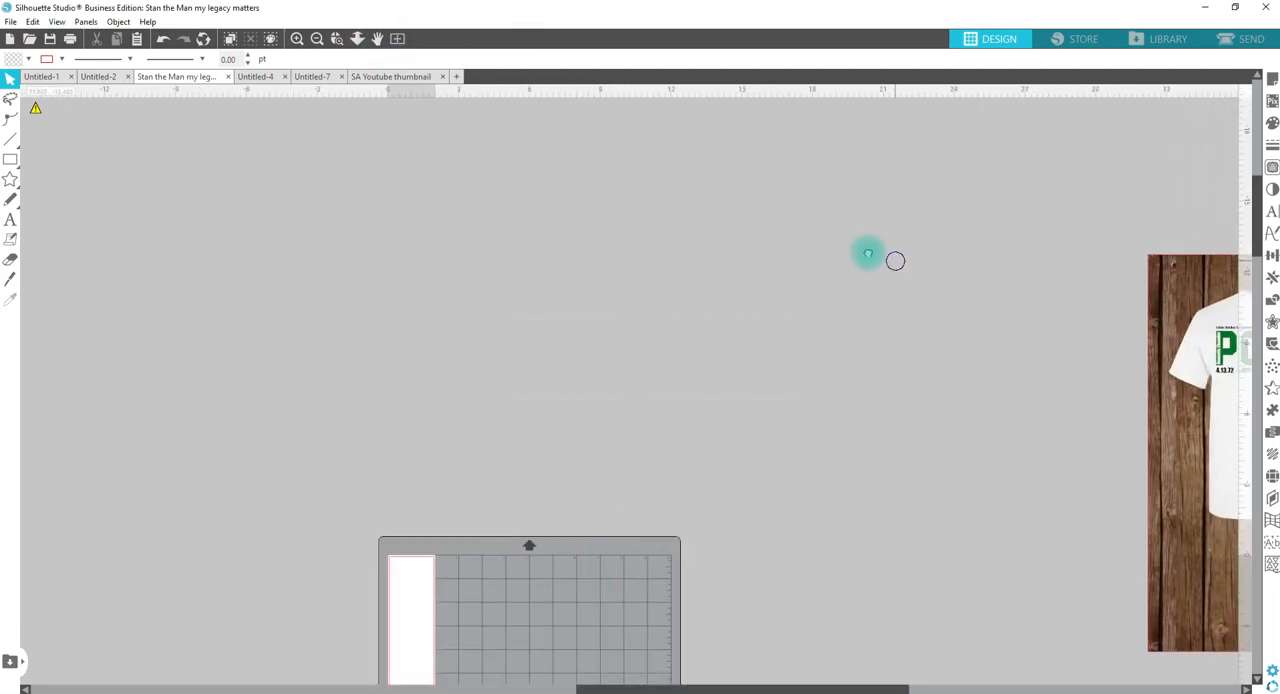
drag(890, 258, 388, 345)
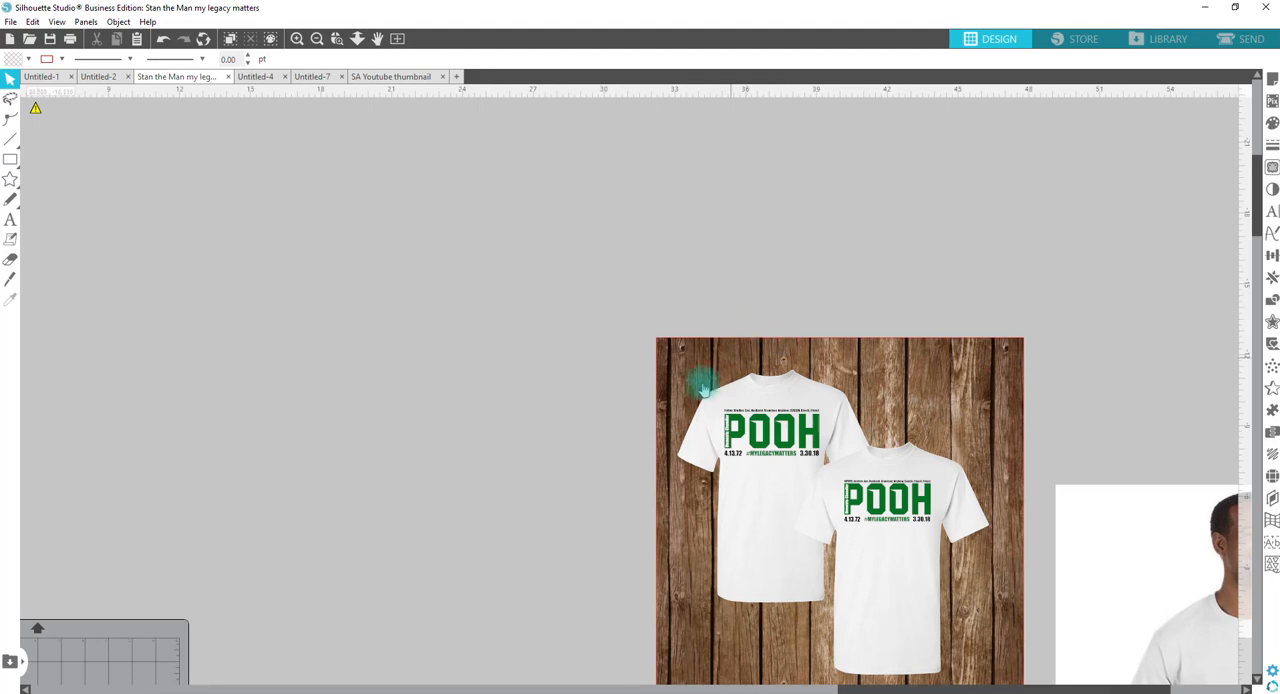
key(z)
drag(676, 387, 994, 574)
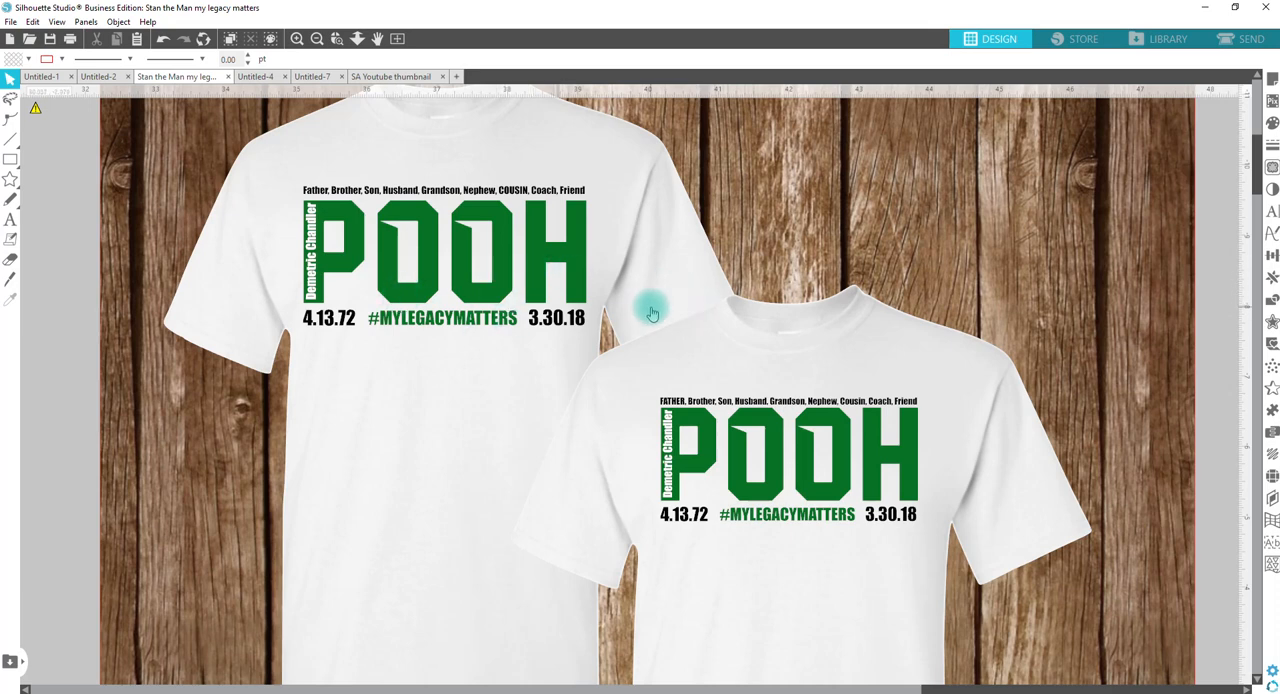
click(357, 38)
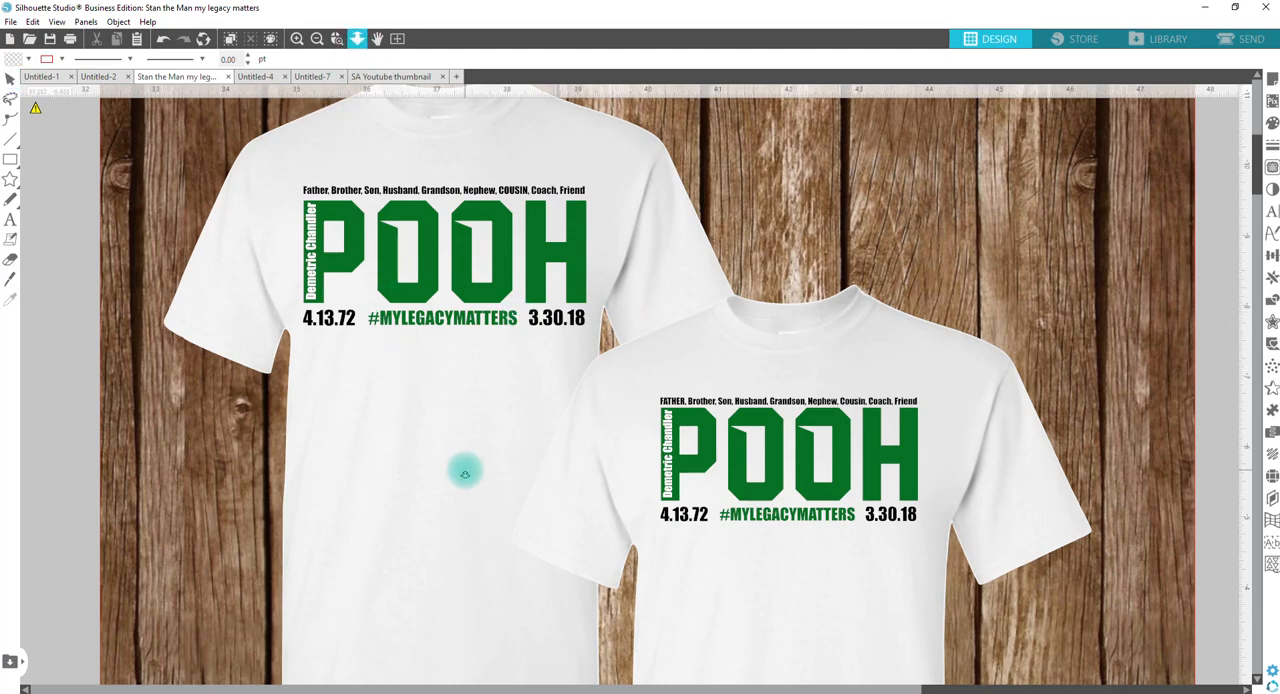
drag(465, 473, 458, 433)
drag(566, 523, 517, 223)
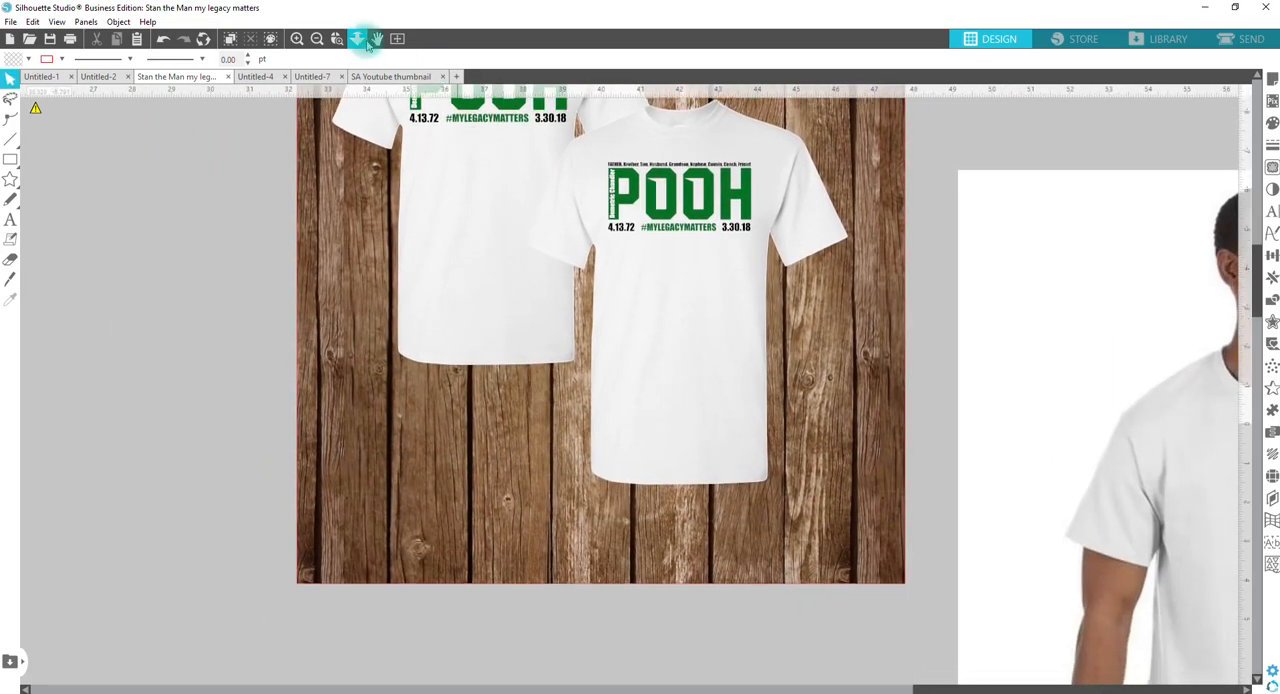
drag(397, 555, 407, 310)
key(Escape)
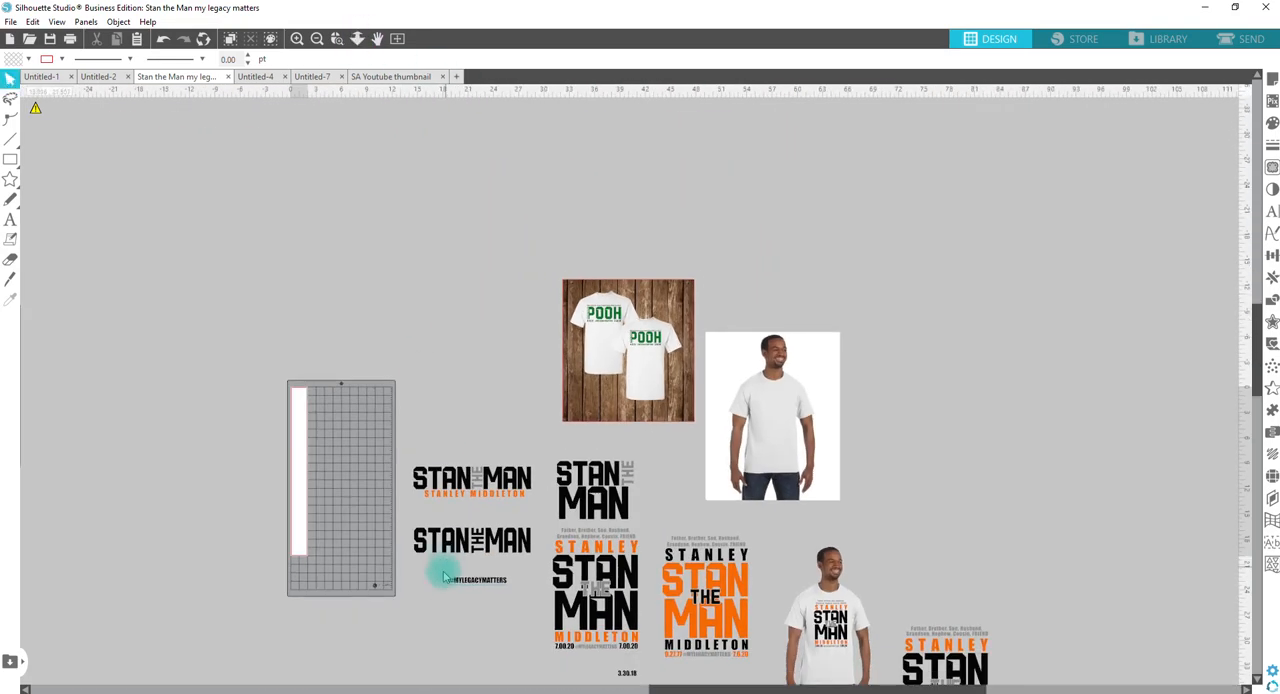
Step: Enlarge the word MAN in the upper stacked design to about 9.03 by 4.28 in
scroll(560, 594, up, 5)
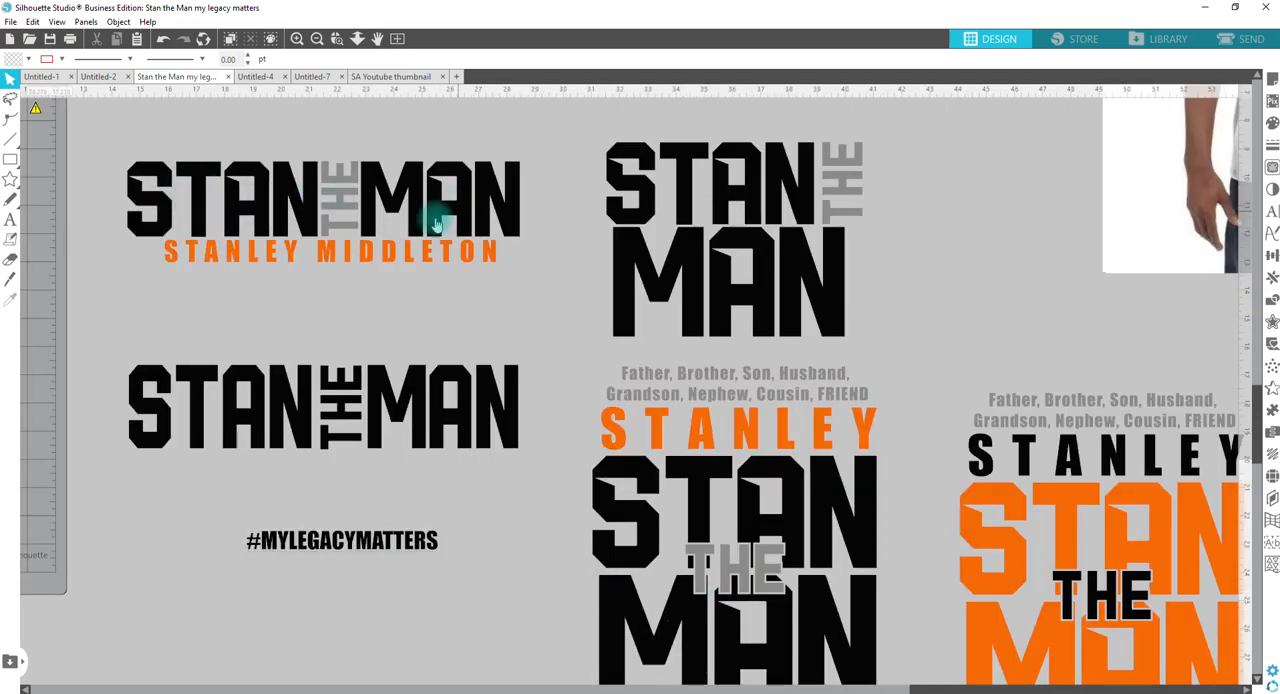
click(320, 253)
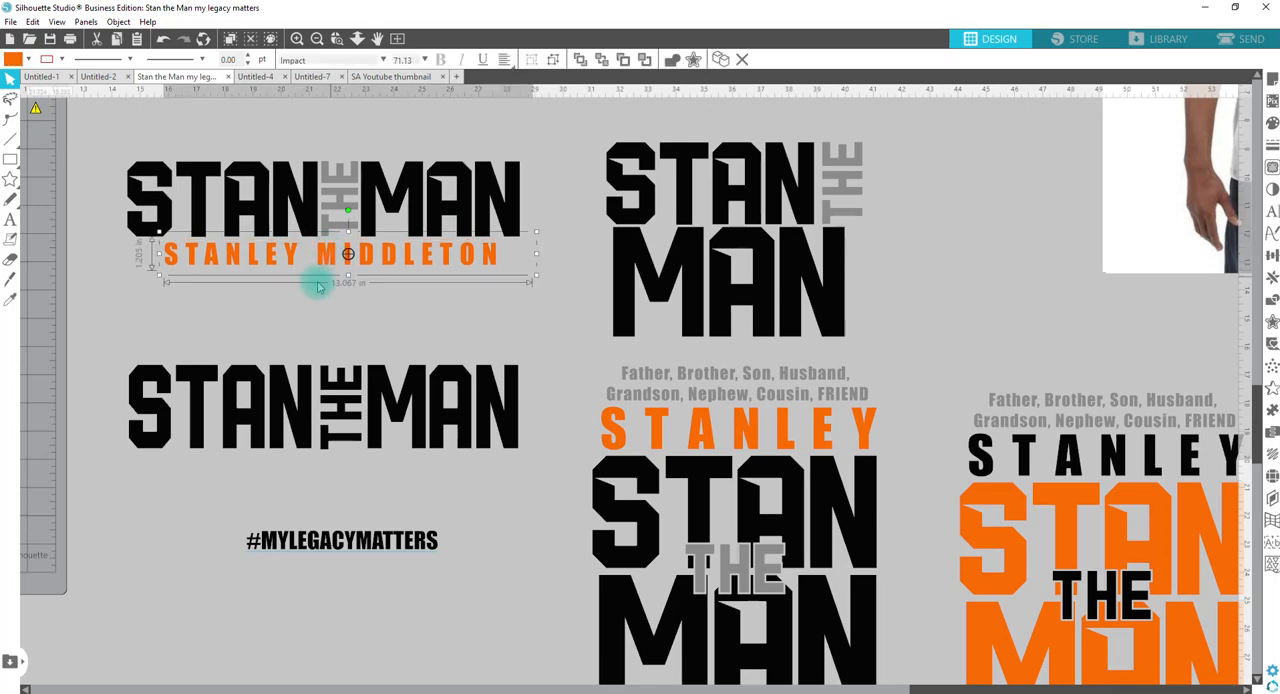
click(834, 249)
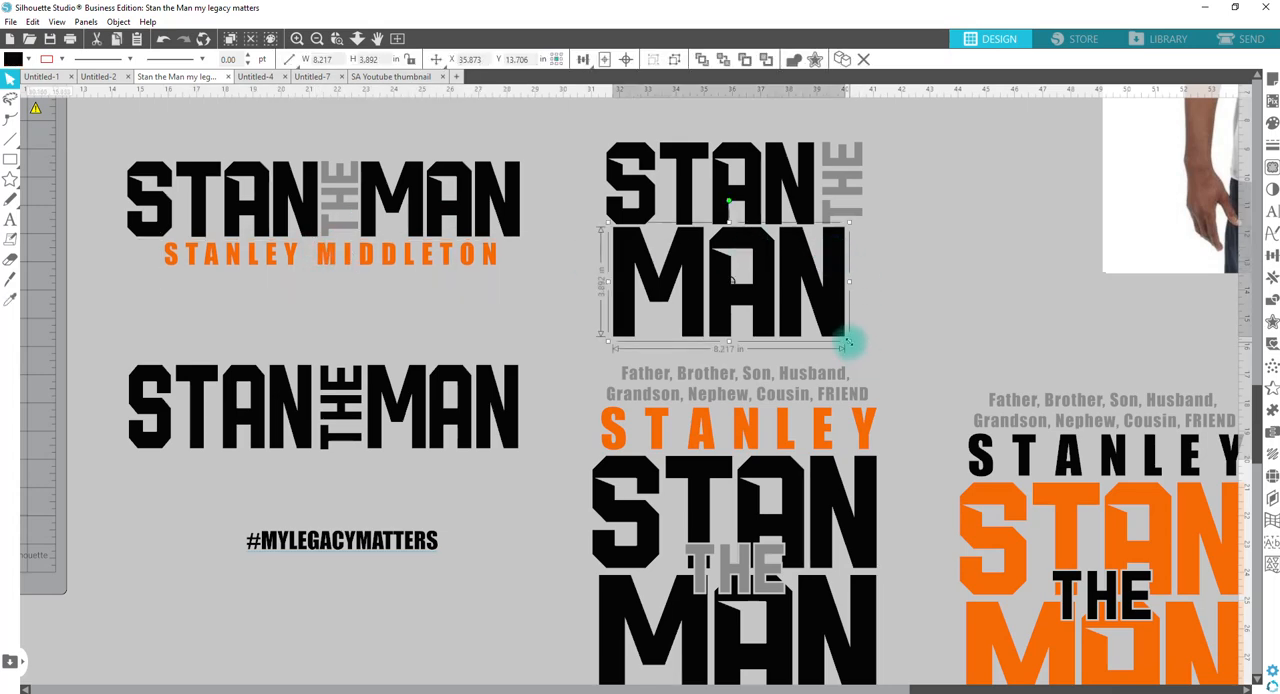
drag(852, 342, 875, 350)
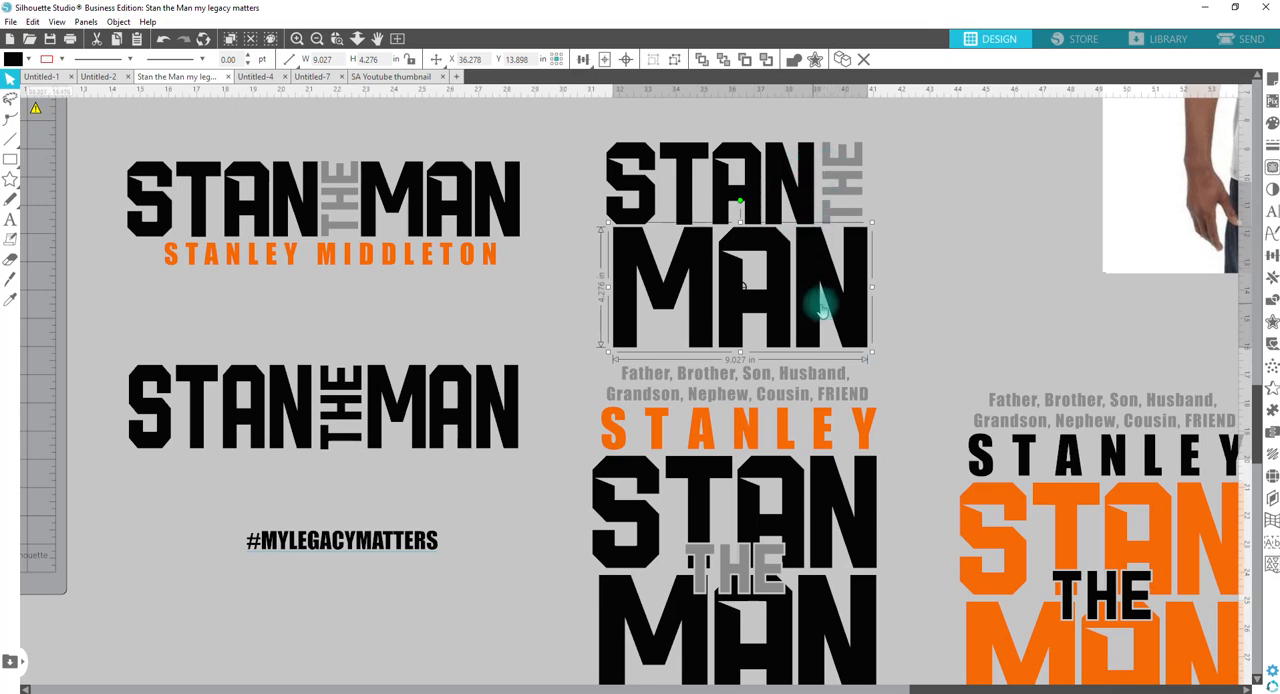
Step: Examine the black and orange STAN THE MAN shirt design variations and the overall workspace layout
scroll(678, 455, down, 2)
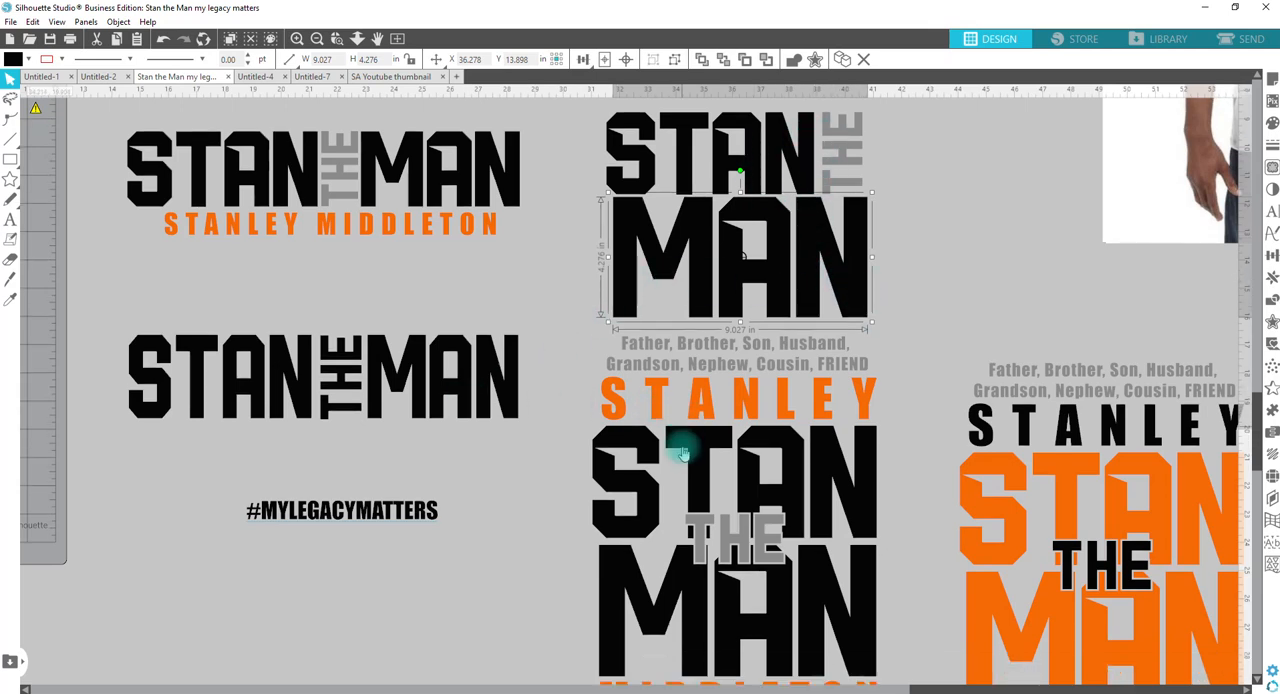
scroll(678, 467, down, 1)
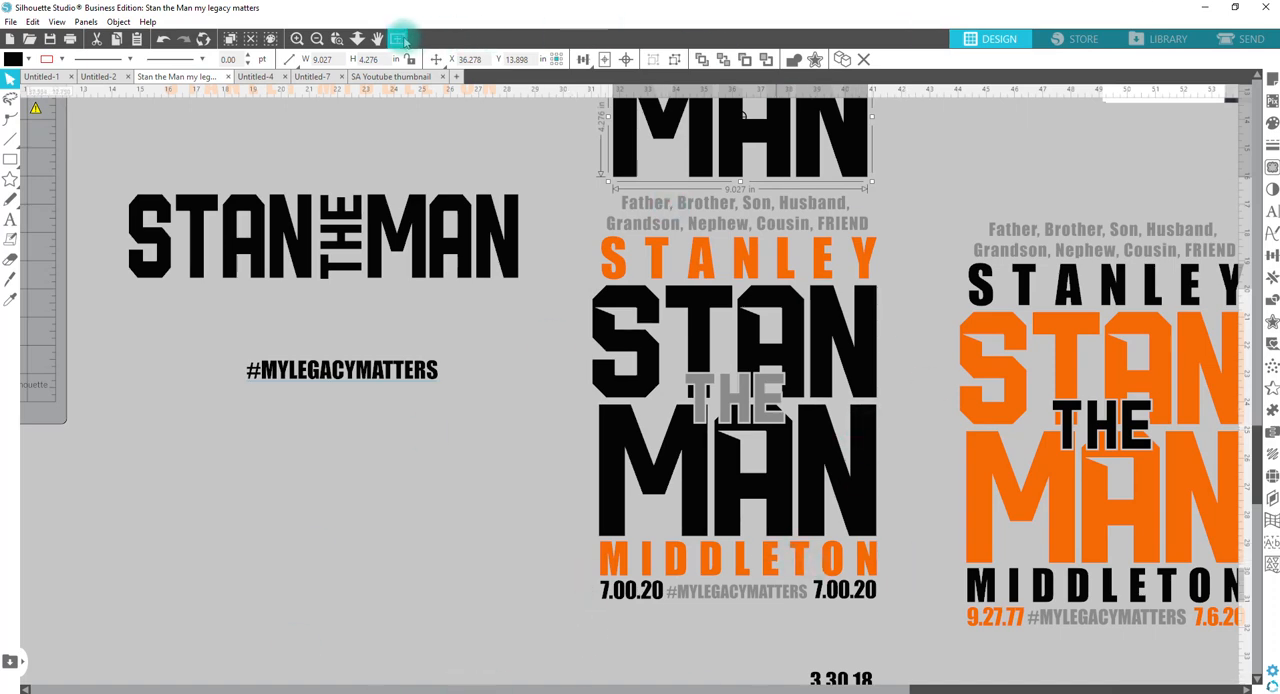
click(359, 37)
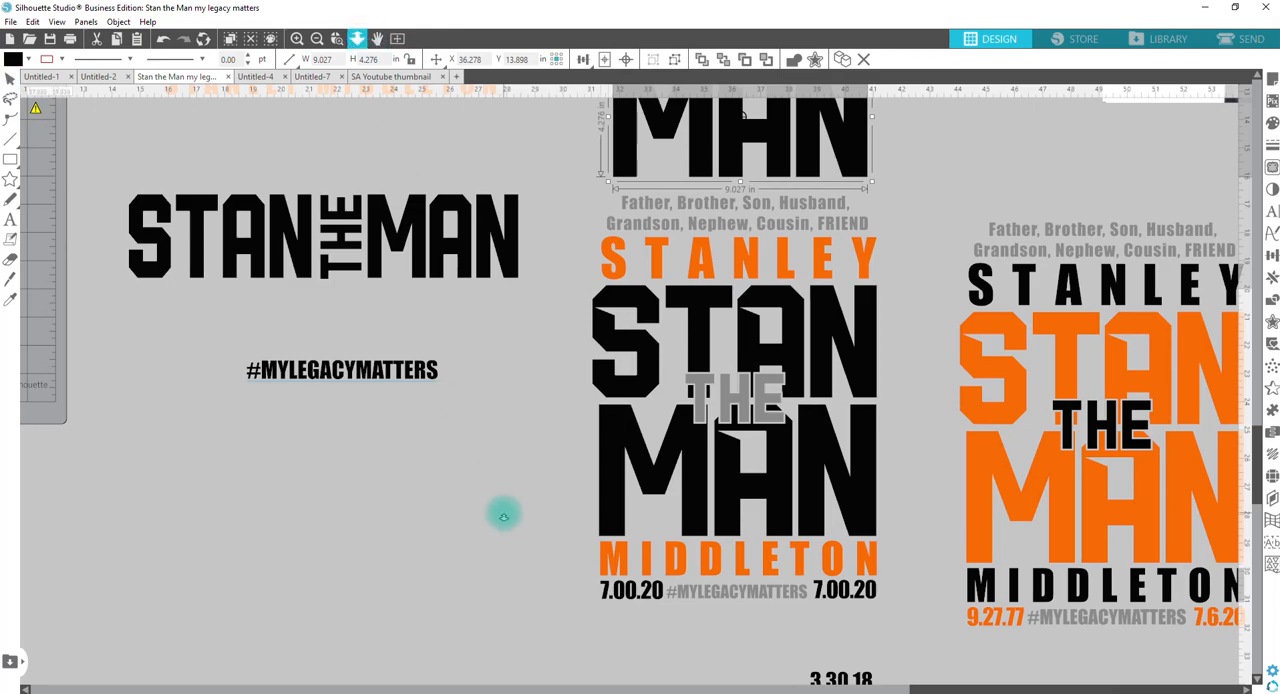
drag(503, 508, 503, 357)
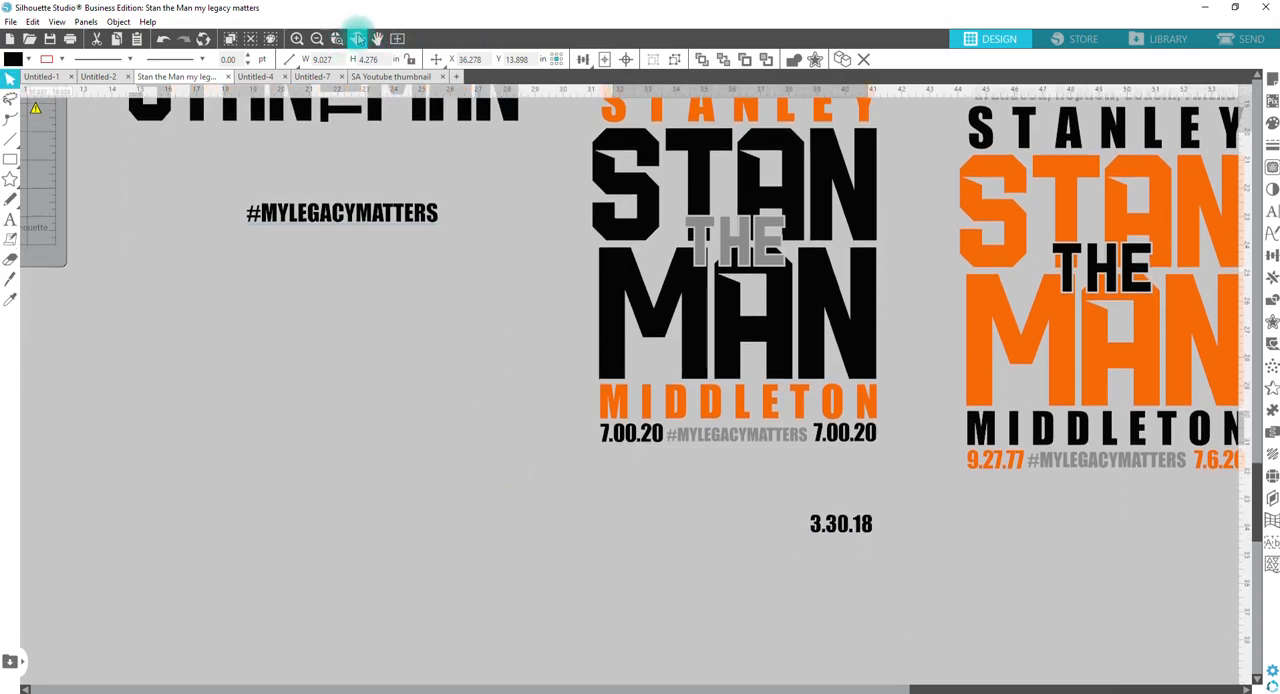
click(358, 38)
drag(458, 505, 482, 233)
scroll(655, 385, down, 1)
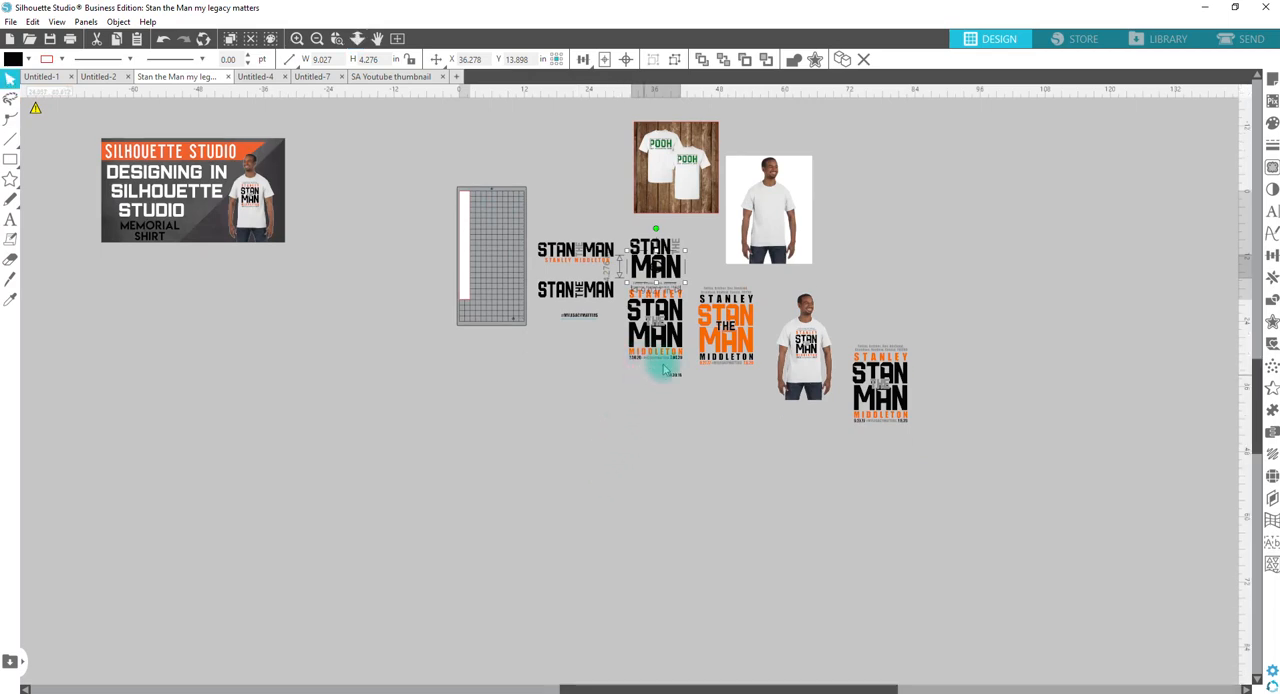
Step: Place a copy of the grey word THE from the stacked design below the cutting mat and rotate it horizontal
double_click(663, 252)
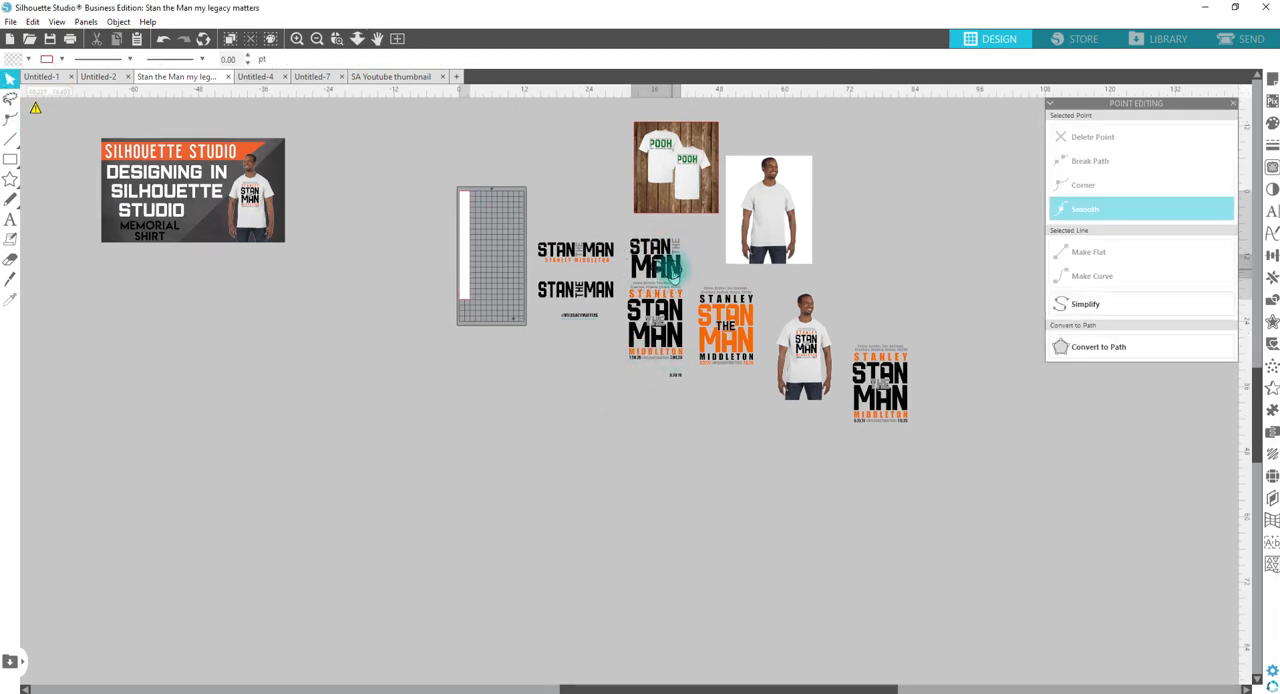
click(681, 249)
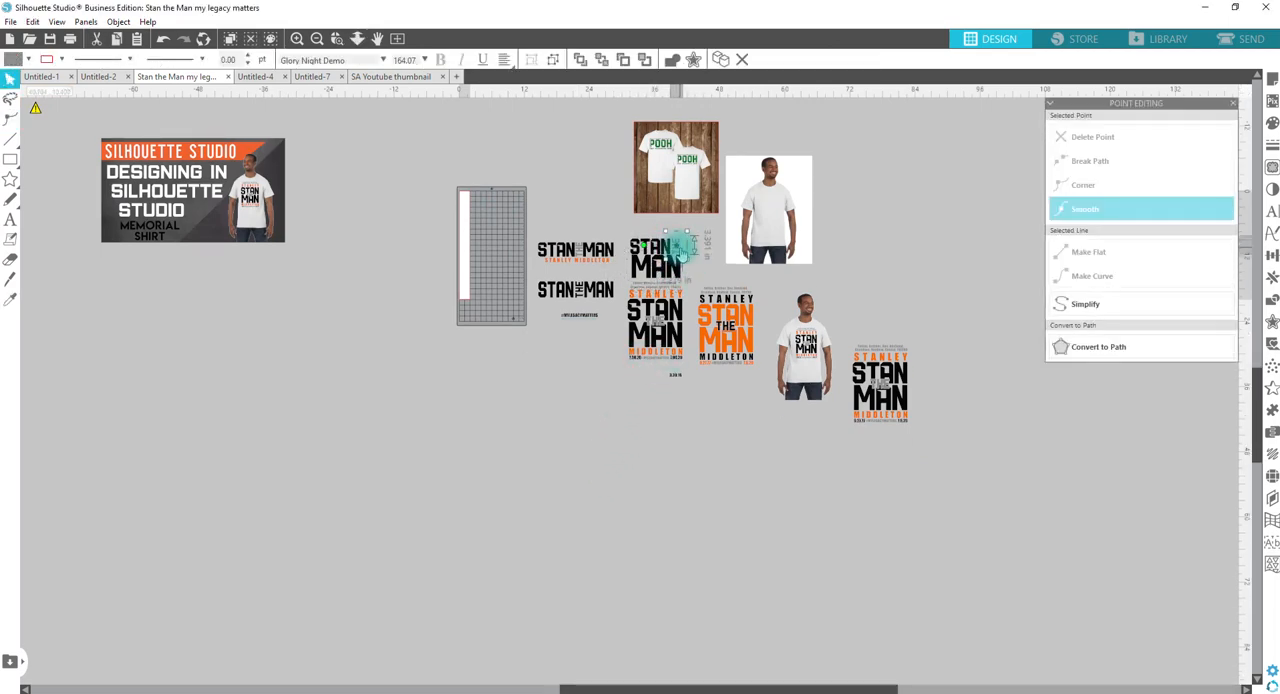
drag(681, 249, 496, 368)
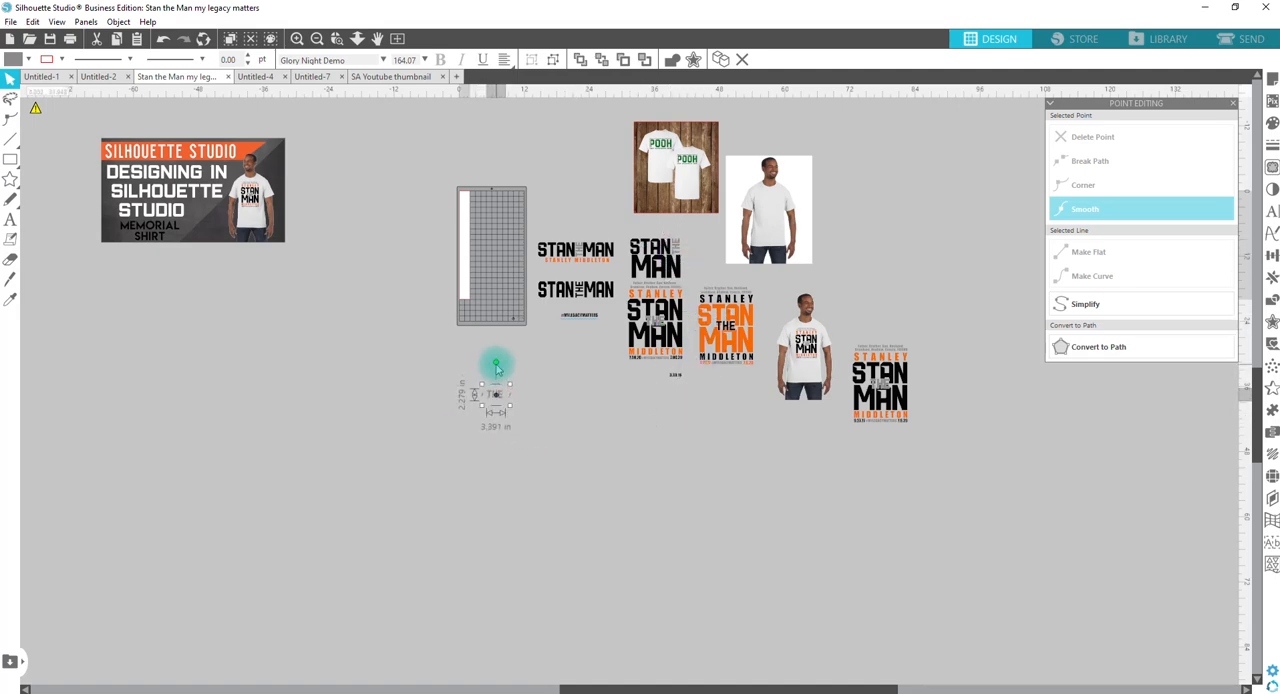
Step: Place four copies of the #MYLEGACYMATTERS text around the copied word THE below the mat
click(584, 315)
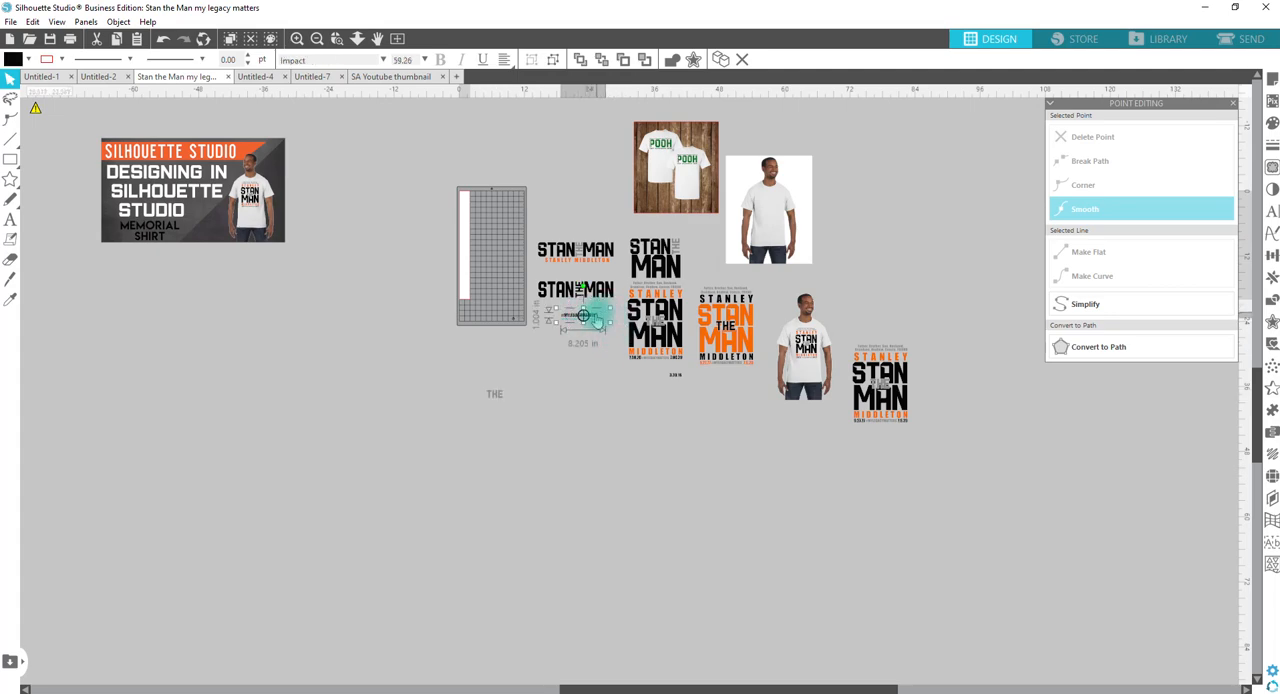
drag(597, 321, 504, 405)
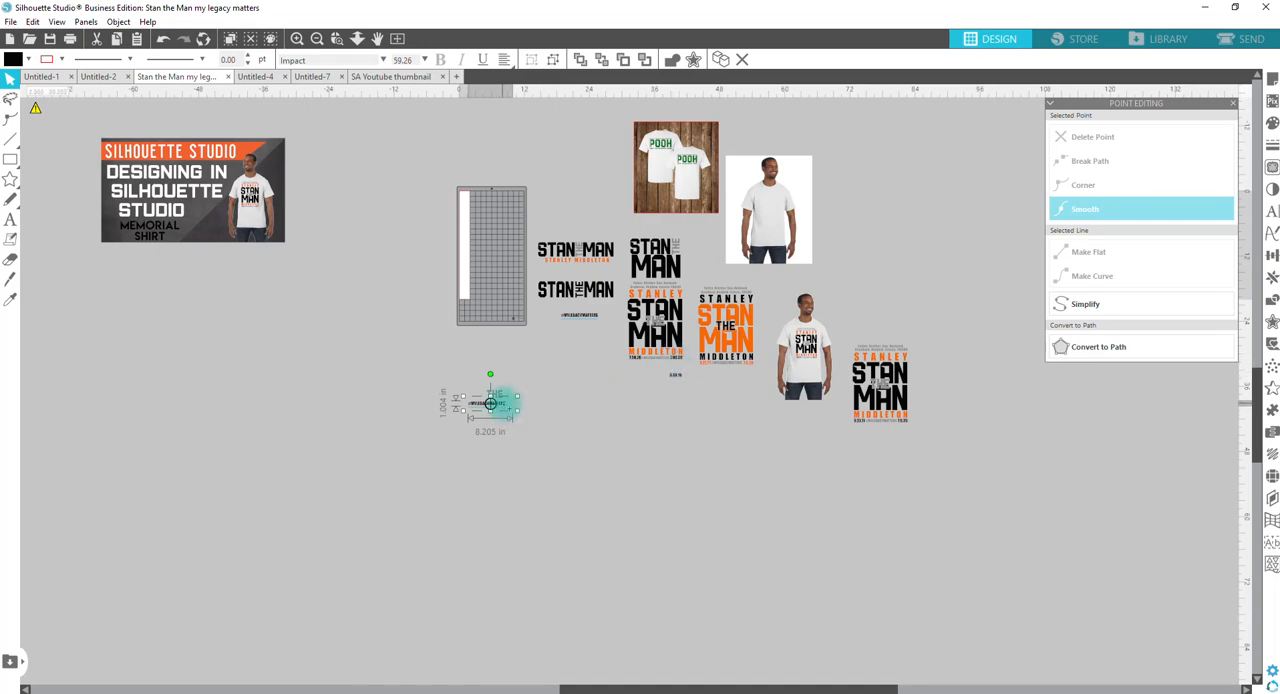
drag(509, 408, 551, 409)
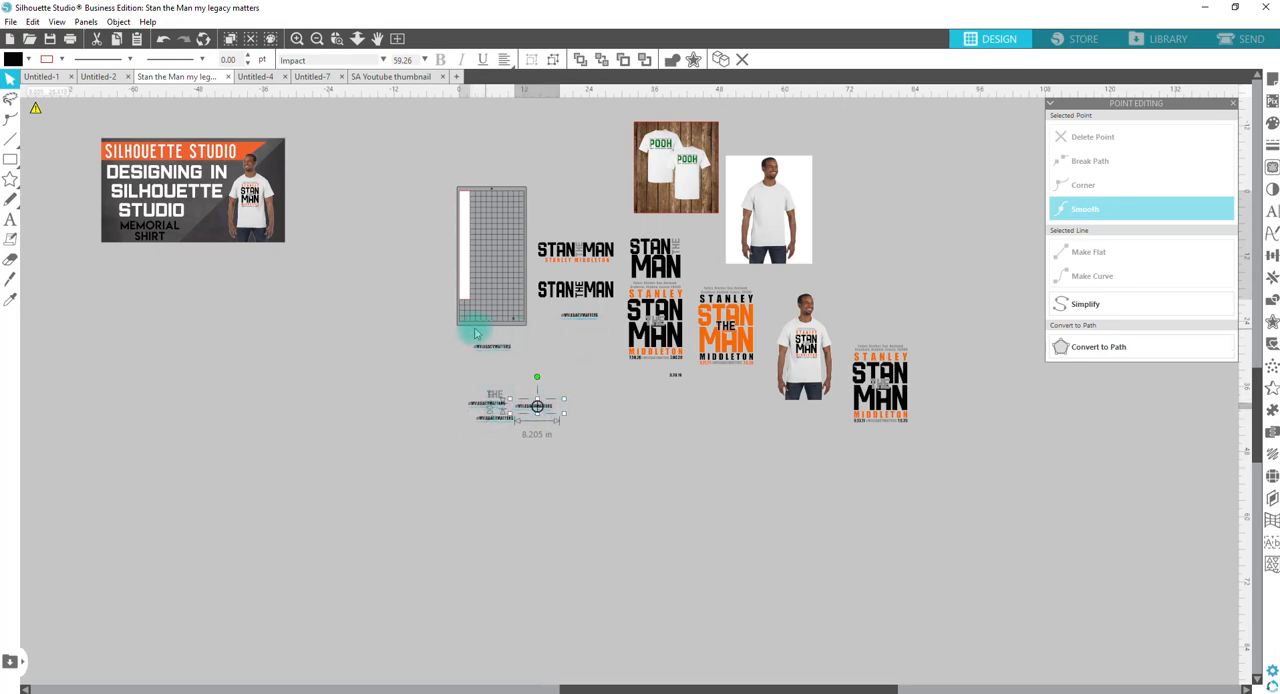
Step: Copy the gathered THE and #MYLEGACYMATTERS texts into a new drawing and move them off to the side of the page
drag(467, 340, 563, 434)
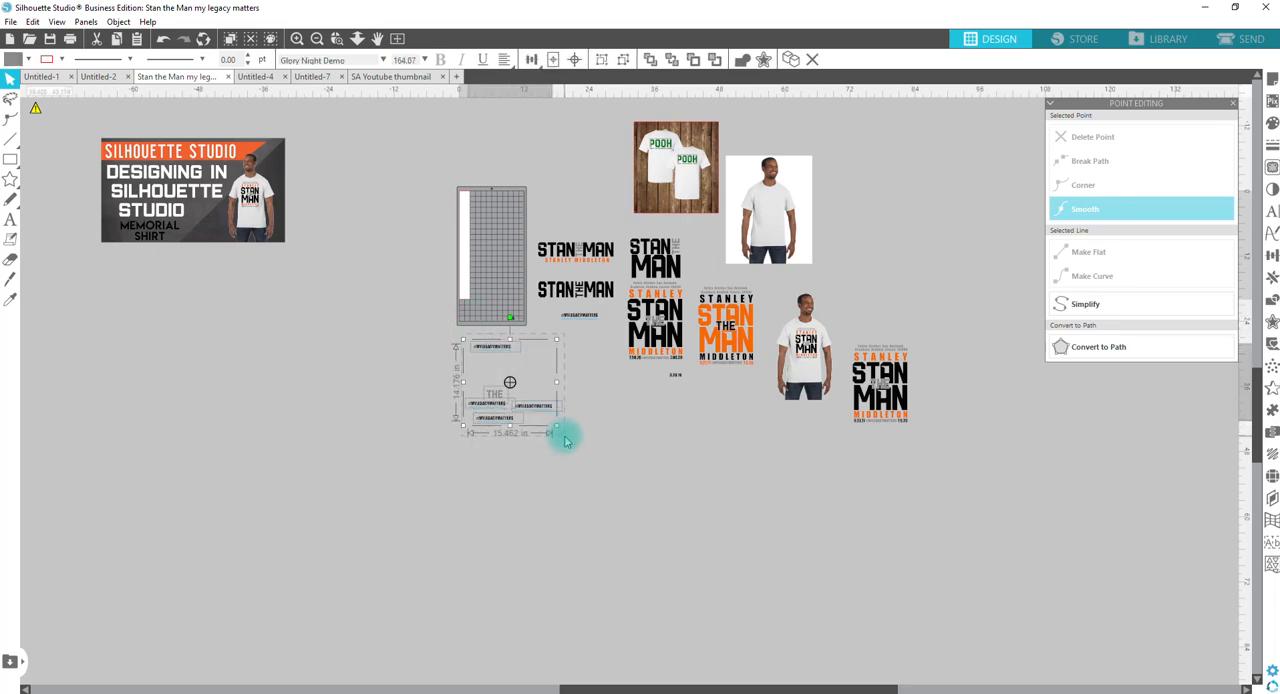
key(i)
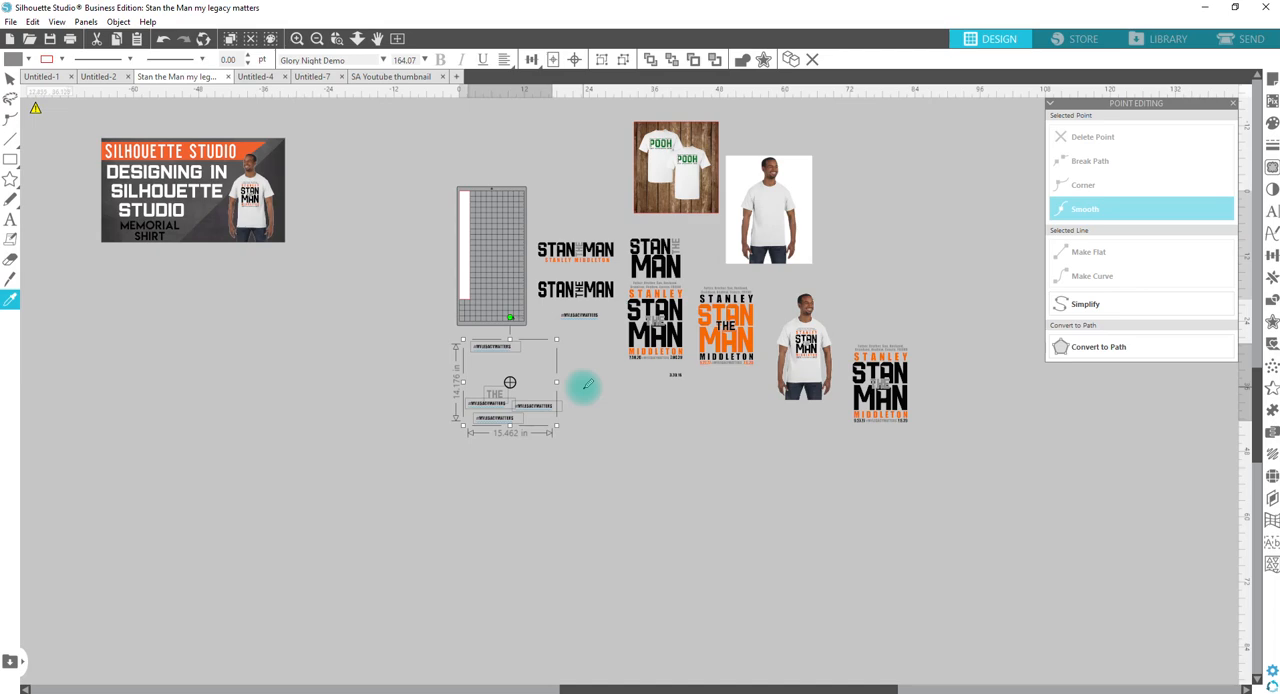
click(458, 78)
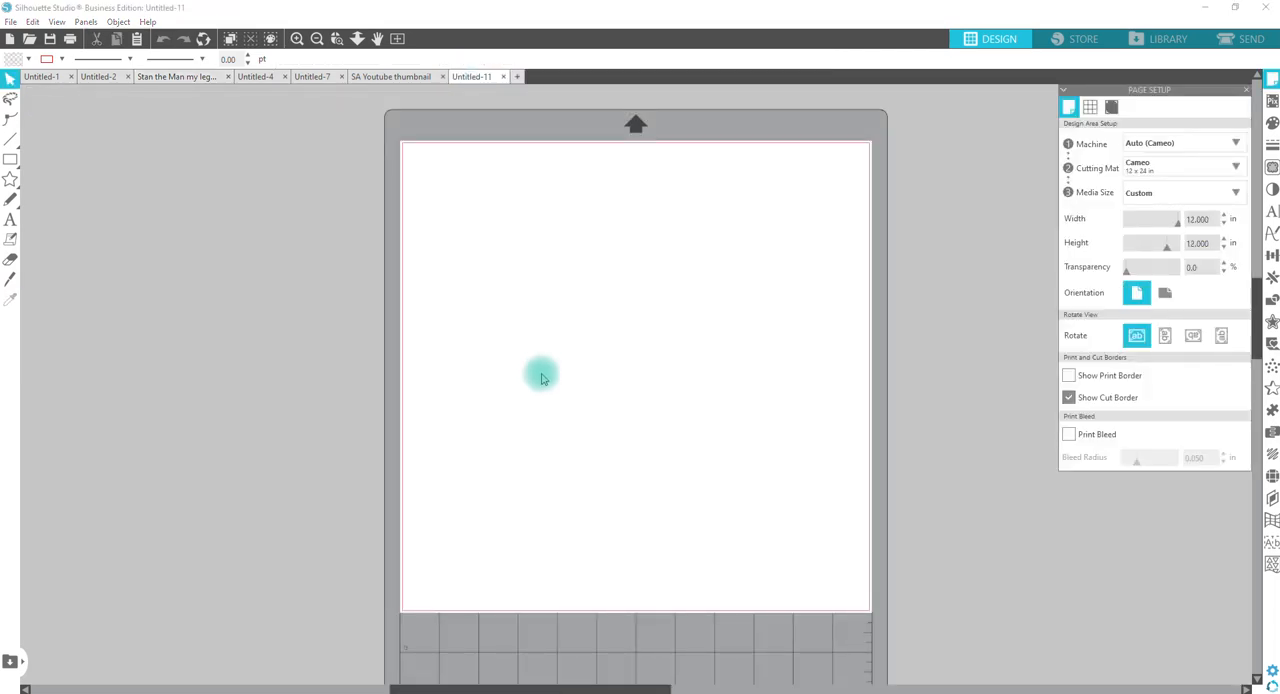
key(ctrl+v)
drag(249, 306, 735, 275)
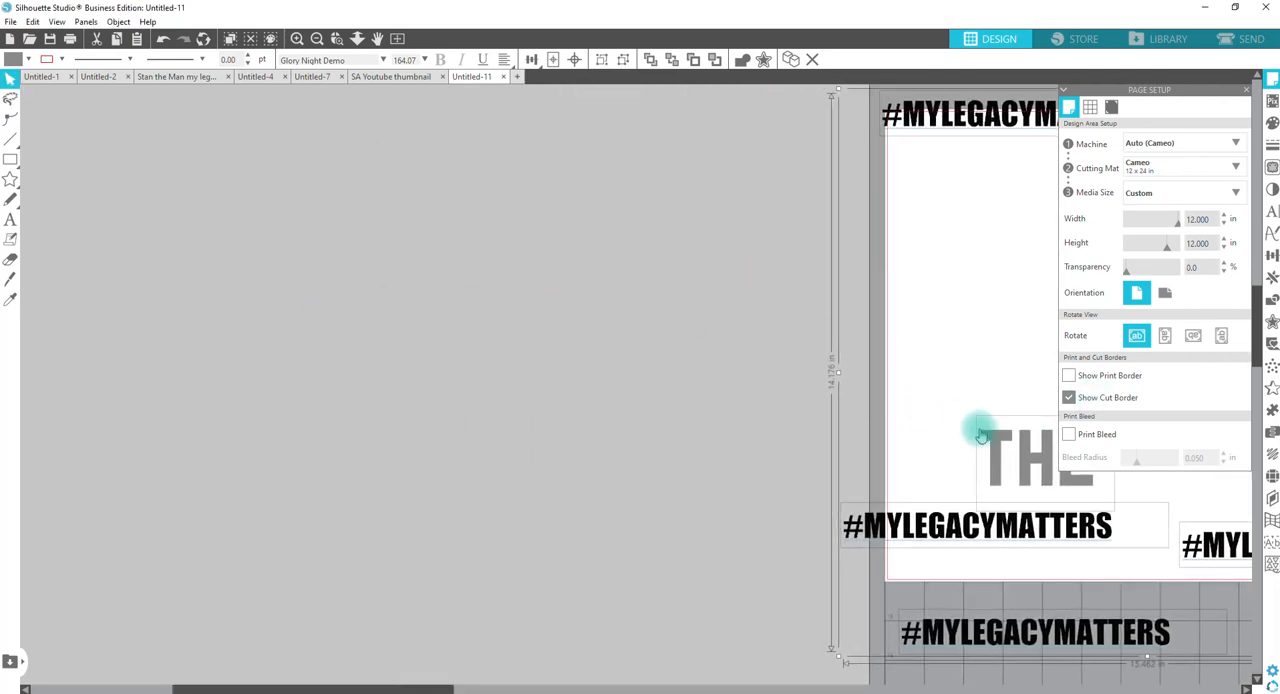
drag(971, 429, 545, 477)
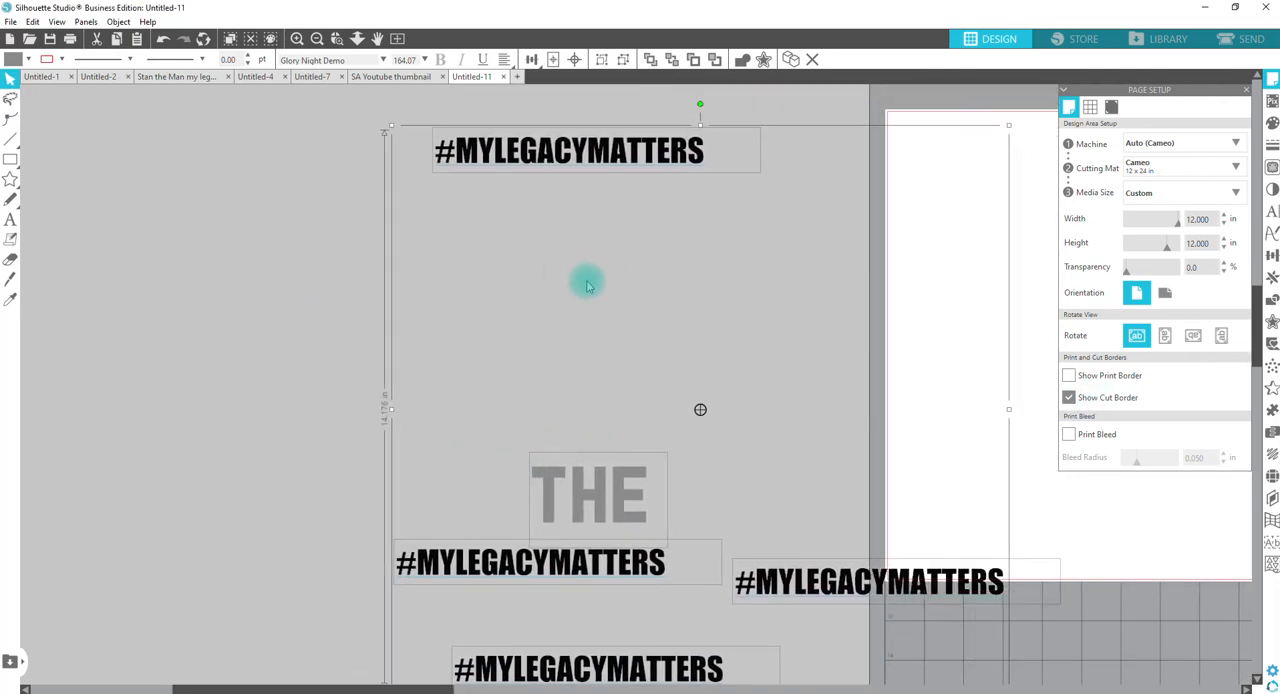
click(322, 250)
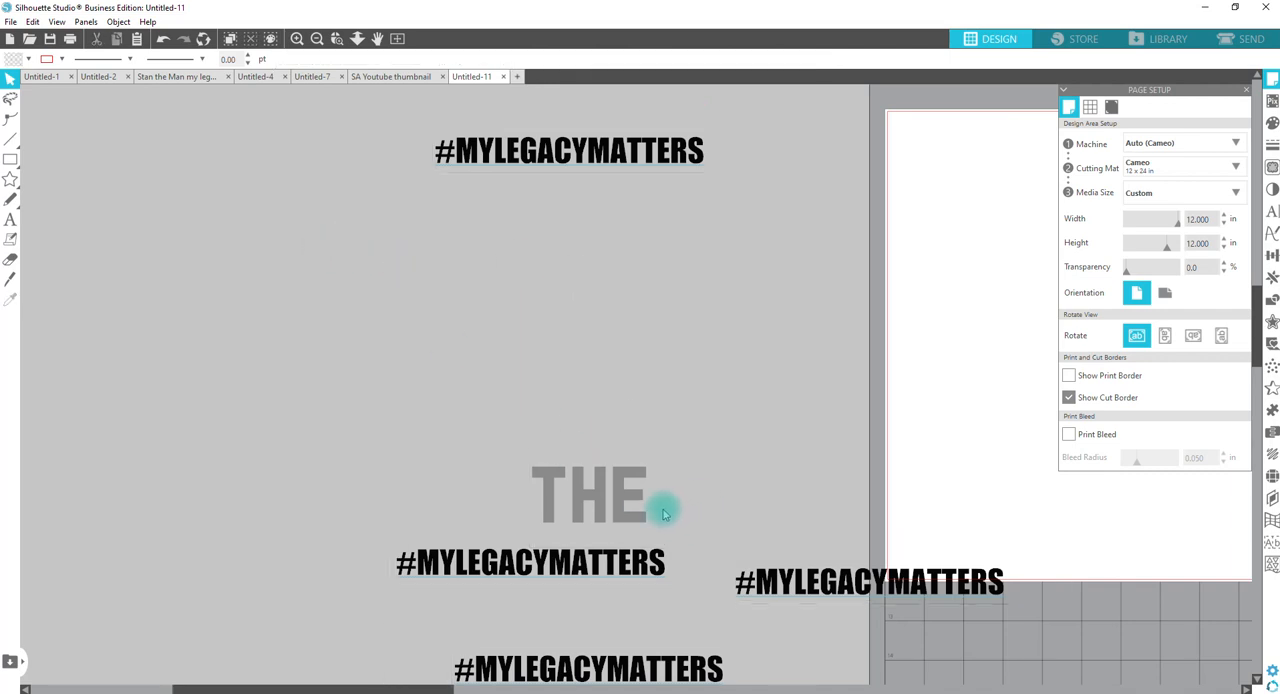
Step: Add the text "STAN MAN" in the empty area above the word THE
click(10, 220)
click(298, 299)
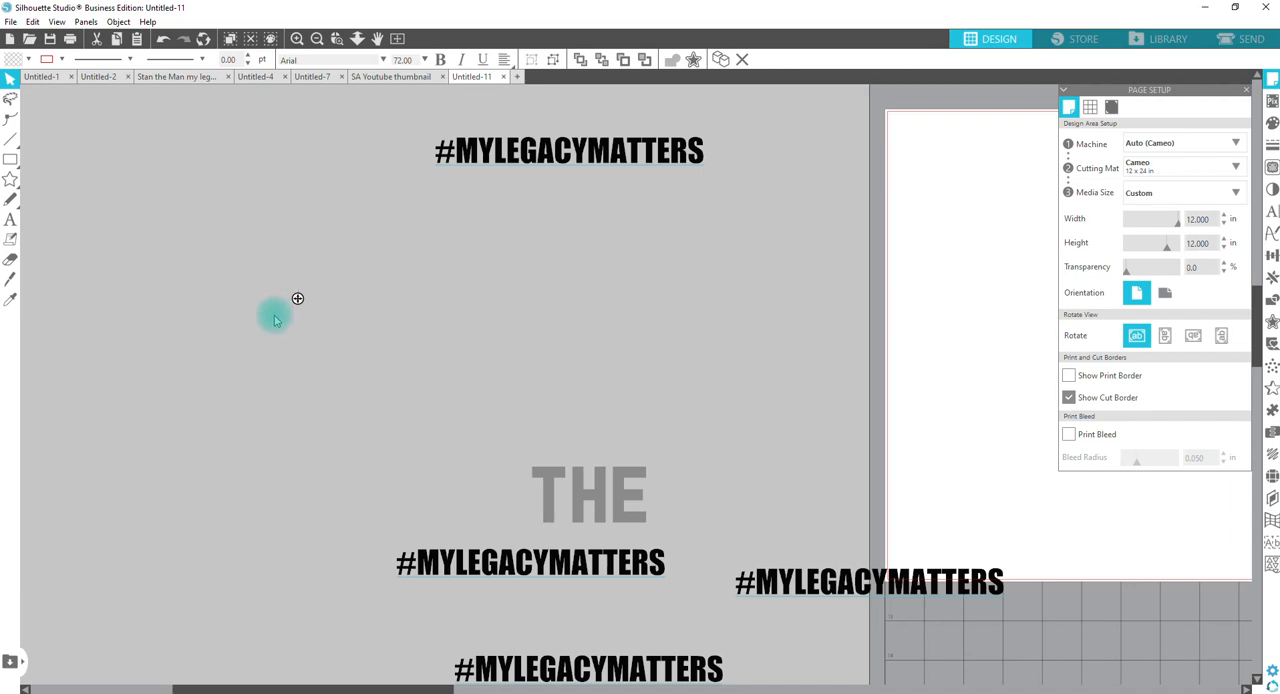
text(STAN)
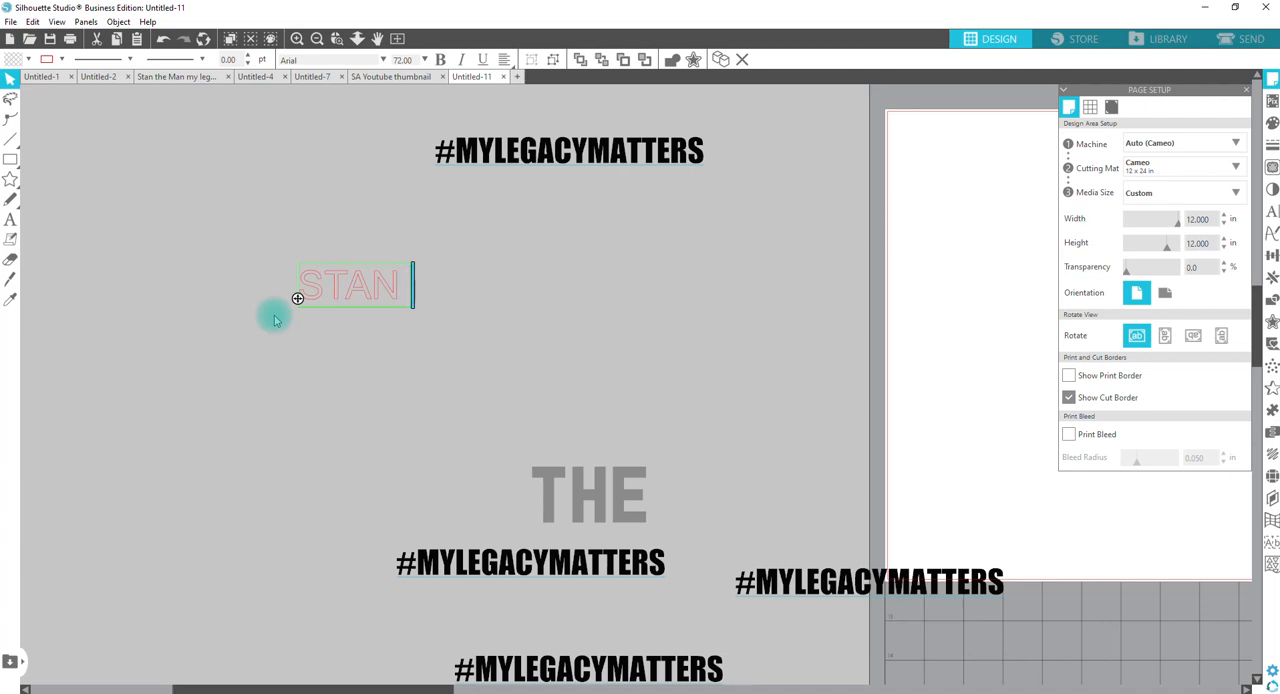
text(MAN)
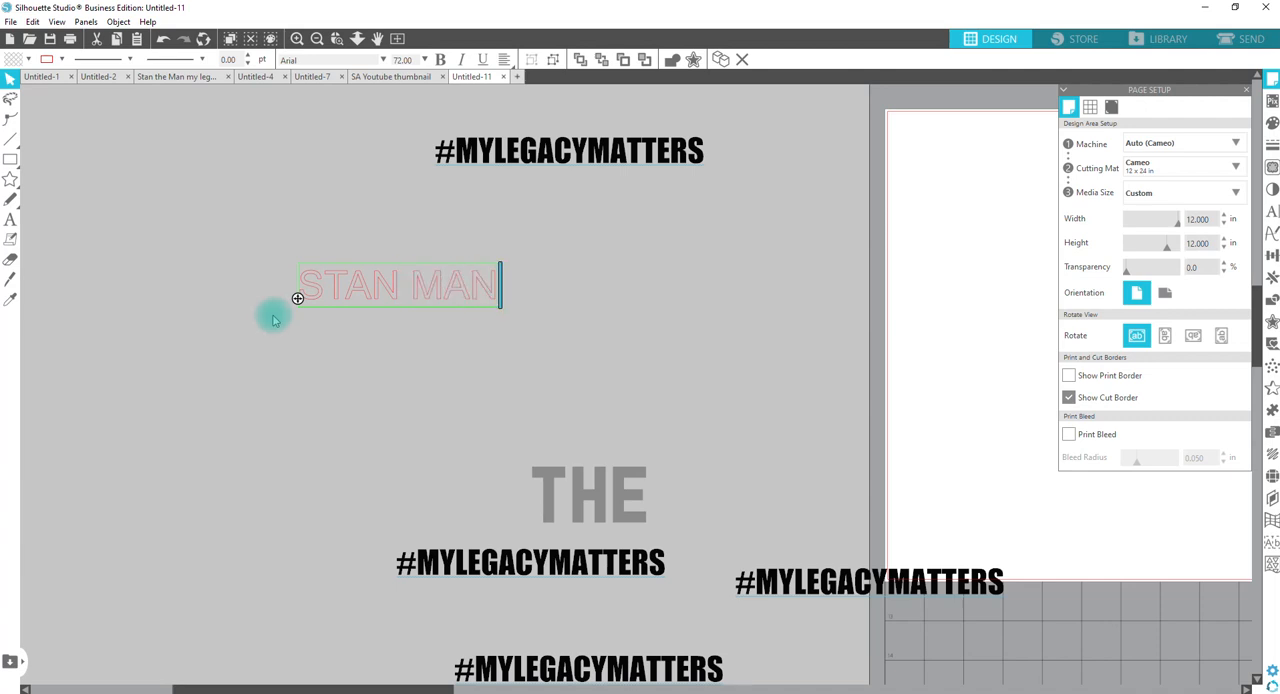
click(415, 395)
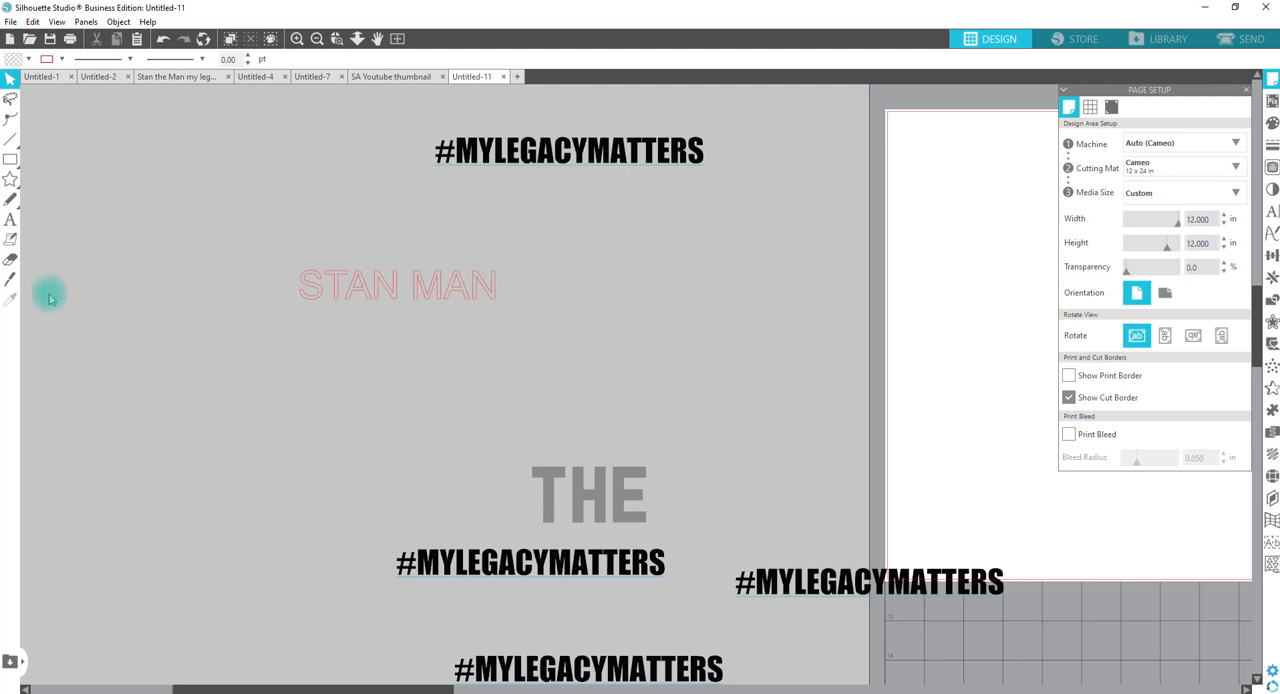
Step: Apply the font, size and grey fill of the word THE to the STAN MAN text with the Eyedropper
click(325, 291)
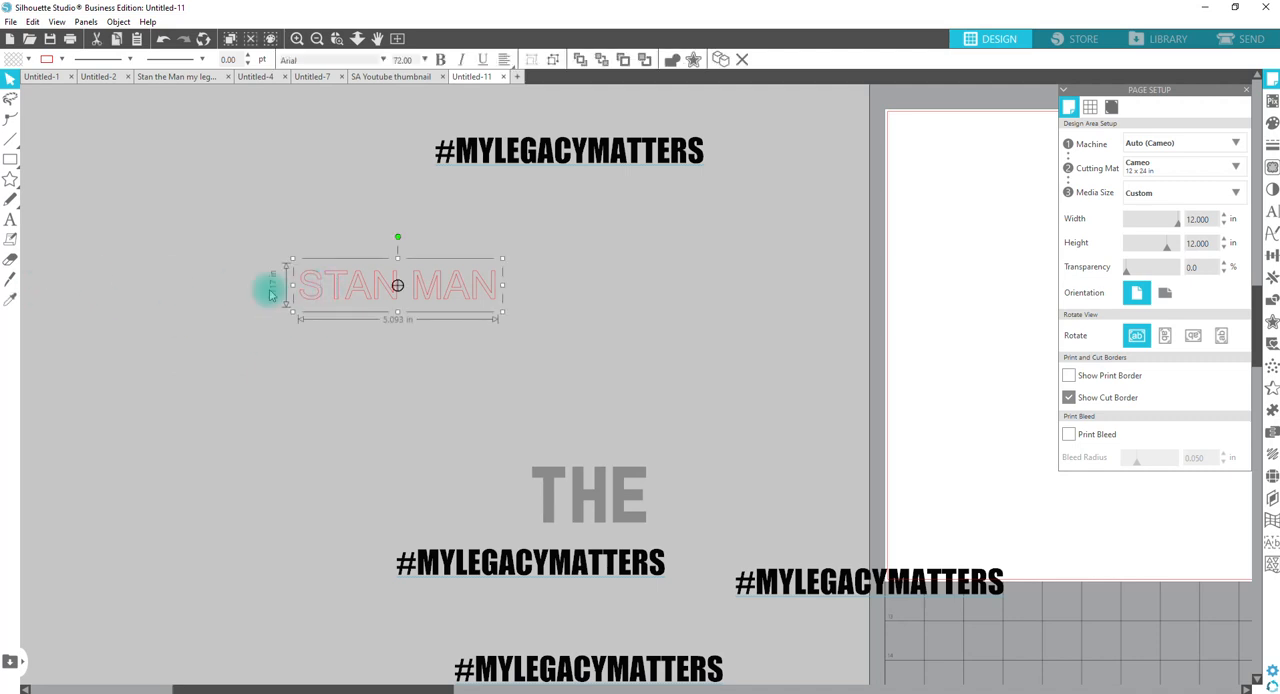
click(12, 303)
click(548, 478)
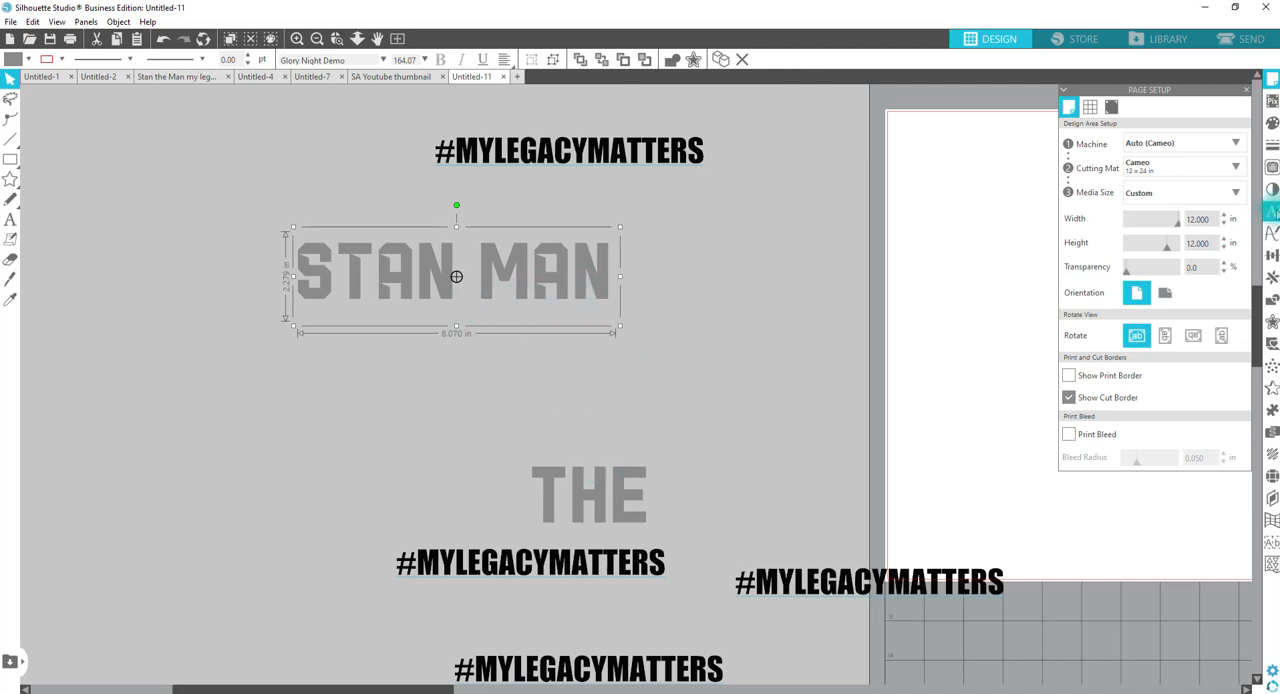
Step: Try script fonts such as Glamorous Silhouette Script and I Love Glitter on the STAN MAN text
click(1272, 211)
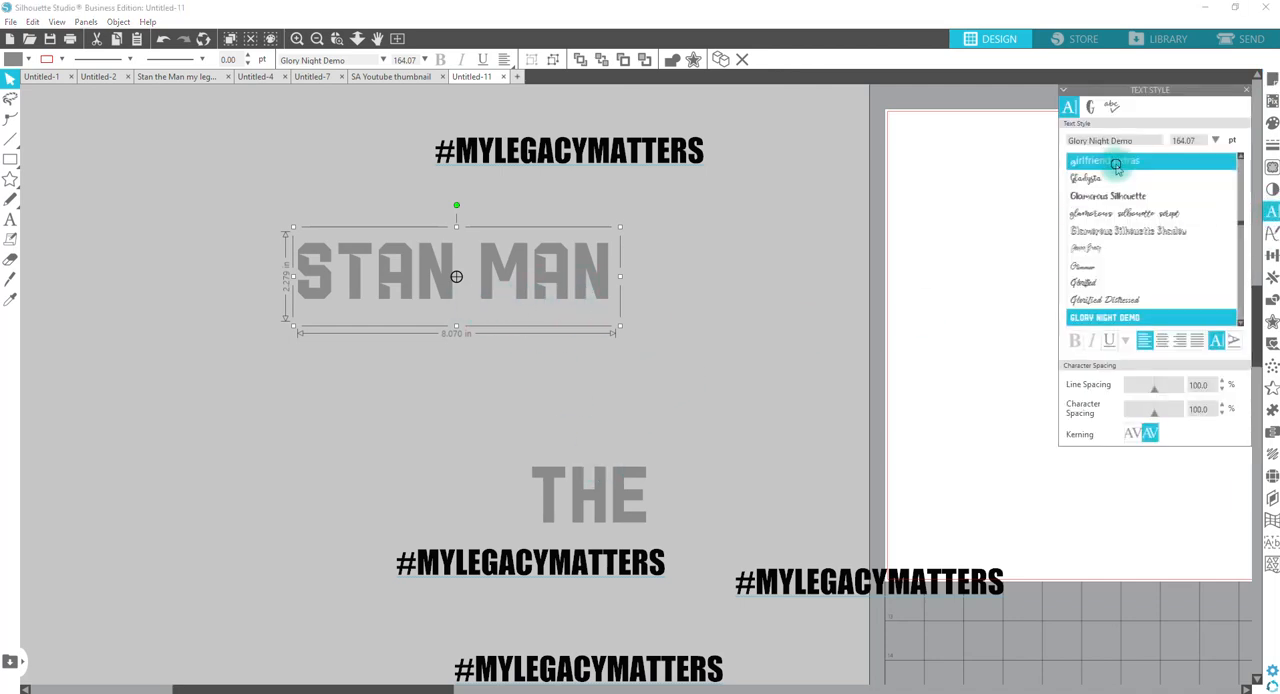
click(1122, 185)
click(1120, 196)
click(1120, 213)
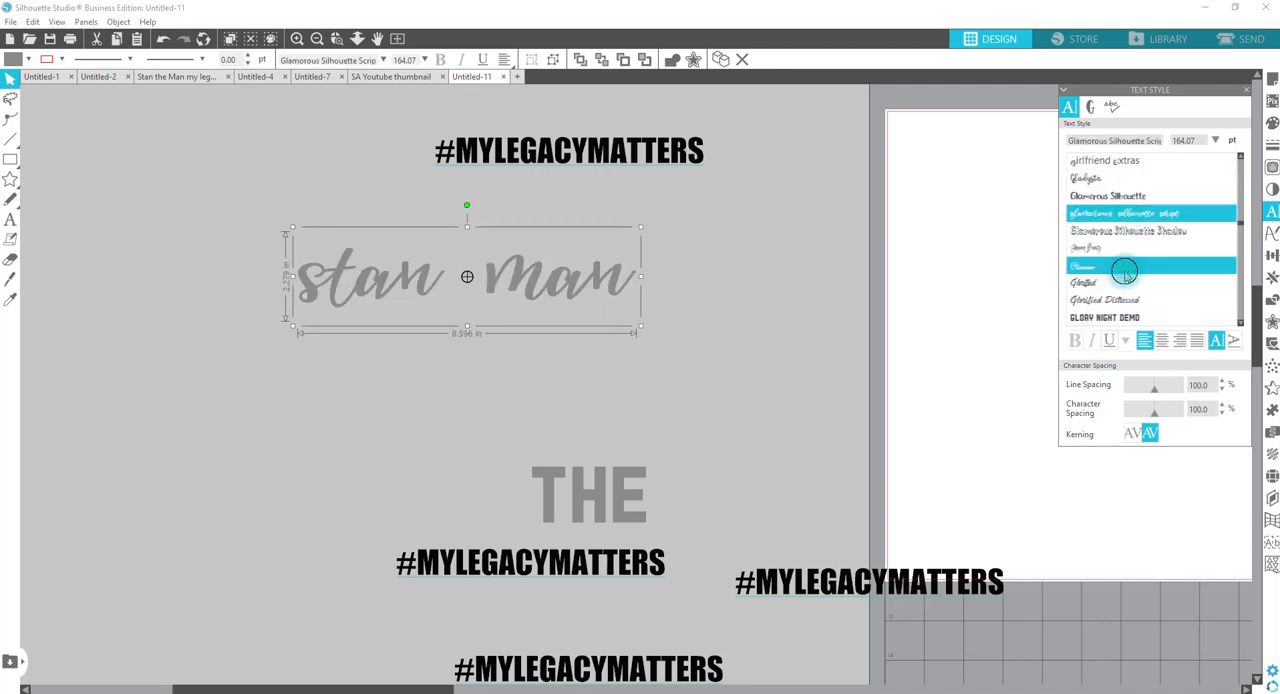
click(1110, 266)
click(1115, 230)
click(1105, 300)
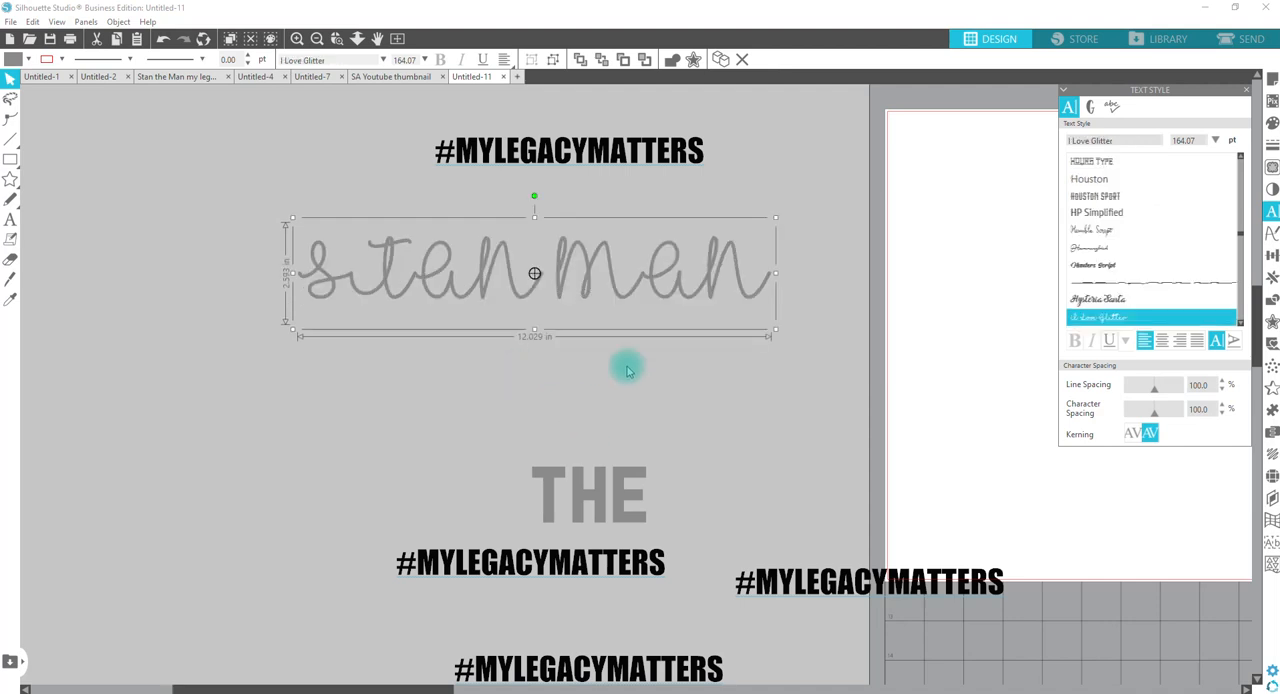
Step: Reapply the Glory Night Demo style of the word THE to the STAN MAN text with the Eyedropper
click(686, 385)
click(657, 291)
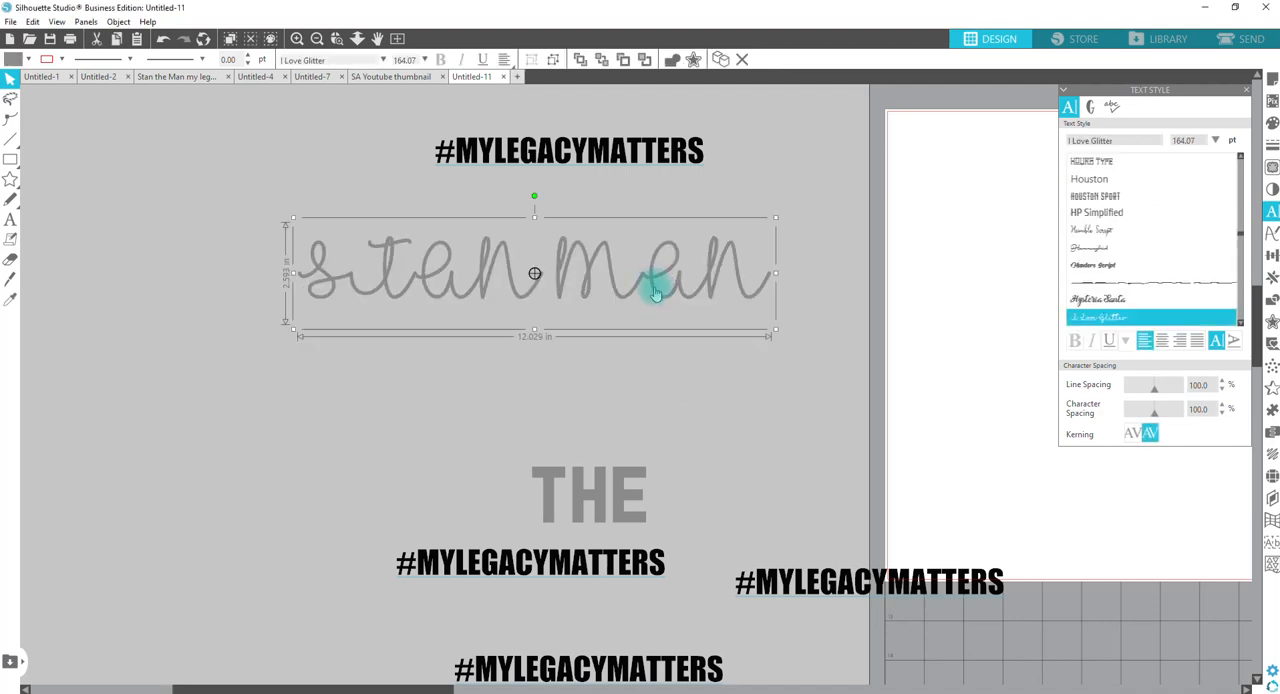
key(i)
click(622, 471)
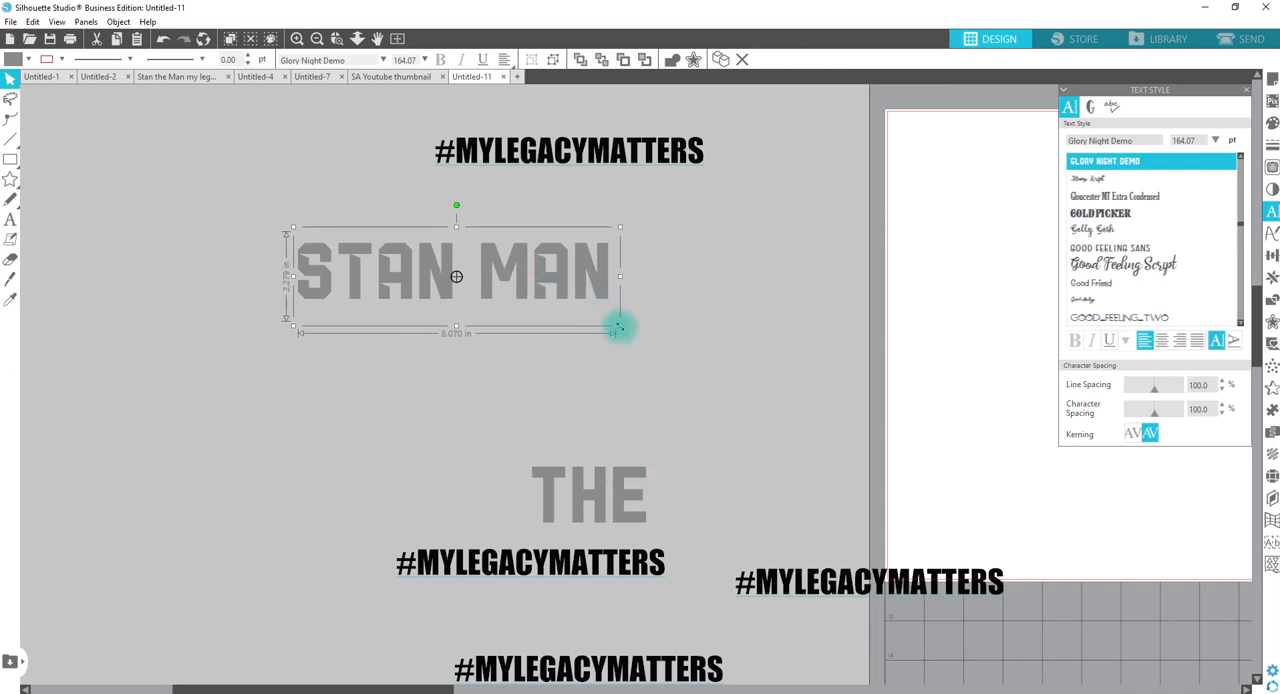
Step: Enlarge the STAN MAN text to about 11.8 in wide and ungroup it into separate letters
drag(620, 326, 727, 460)
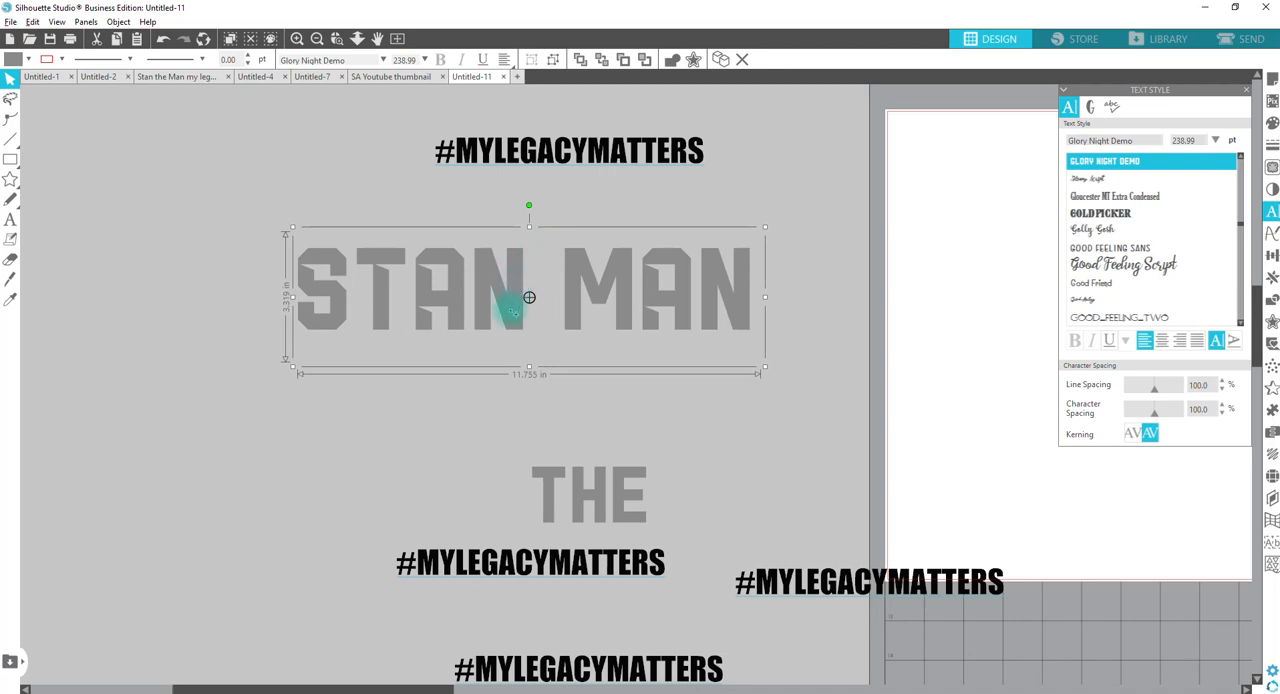
drag(508, 309, 510, 26)
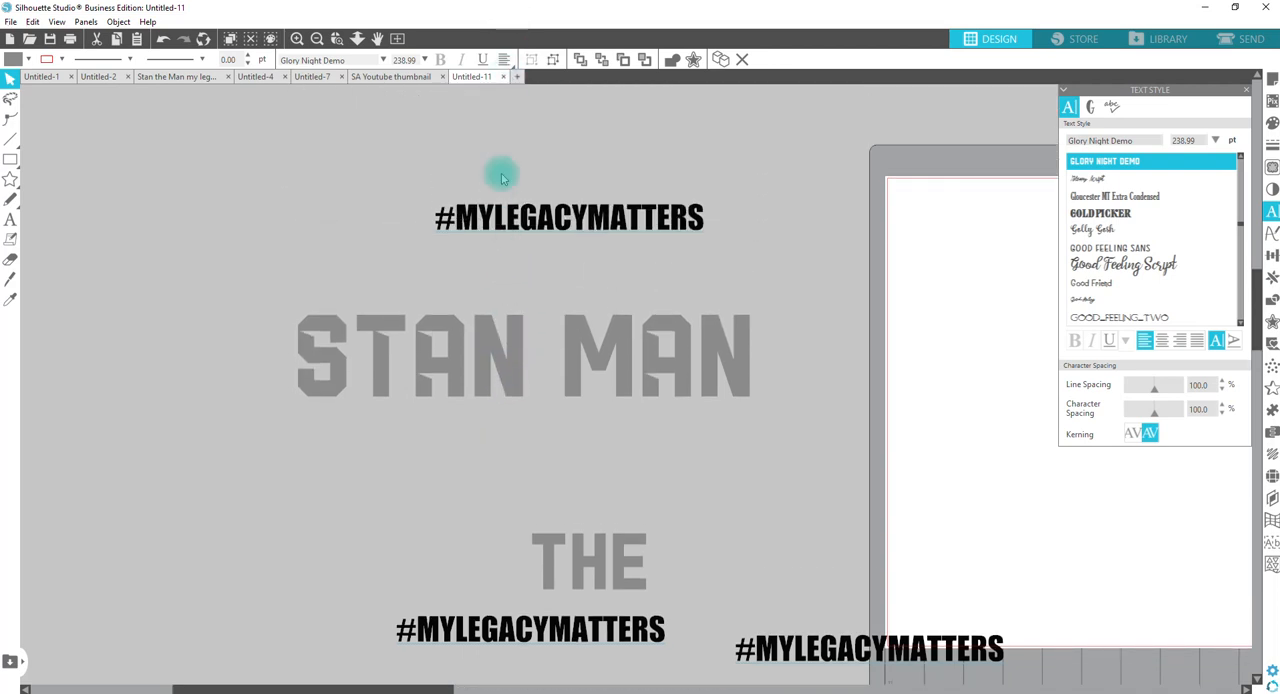
click(567, 331)
right_click(567, 331)
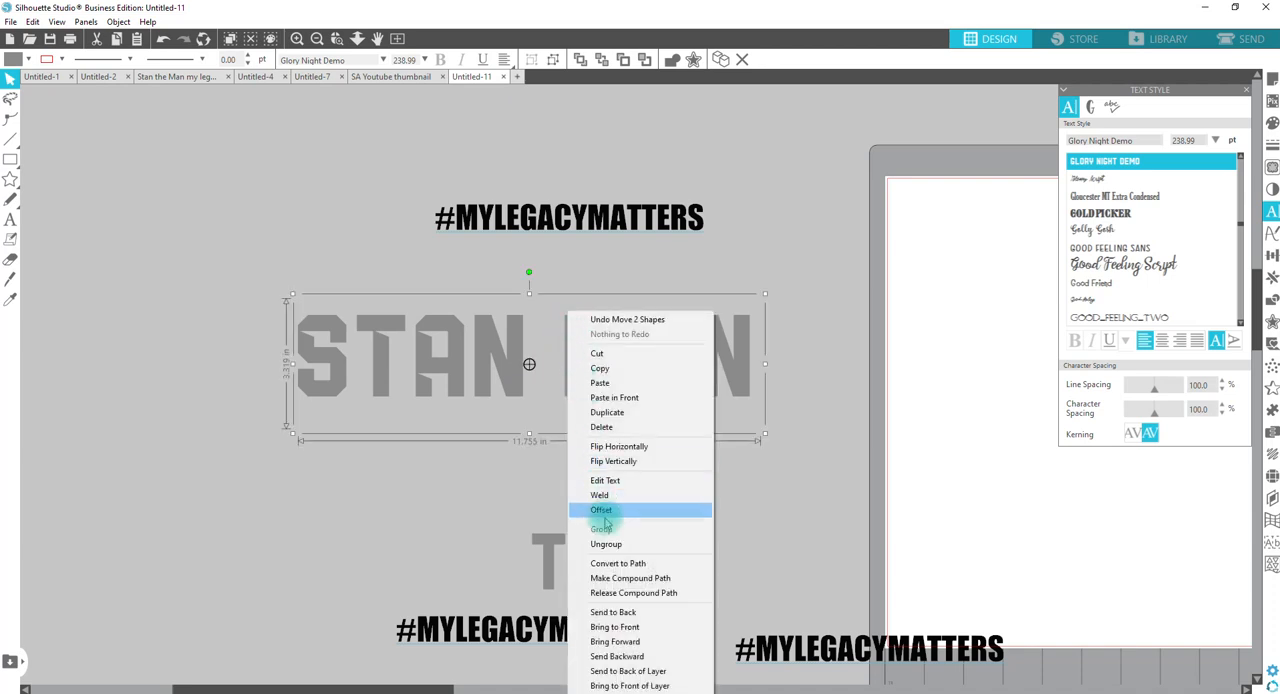
click(600, 543)
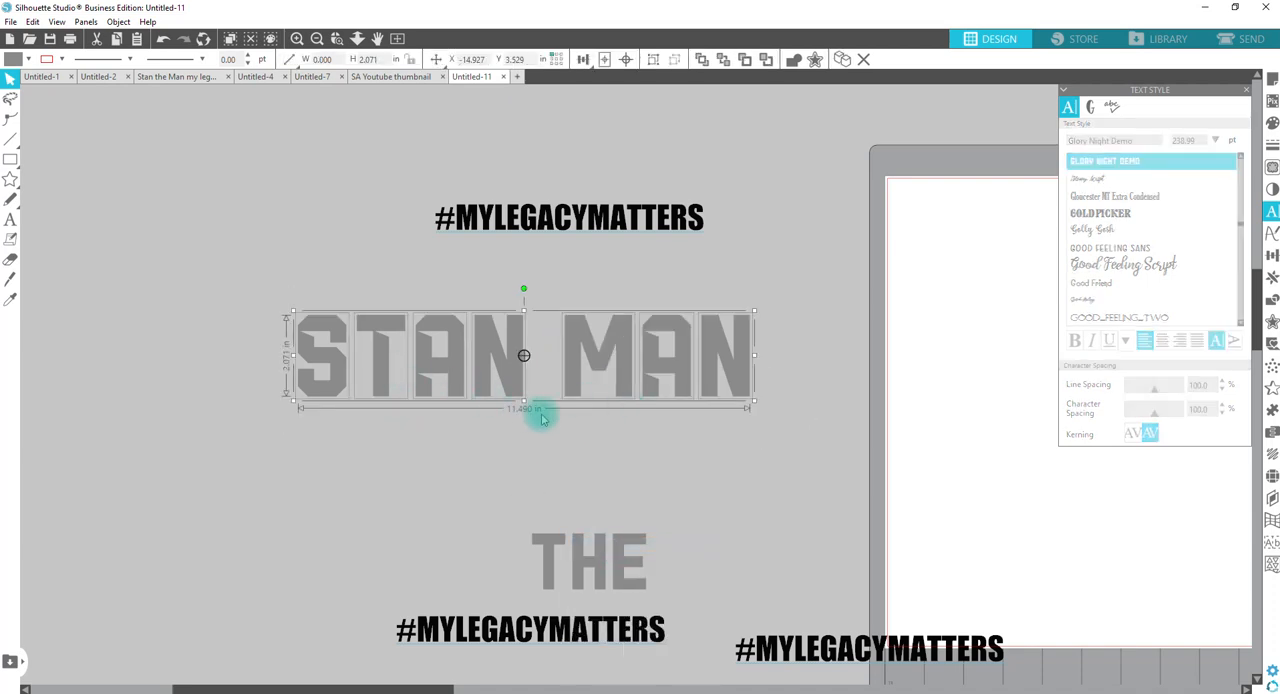
click(603, 424)
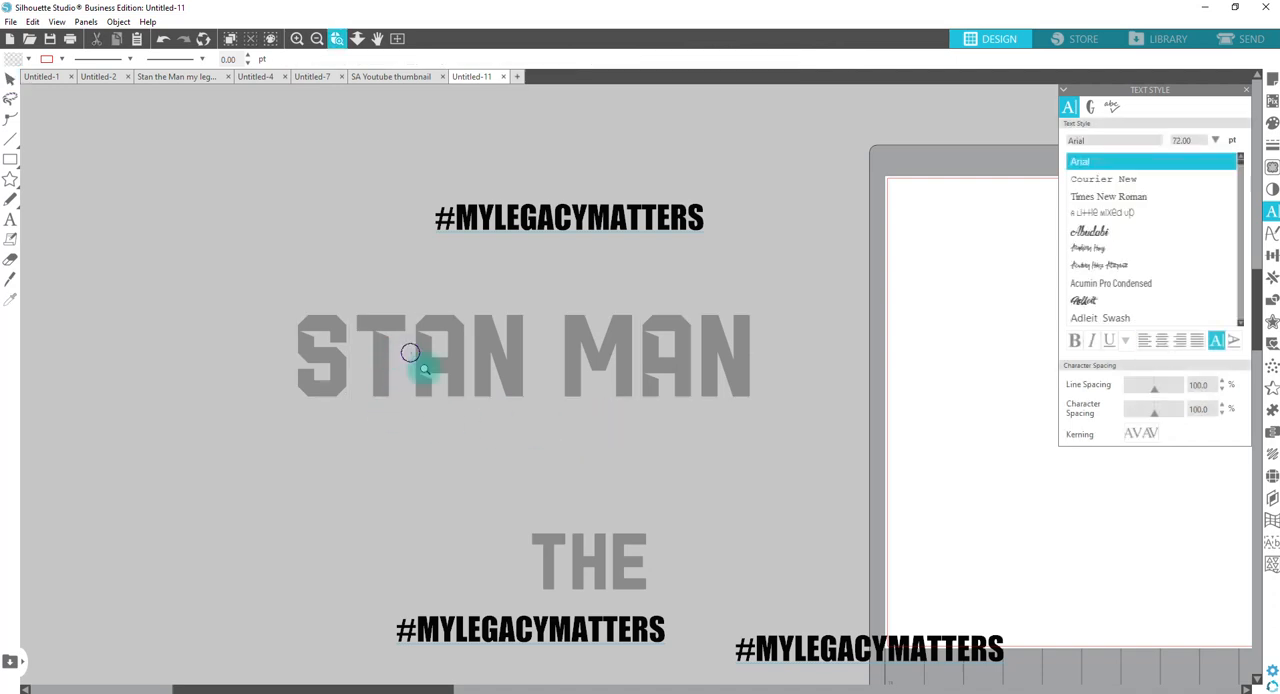
Step: Undo the ungrouping and the enlargement of the STAN MAN text
scroll(414, 366, up, 5)
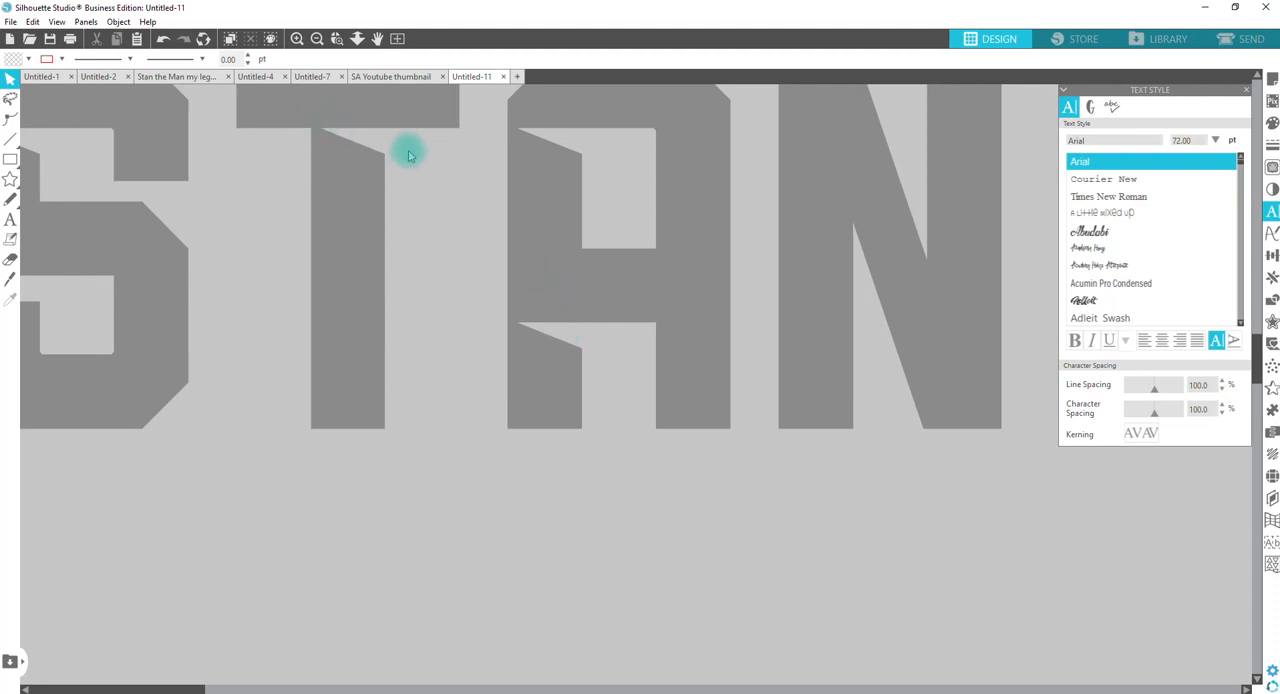
click(340, 38)
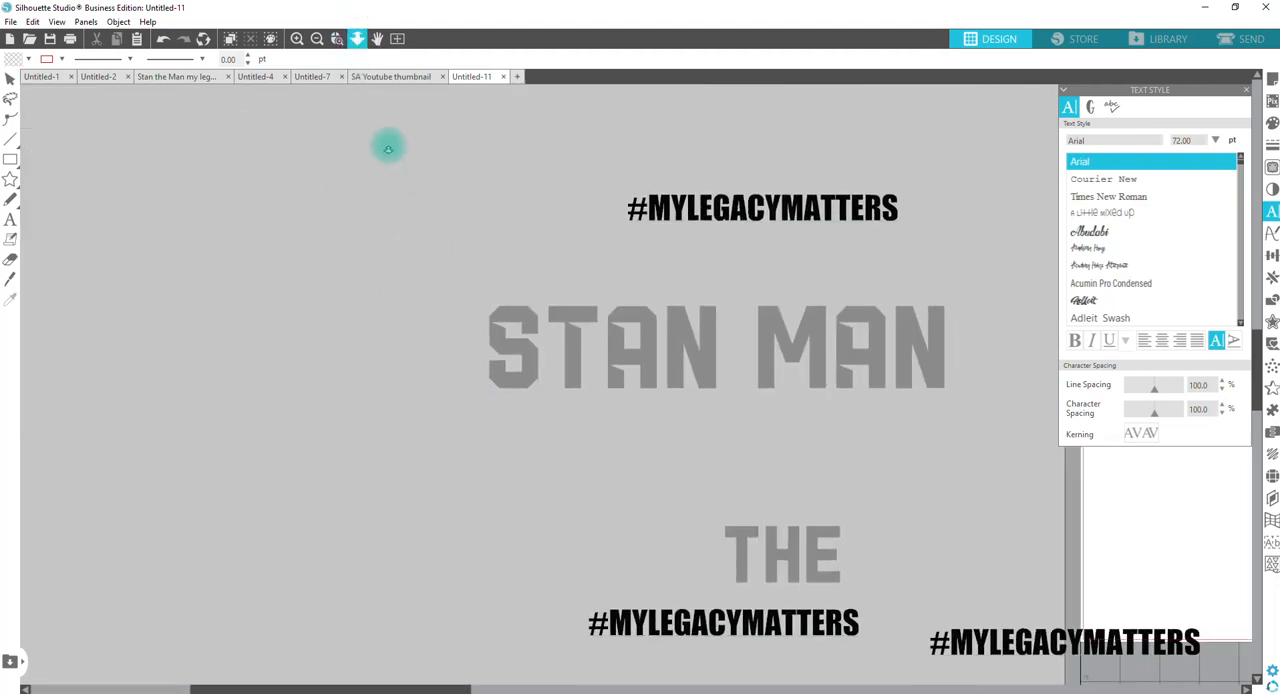
scroll(404, 280, up, 1)
scroll(404, 282, down, 1)
key(i)
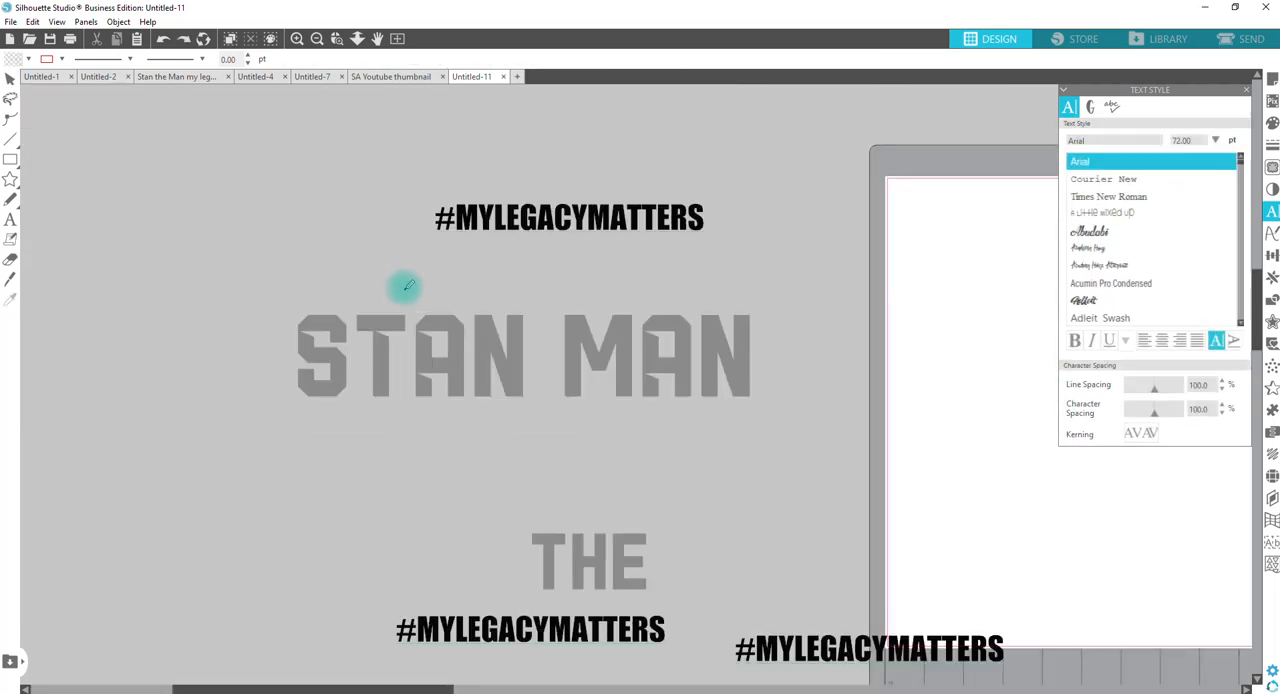
click(405, 289)
scroll(405, 290, down, 1)
key(ctrl+z)
click(383, 275)
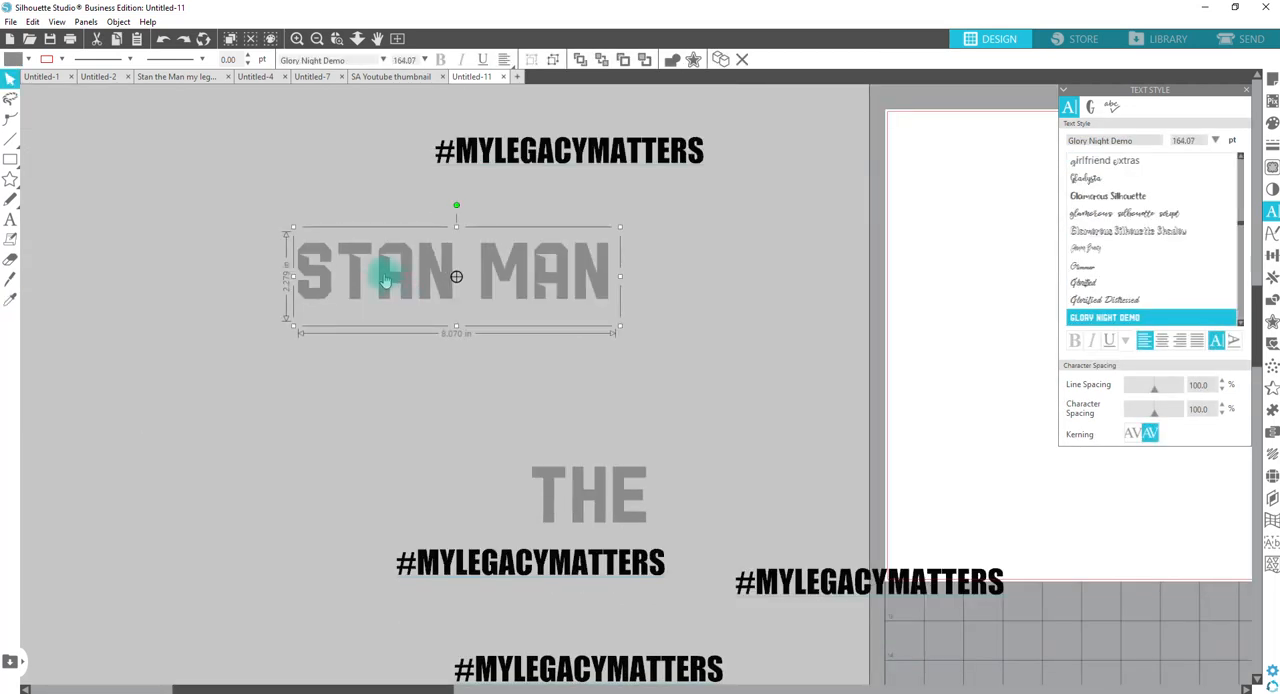
Step: Enlarge the STAN MAN text to about 12.2 in wide and replace the T in STAN with a lowercase t
drag(617, 330, 781, 372)
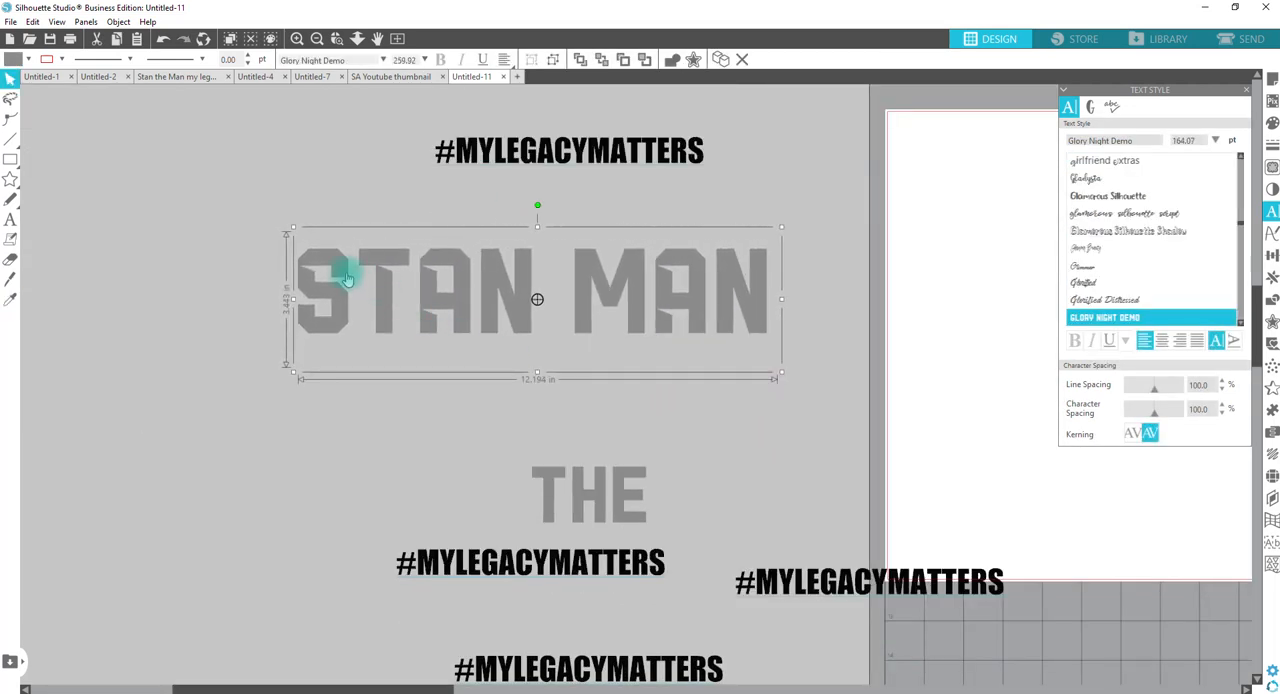
click(399, 246)
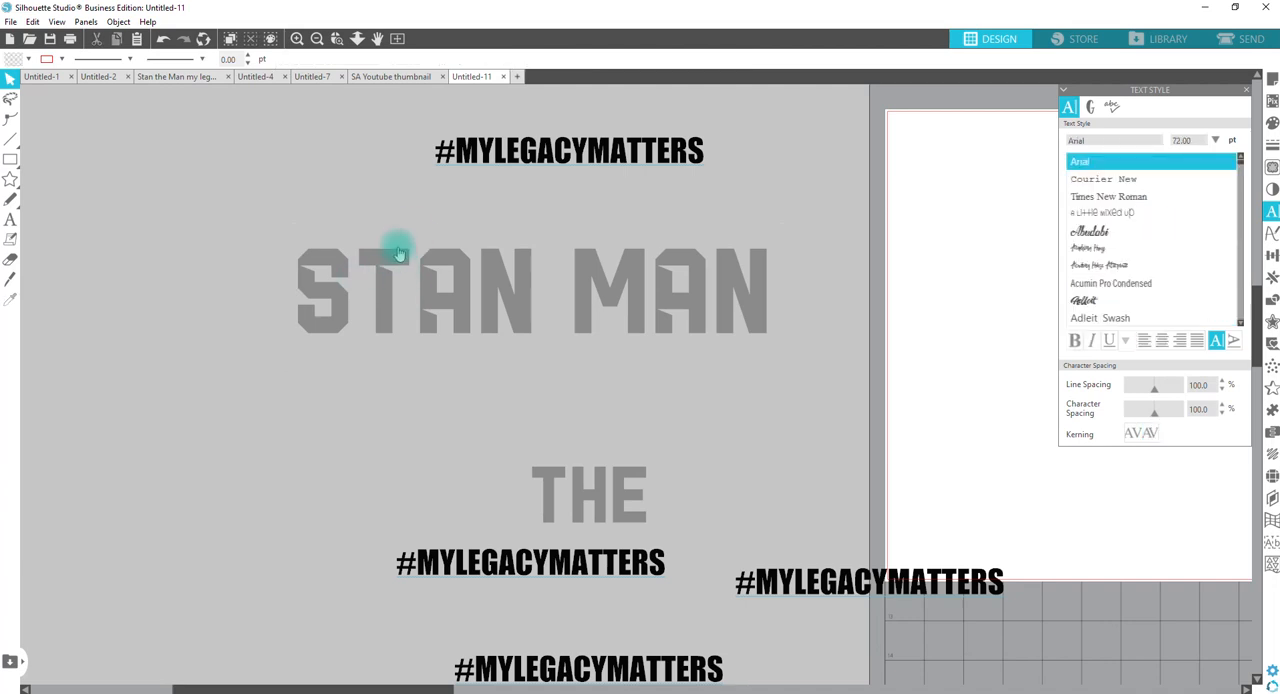
click(398, 260)
double_click(398, 260)
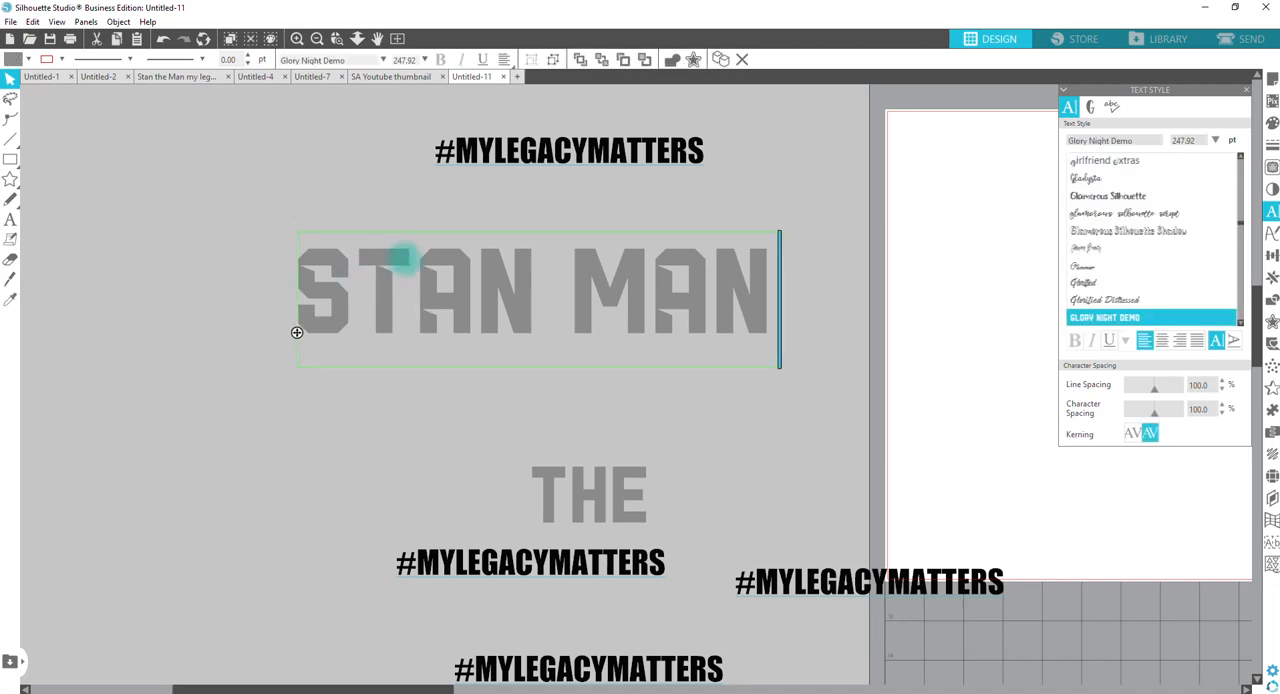
key(BackSpace)
text(T)
click(429, 434)
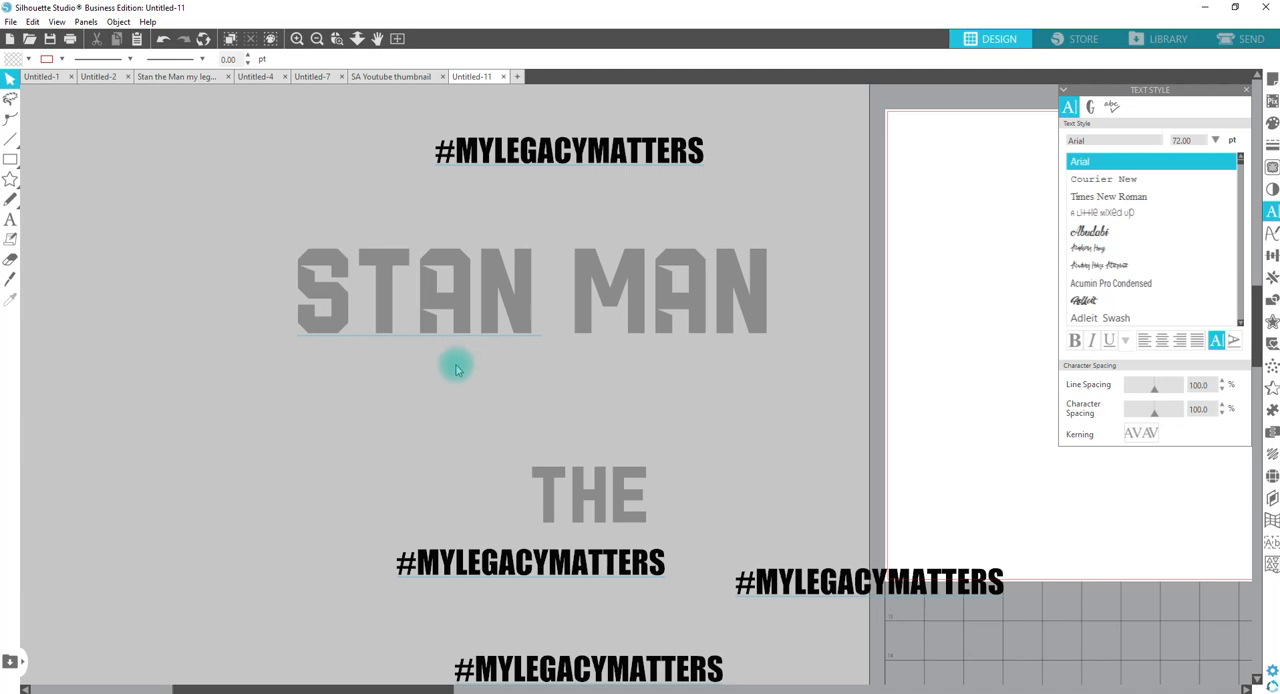
Step: Ungroup the STAN MAN text into separate letter shapes
click(419, 325)
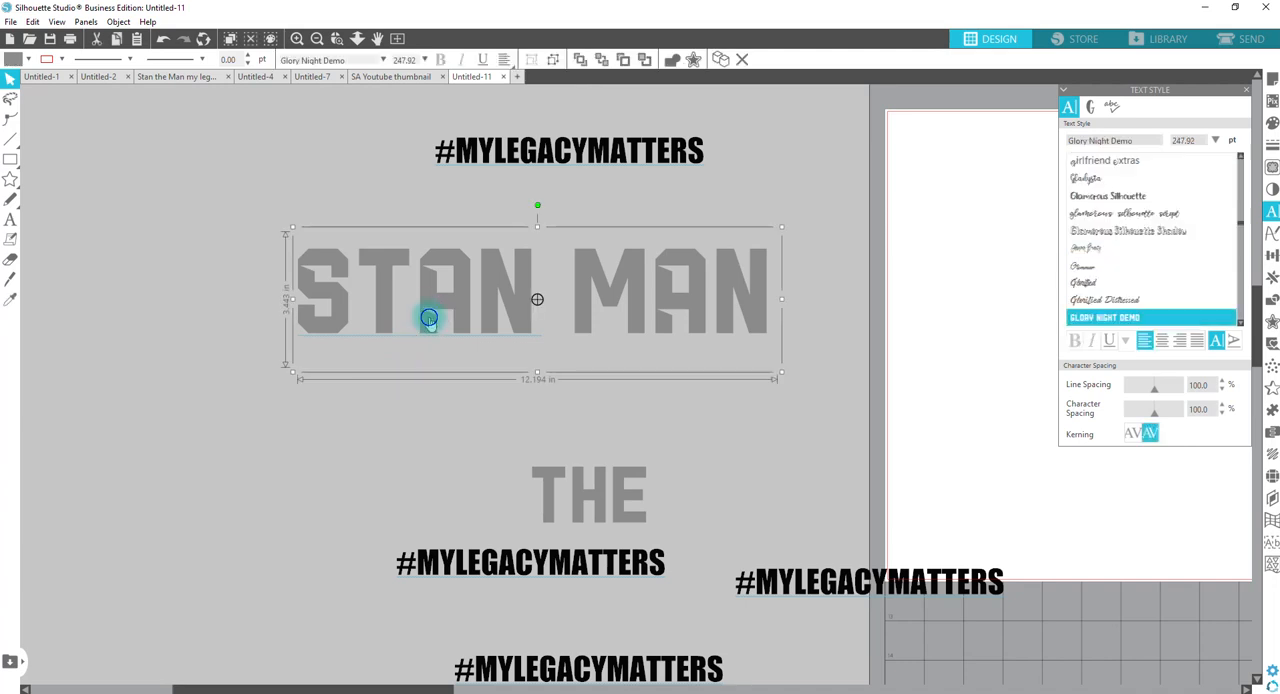
right_click(428, 318)
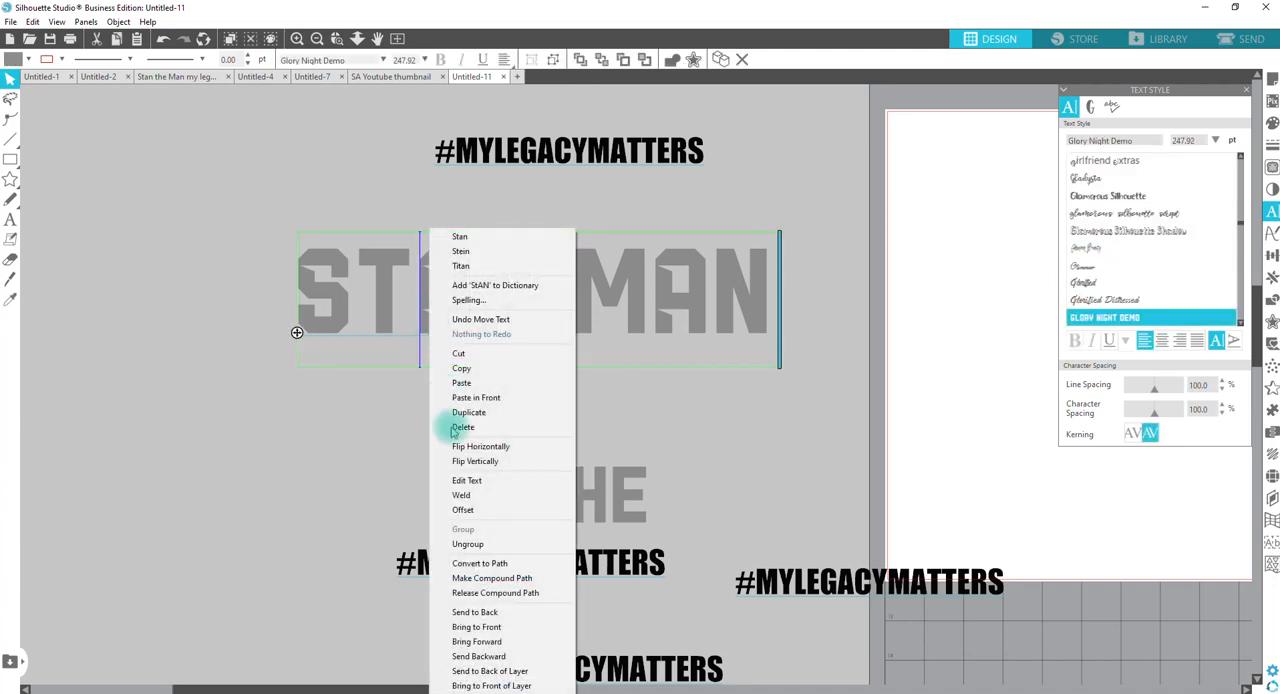
click(470, 544)
click(423, 414)
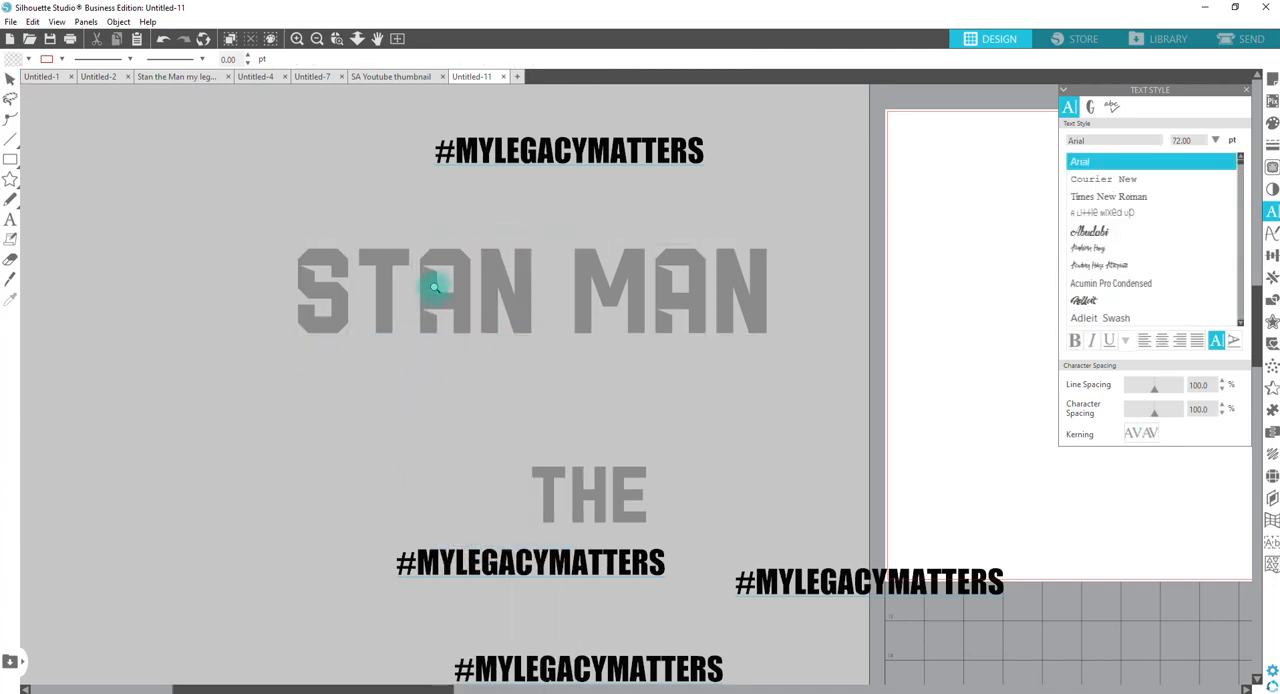
Step: Add an edit point above the lower notch of the A in STAN and draw a guide rectangle along the notch's inner edge
click(434, 284)
double_click(607, 445)
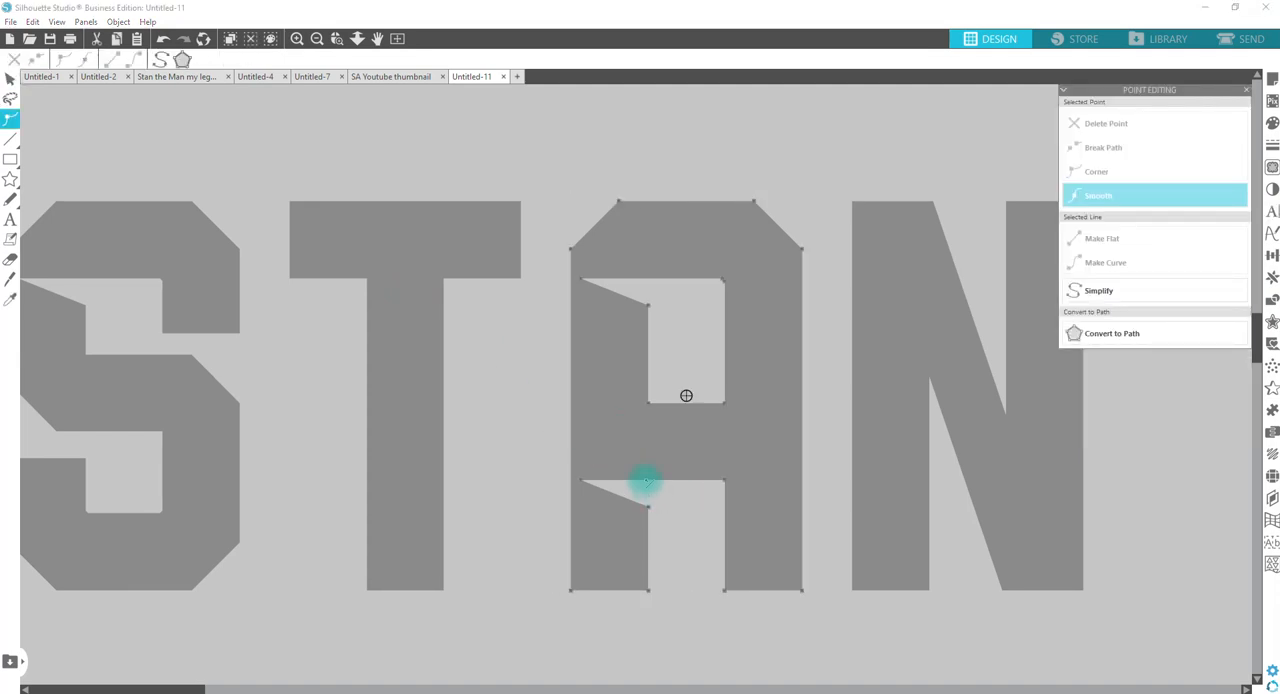
click(645, 482)
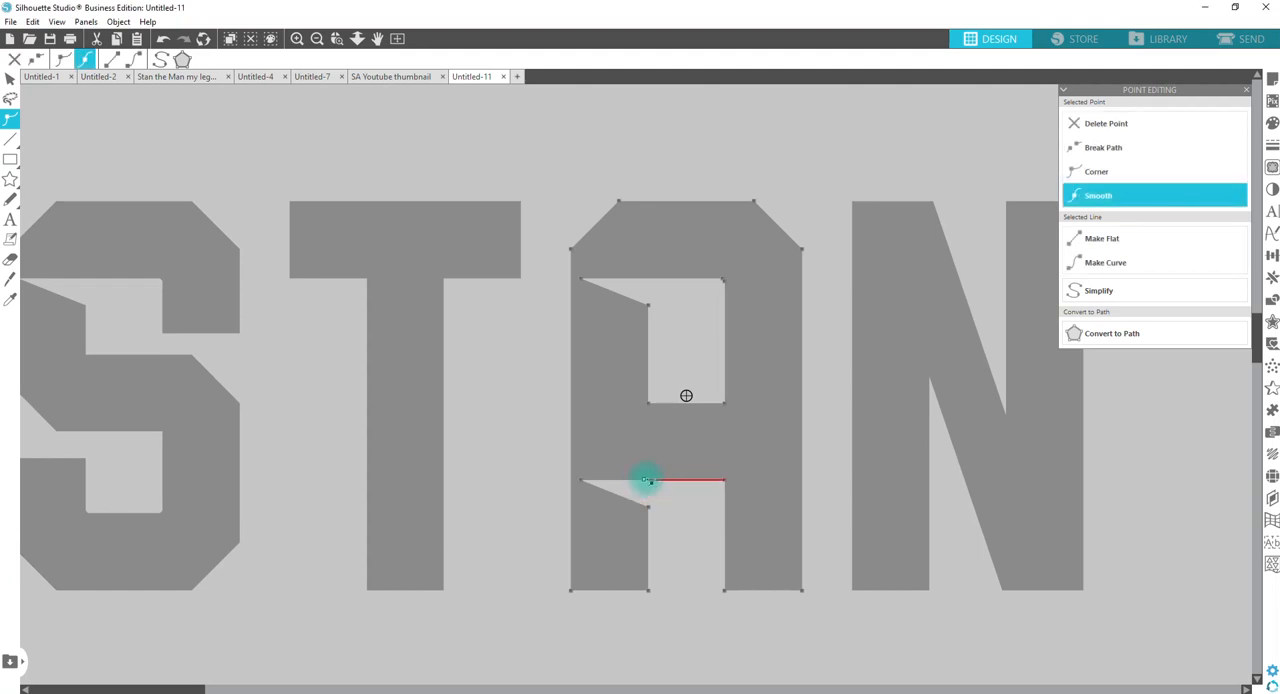
click(10, 159)
mouse_move(754, 626)
mouse_down()
mouse_move(686, 477)
mouse_move(646, 437)
mouse_up()
scroll(673, 553, up, 6)
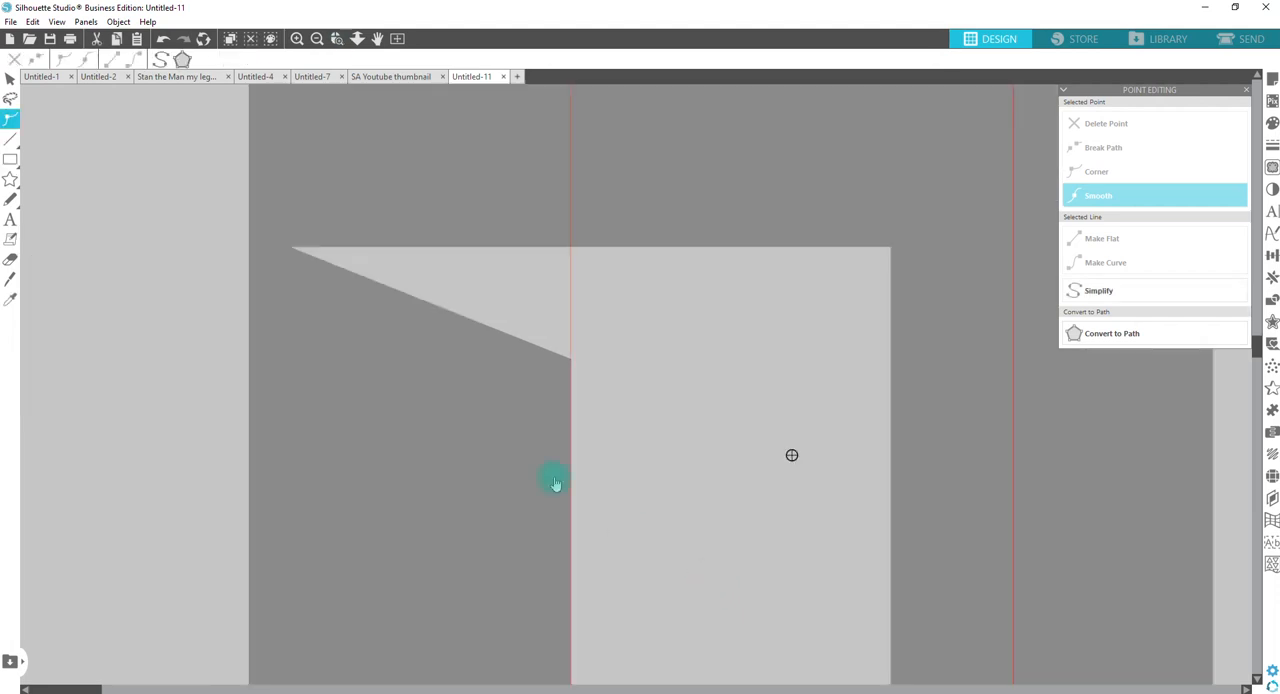
Step: Align the added point with the guide rectangle's edge and delete the pointed corner of the A's lower notch
click(535, 212)
double_click(552, 256)
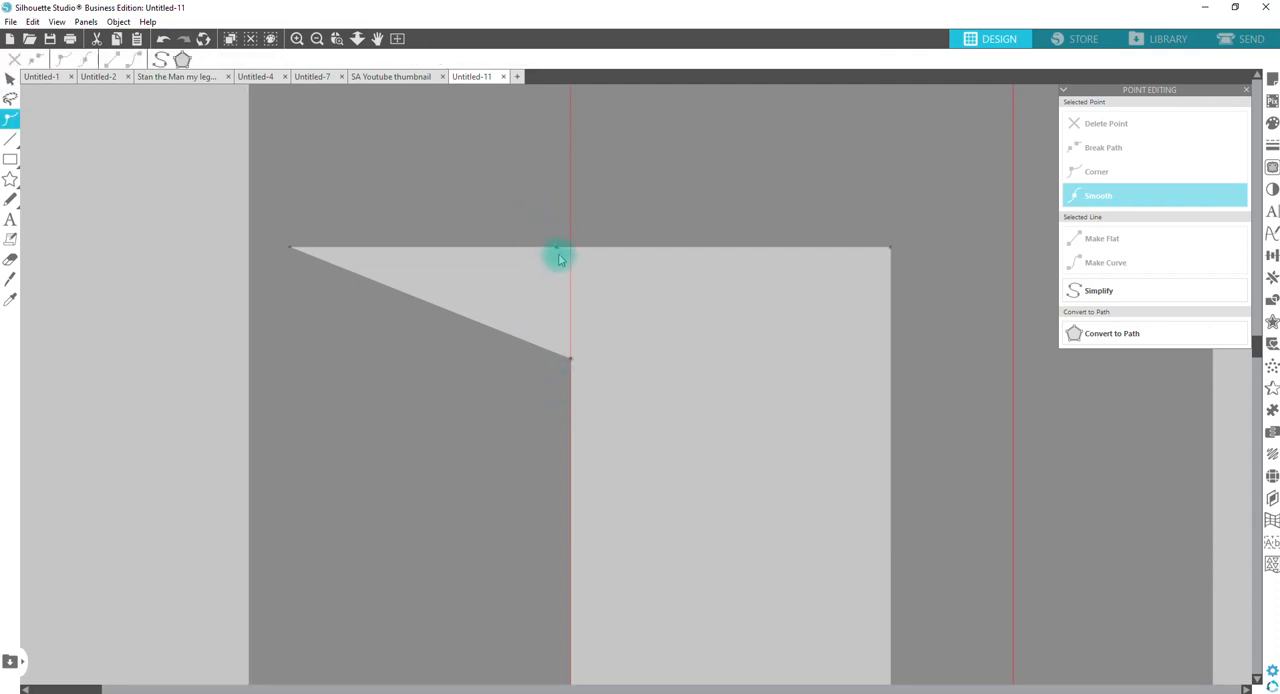
click(556, 248)
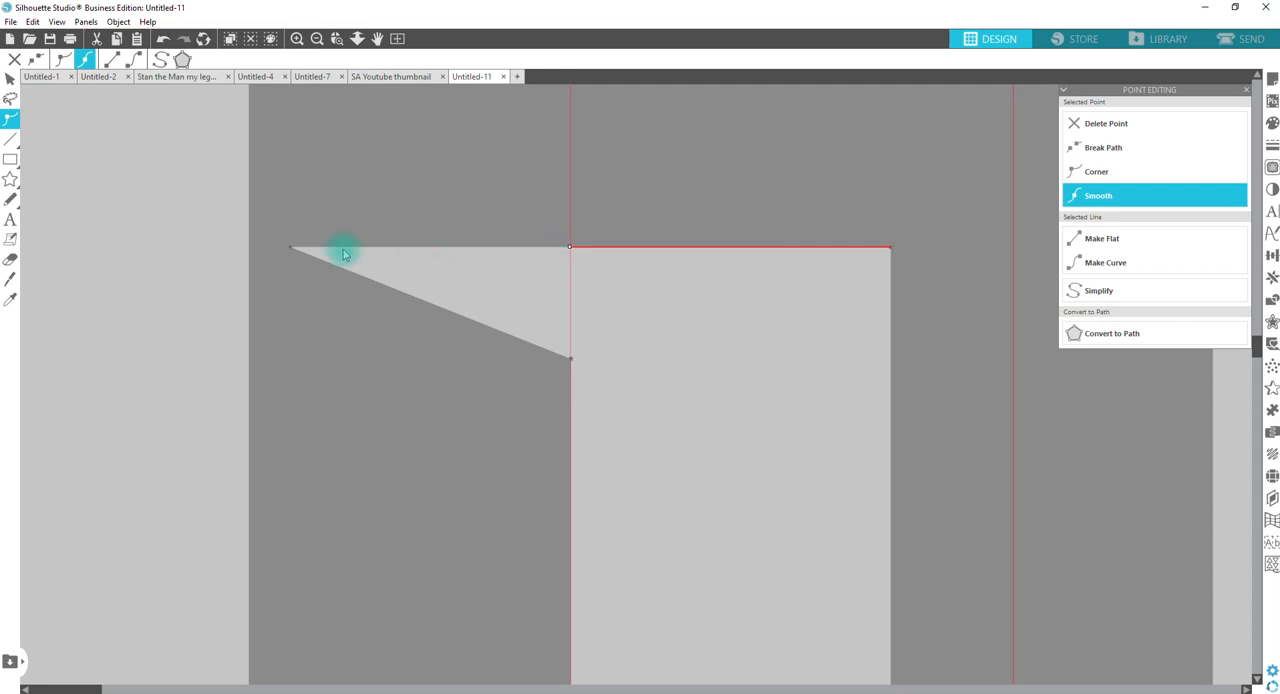
click(293, 250)
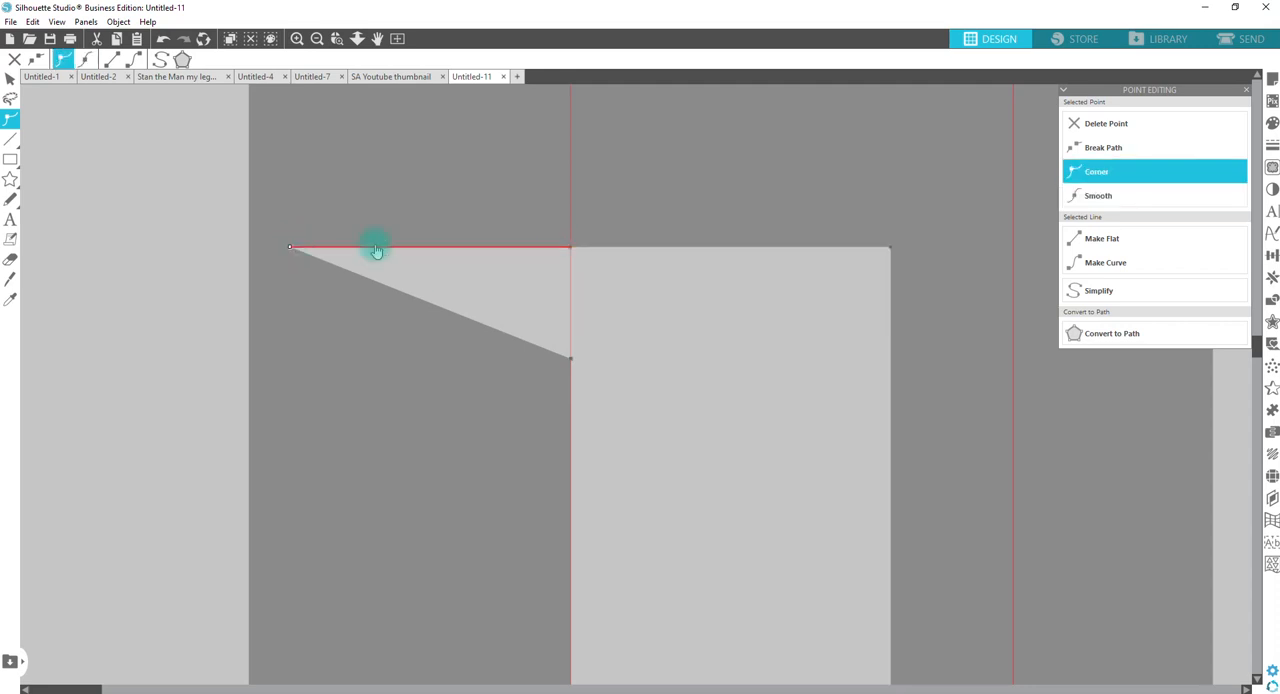
click(1095, 125)
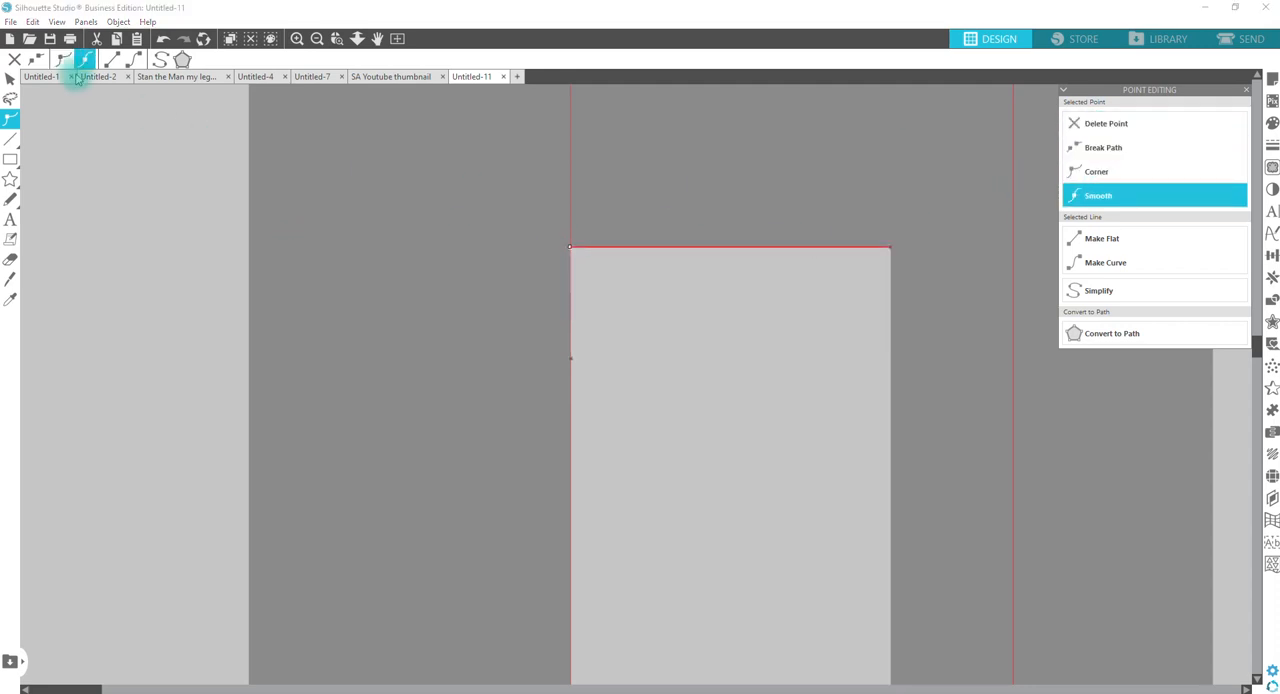
Step: Finish point editing and move the guide rectangle to the empty area below the A
click(360, 41)
drag(357, 400, 365, 30)
key(Escape)
drag(677, 431, 706, 605)
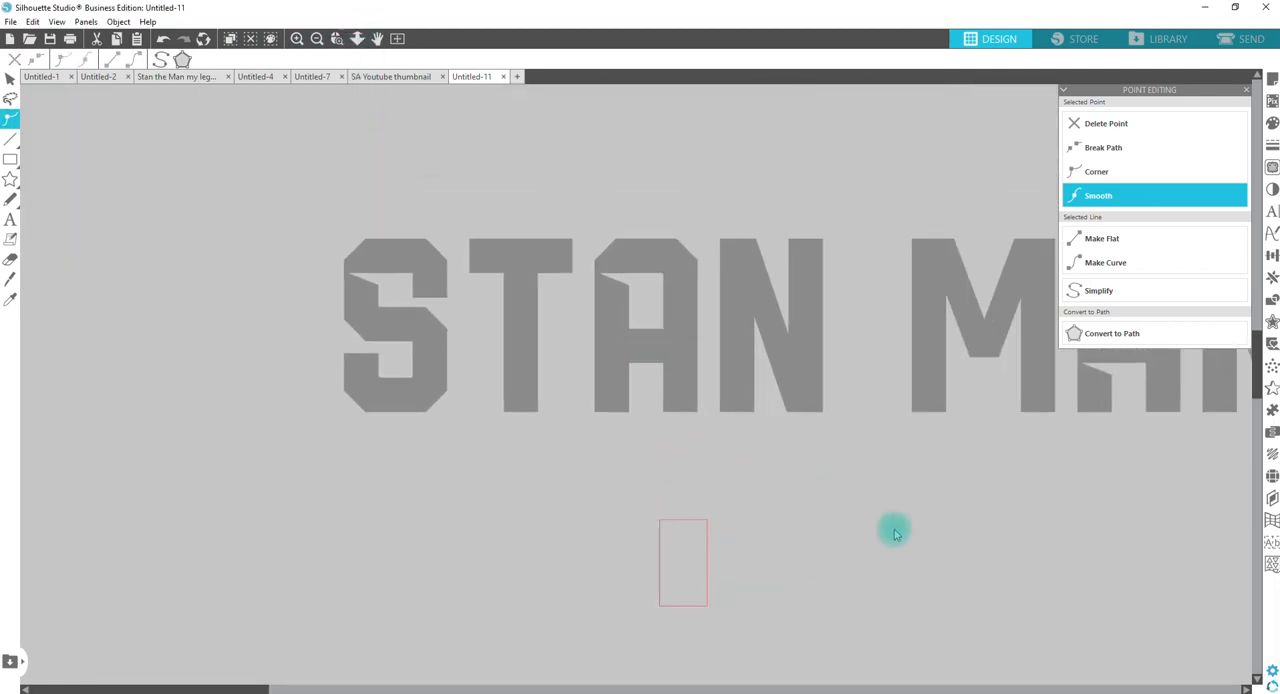
Step: Duplicate the edited A of STAN beside the original
click(681, 353)
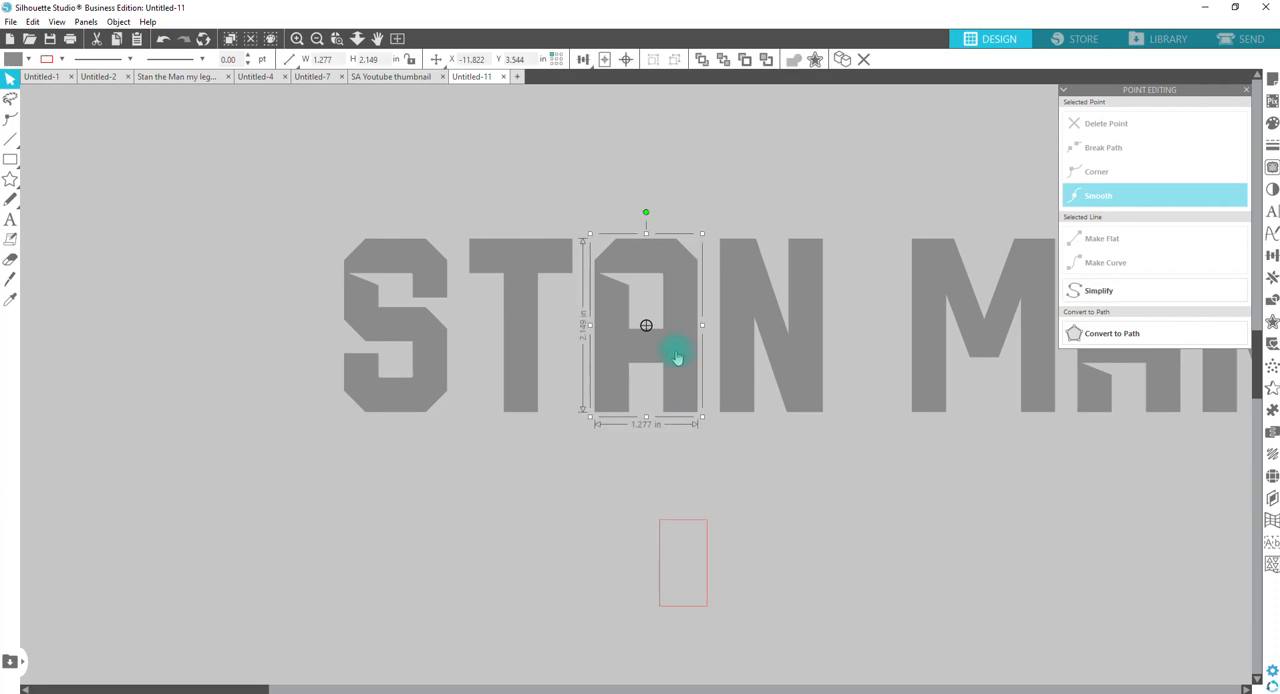
key(i)
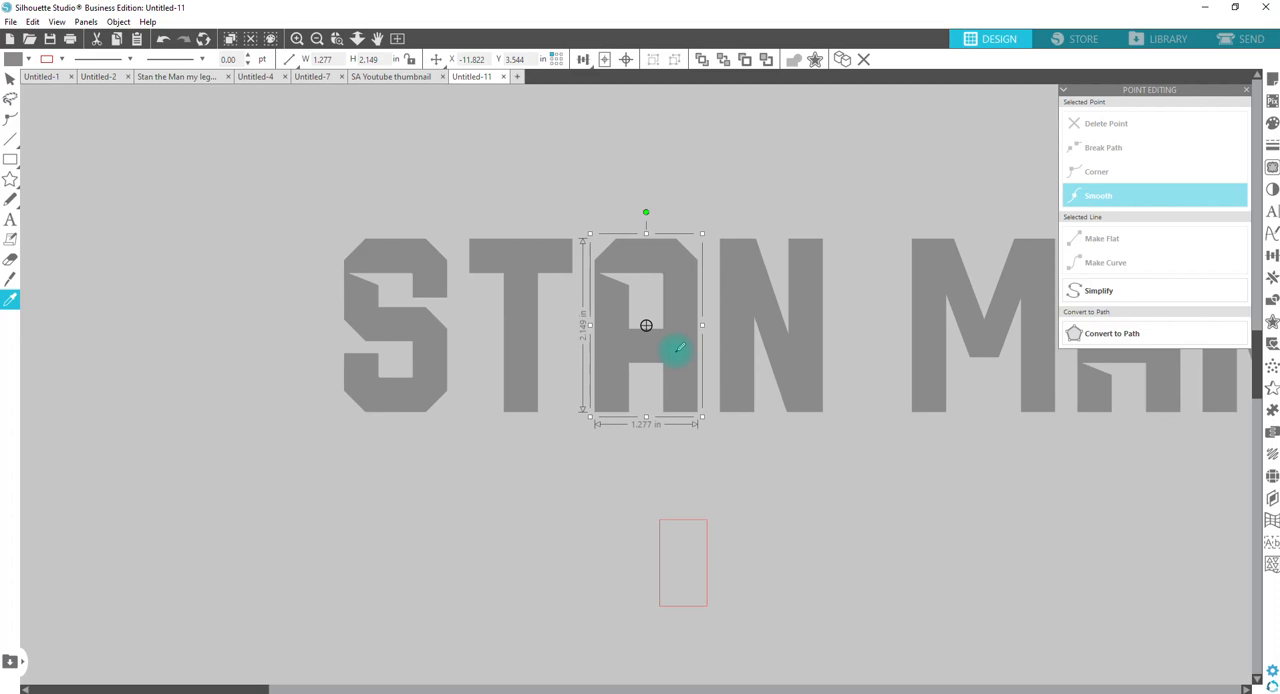
key(ctrl+d)
key(v)
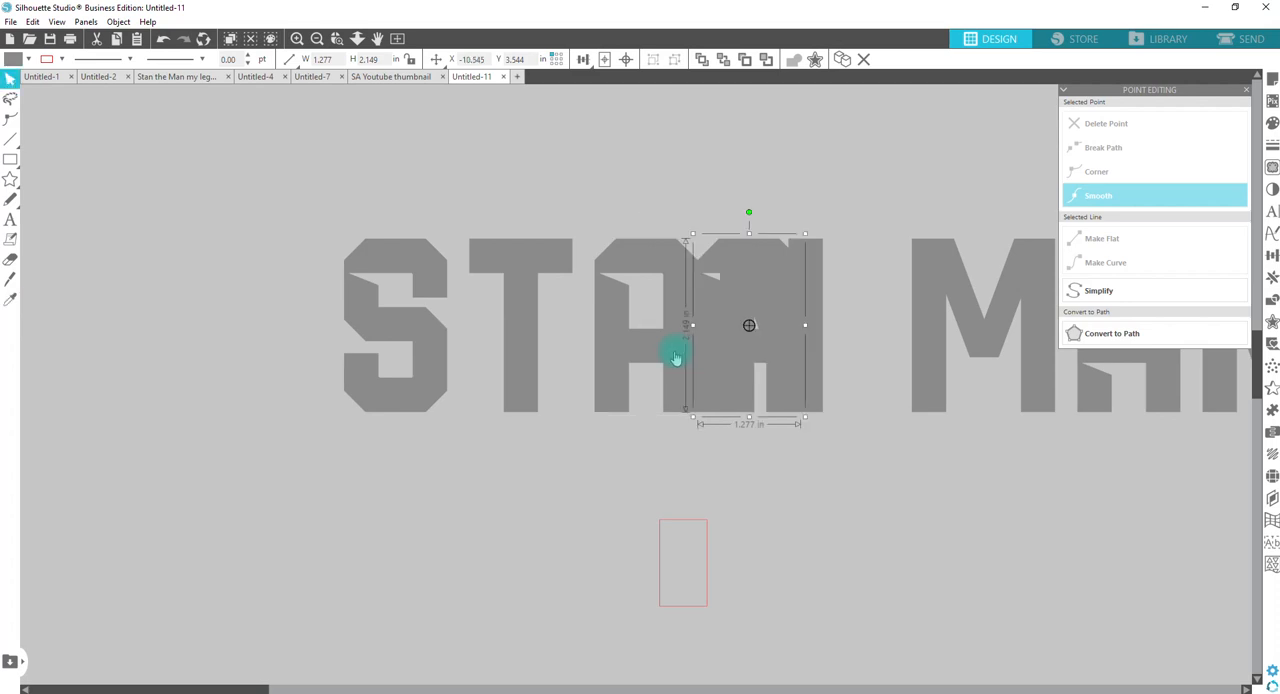
drag(864, 498, 595, 536)
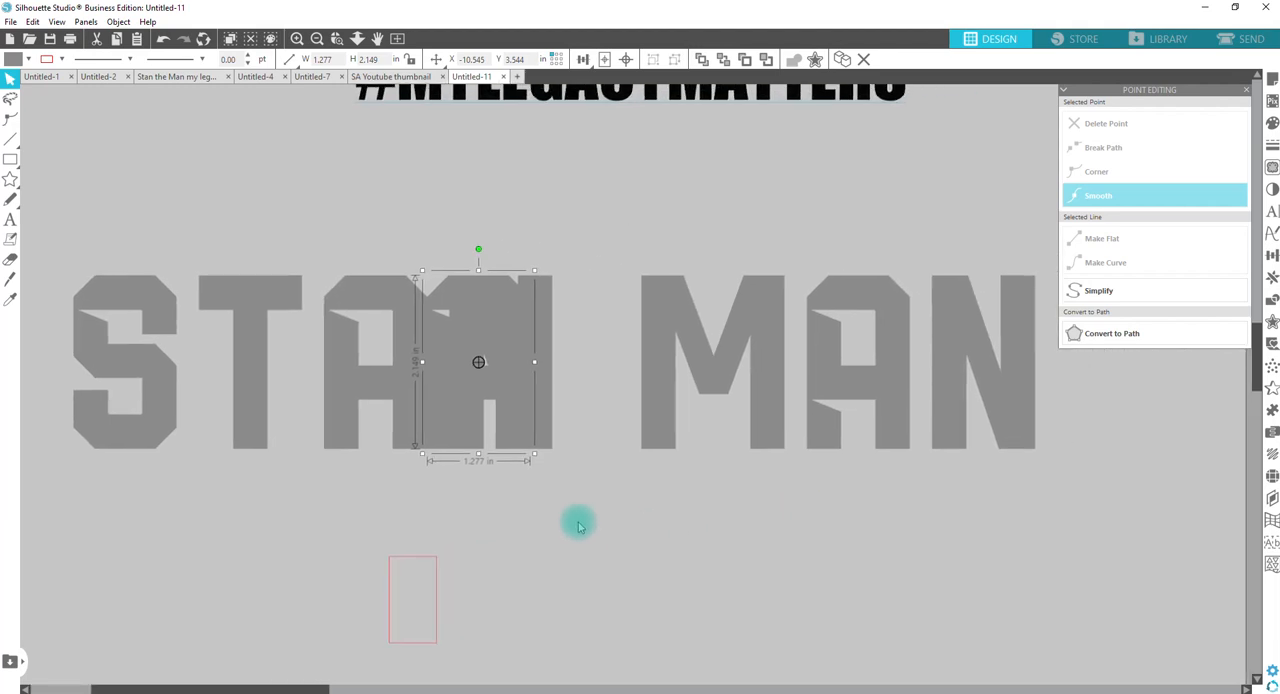
Step: Fill the original A of MAN with purple to tell it apart from the edited duplicate
drag(498, 298, 894, 291)
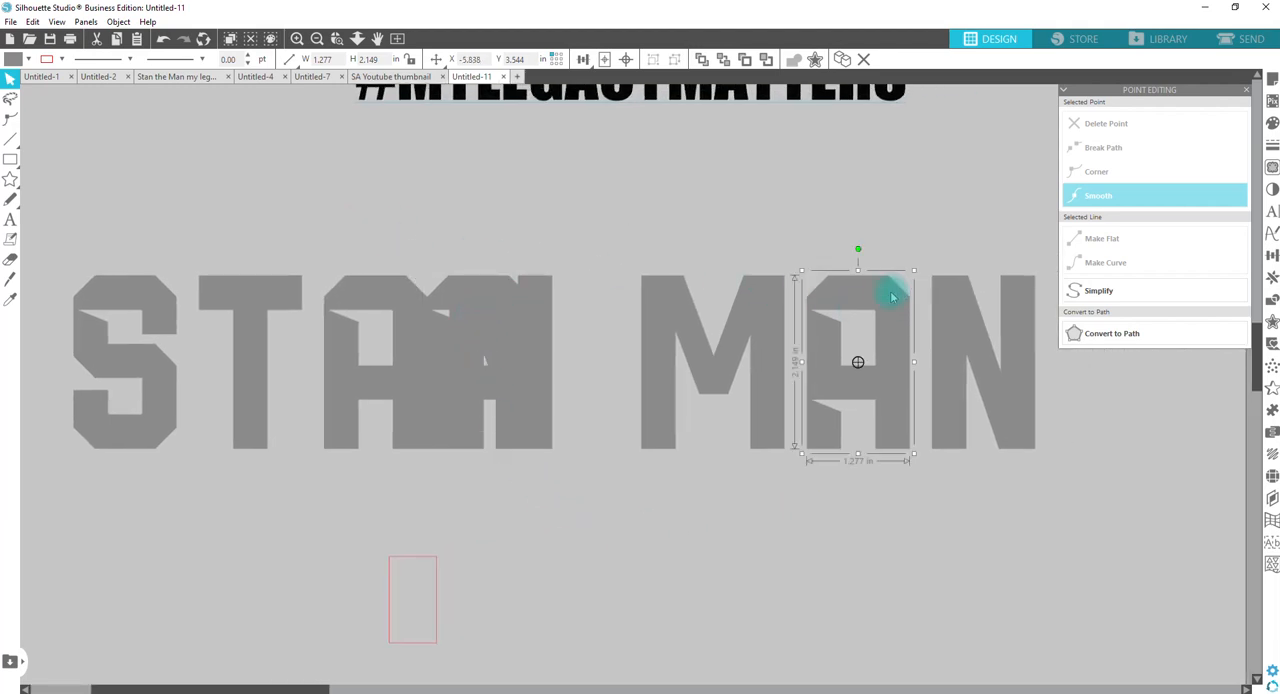
click(28, 59)
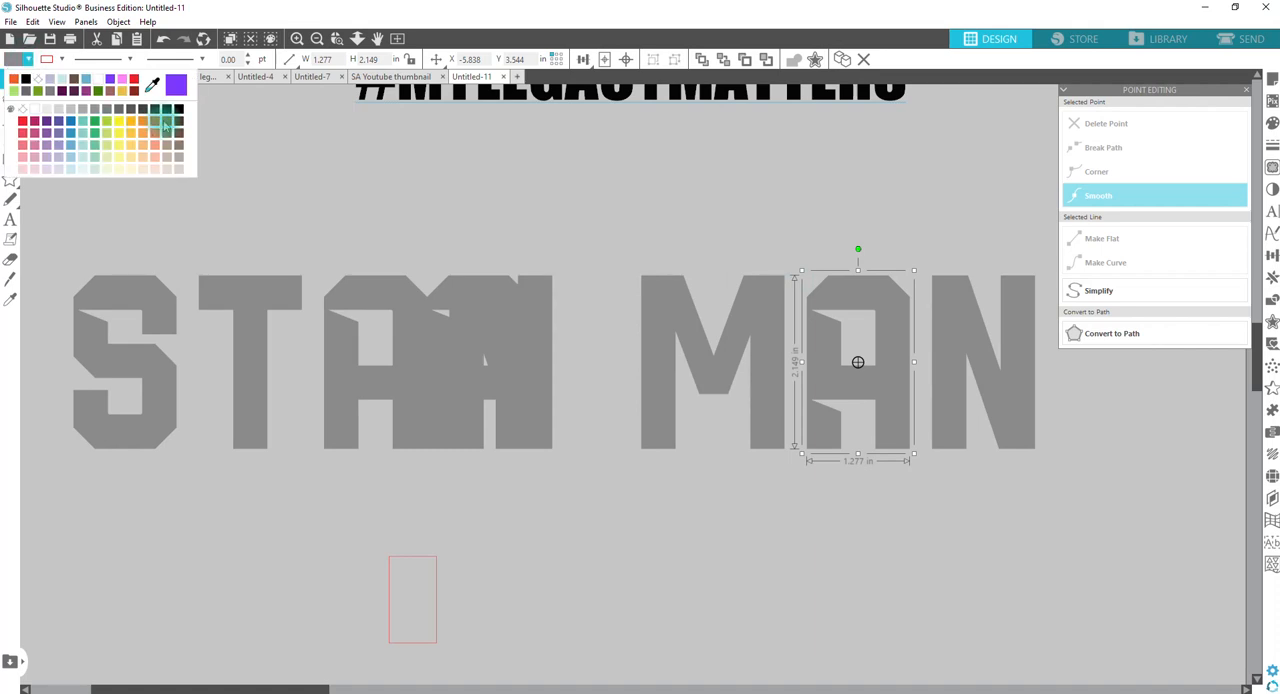
click(58, 128)
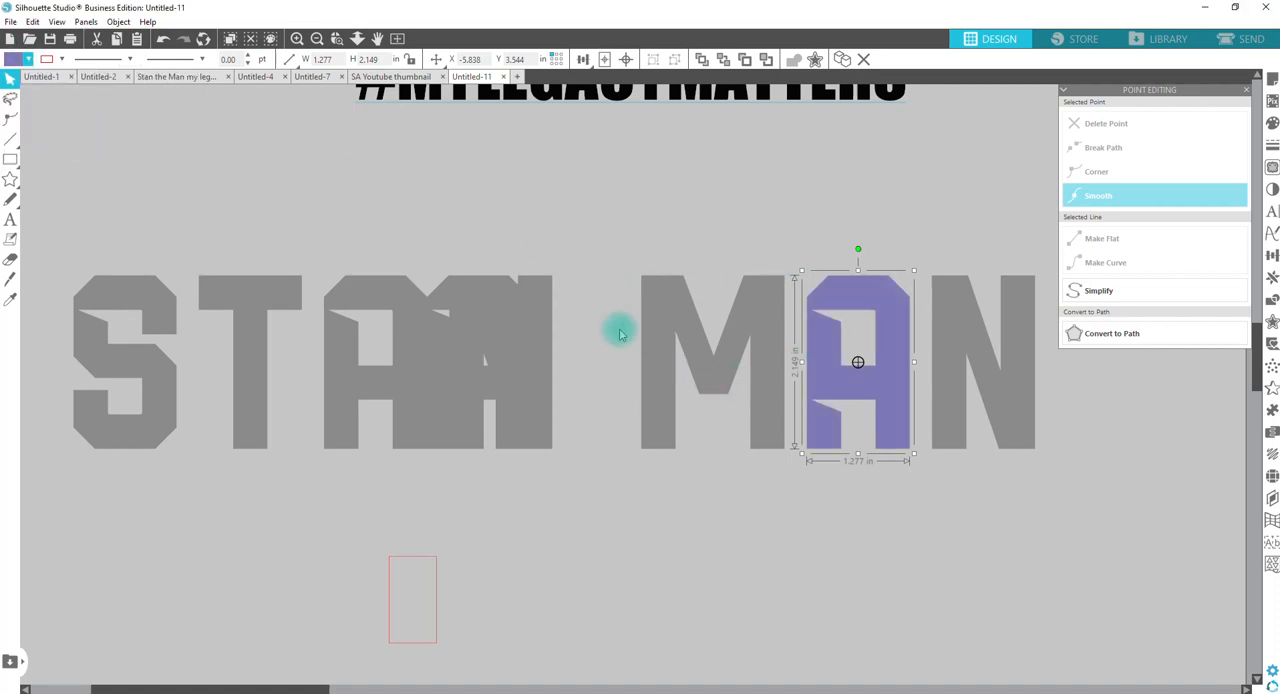
Step: Align the duplicated A with the right edge of the purple A in MAN so the two overlap
shift+click(438, 289)
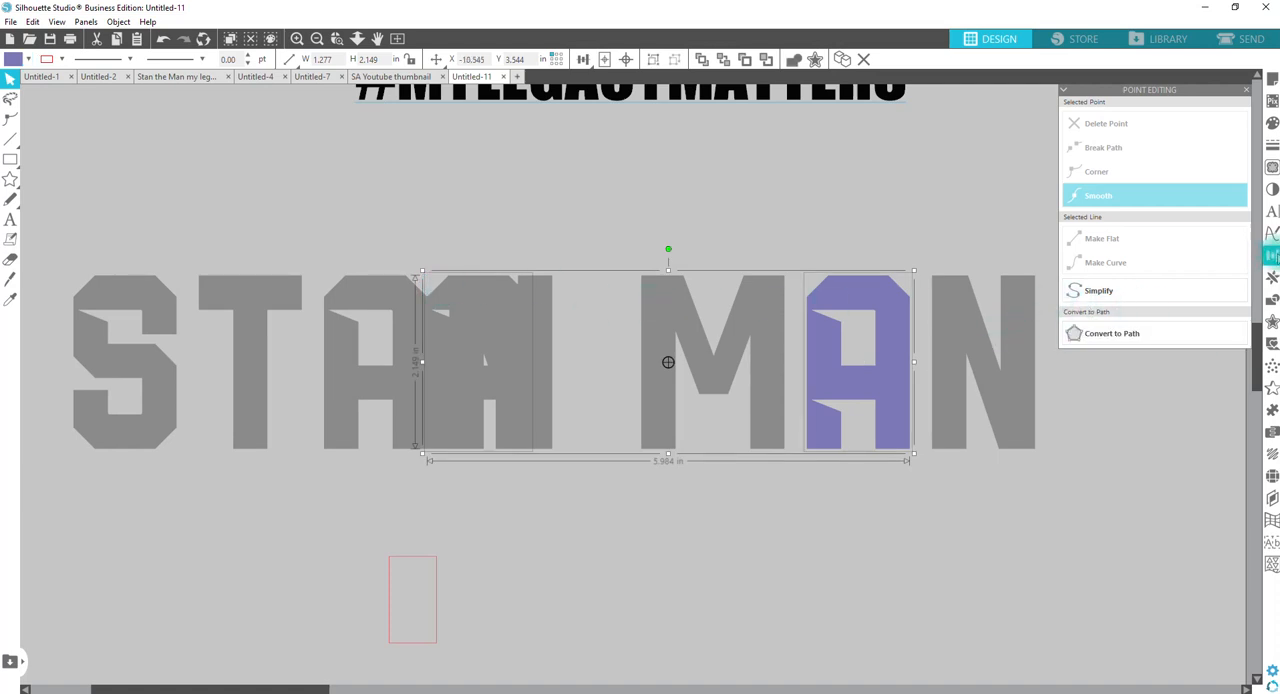
click(1272, 256)
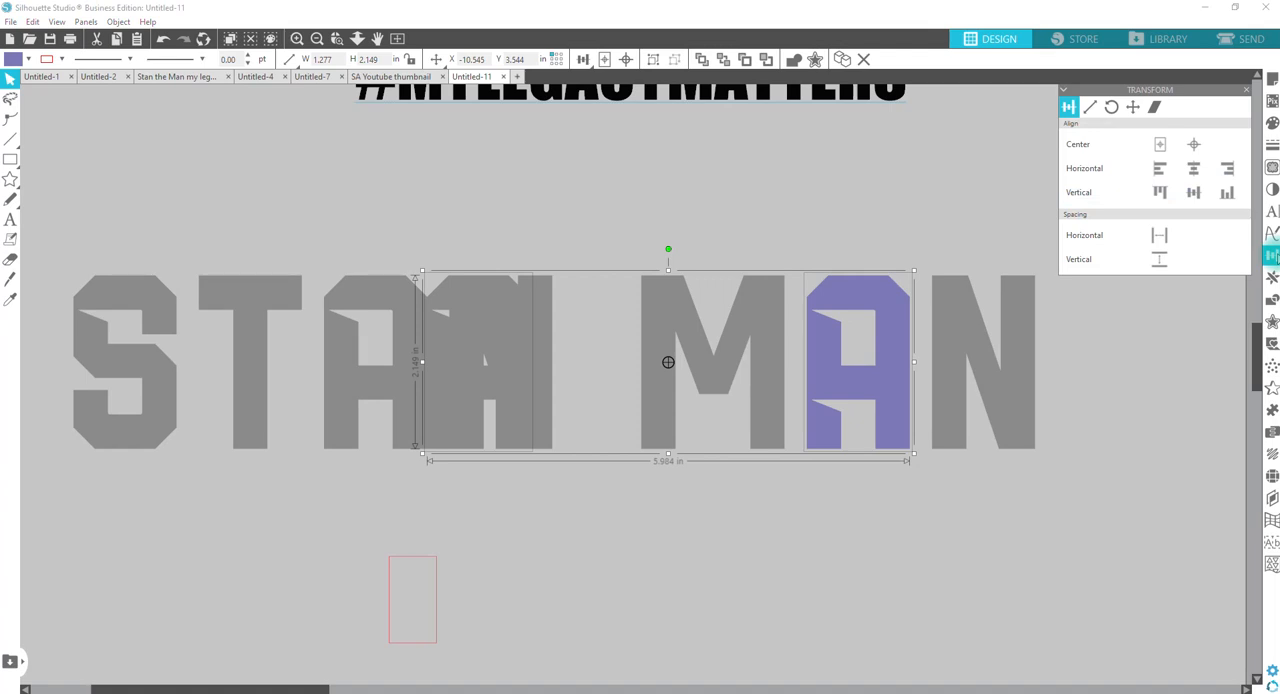
click(1232, 170)
click(902, 510)
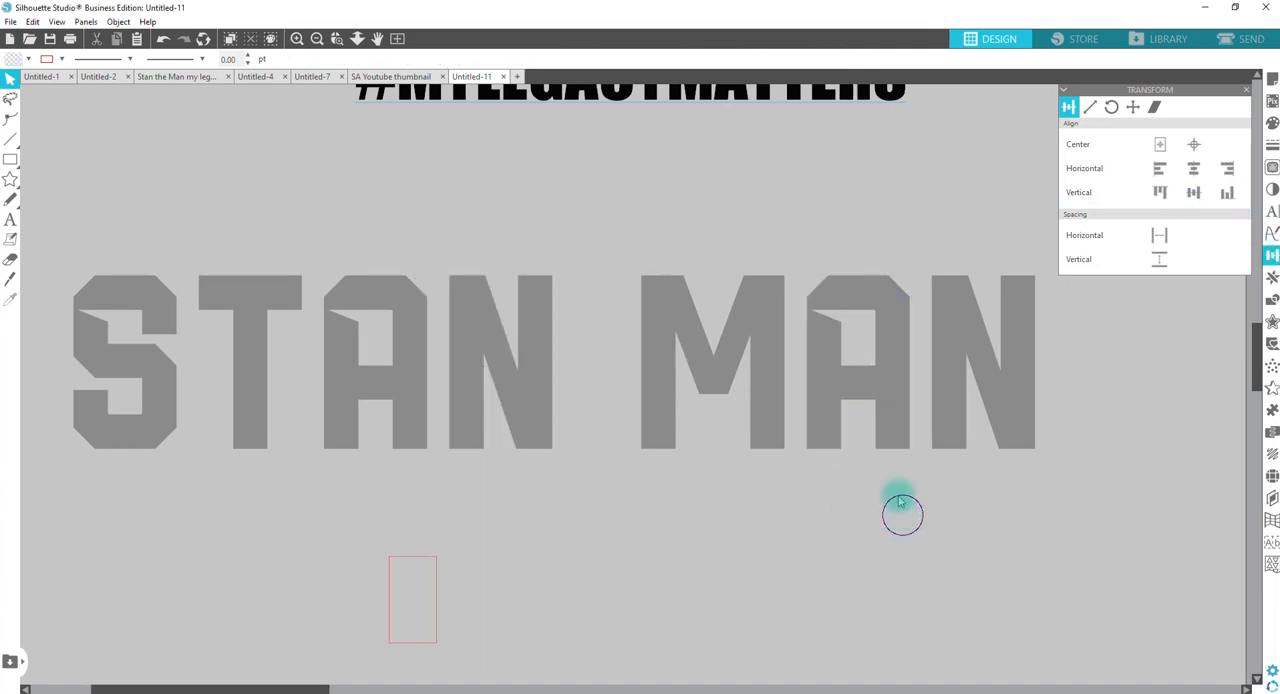
Step: Send the duplicated A behind the purple one and delete the purple A and the guide rectangle
right_click(884, 398)
click(940, 296)
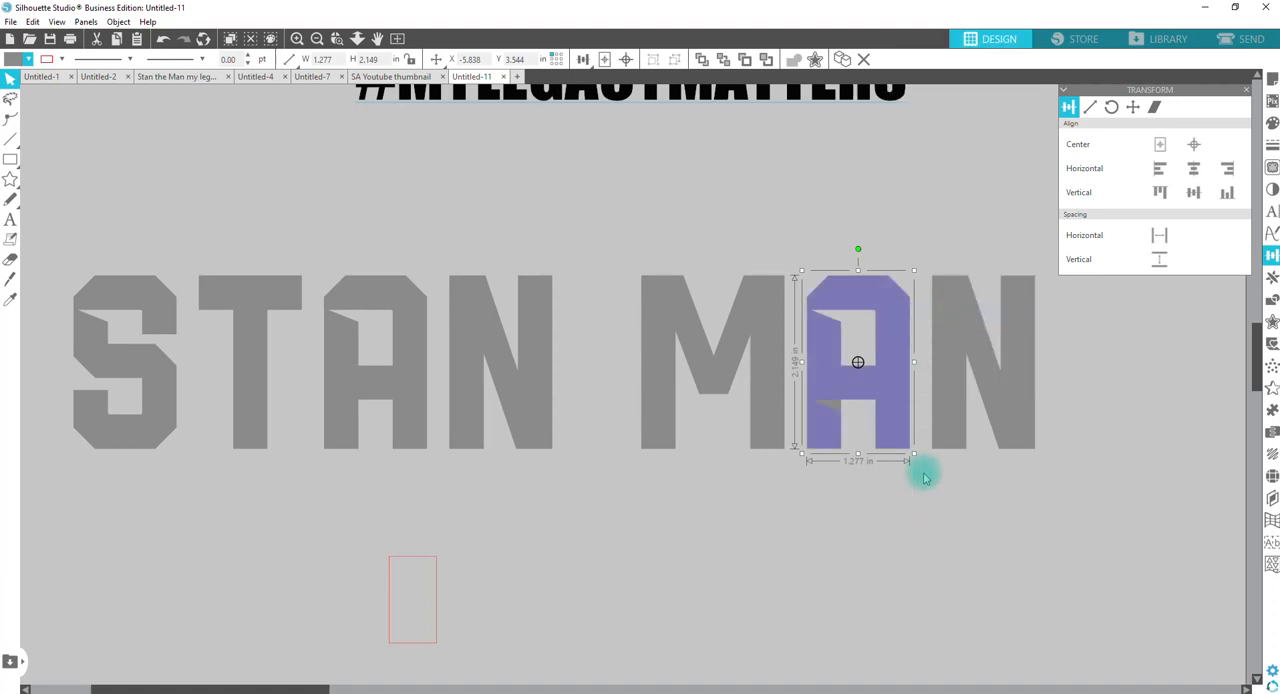
click(924, 478)
click(895, 393)
key(Delete)
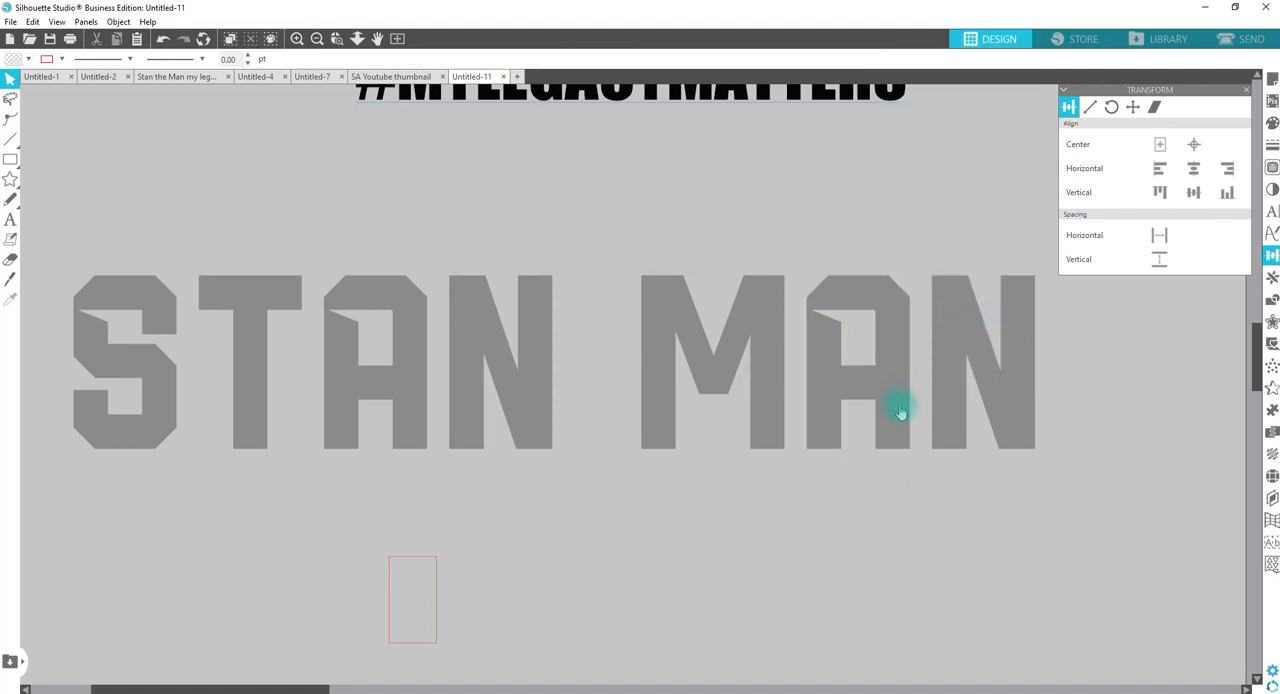
click(412, 572)
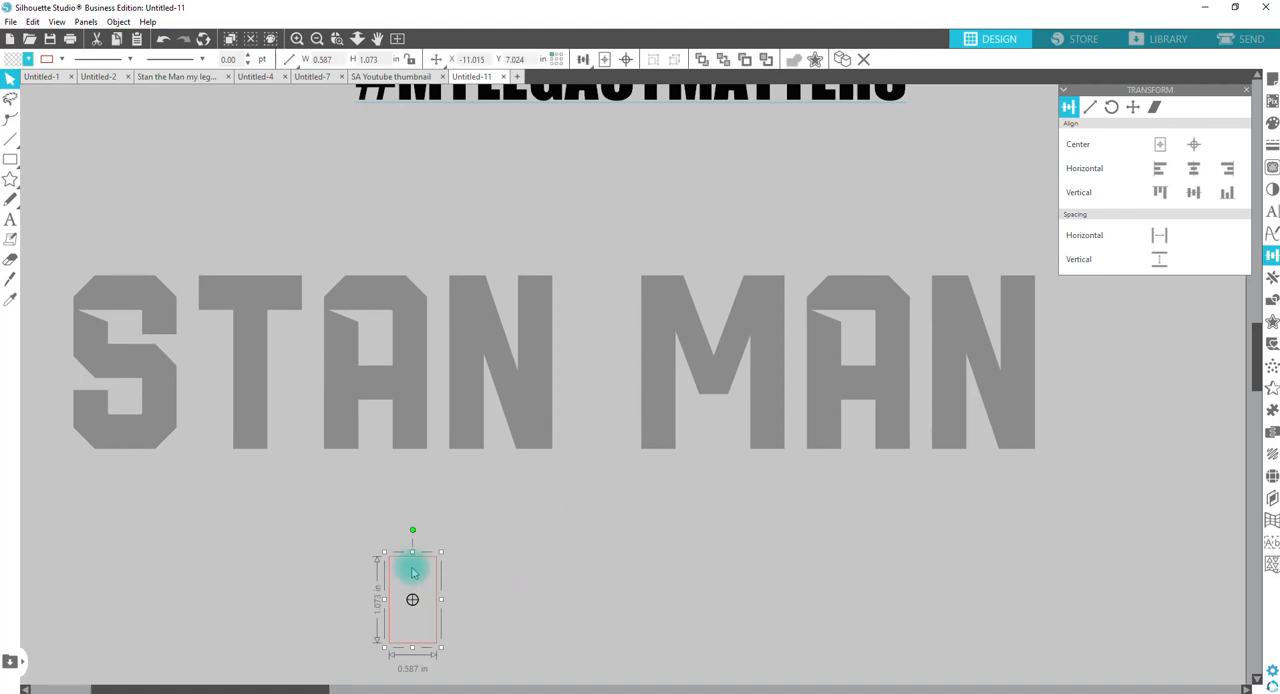
key(Delete)
Step: Move the three MAN letters beneath STAN, group them and line up their left edge with the S
drag(634, 234, 449, 513)
right_click(450, 512)
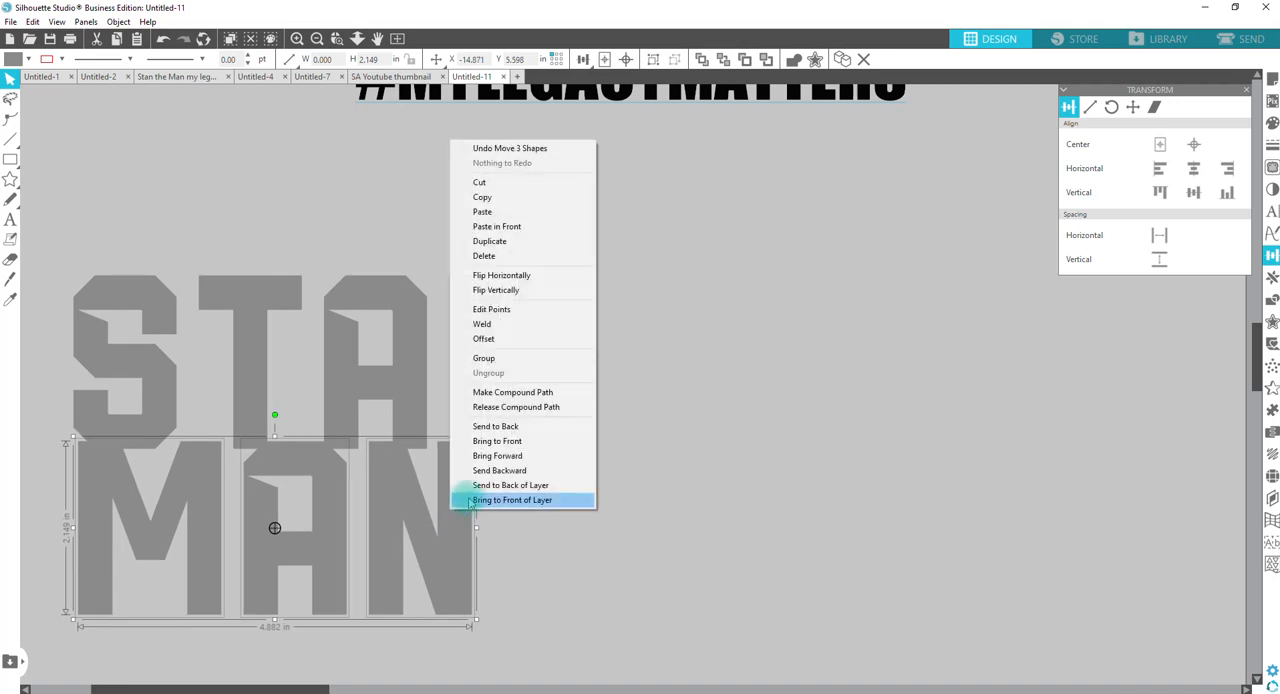
click(502, 365)
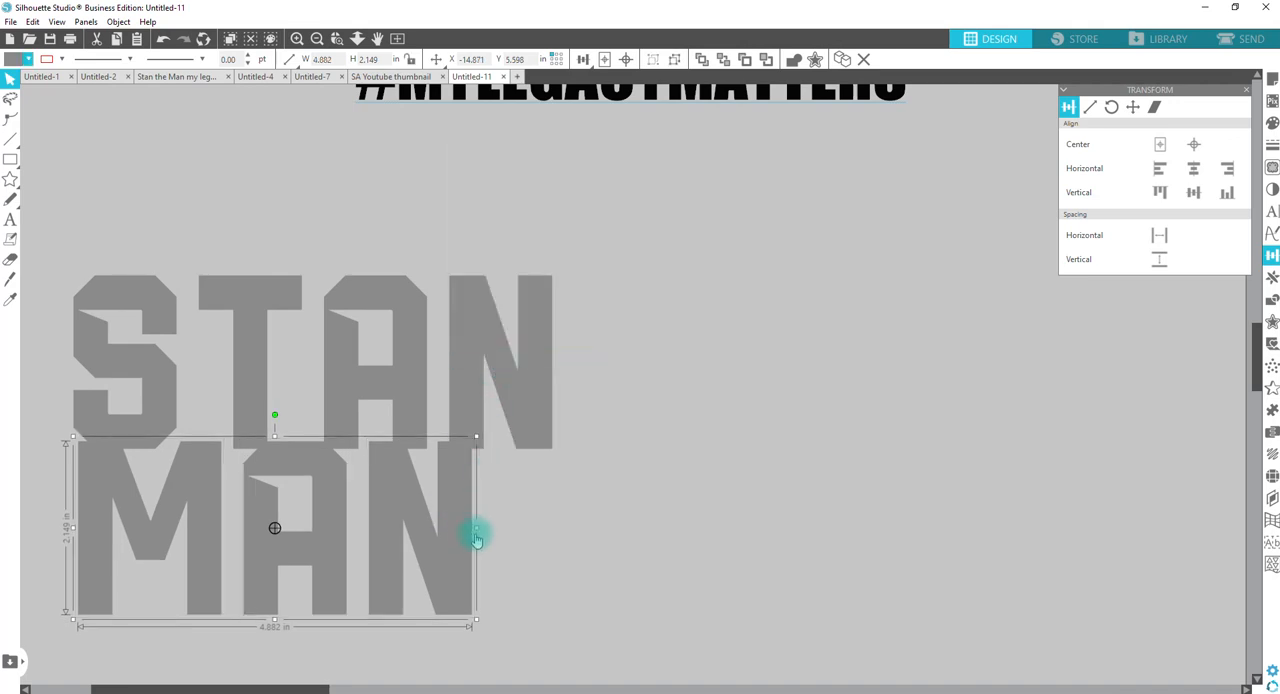
drag(476, 540, 462, 505)
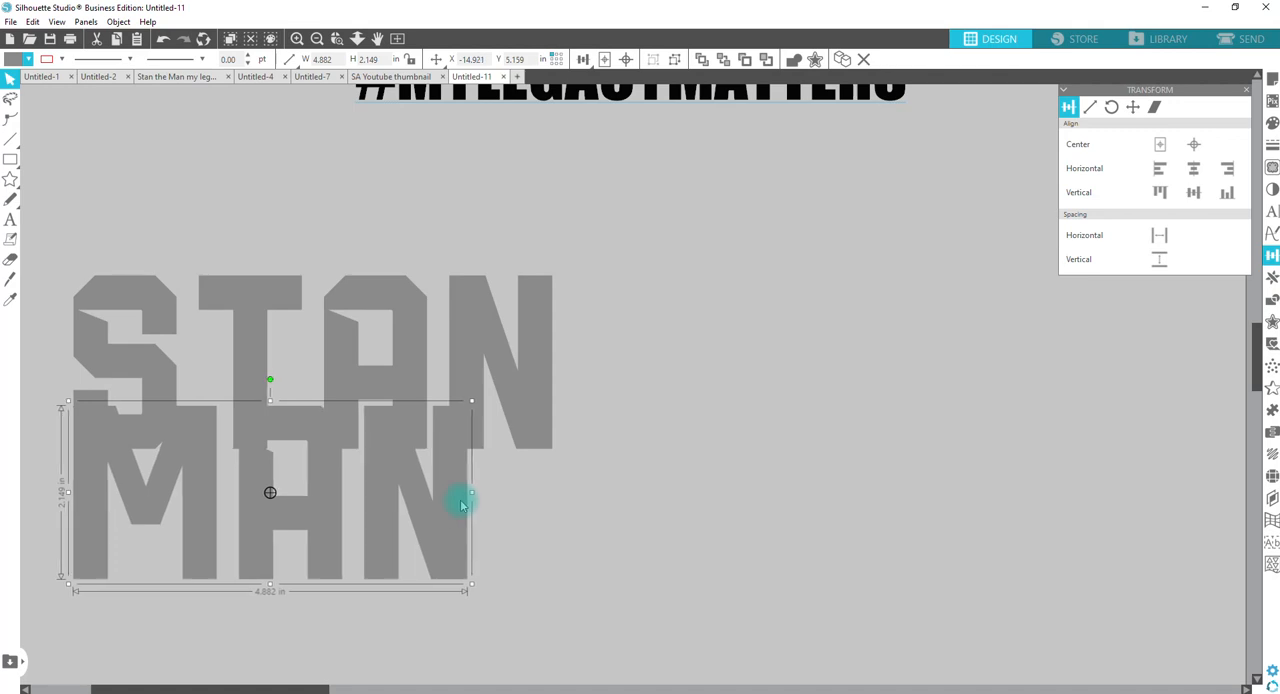
Step: Enlarge the MAN group proportionally to about 5.93 in wide, matching STAN, and position it just below STAN with a narrow gap
drag(471, 401, 558, 368)
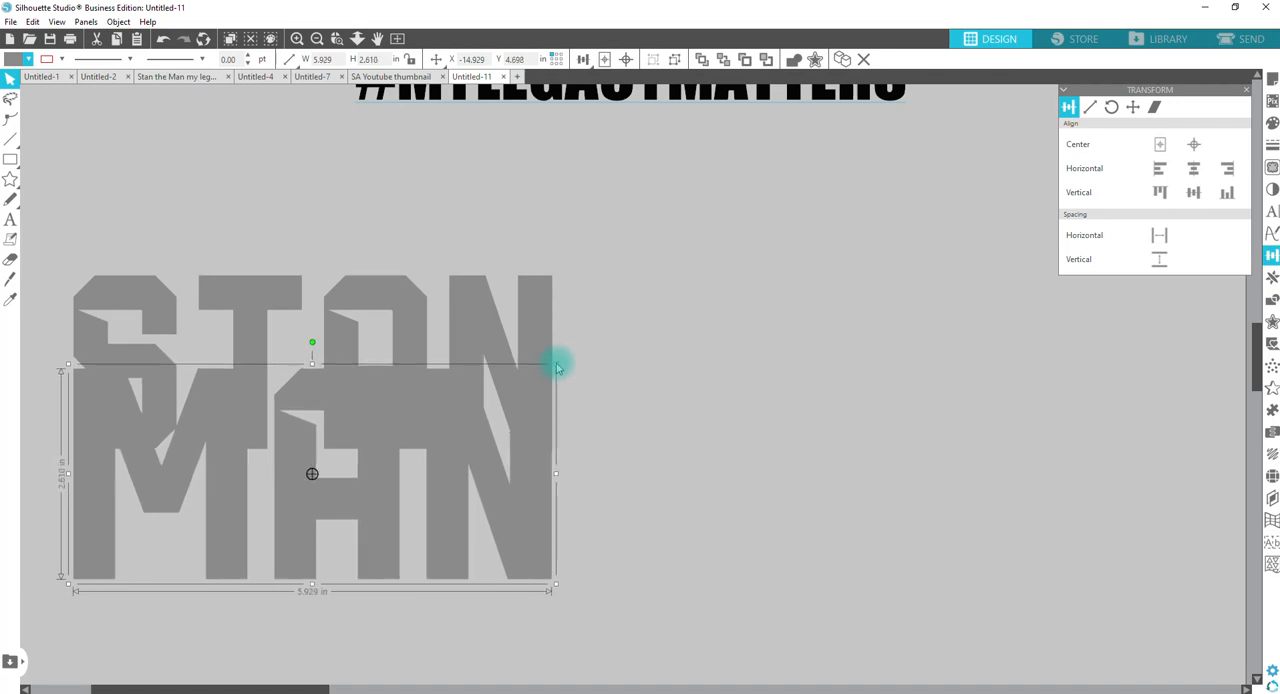
key(Down)
key(Down)
key(Down)
key(Down)
key(Down)
key(Down)
key(Down)
key(Down)
key(Down)
key(Down)
key(Down)
key(Down)
key(Down)
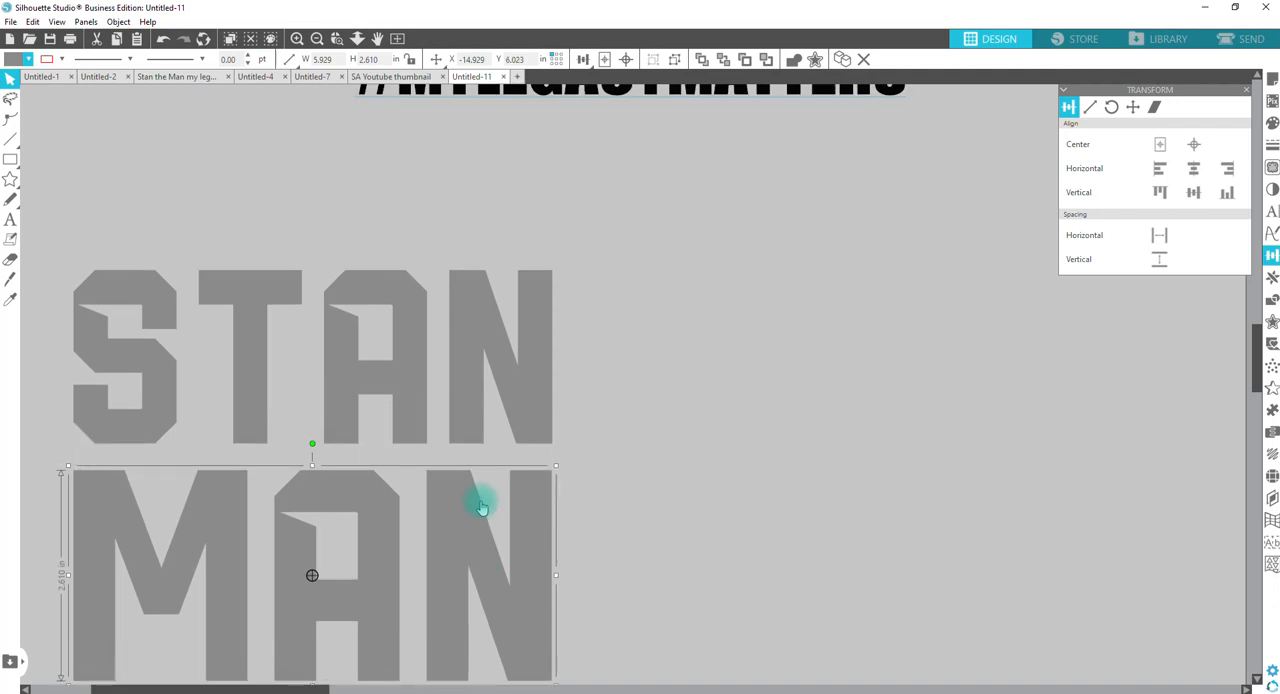
key(Up)
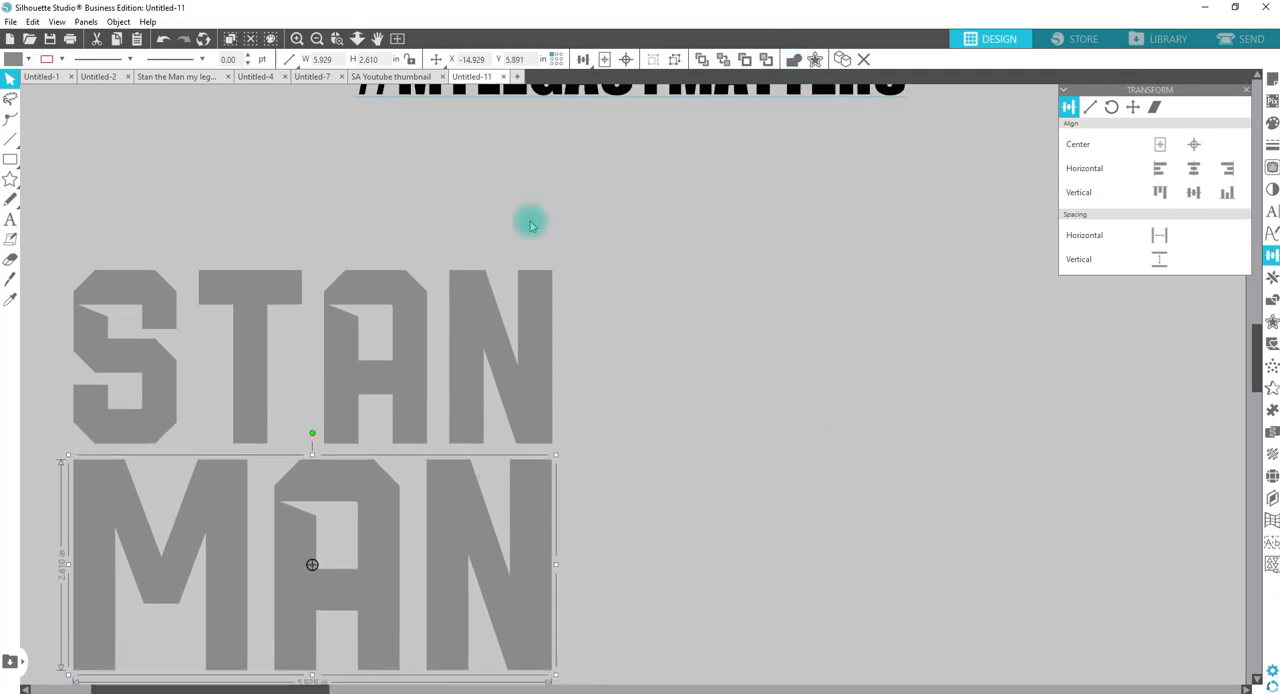
Step: Examine the letter spacing of STAN and MAN in the original Stan the Man my legacy matters drawing
click(170, 77)
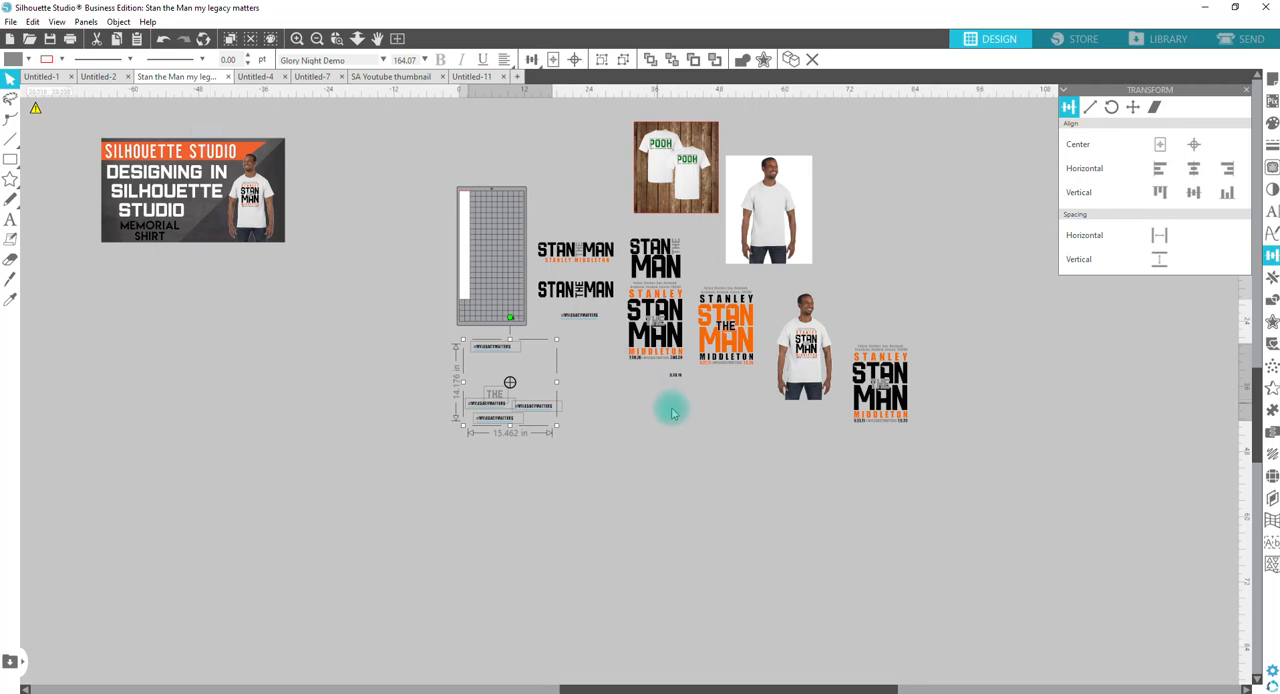
scroll(690, 310, up, 5)
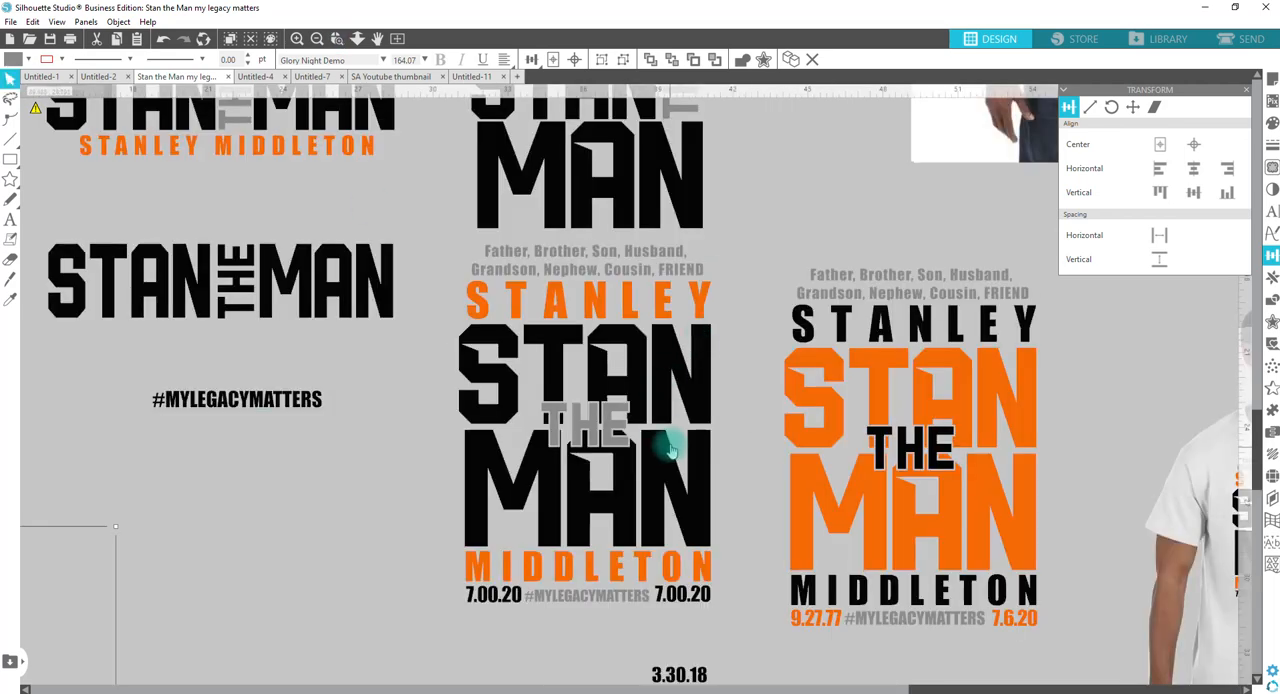
click(474, 79)
Step: Nudge the N of STAN left until the word is about 5.60 in wide and space its letters evenly horizontally
click(562, 274)
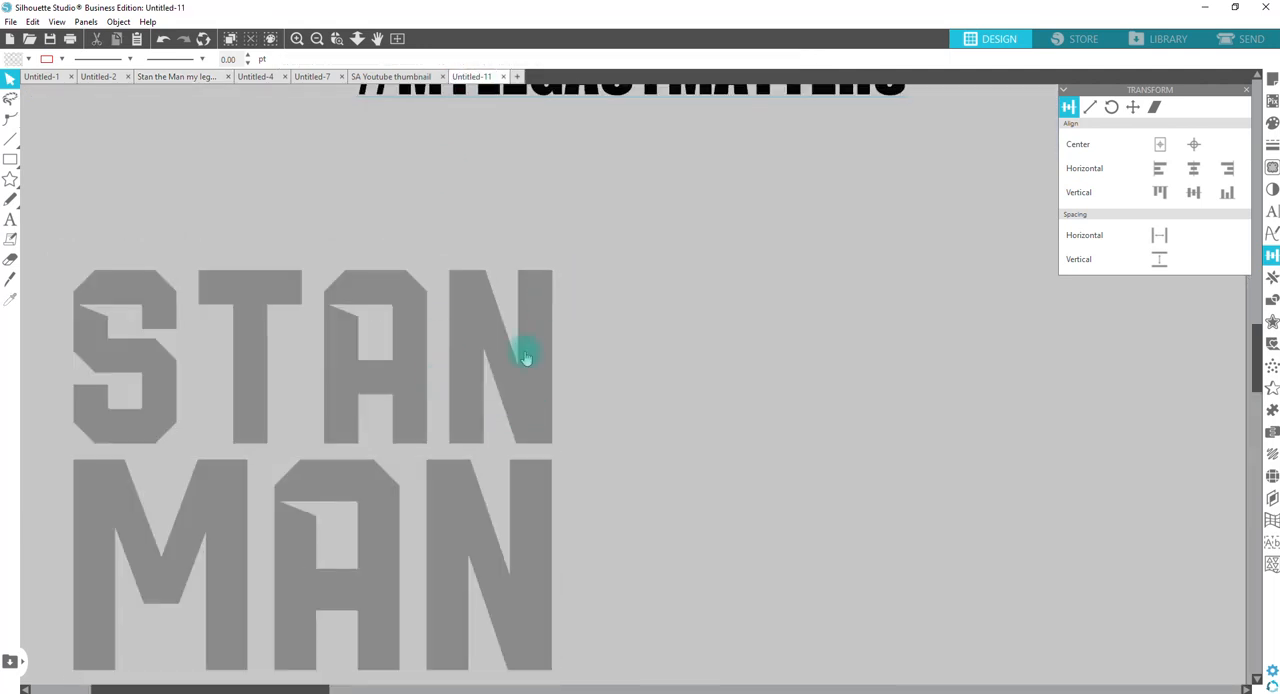
click(526, 357)
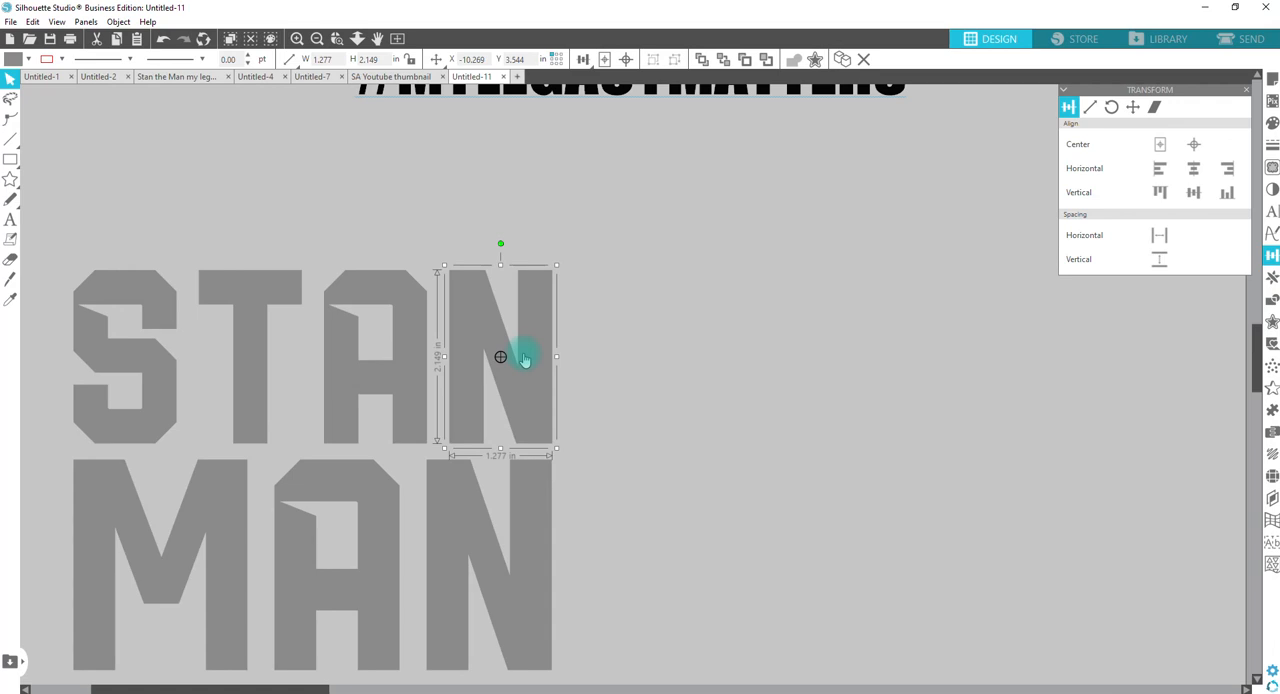
key(Left)
key(Left)
key(Left)
key(Left)
key(Left)
key(Left)
key(Left)
key(Left)
key(Left)
key(Left)
key(Left)
key(Left)
key(Left)
key(Left)
key(Left)
key(Left)
key(Left)
key(Left)
key(Left)
key(Left)
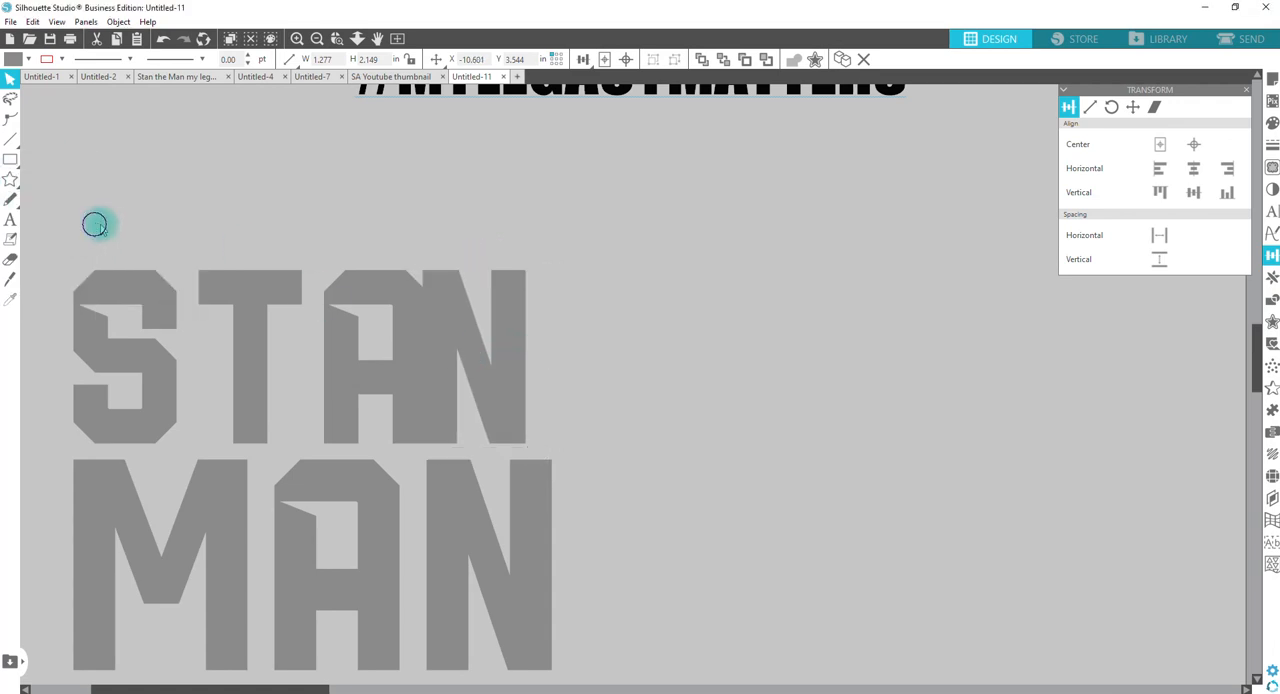
drag(94, 225, 555, 408)
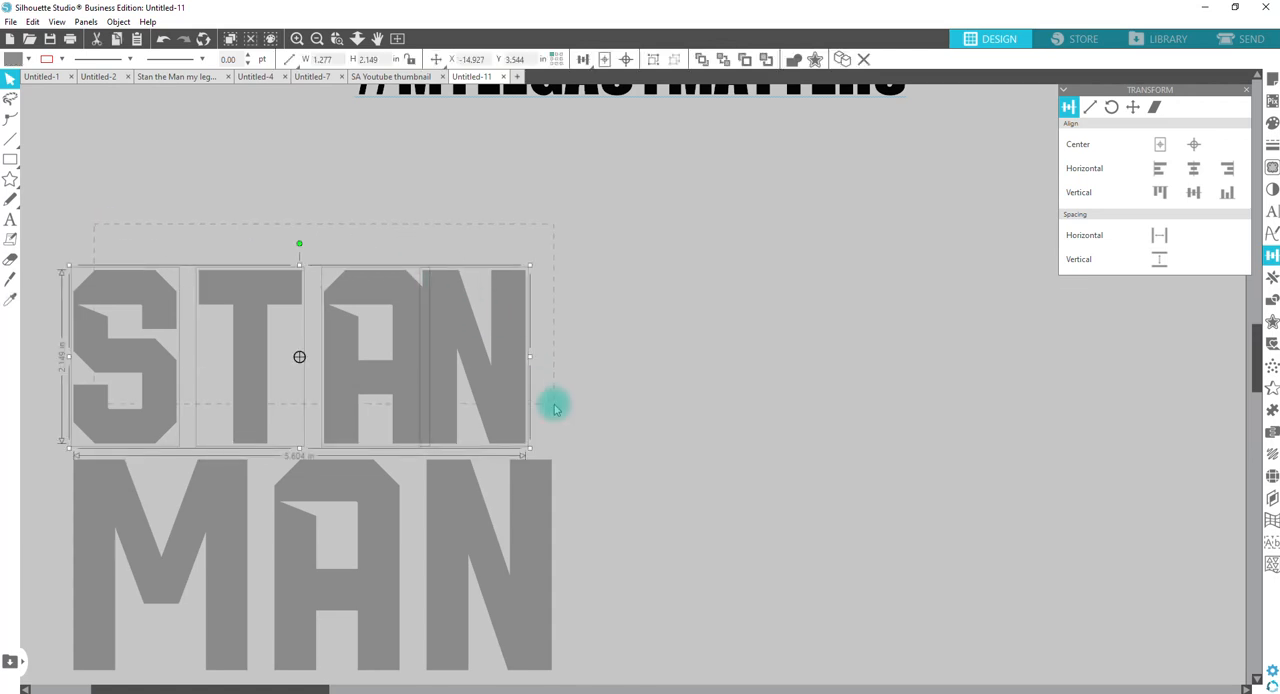
click(1162, 235)
click(685, 350)
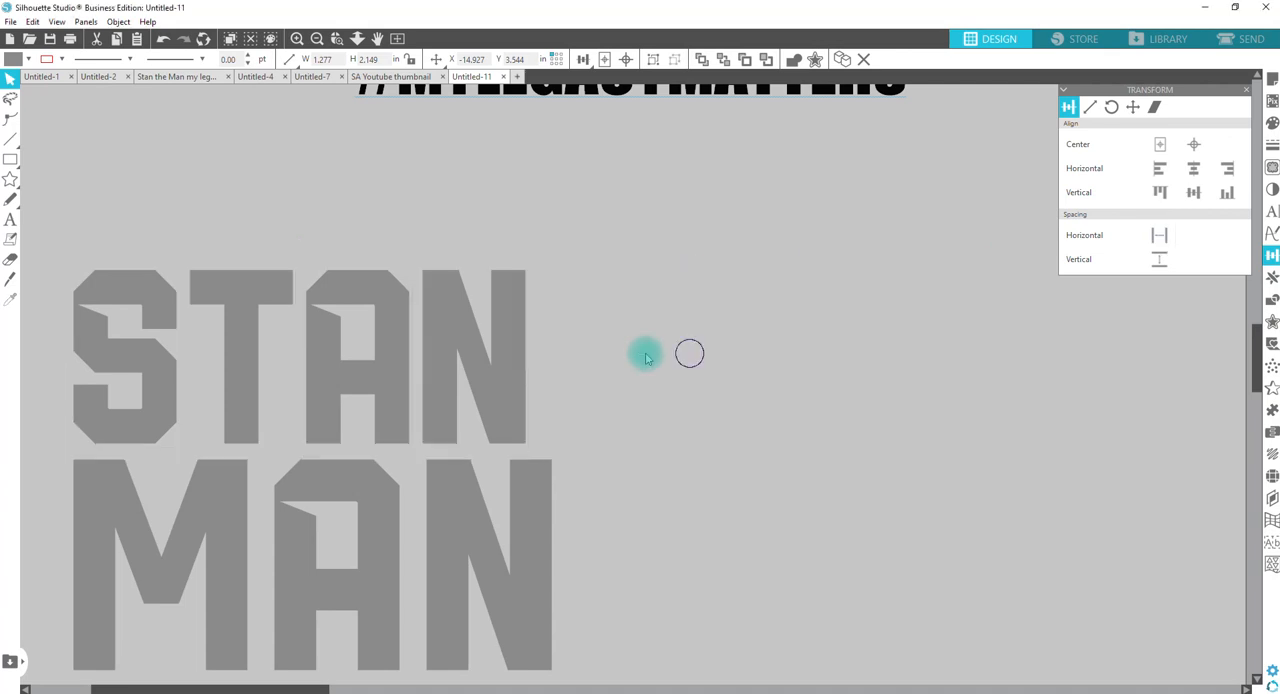
Step: Tighten STAN to about 5.56 in wide by nudging its N slightly further left and redistributing the letters horizontally
click(526, 366)
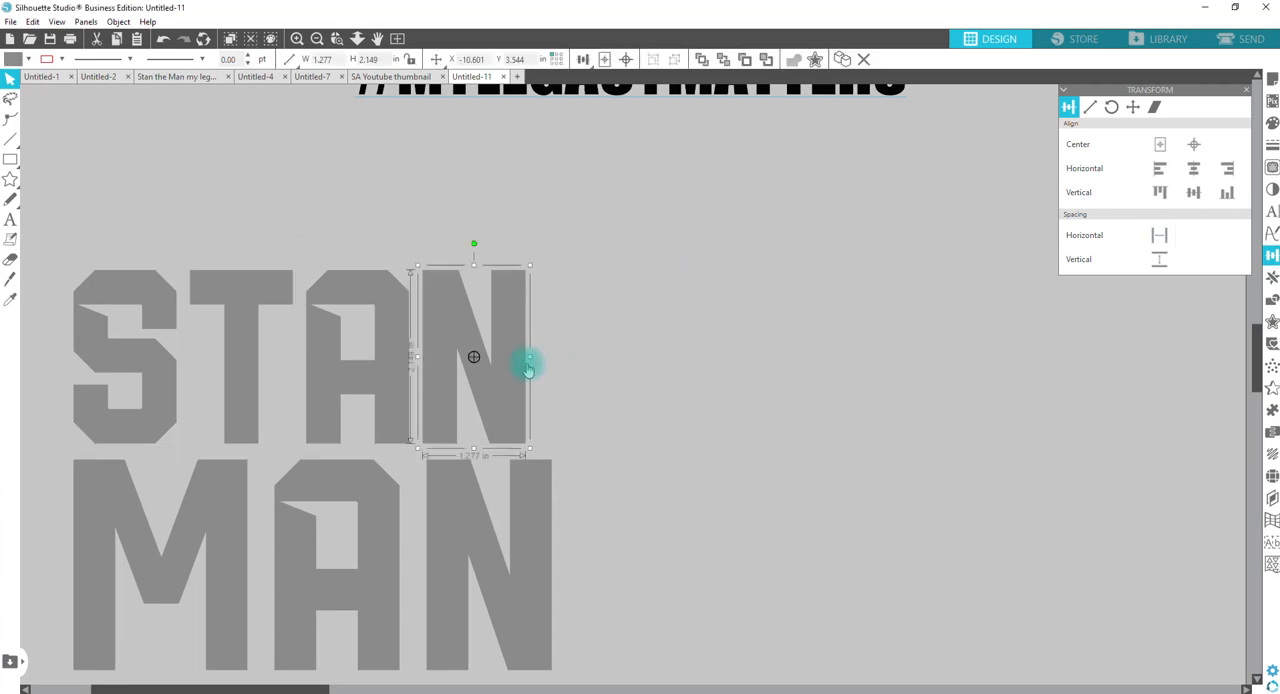
key(Left)
key(Left)
key(Left)
key(Left)
key(Left)
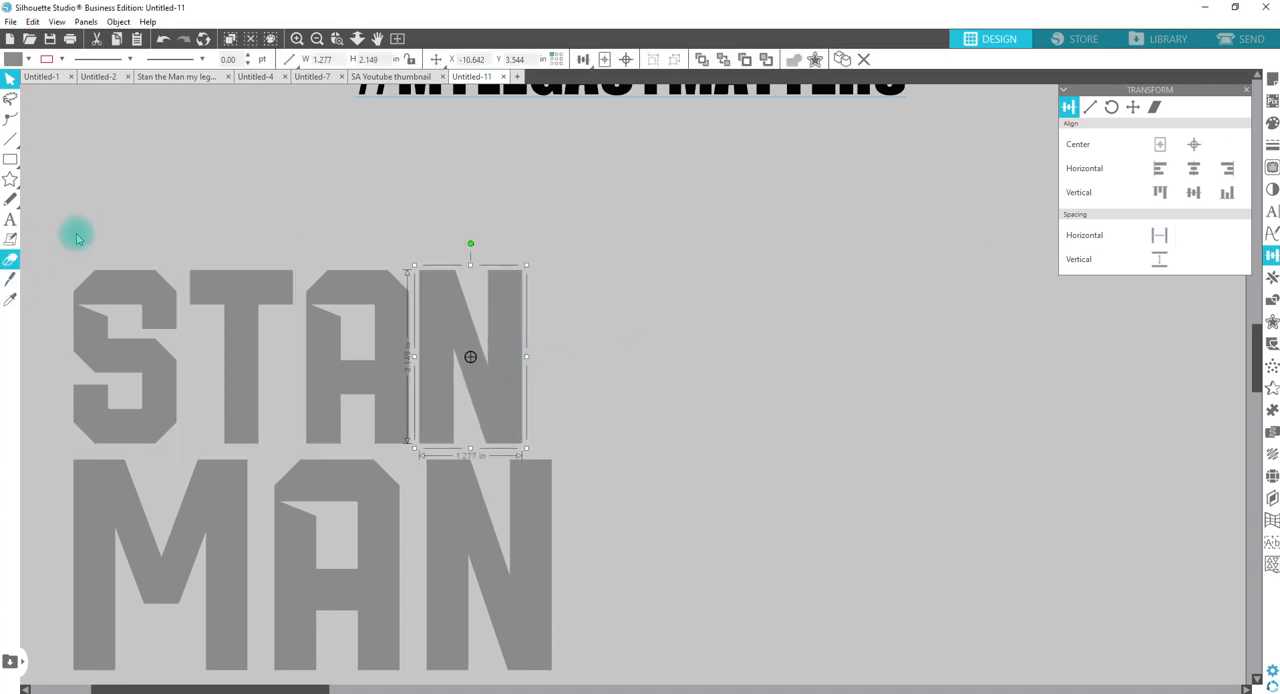
drag(77, 237, 598, 370)
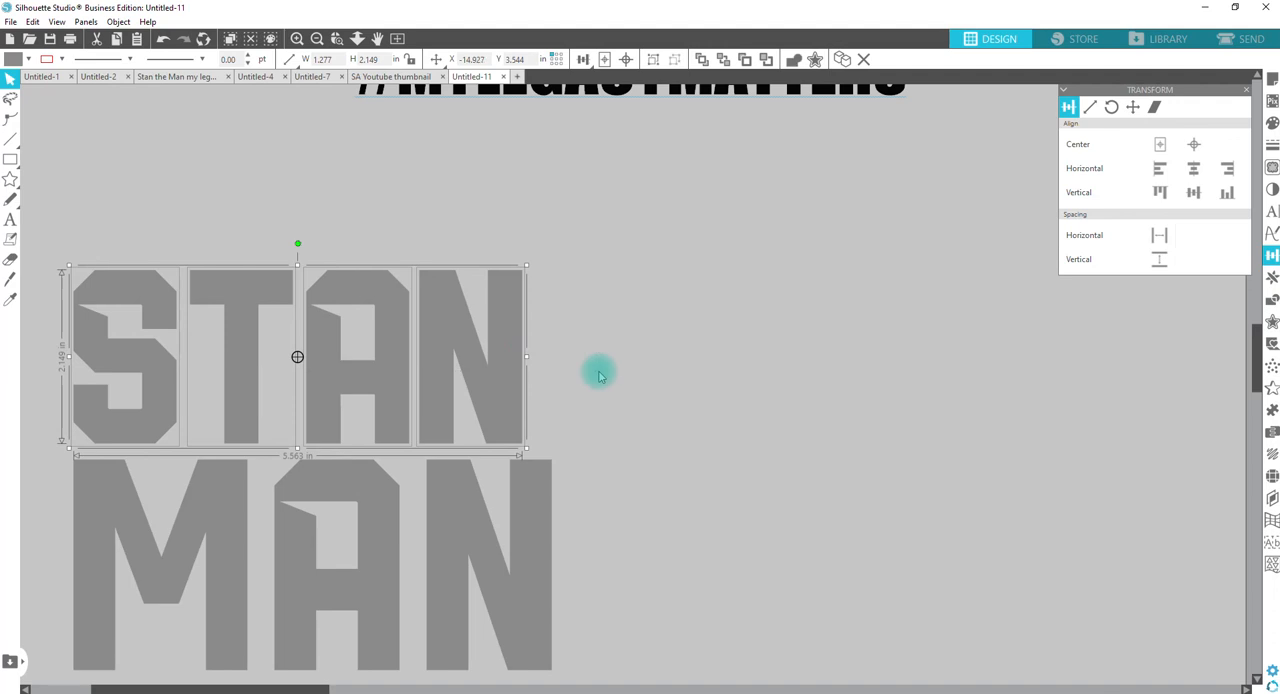
click(1160, 235)
click(706, 323)
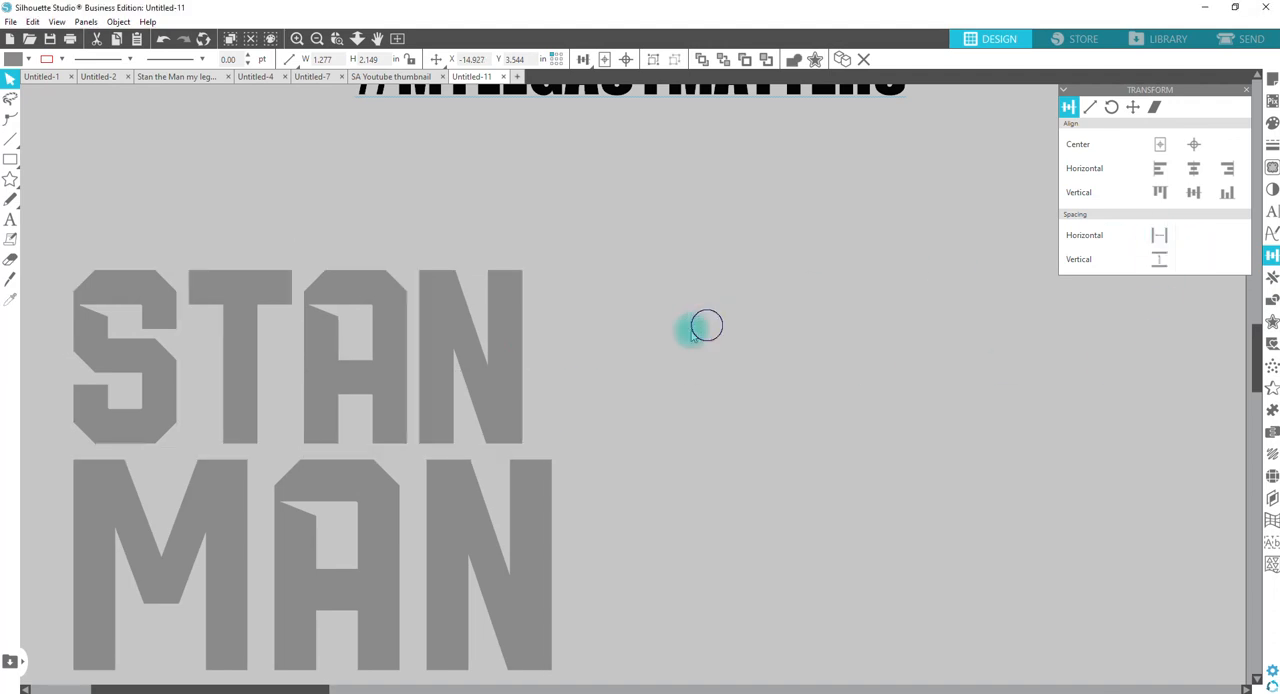
Step: Try to ungroup the MAN lettering
click(503, 500)
right_click(508, 514)
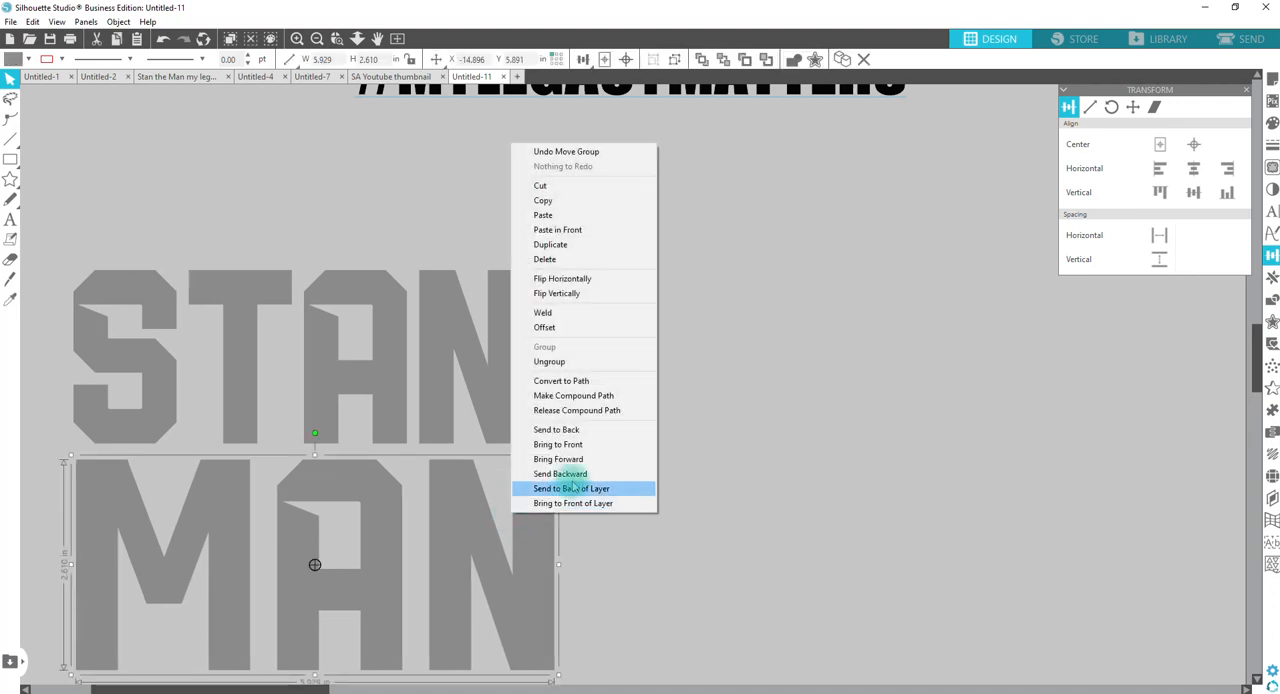
click(580, 364)
click(663, 400)
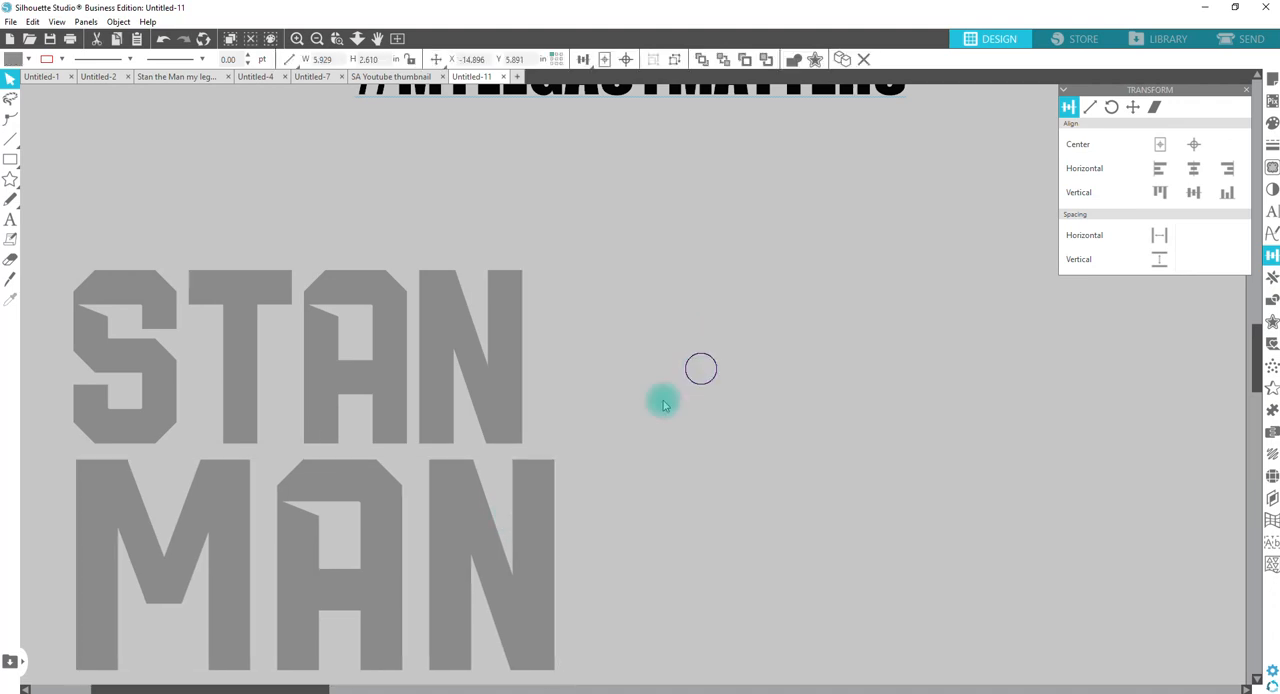
Step: Shrink the MAN group proportionally to about 5.71 in wide and 2.51 in high, and ungroup its letters
click(531, 591)
drag(559, 678, 573, 601)
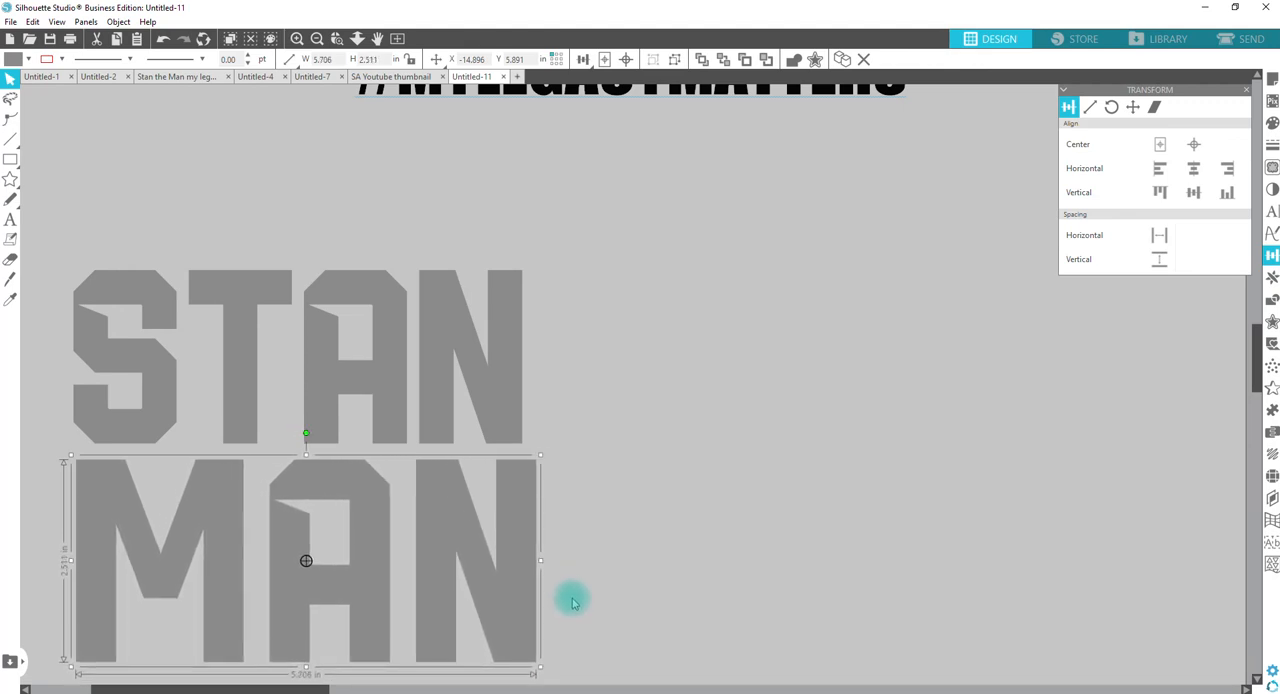
right_click(523, 560)
click(562, 409)
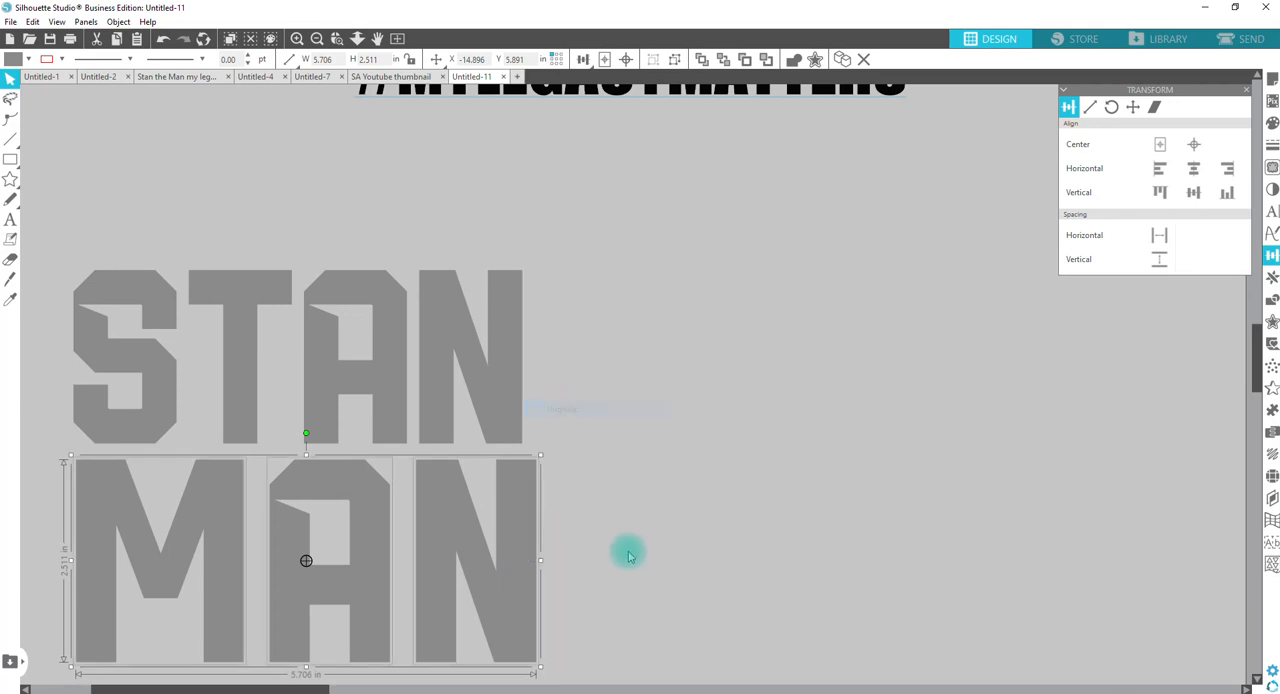
click(626, 551)
Step: Nudge the N of MAN left until the word is about 5.37 in wide and space its three letters evenly horizontally
click(519, 533)
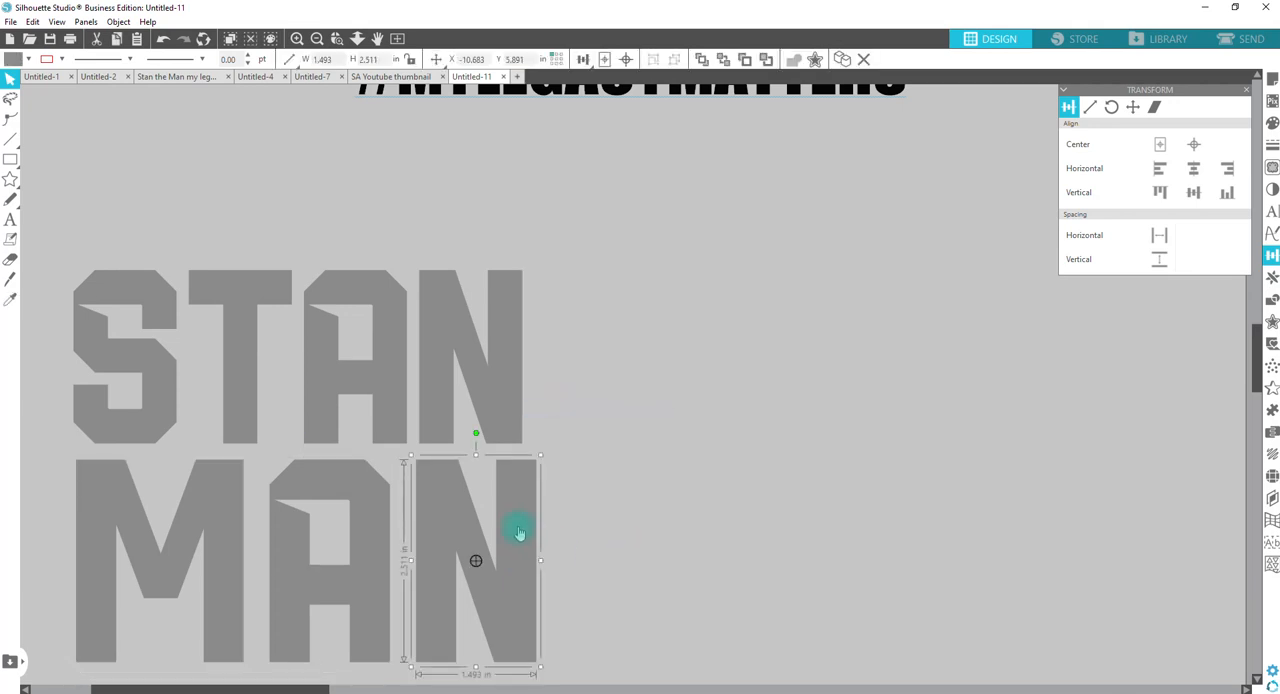
key(Left)
key(Left)
key(Left)
key(Left)
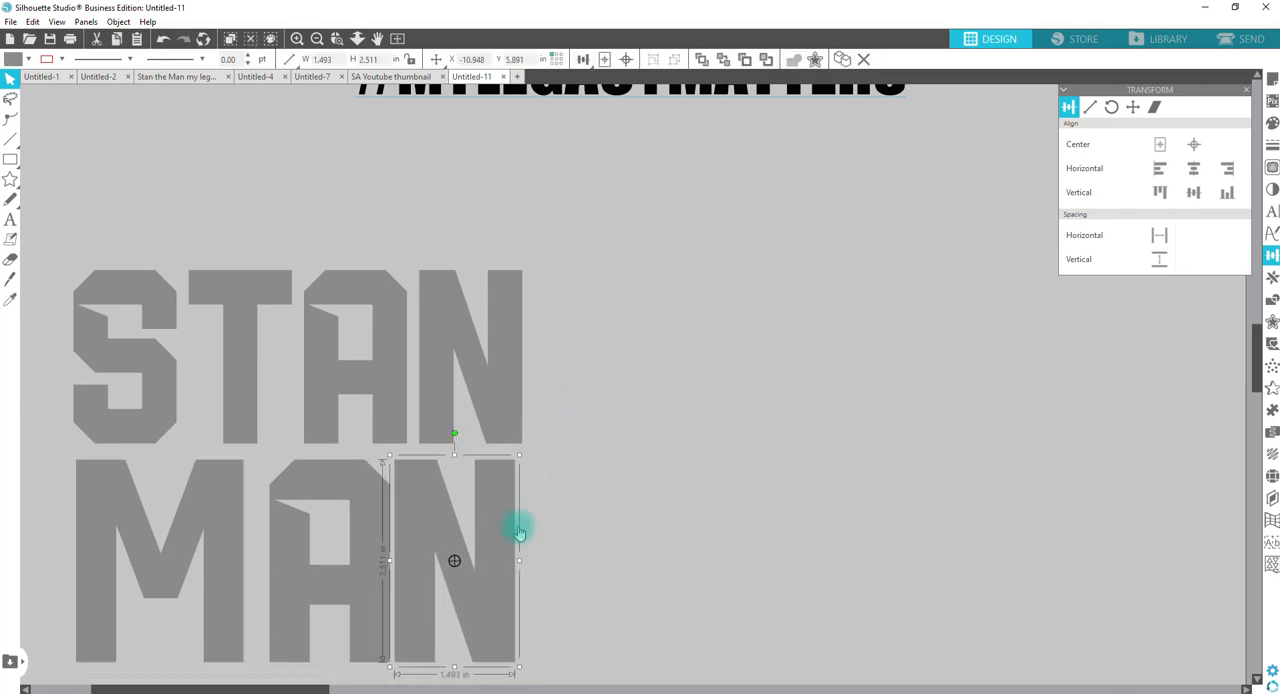
drag(593, 540, 172, 534)
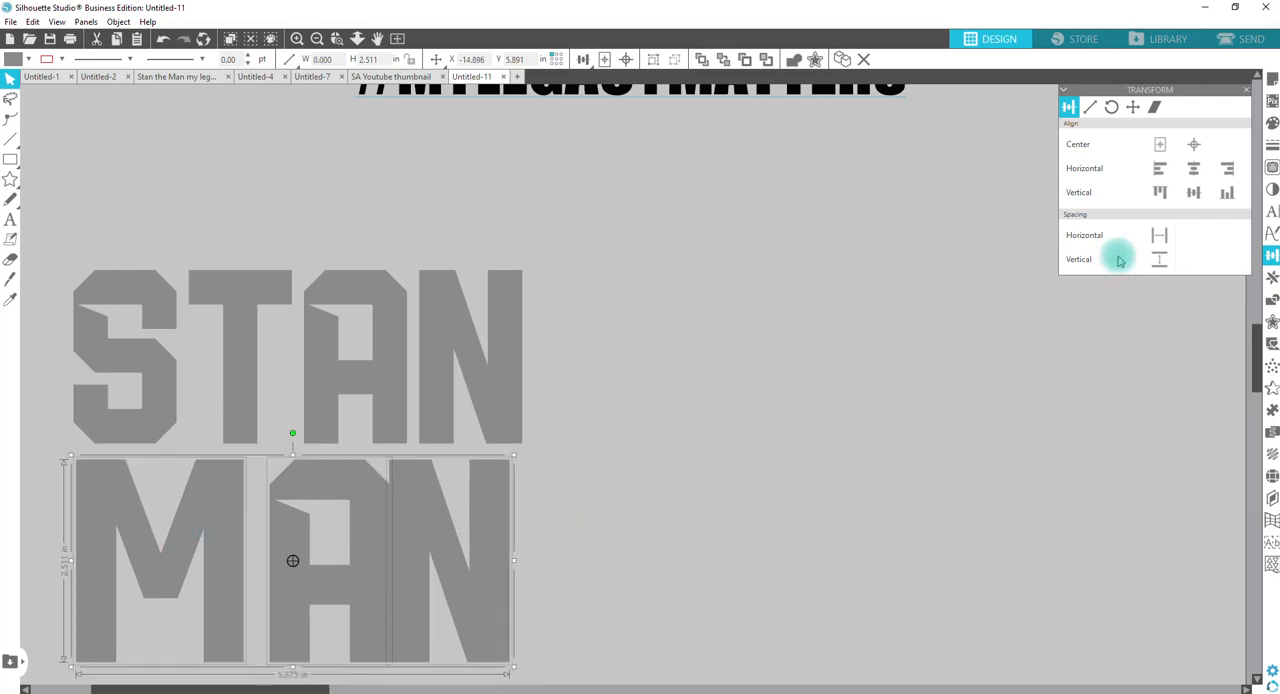
click(1159, 235)
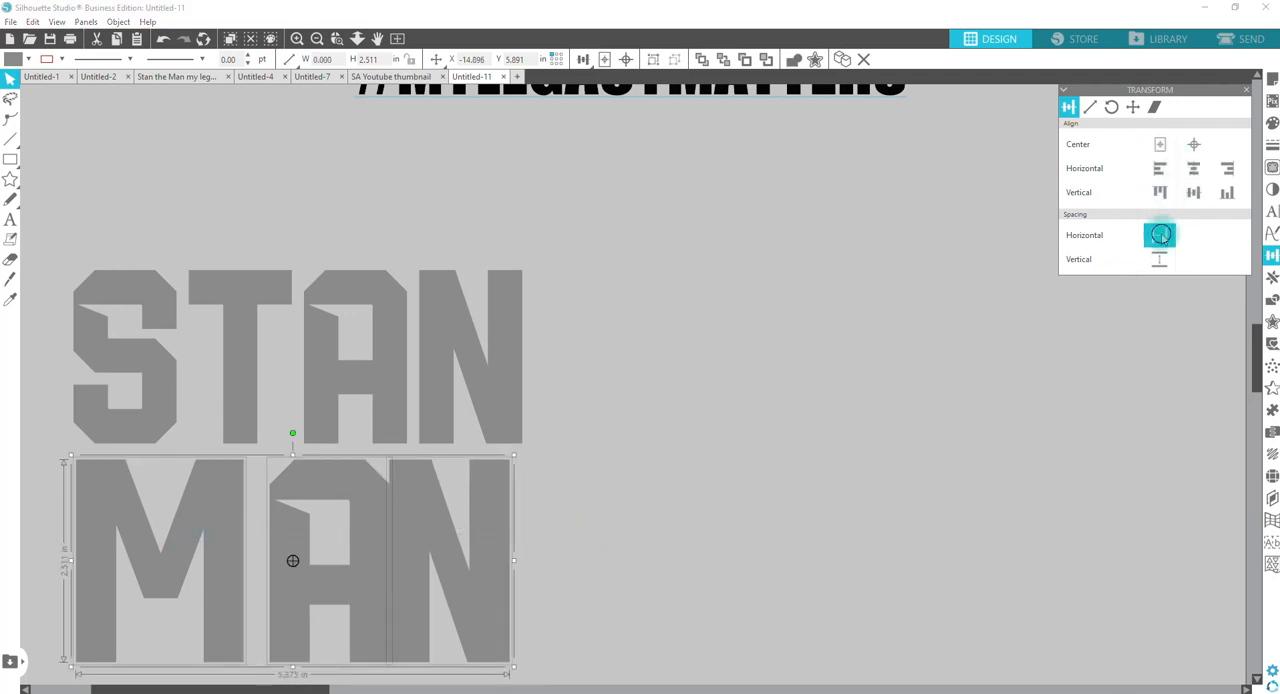
click(463, 527)
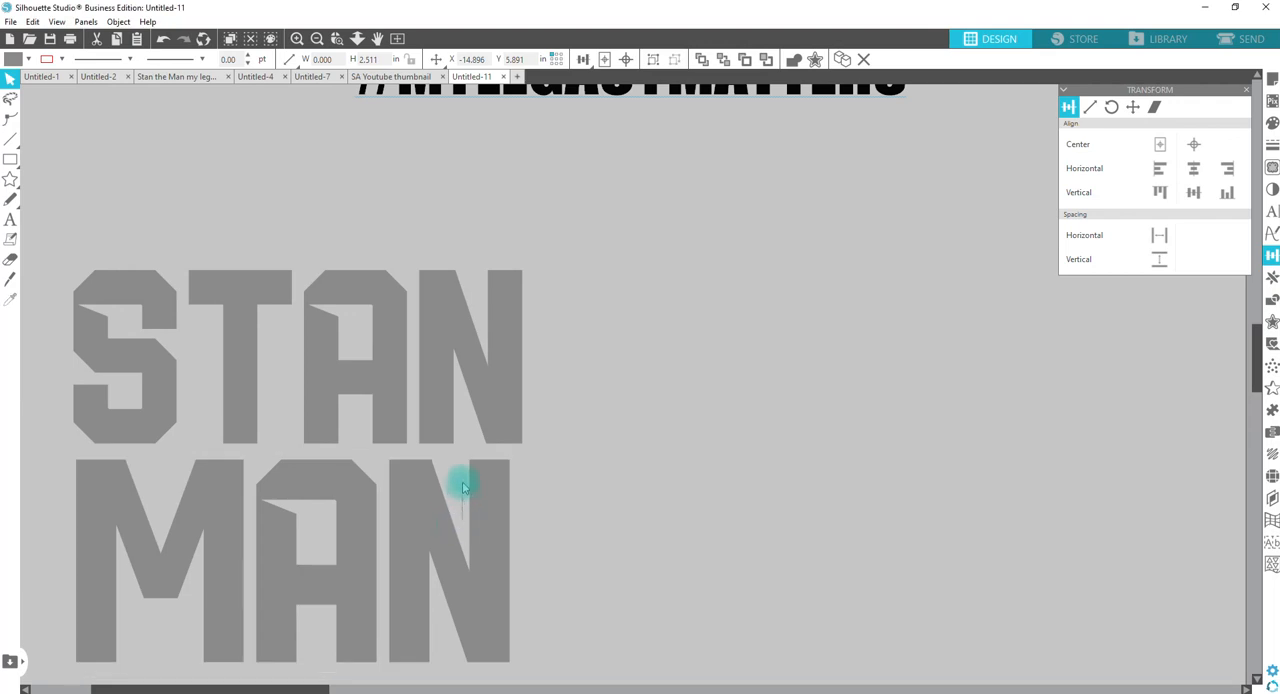
Step: Move the MAN letters up, enlarge them proportionally to about 5.57 in wide and 2.60 in high to match STAN, and group them
drag(611, 563, 98, 521)
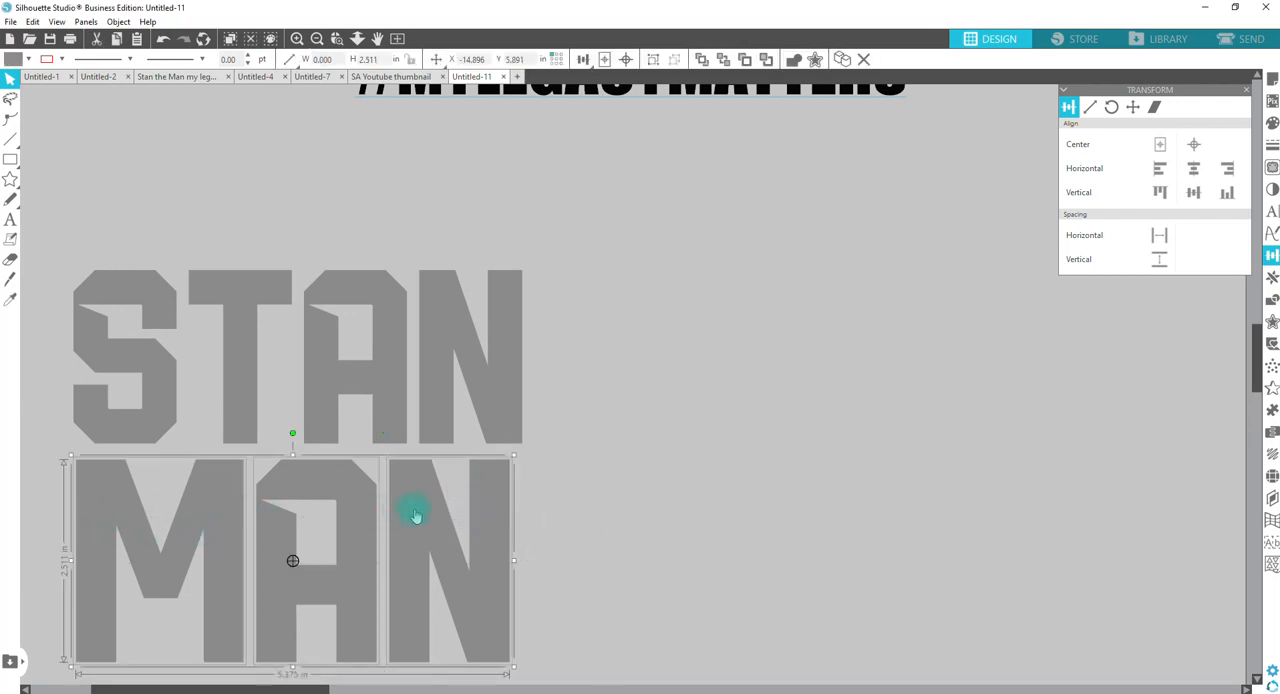
drag(229, 527, 218, 461)
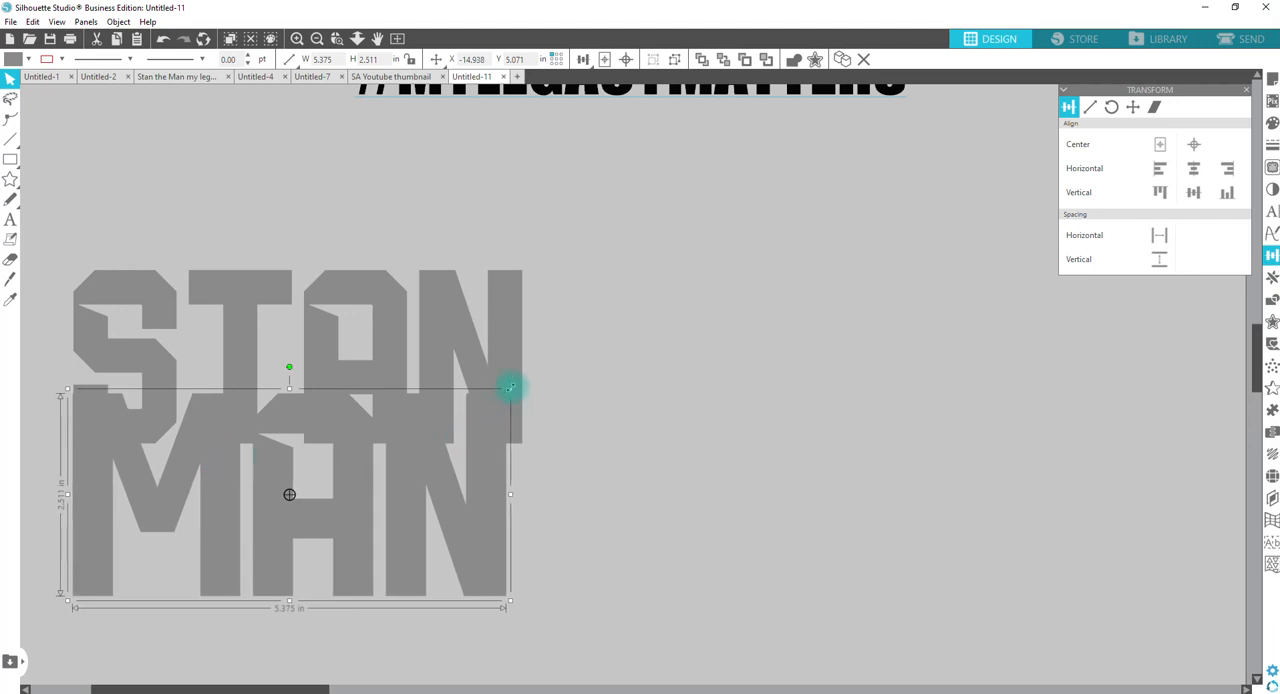
drag(510, 390, 526, 381)
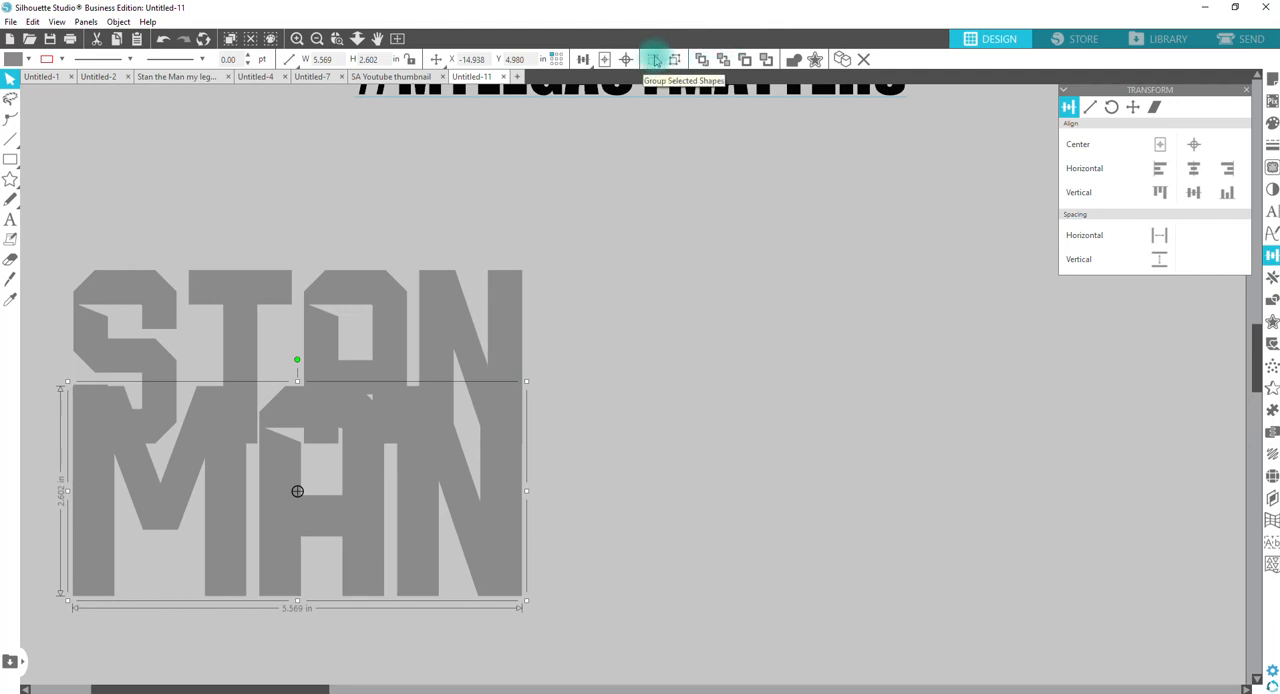
click(656, 60)
click(676, 60)
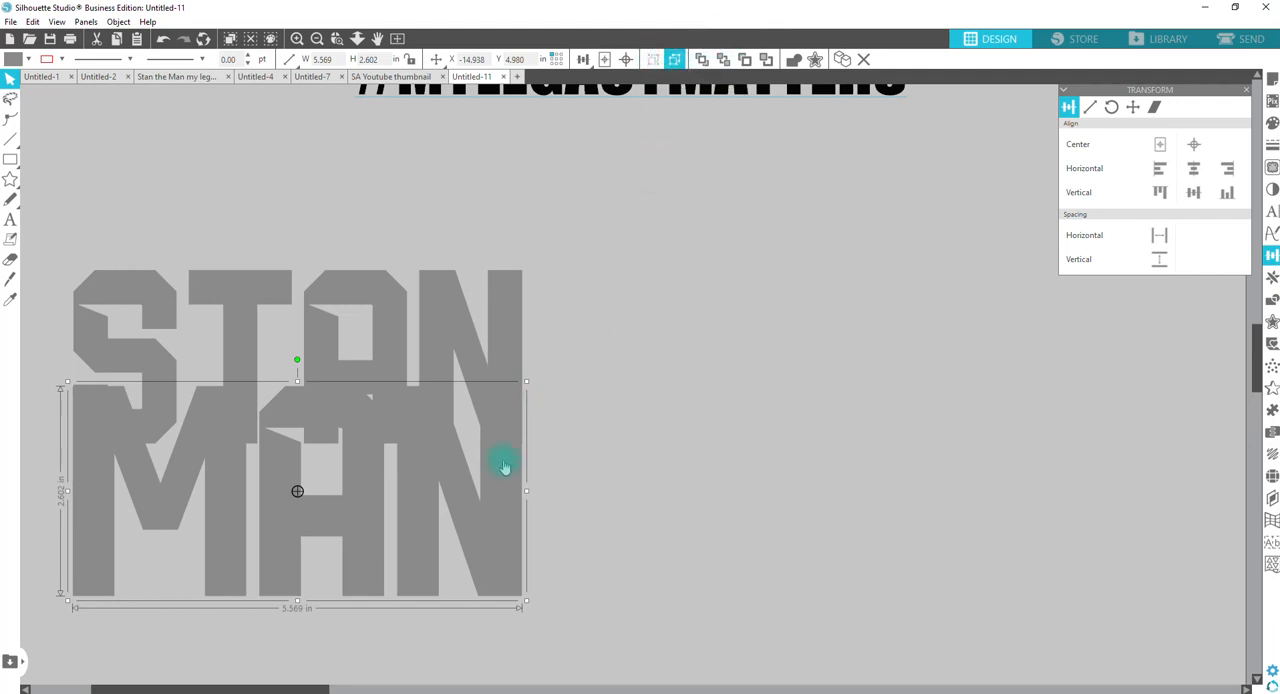
Step: Nudge the MAN group vertically until it sits just below STAN with a narrow gap
key(Down)
key(Down)
key(Down)
key(Down)
key(Down)
key(Down)
key(Down)
key(Down)
key(Down)
key(Down)
key(Down)
key(Down)
key(Down)
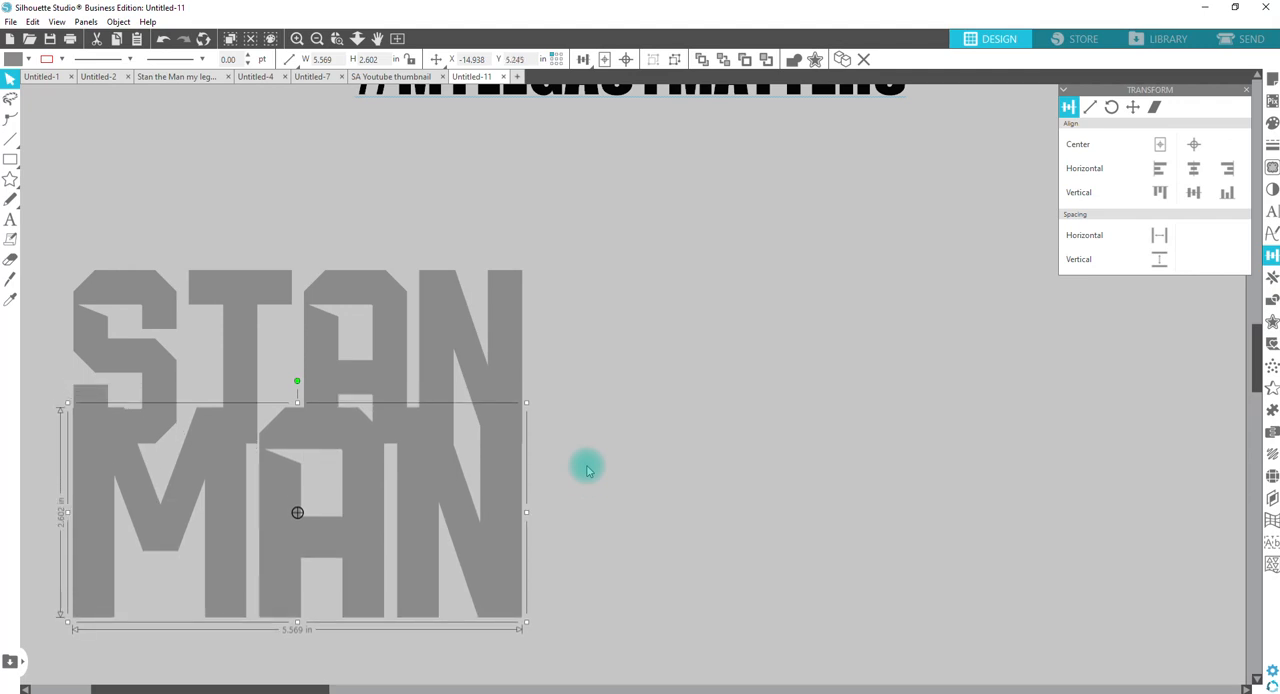
key(Up)
key(Up)
key(Up)
key(Up)
key(Up)
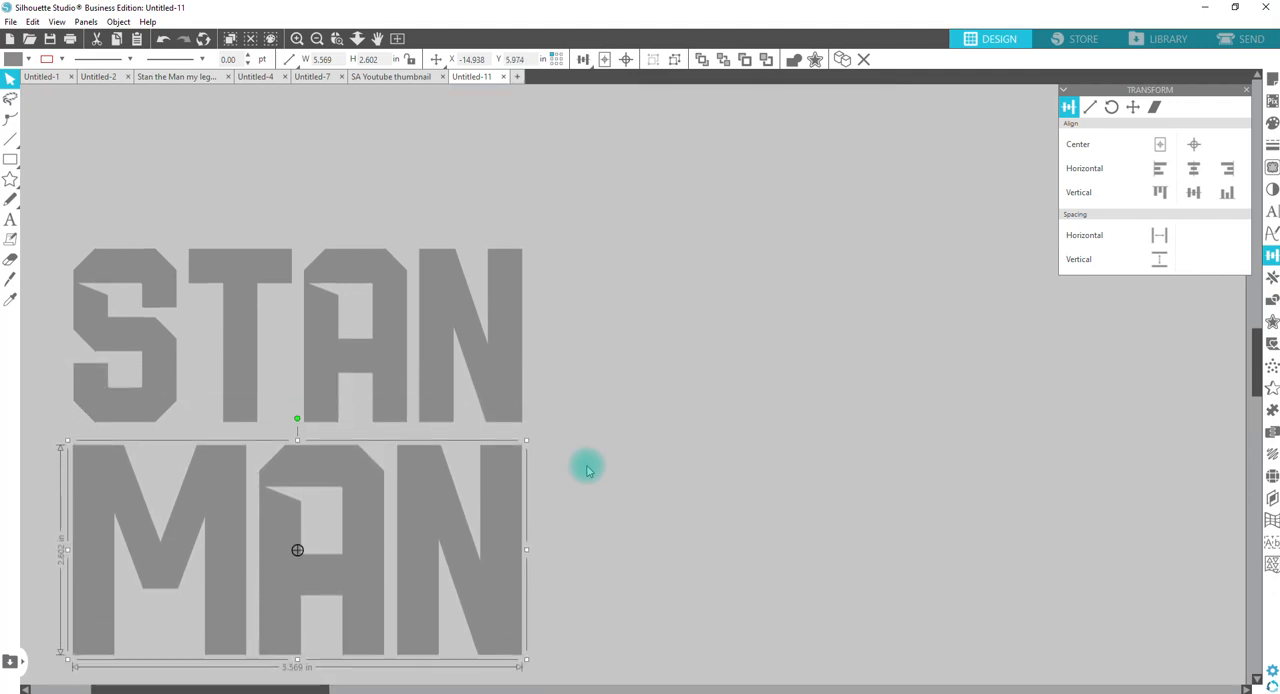
key(Down)
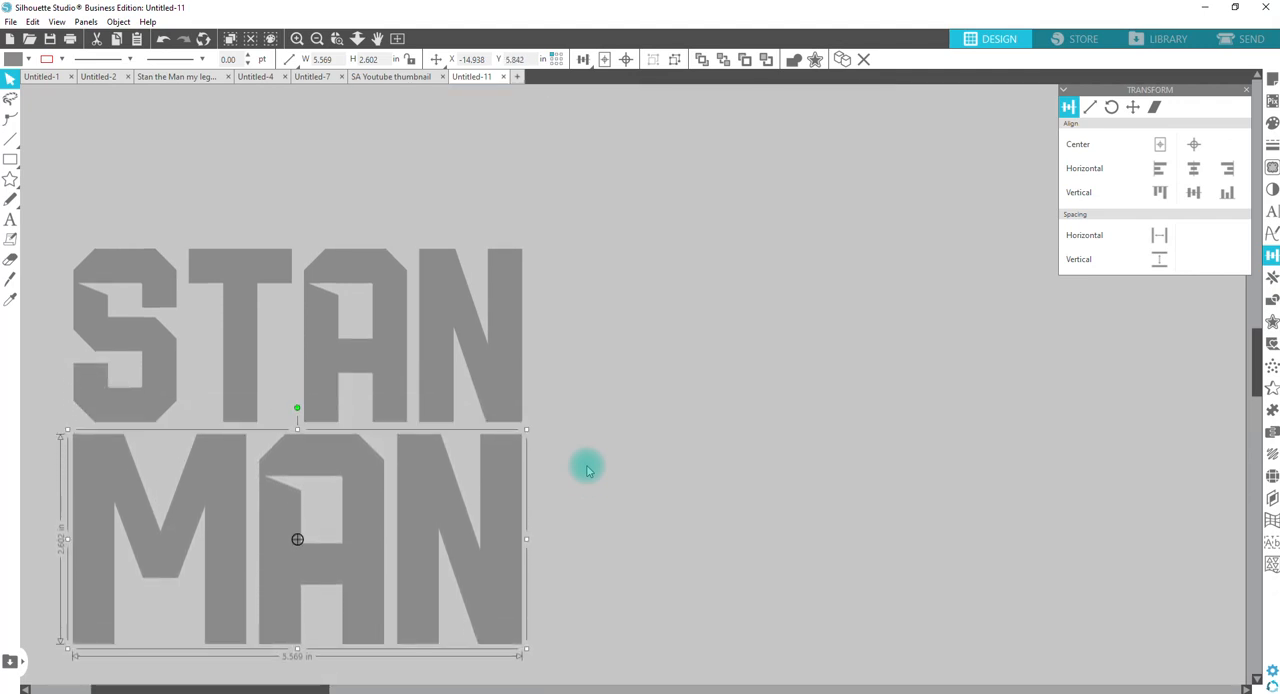
click(638, 398)
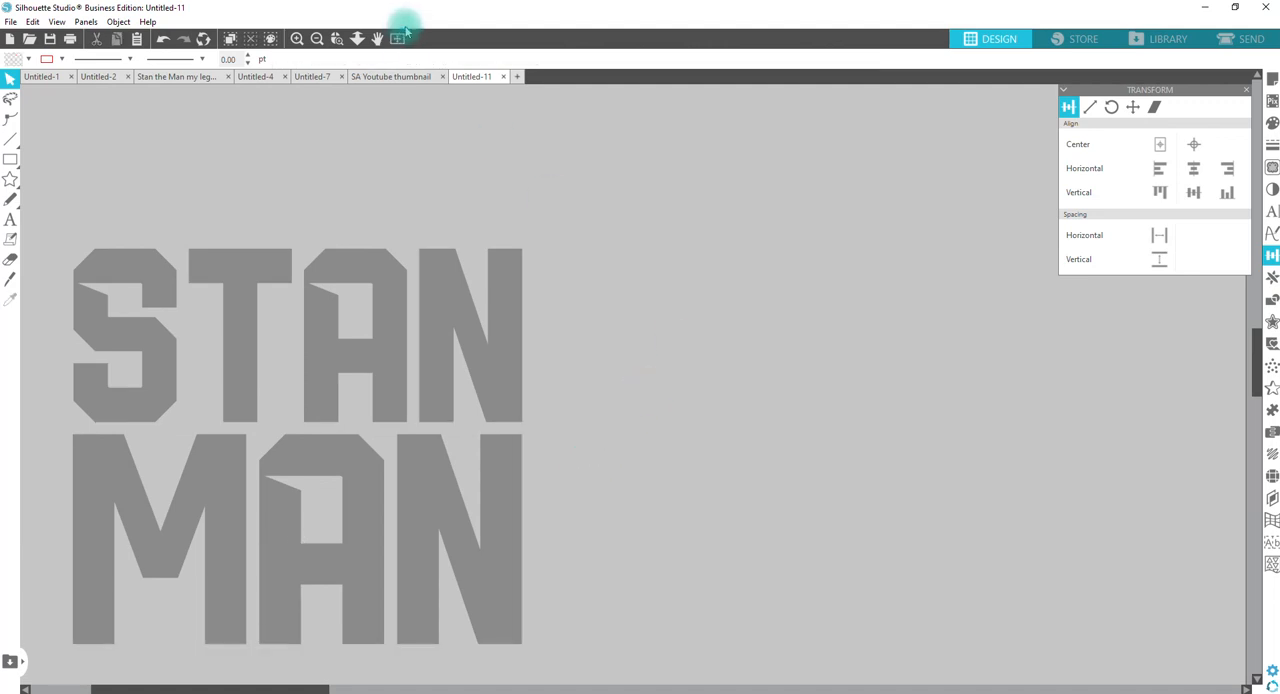
Step: Place a copy of THE over the middle of STAN and MAN and shrink it proportionally to 149.96 pt
click(356, 42)
drag(448, 308, 448, 198)
key(Escape)
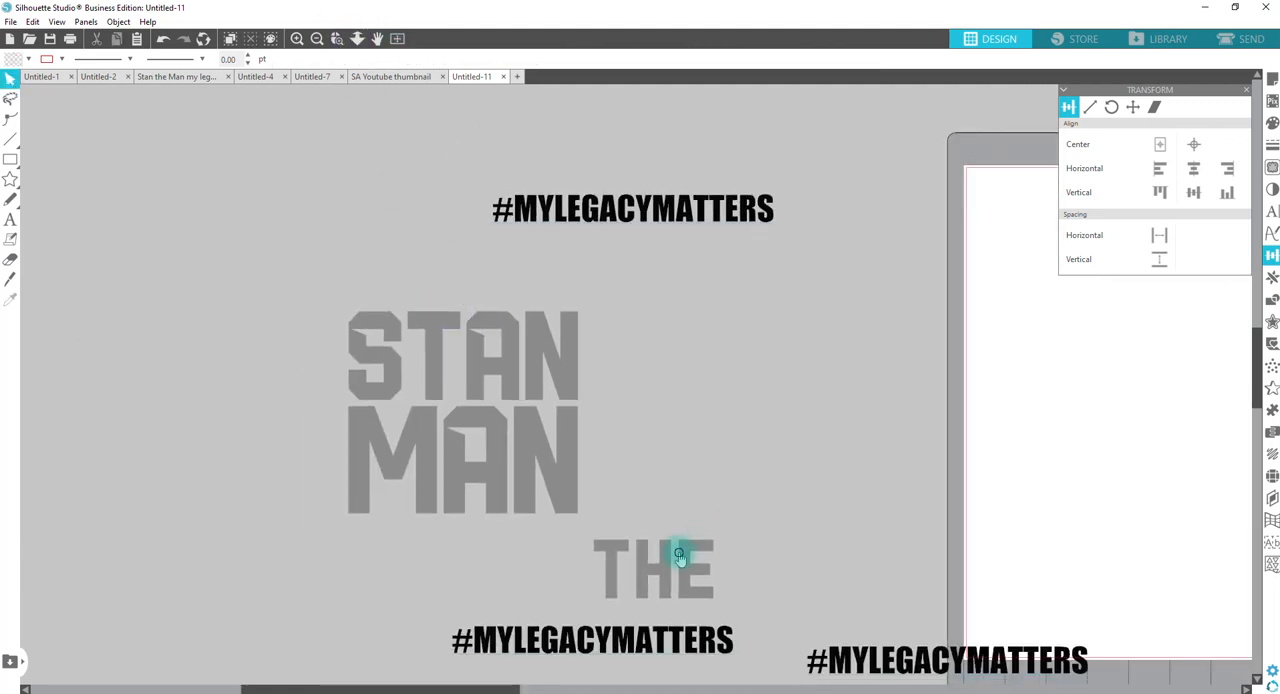
click(681, 556)
drag(692, 571, 492, 413)
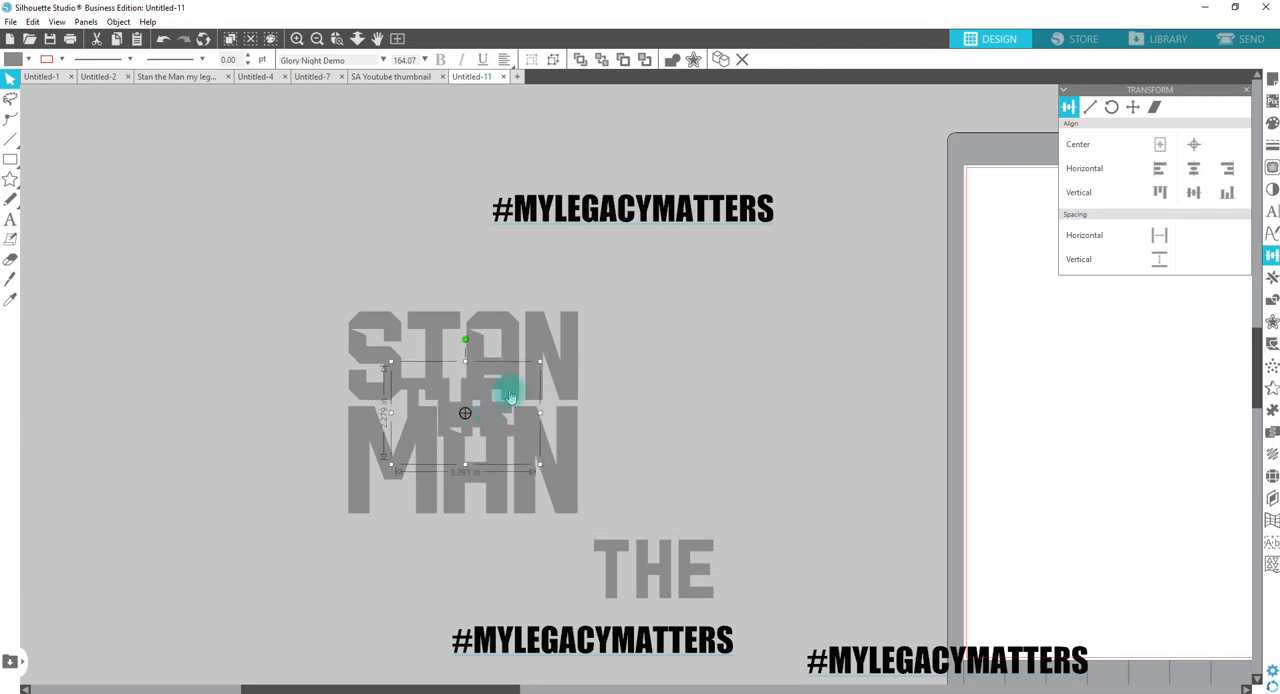
drag(541, 364, 491, 400)
Step: Fill the copied THE with yellow and set its character spacing to 90%
key(z)
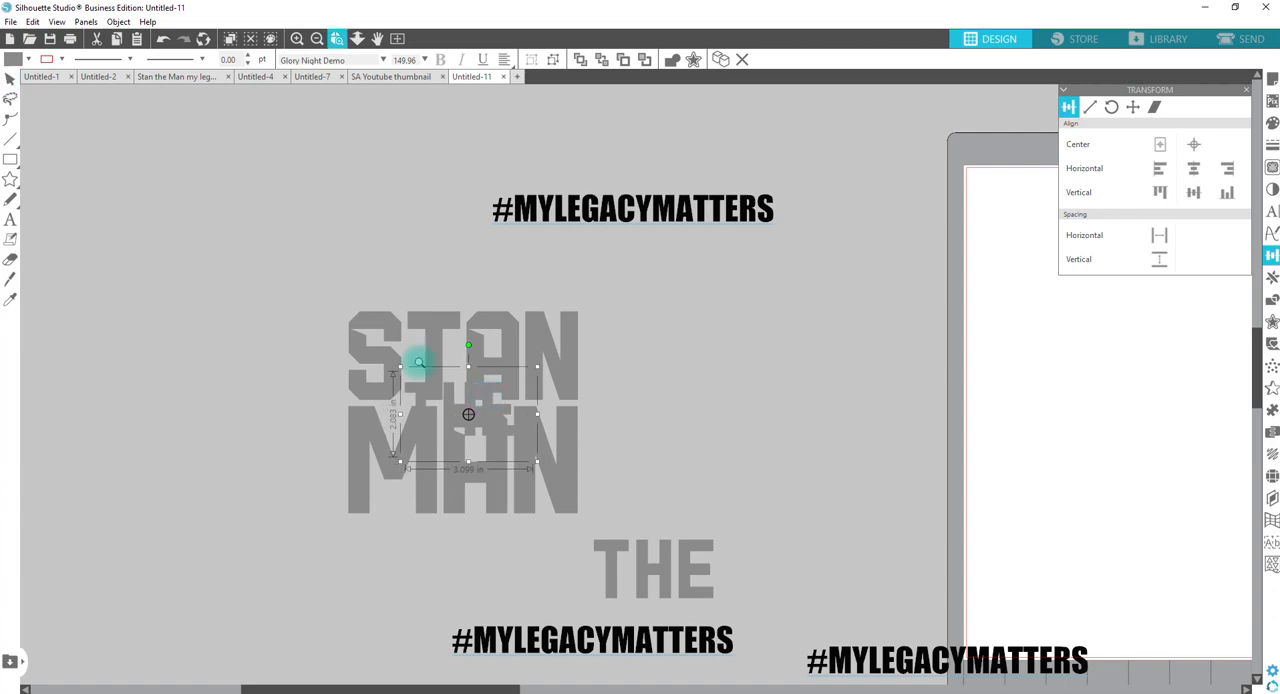
drag(396, 343, 697, 481)
click(27, 60)
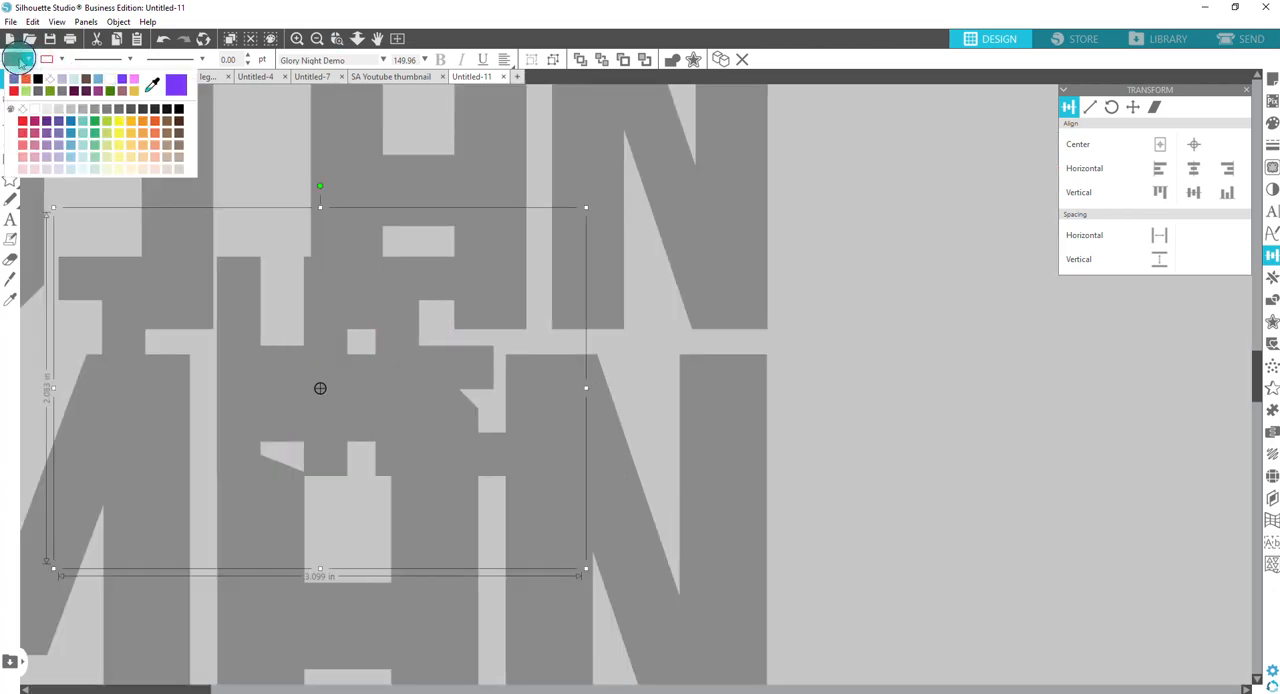
click(125, 133)
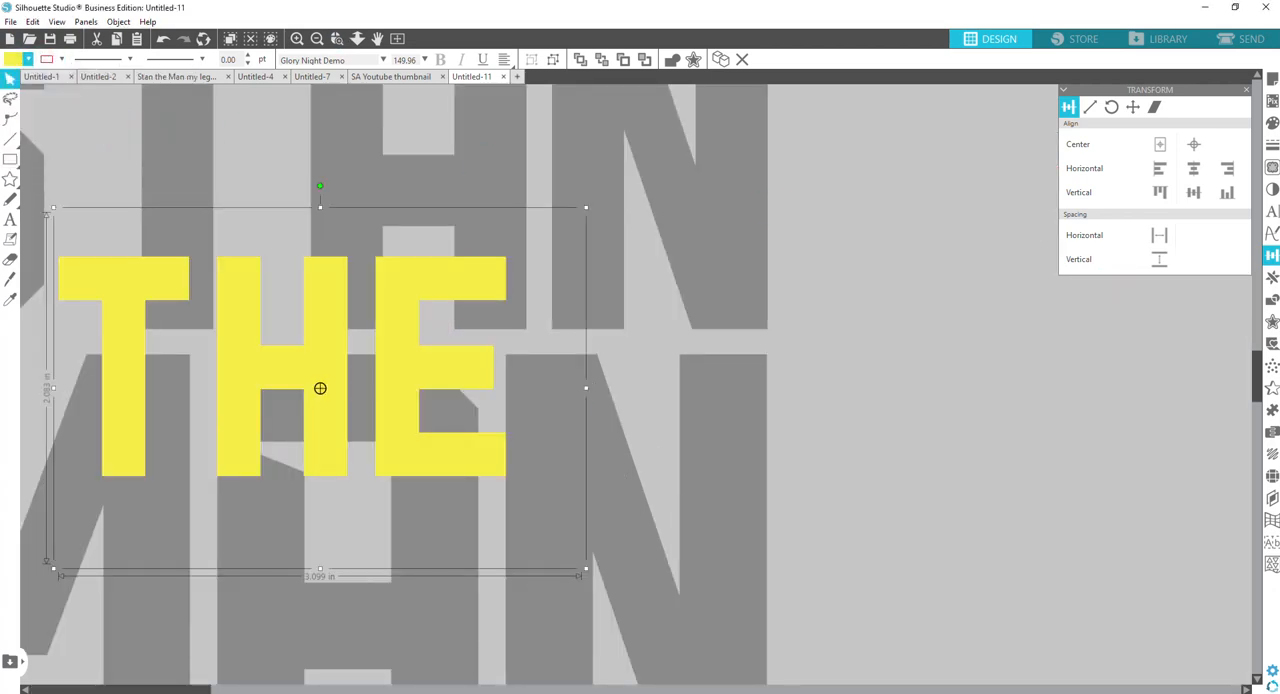
click(1272, 212)
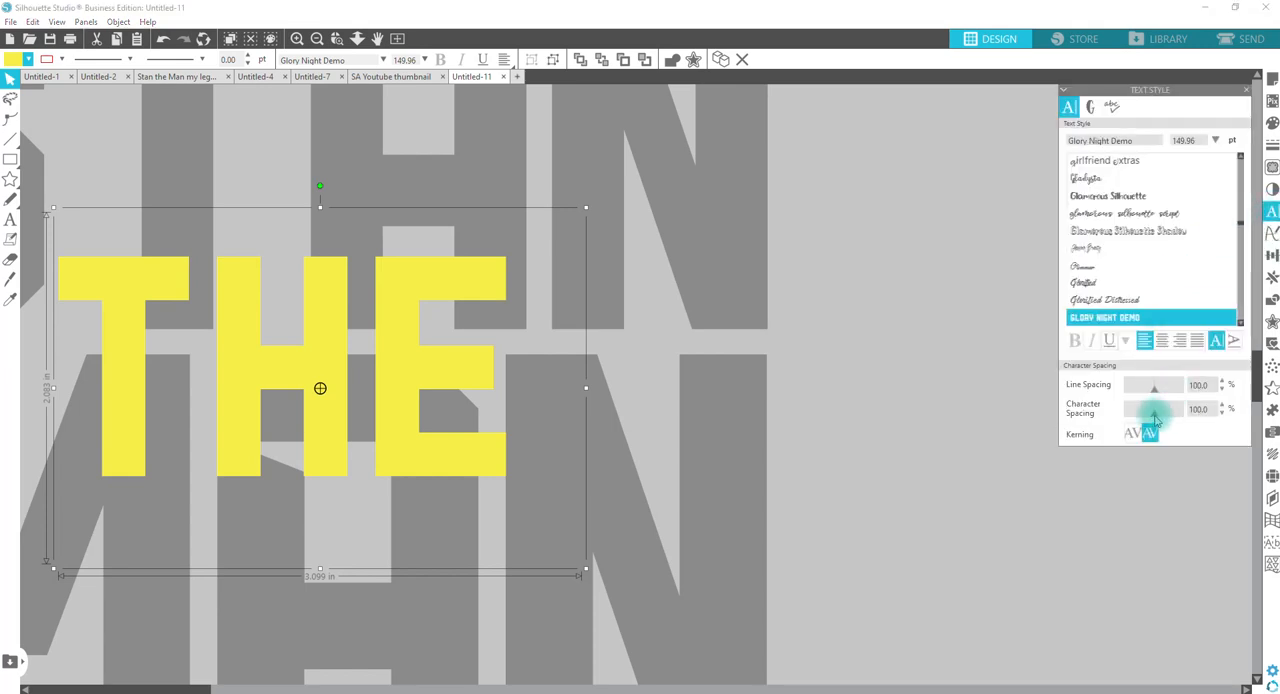
drag(1153, 421, 1152, 419)
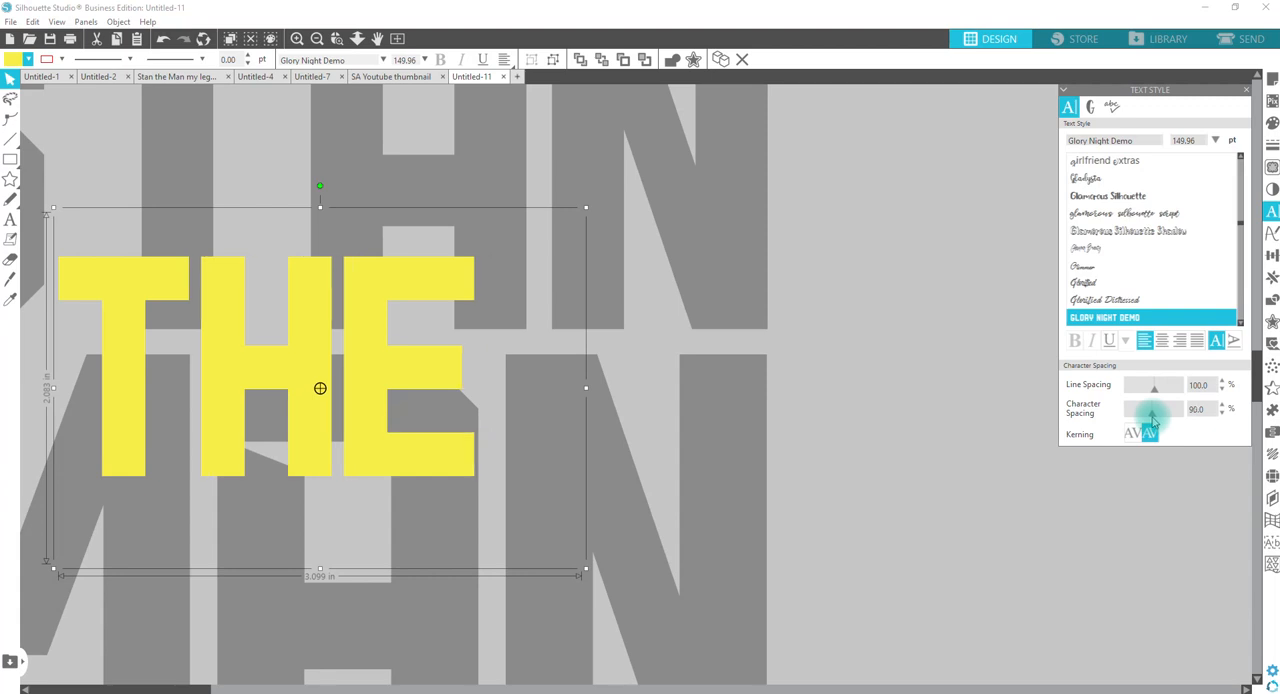
Step: Shrink the yellow THE to 113.64 pt and position it near the middle, overlapping STAN and MAN
click(357, 39)
drag(434, 297, 445, 185)
click(461, 181)
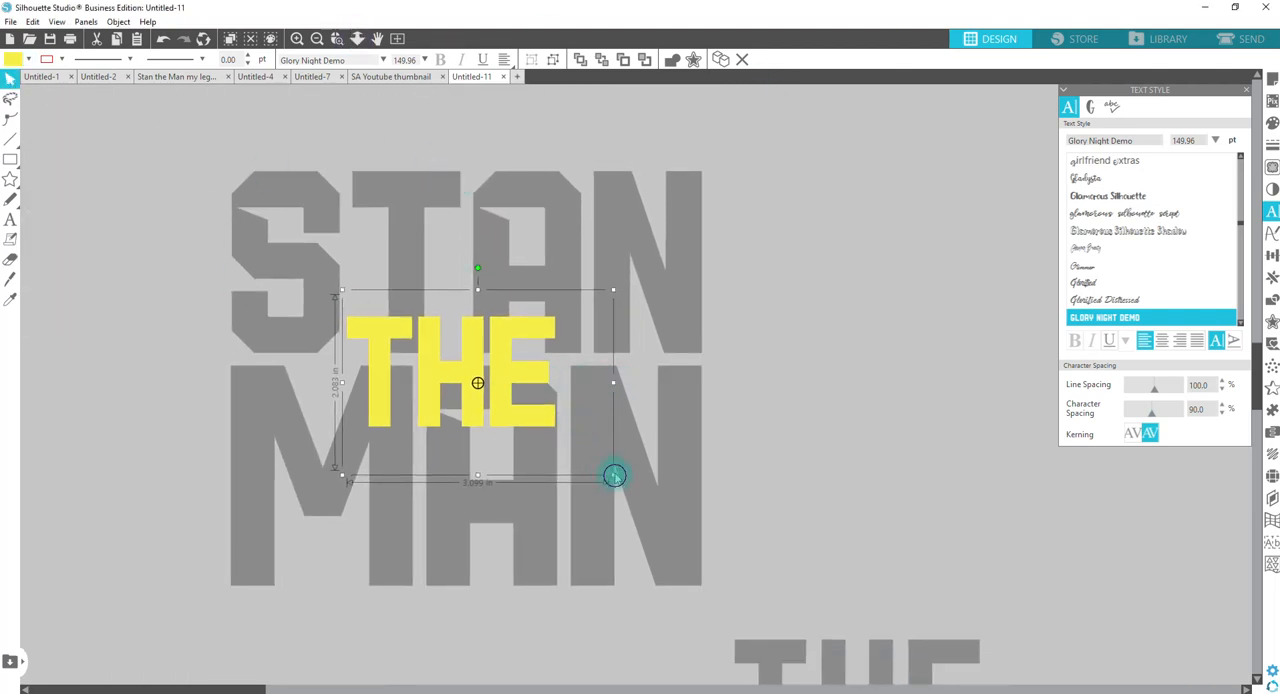
drag(614, 476, 565, 419)
drag(475, 373, 500, 374)
Step: Group the four STAN letters, and group STAN and MAN together as one object
drag(778, 475, 633, 256)
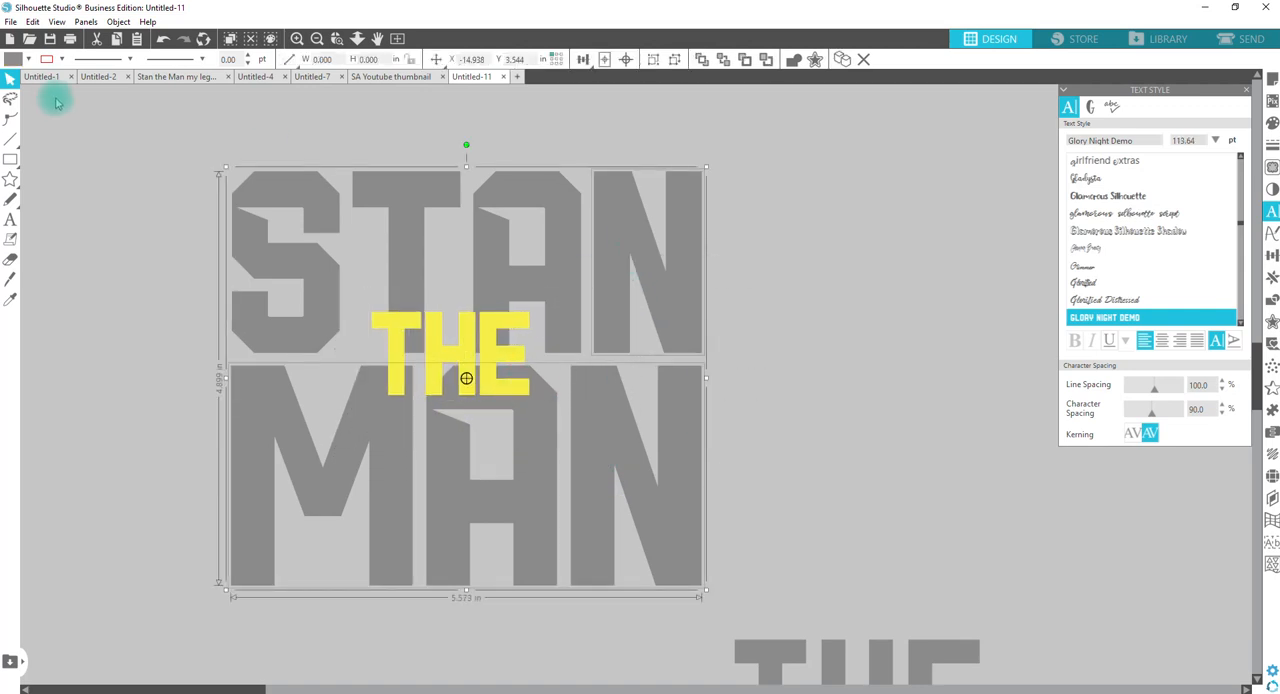
drag(169, 132, 634, 222)
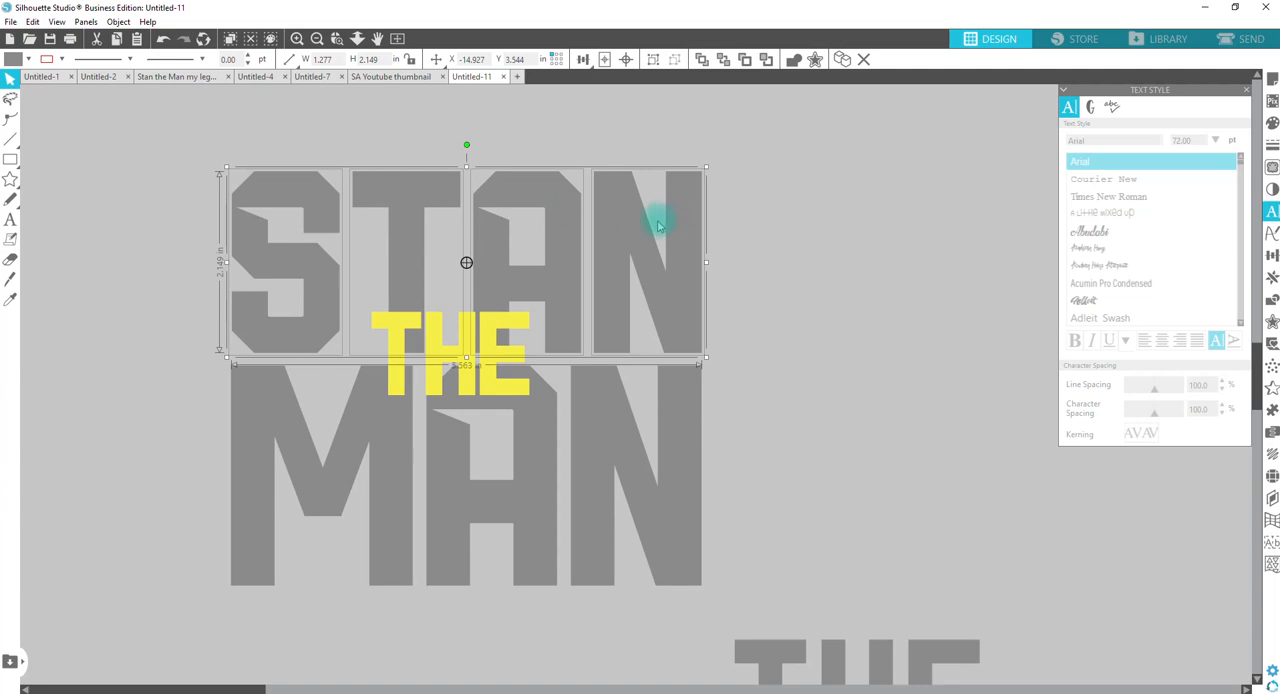
right_click(618, 242)
click(640, 460)
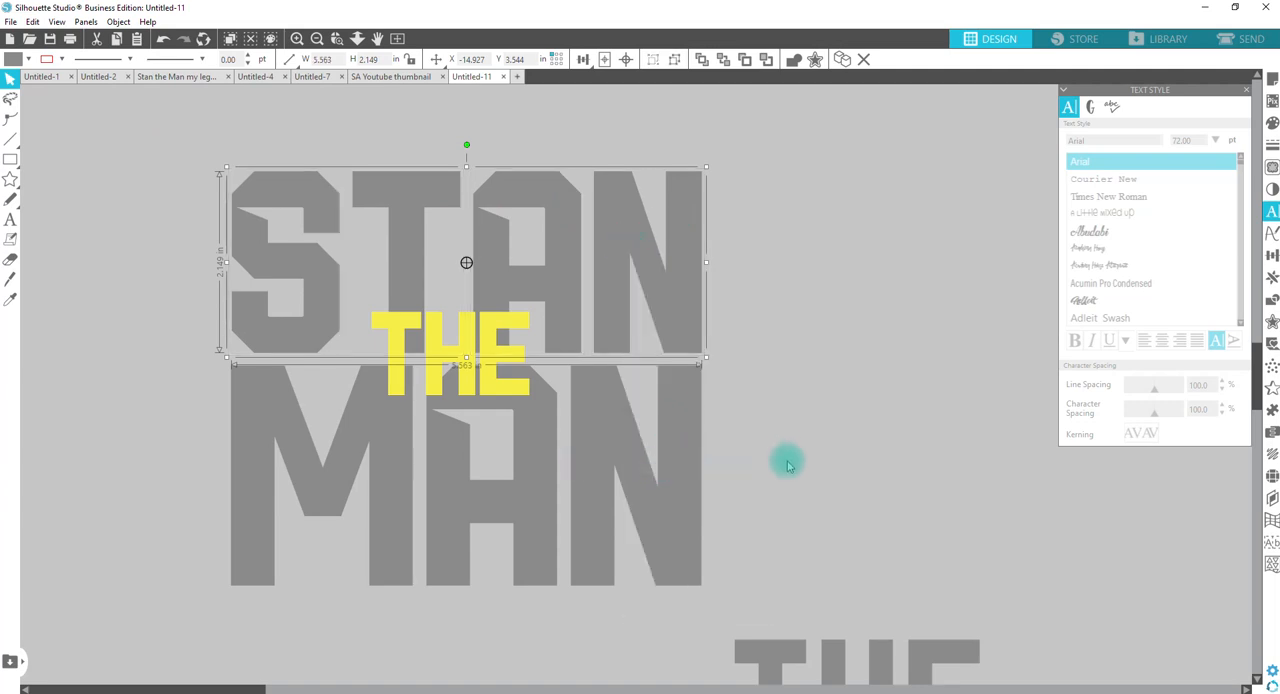
drag(787, 463, 661, 289)
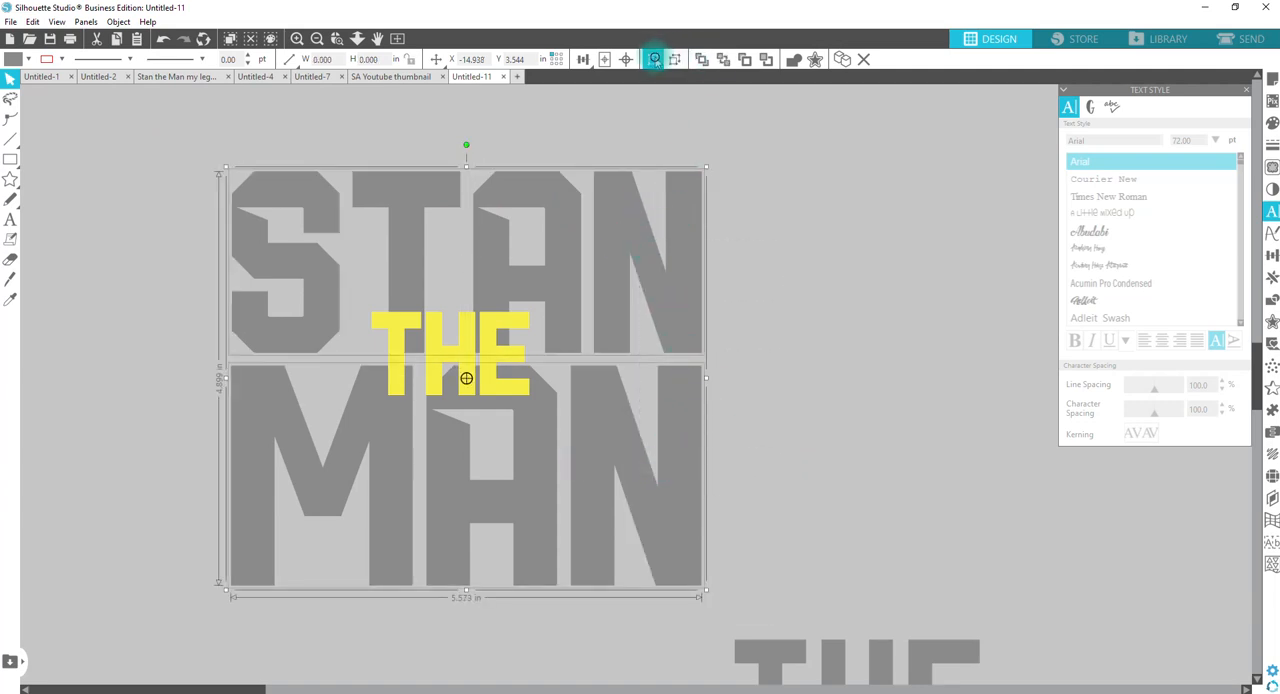
click(655, 59)
click(623, 253)
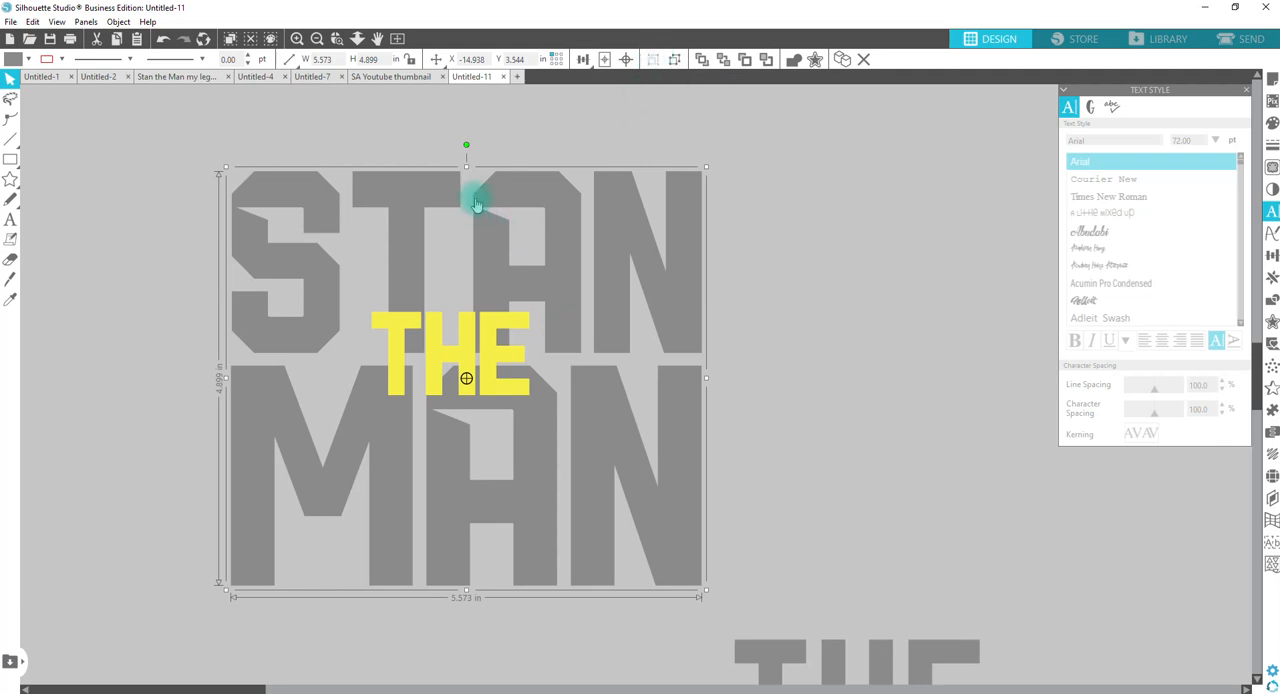
click(464, 140)
Step: Convert the yellow THE text to a path
click(490, 305)
click(561, 138)
click(469, 332)
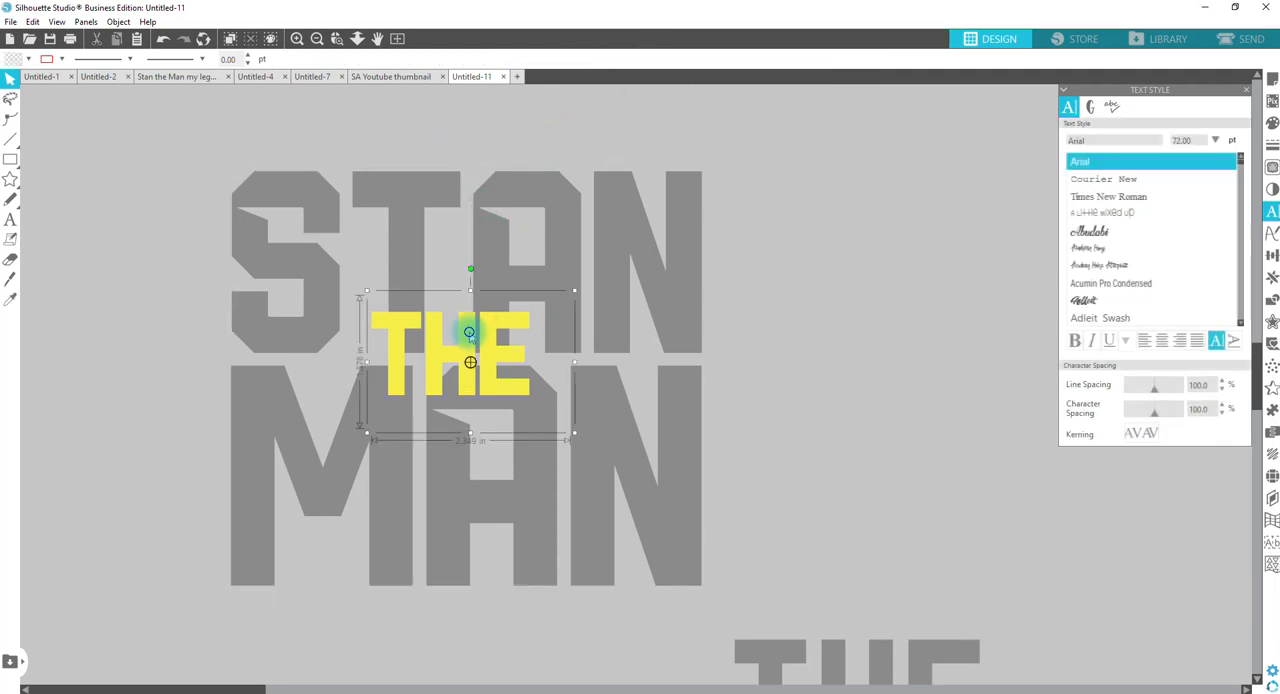
right_click(469, 332)
click(534, 566)
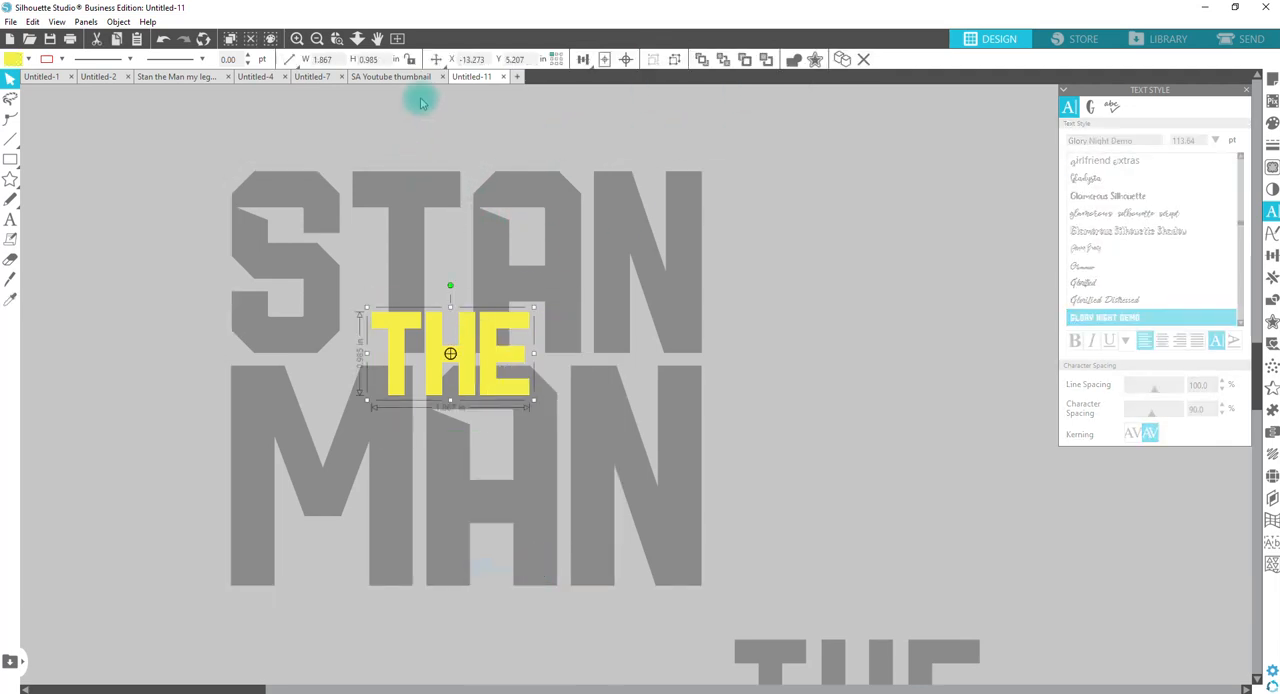
Step: Center the yellow THE horizontally on the STAN MAN group
drag(429, 134, 517, 458)
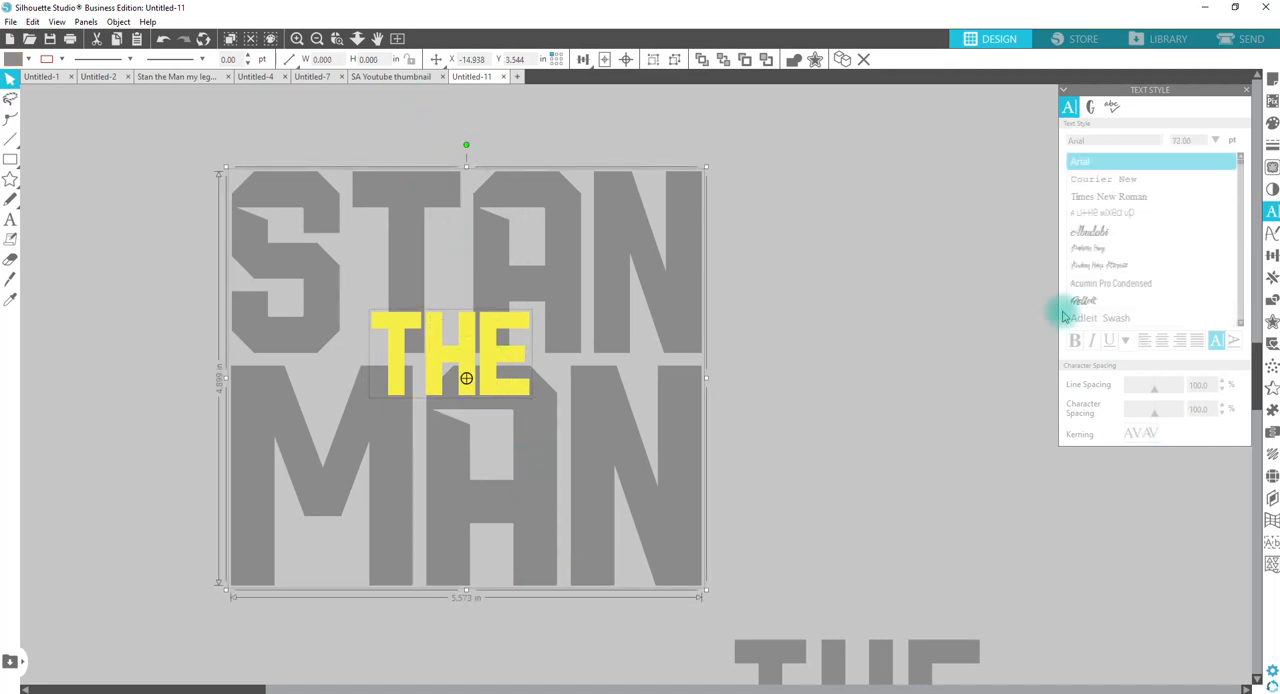
click(1271, 256)
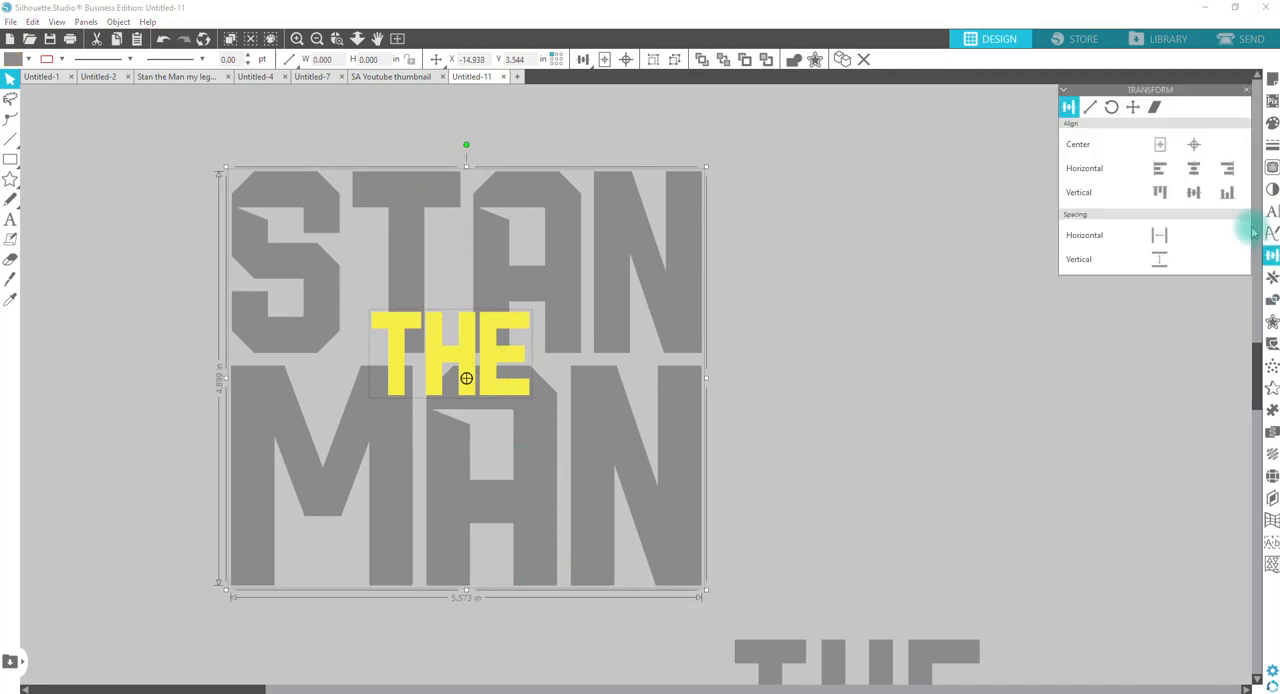
click(1194, 170)
click(848, 426)
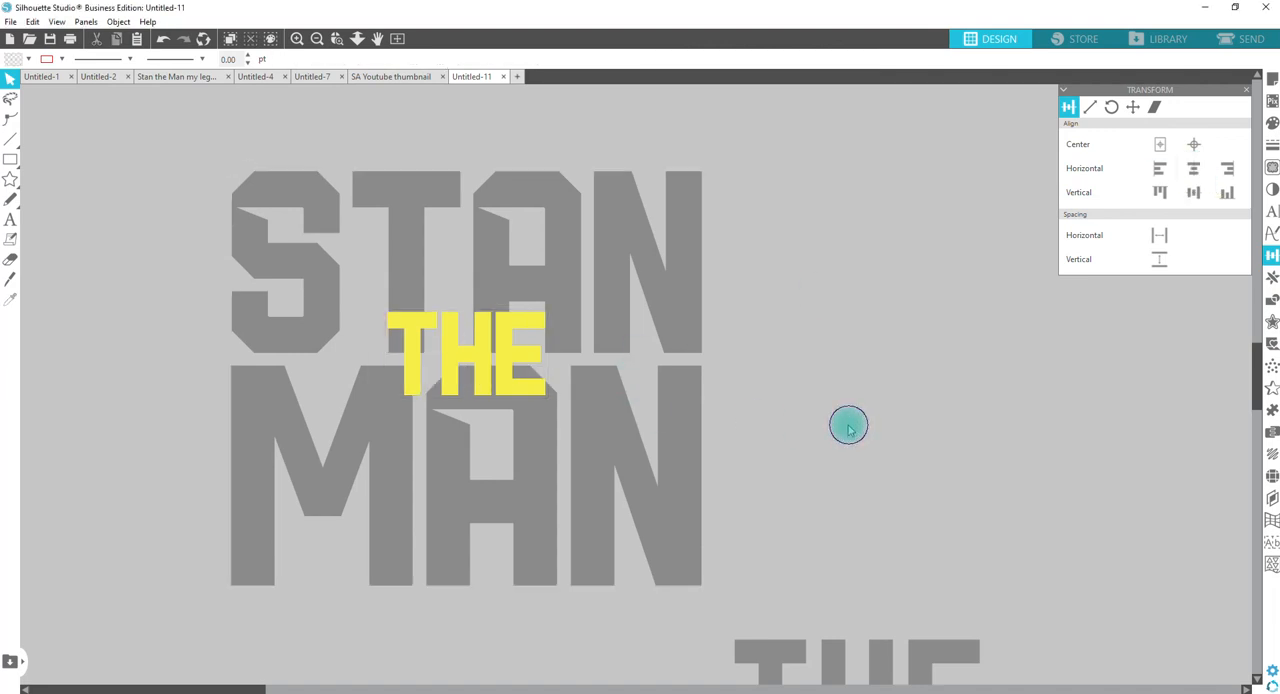
Step: Create a square-cornered outward offset of 0.035 in around the yellow THE
click(507, 352)
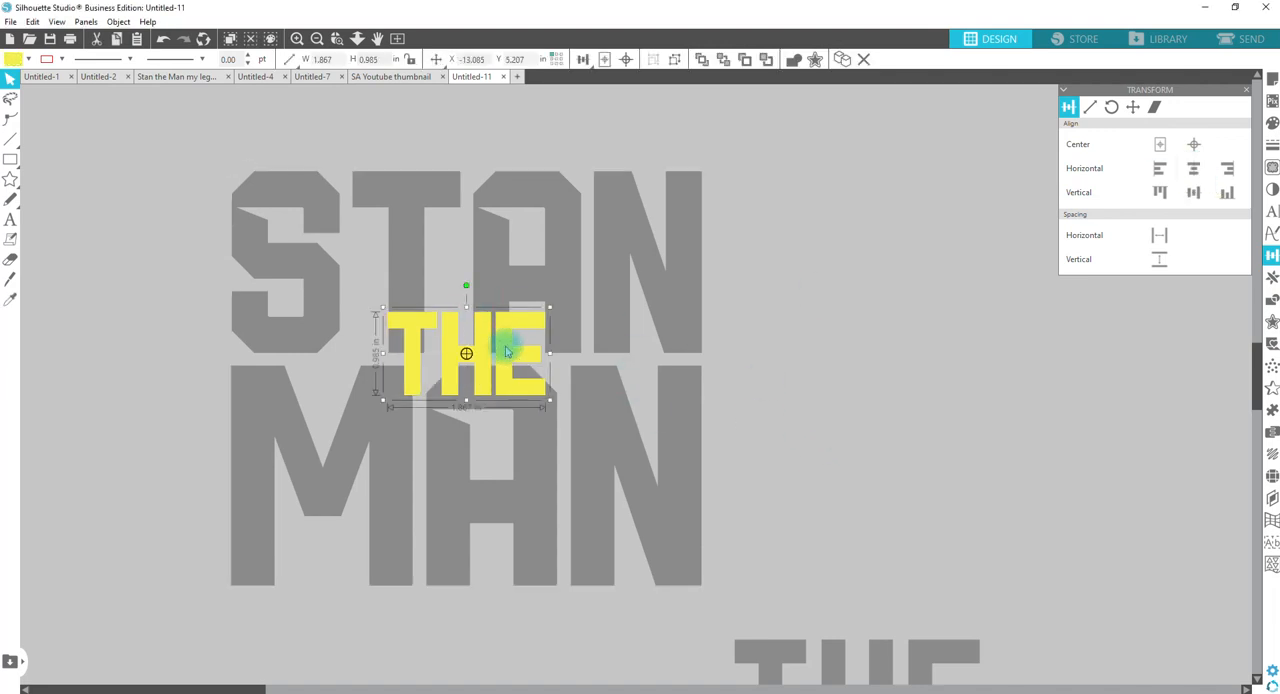
click(1272, 321)
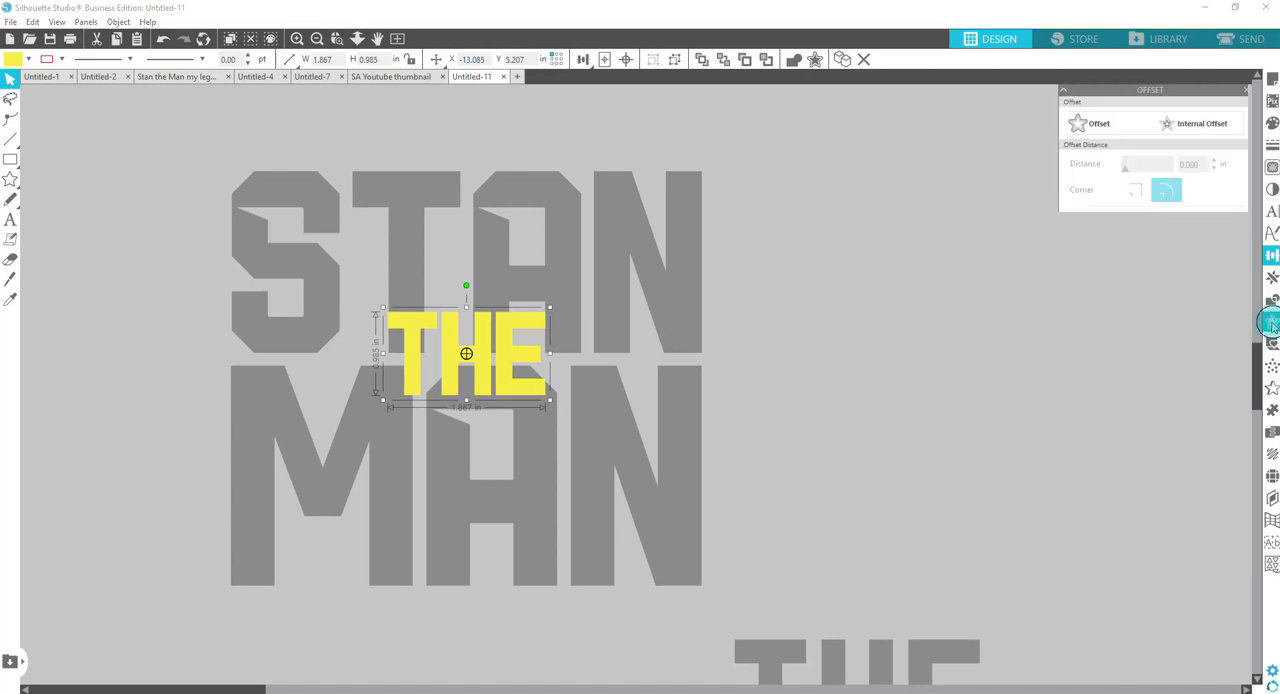
click(1100, 123)
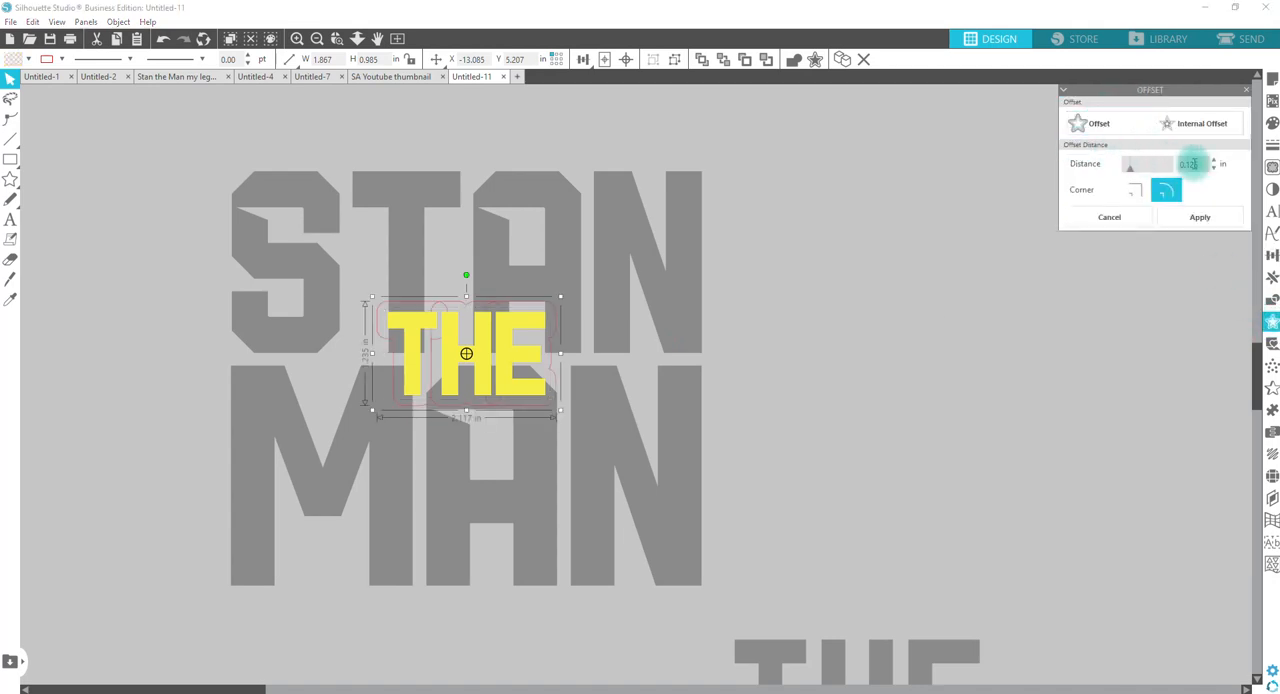
click(1135, 189)
drag(1203, 163, 1162, 161)
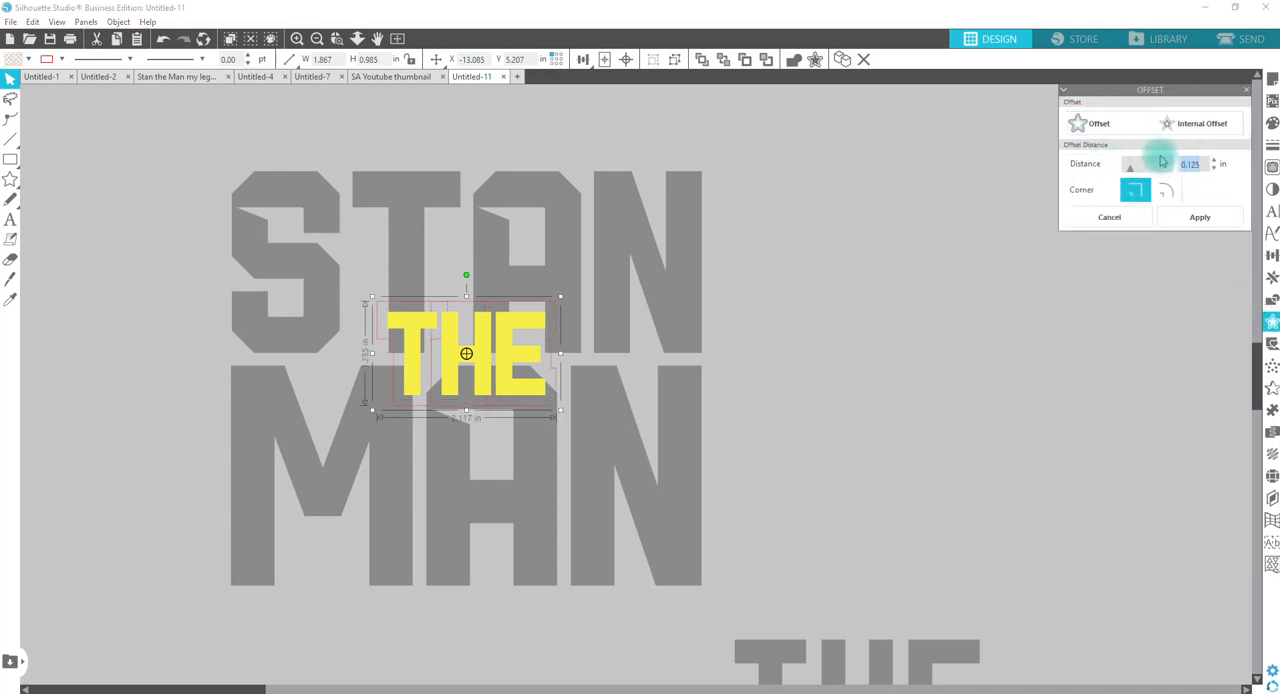
key(Return)
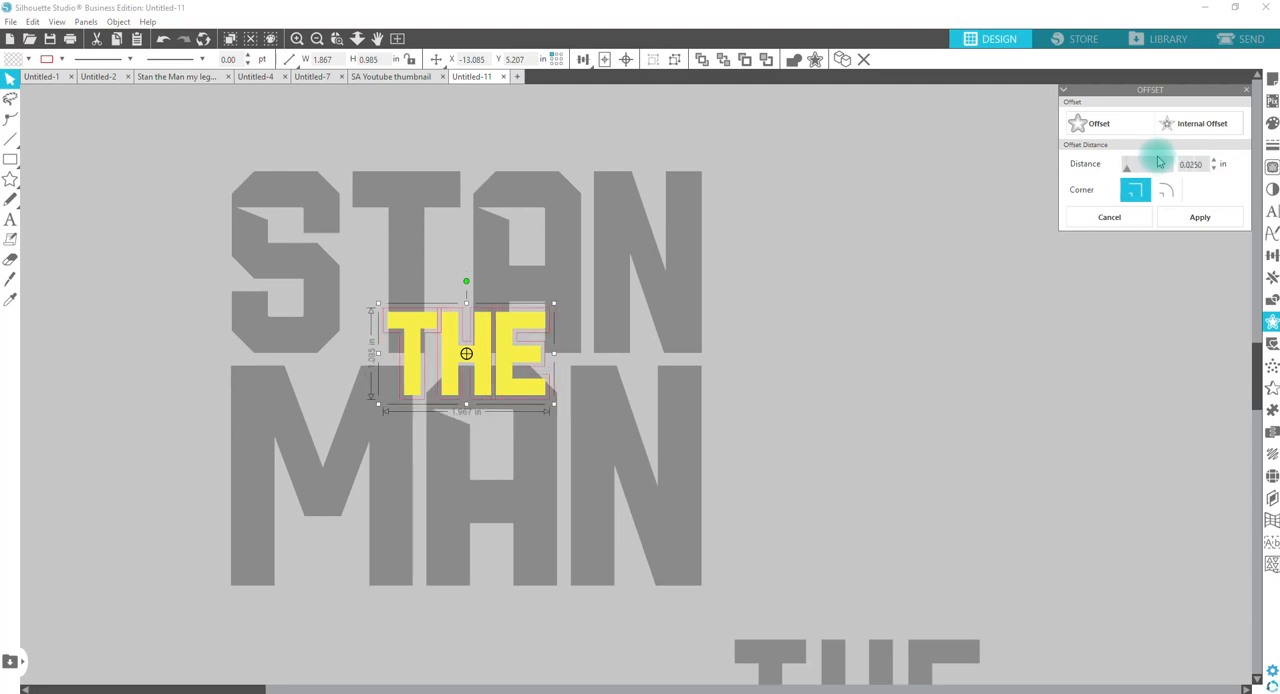
key(Return)
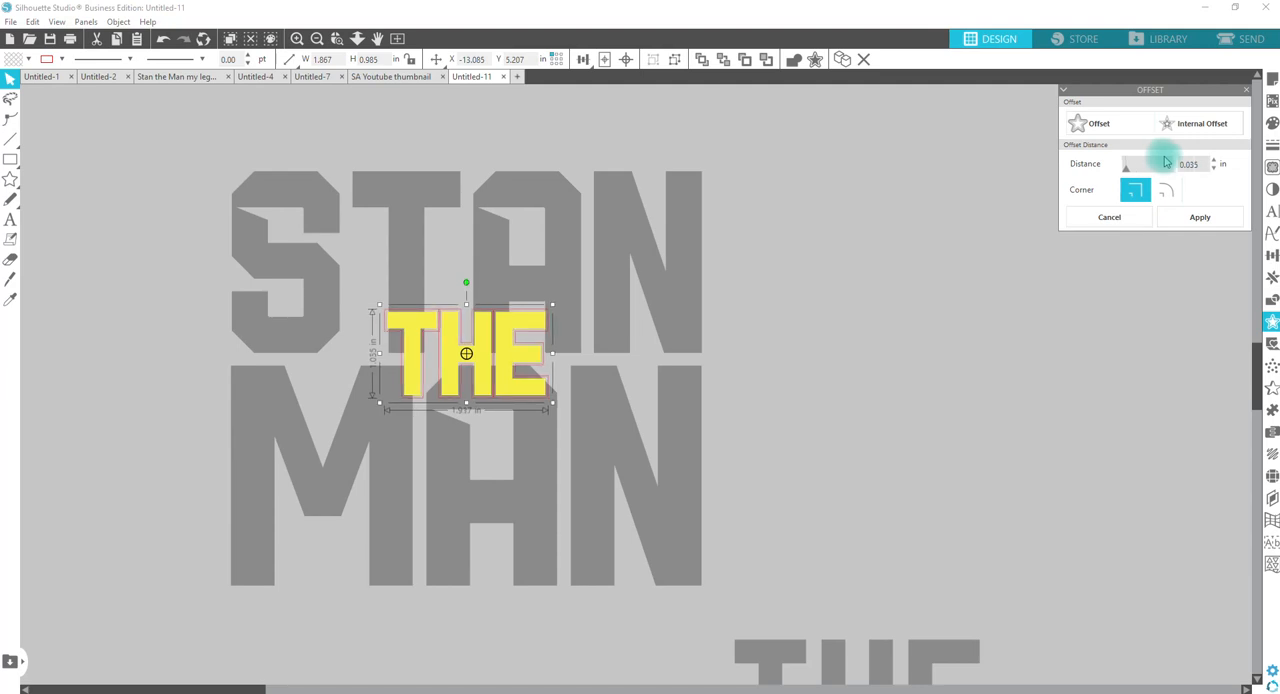
click(1208, 219)
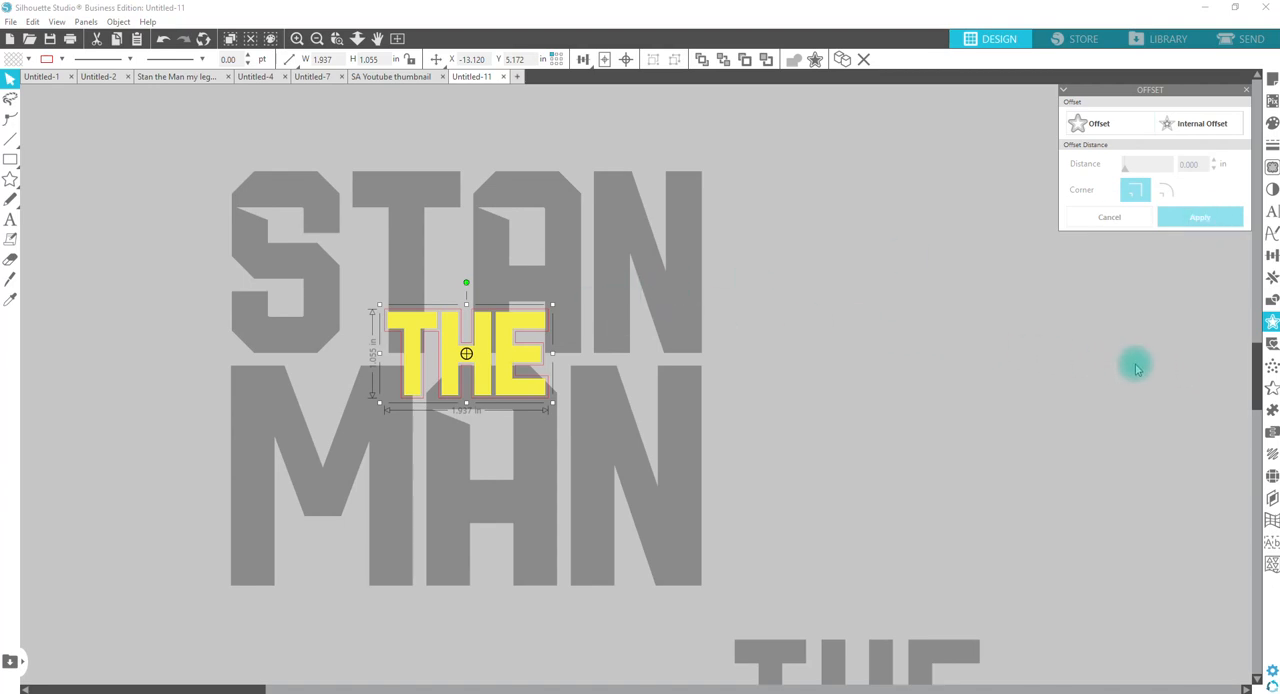
Step: Try to subtract the offset around THE from the STAN MAN group and delete the leftover slivers
shift+click(690, 303)
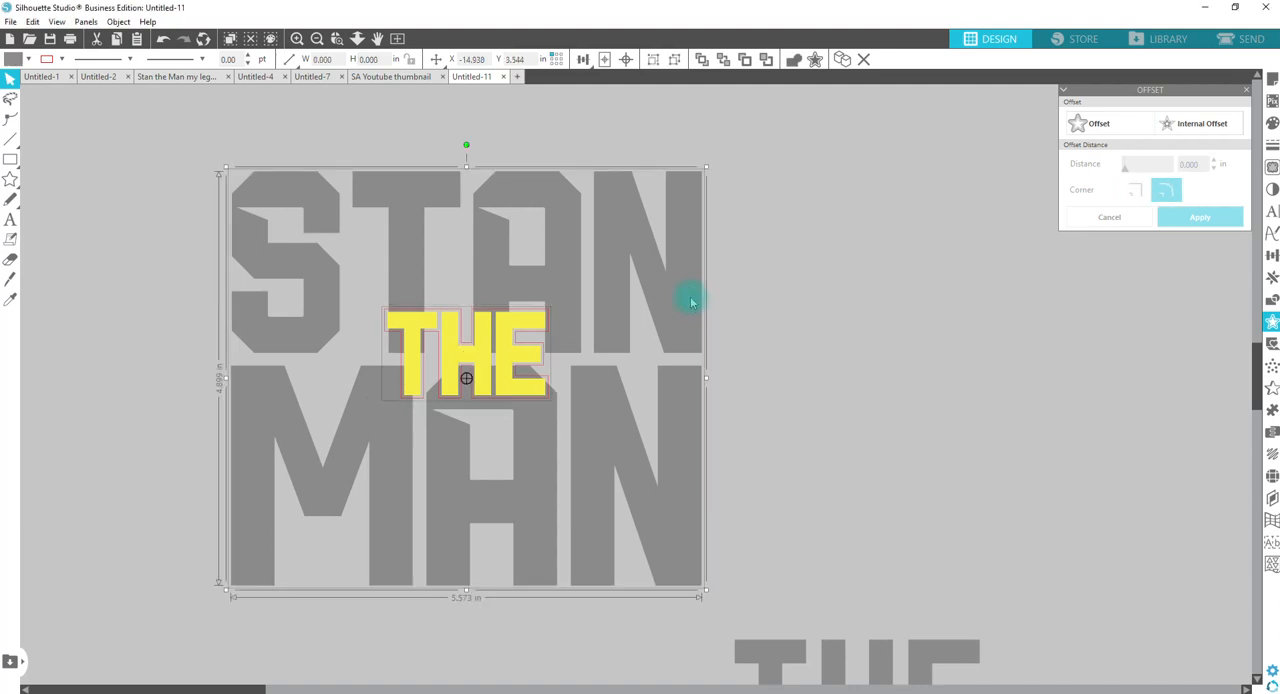
click(1273, 300)
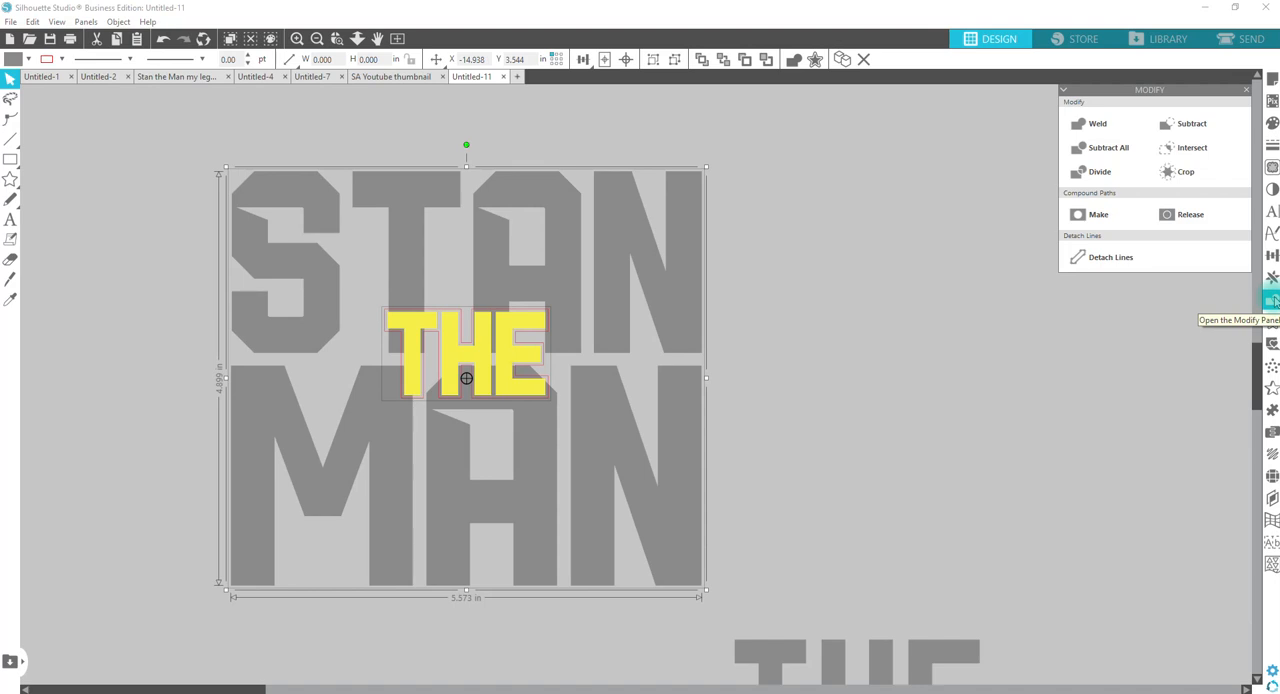
click(1186, 128)
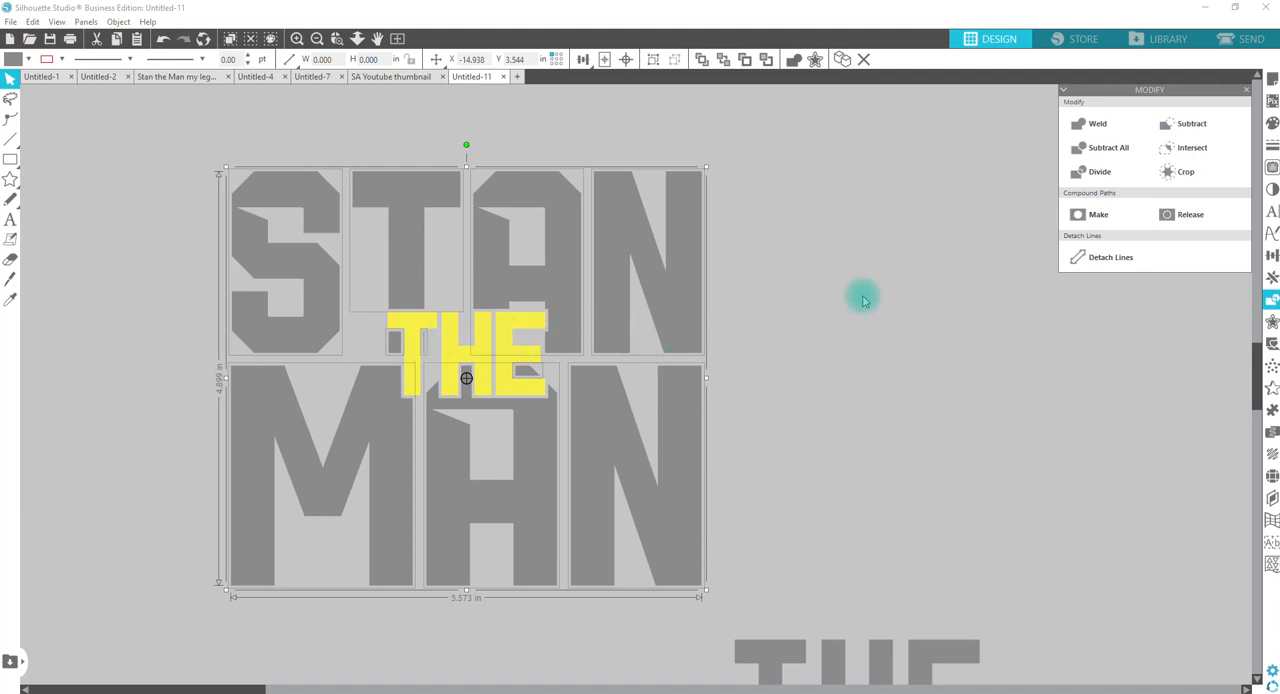
click(860, 294)
click(424, 345)
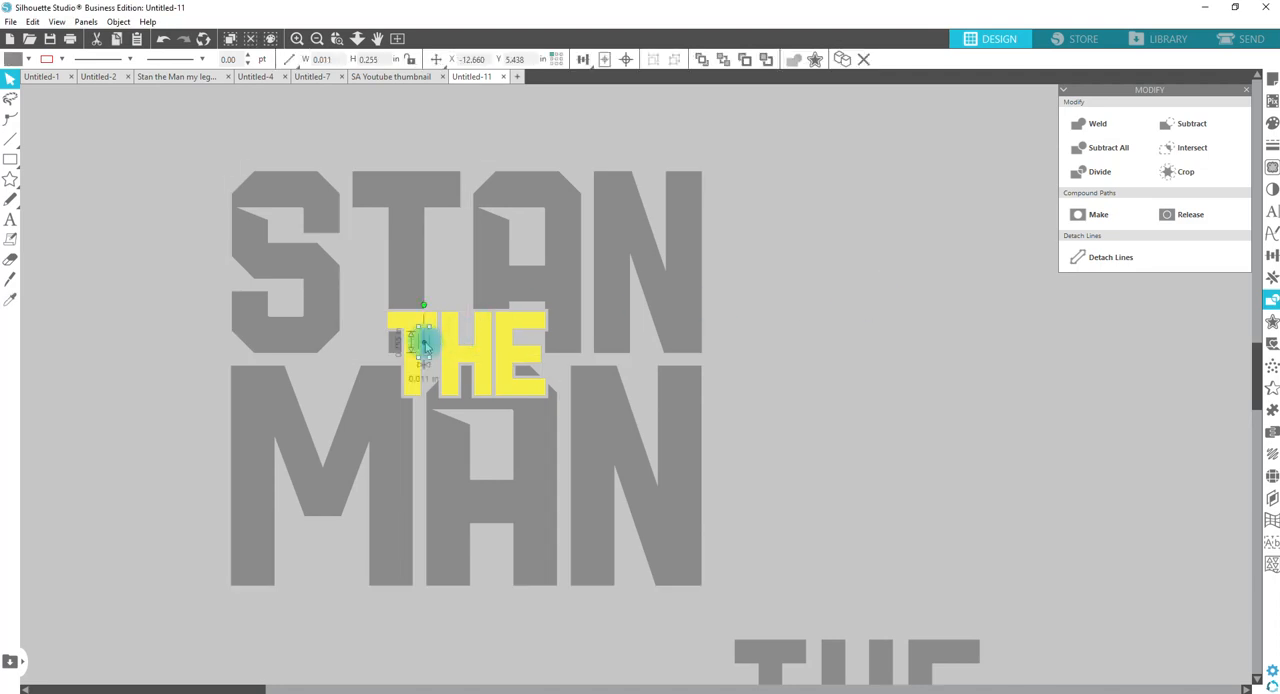
key(Delete)
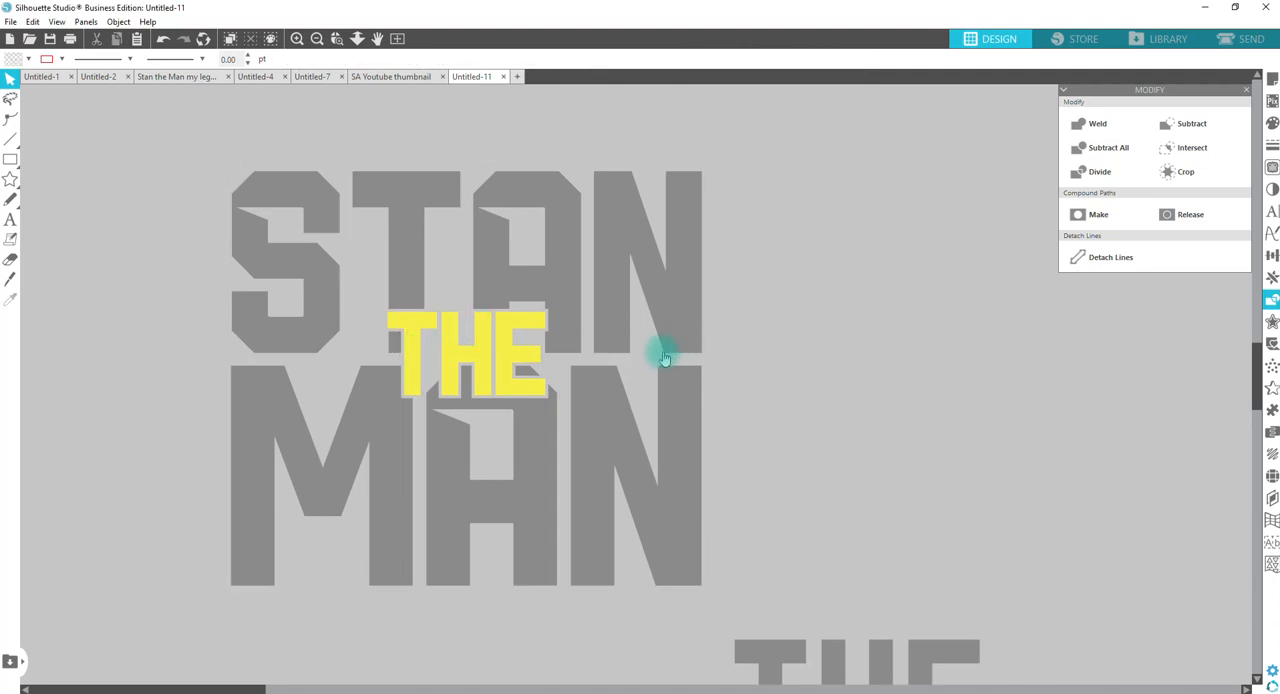
Step: Undo the sliver deletion and the subtraction of the THE offset from the STAN MAN group
key(ctrl+z)
key(ctrl+z)
key(ctrl+z)
key(ctrl+z)
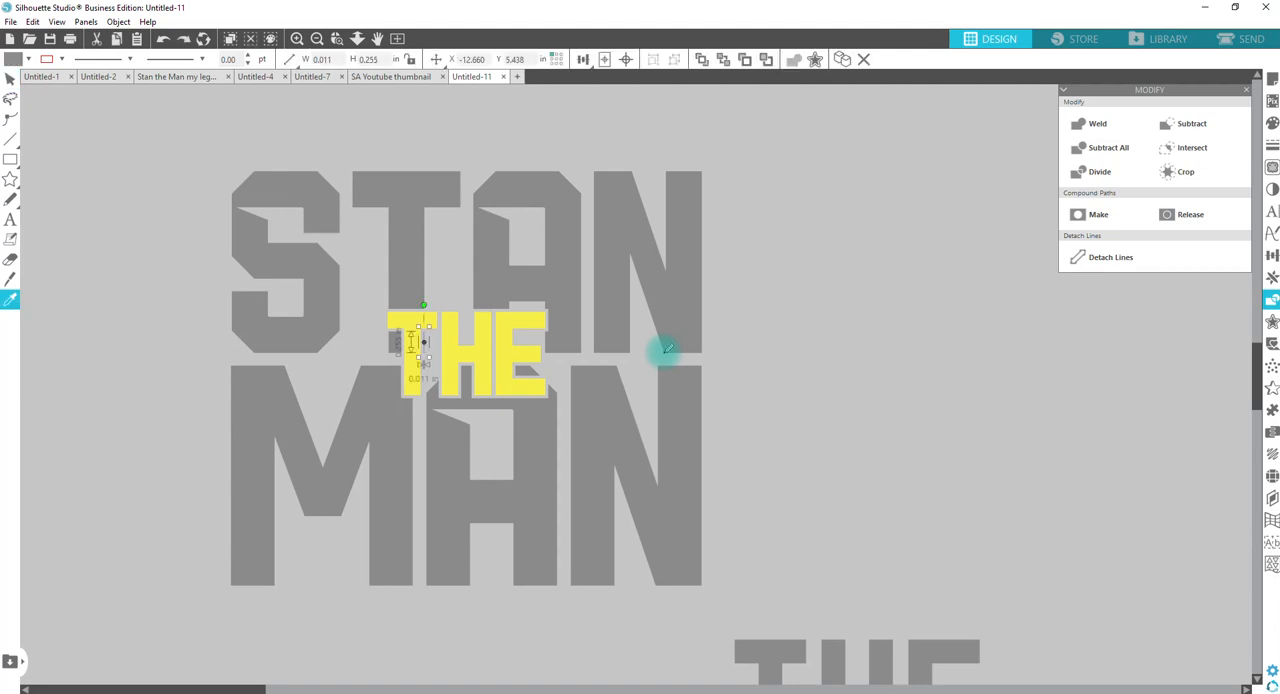
key(v)
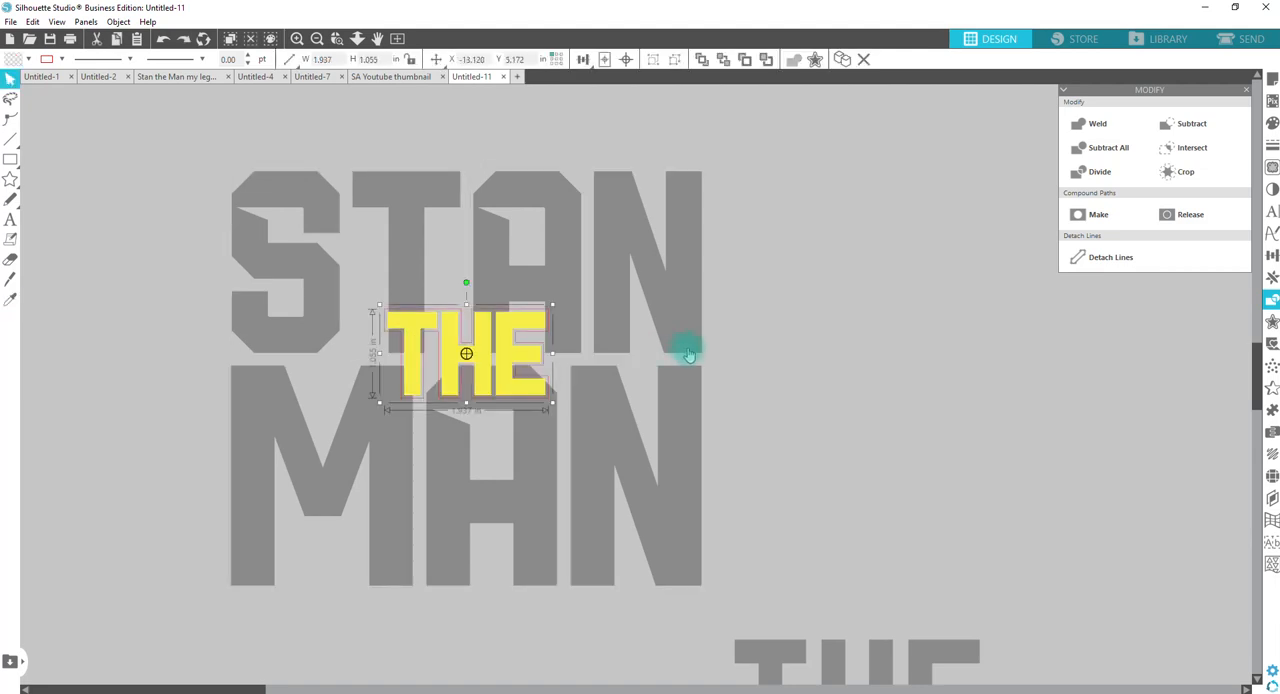
Step: Shrink the yellow THE together with its offset to about 1.764 in wide, keeping it centred over the STAN MAN lettering
drag(445, 278, 449, 327)
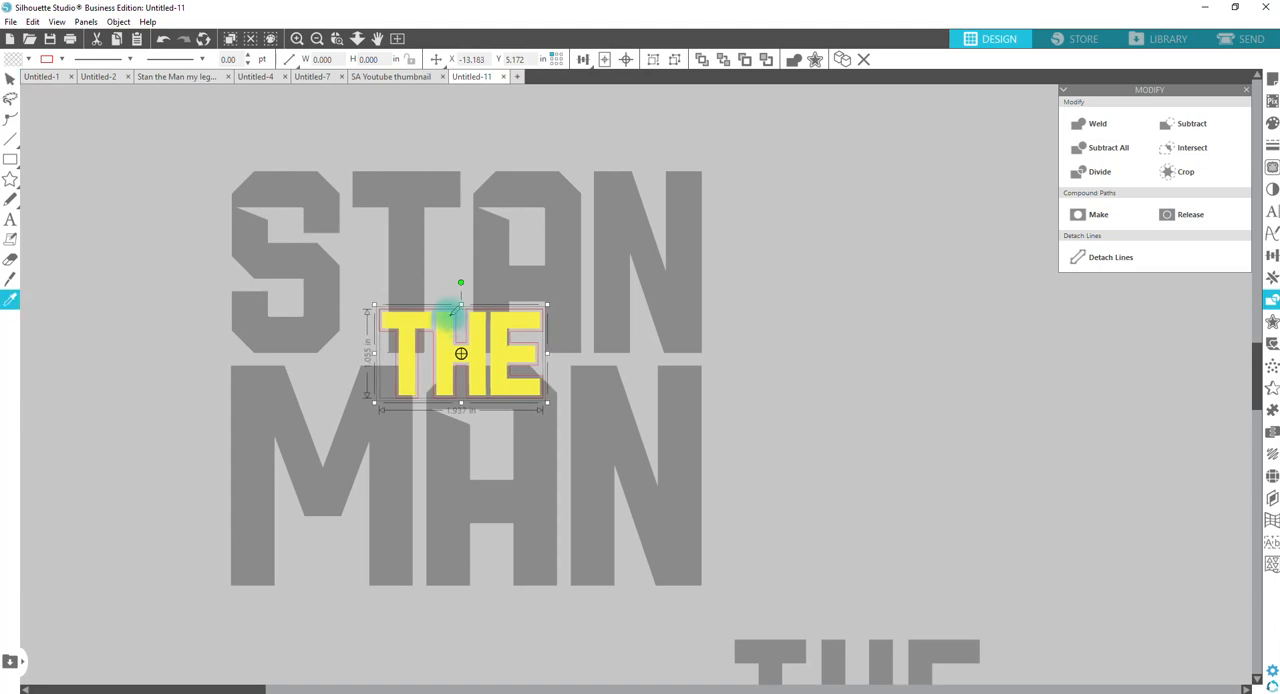
key(ctrl+z)
key(v)
drag(380, 303, 453, 331)
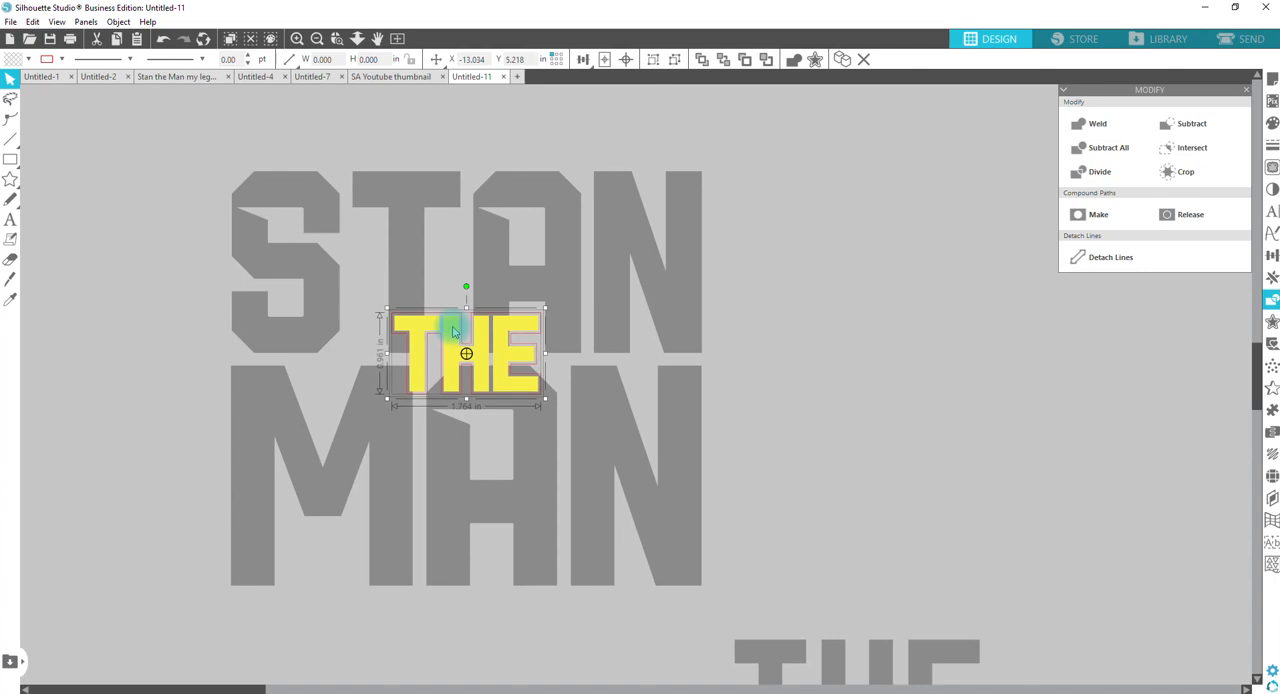
drag(452, 331, 451, 331)
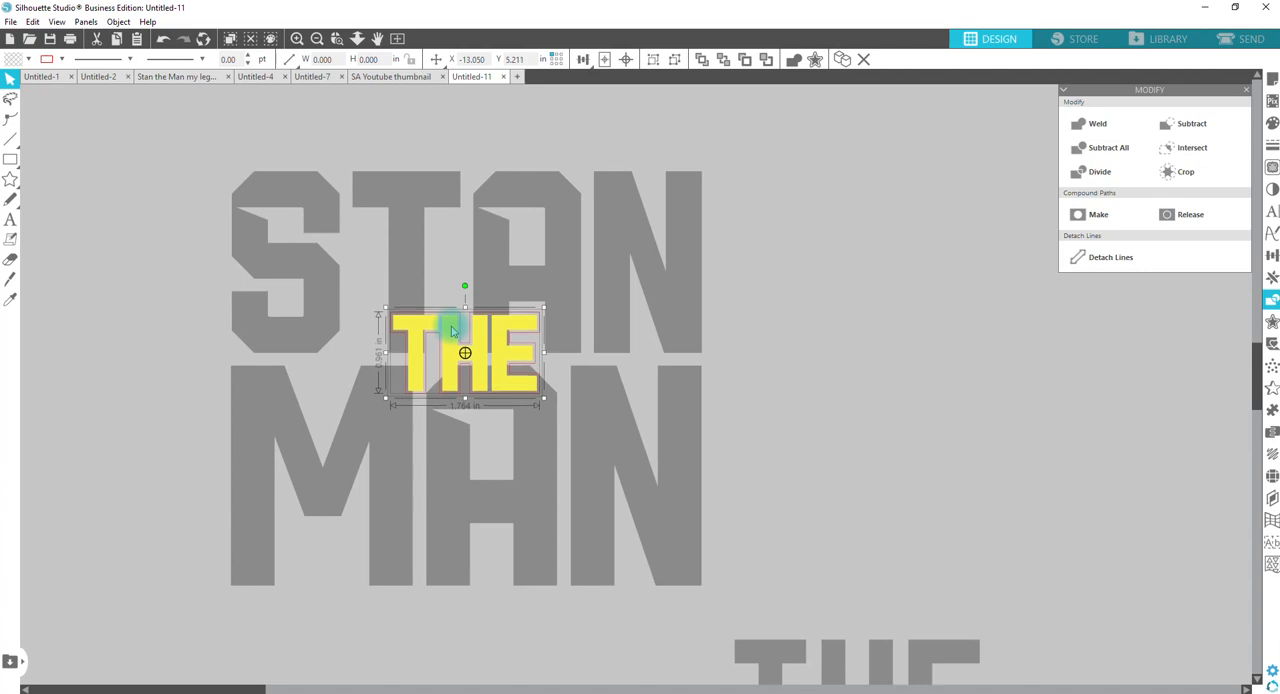
Step: Subtract the THE offset from the STAN MAN lettering and group the cut pieces
click(441, 290)
click(441, 318)
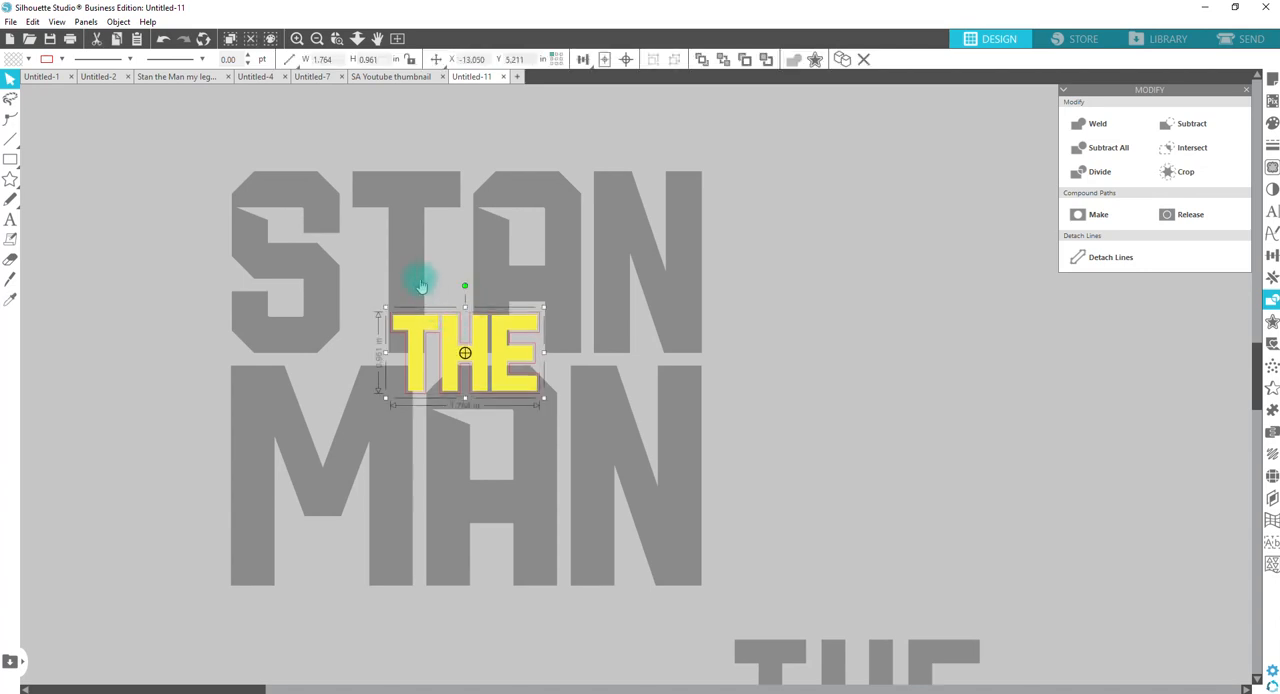
shift+click(423, 277)
click(1189, 124)
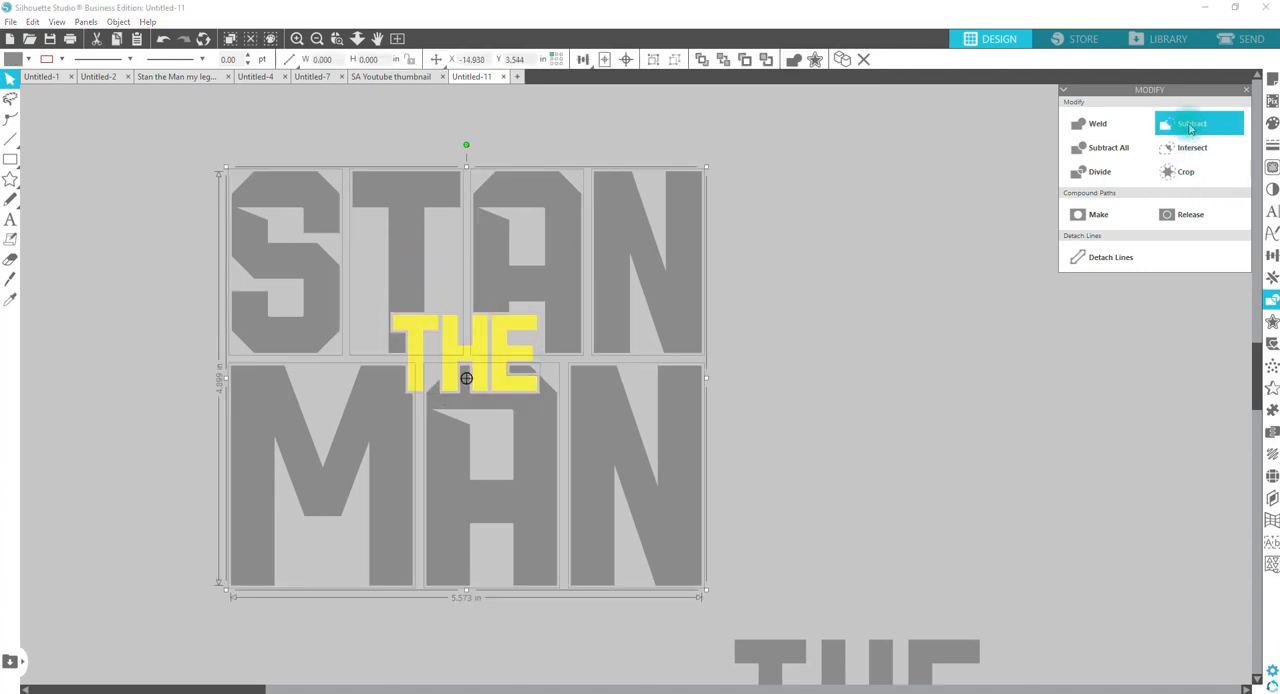
right_click(558, 282)
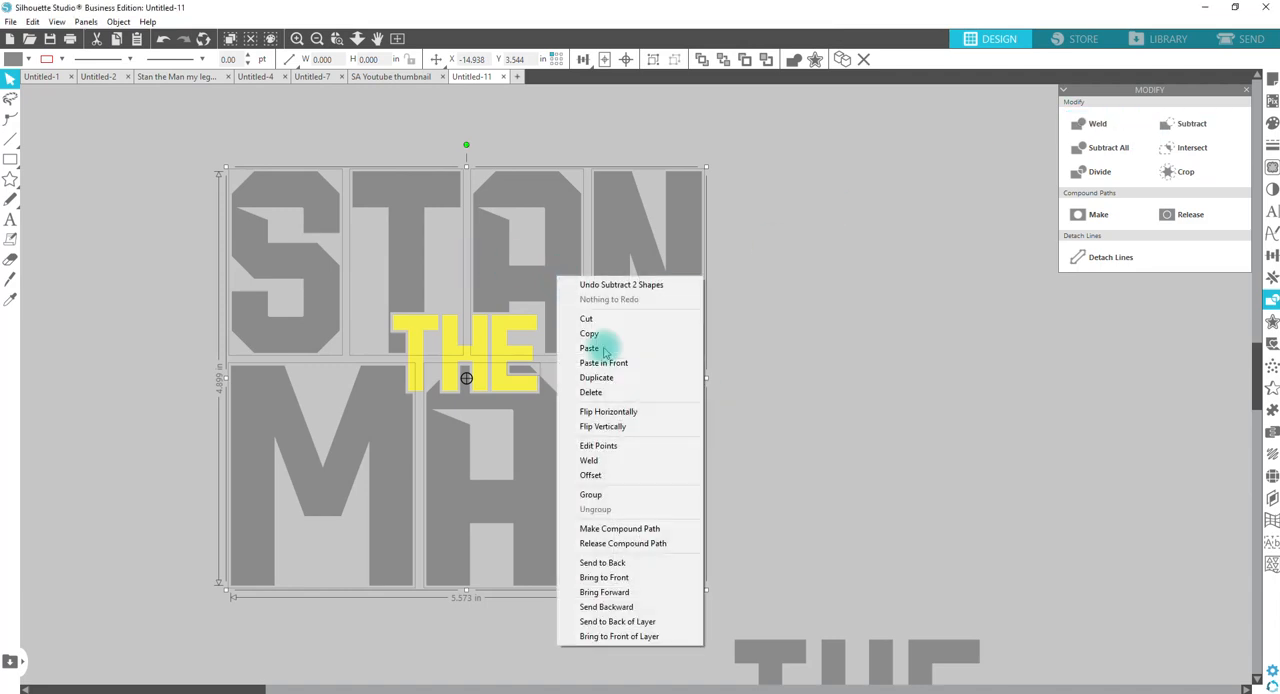
click(591, 494)
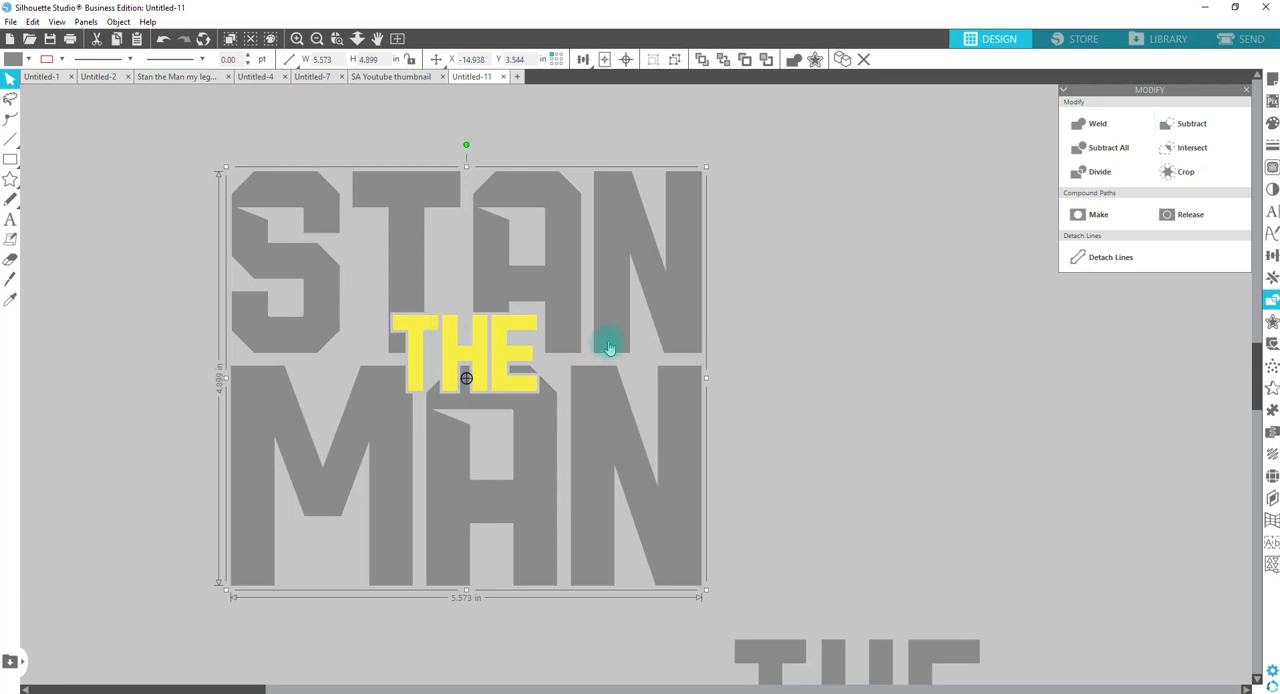
Step: Move the #MYLEGACYMATTERS text below the lettering to above STAN and replace its wording with the honoree's first name
click(357, 38)
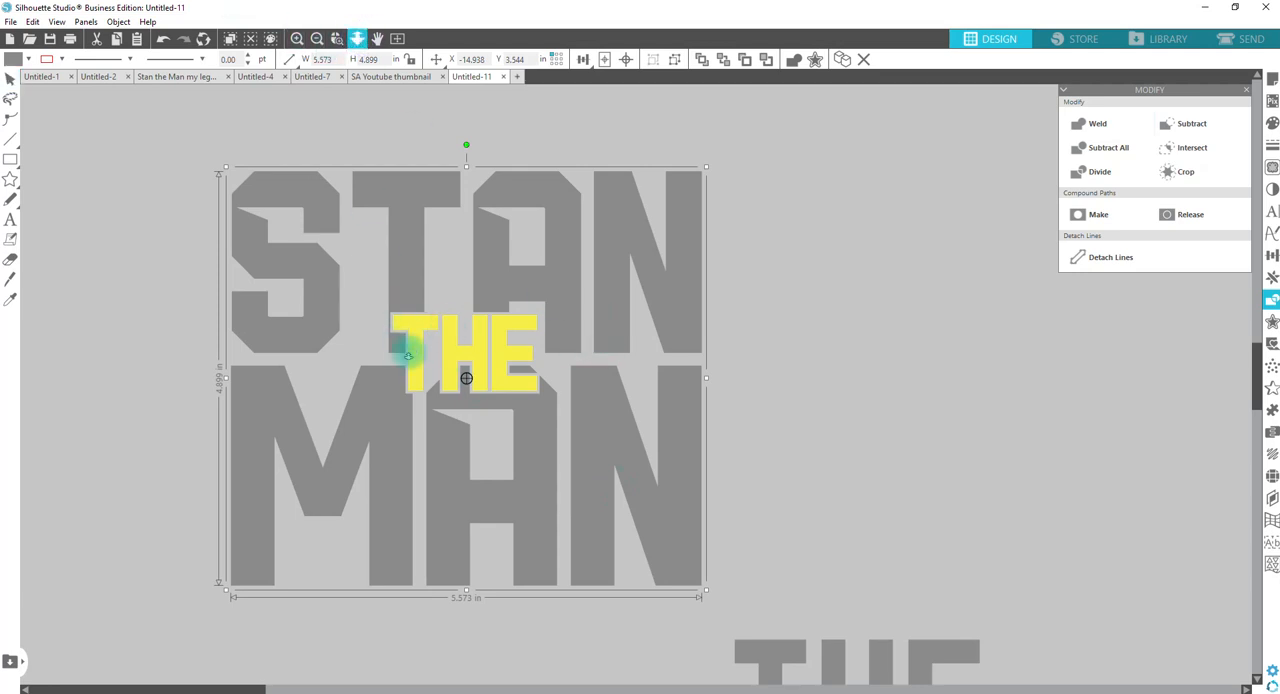
drag(410, 350, 400, 257)
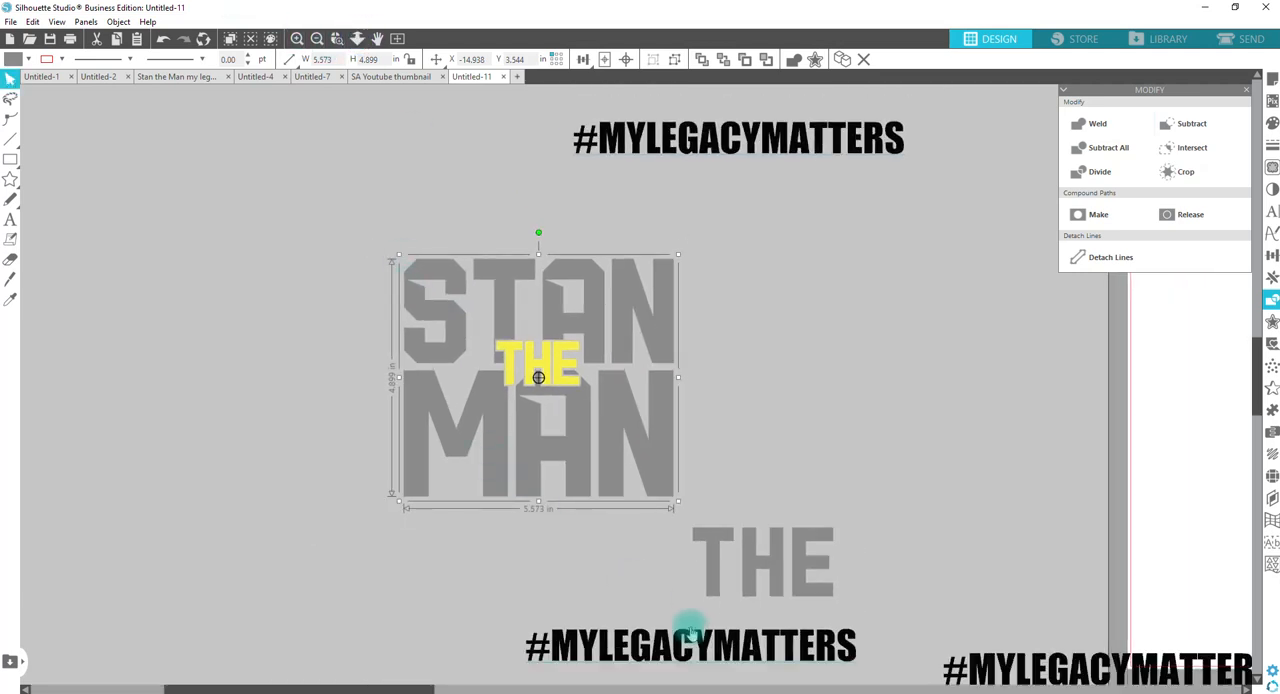
drag(660, 650, 520, 195)
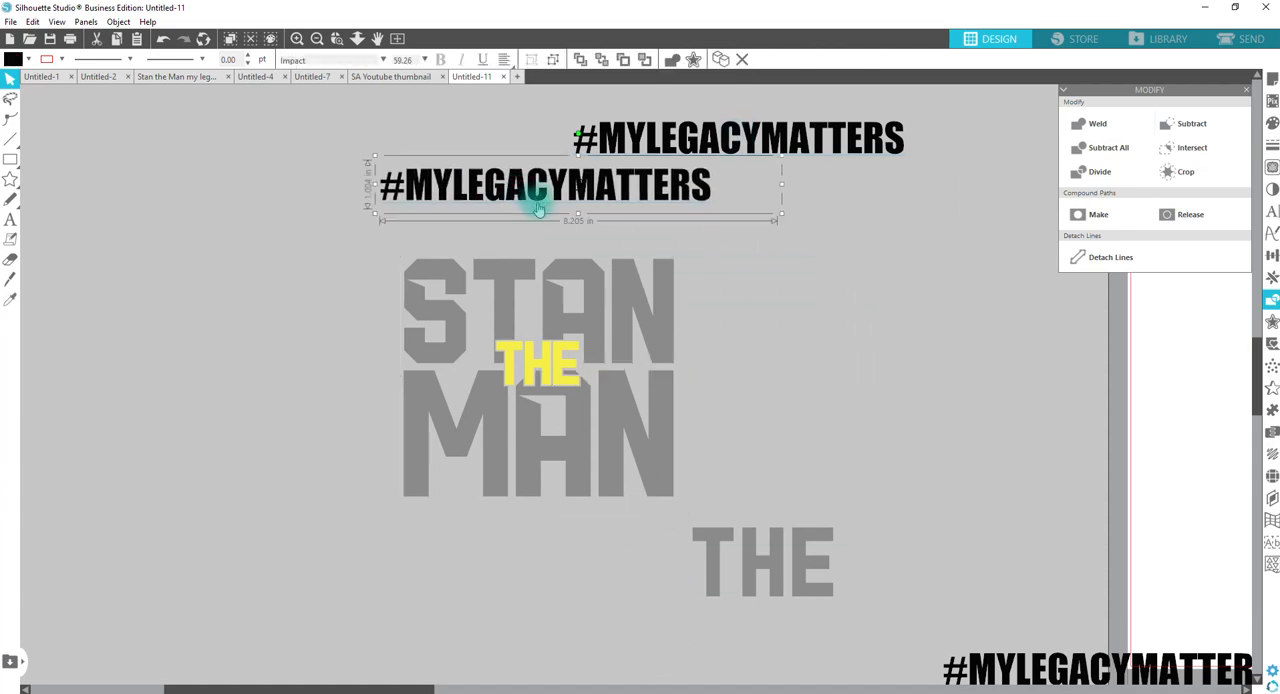
double_click(535, 199)
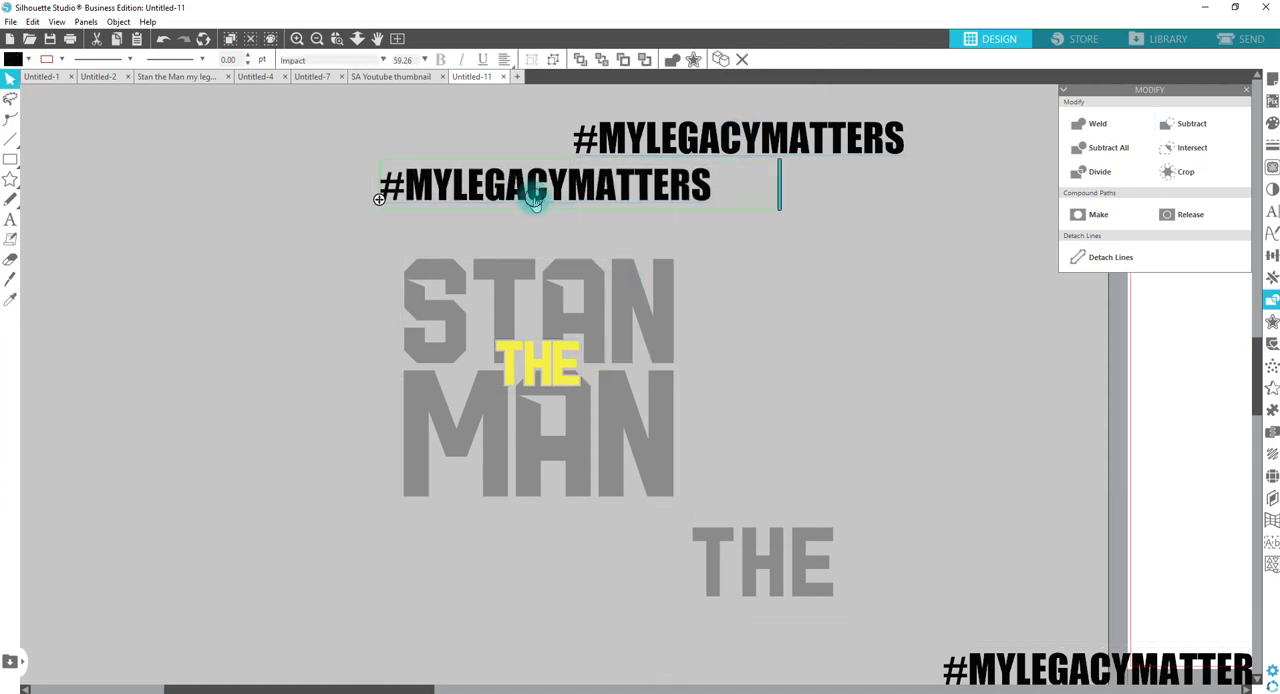
double_click(537, 195)
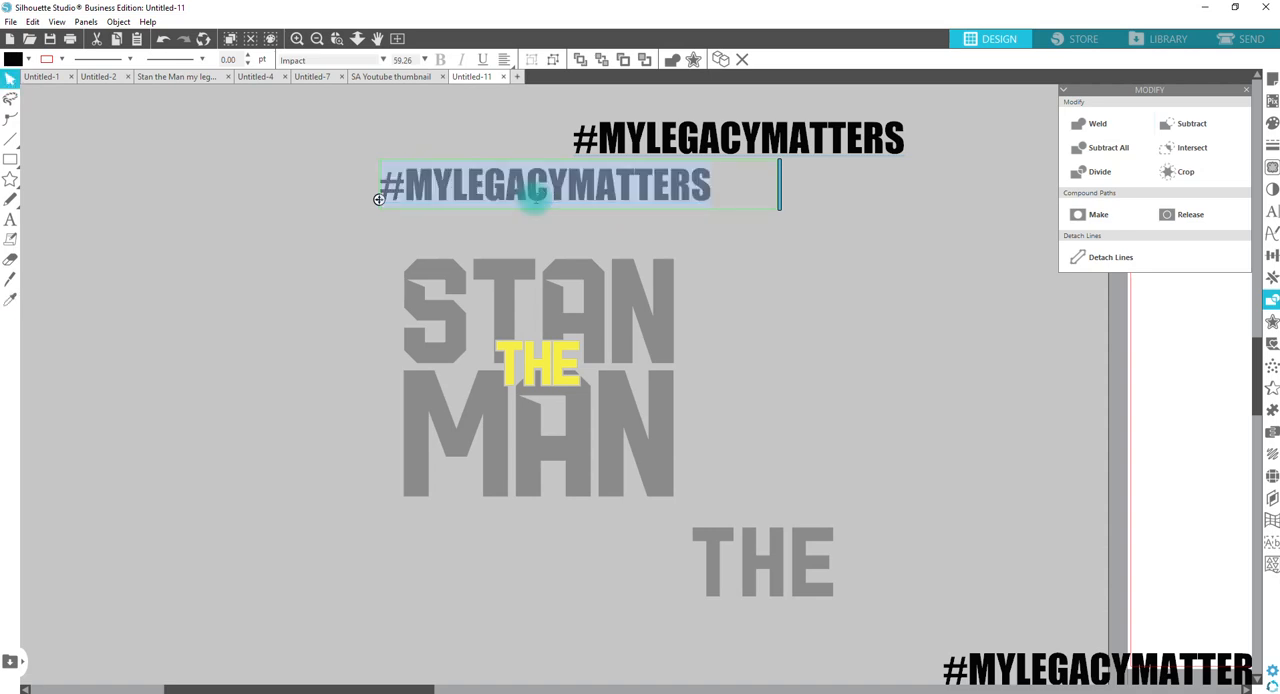
text(STANLEY)
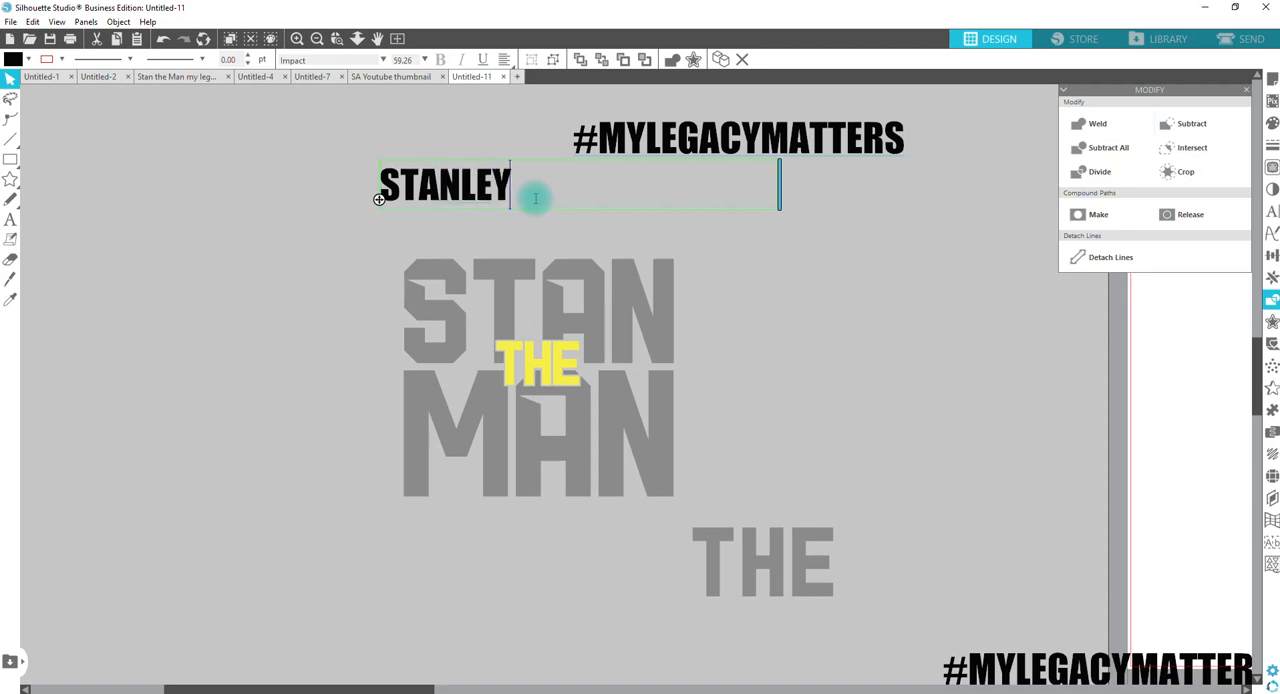
click(625, 215)
click(480, 190)
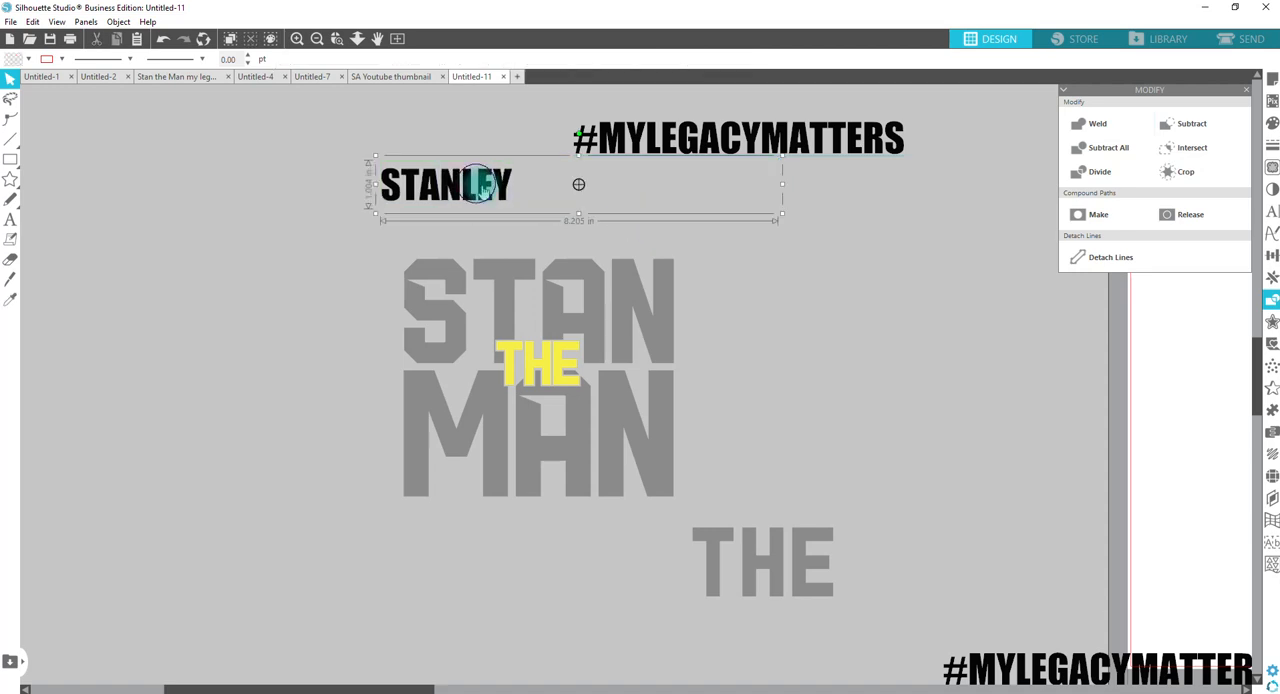
Step: Move the first-name text down to the top edge of STAN and narrow its text box to fit the word
drag(505, 206, 535, 255)
double_click(535, 255)
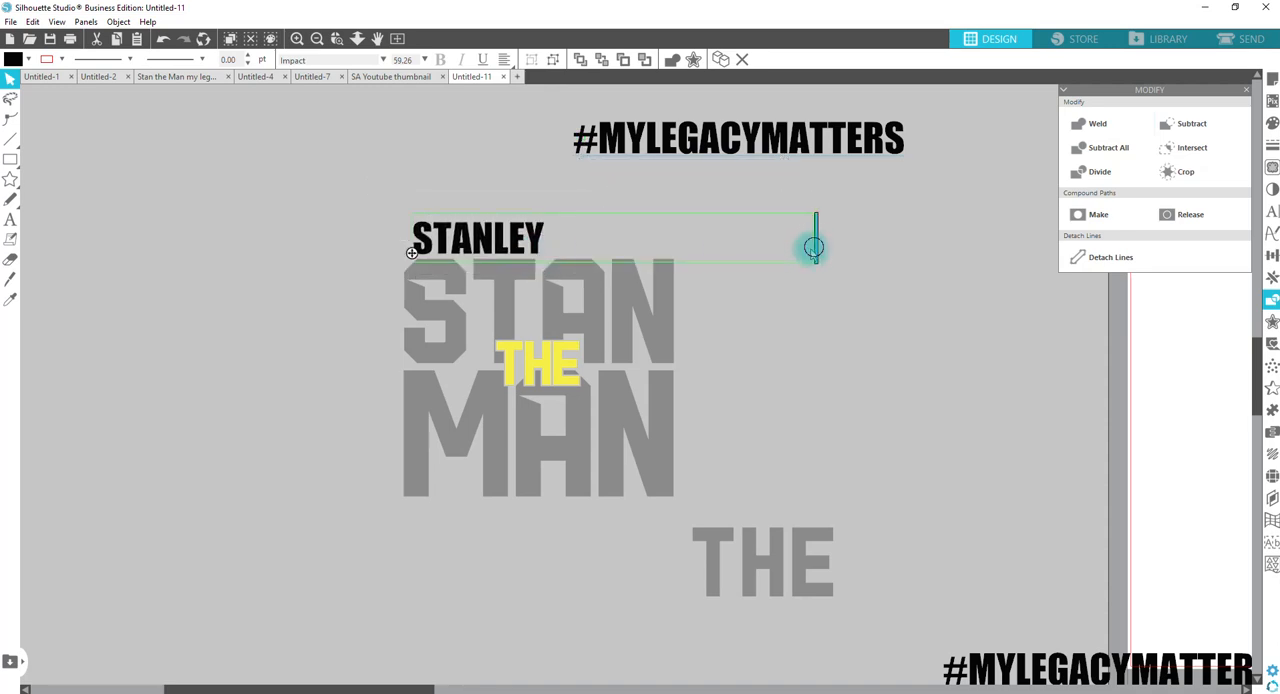
drag(813, 248, 556, 258)
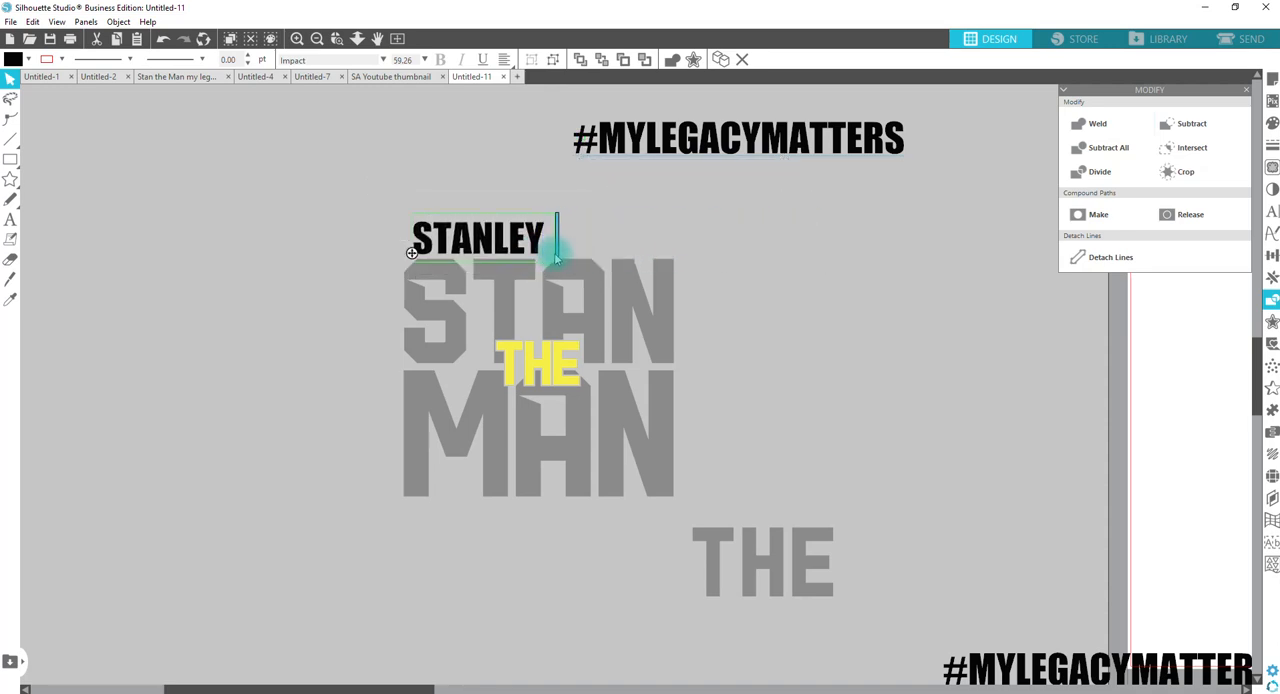
click(700, 249)
click(531, 251)
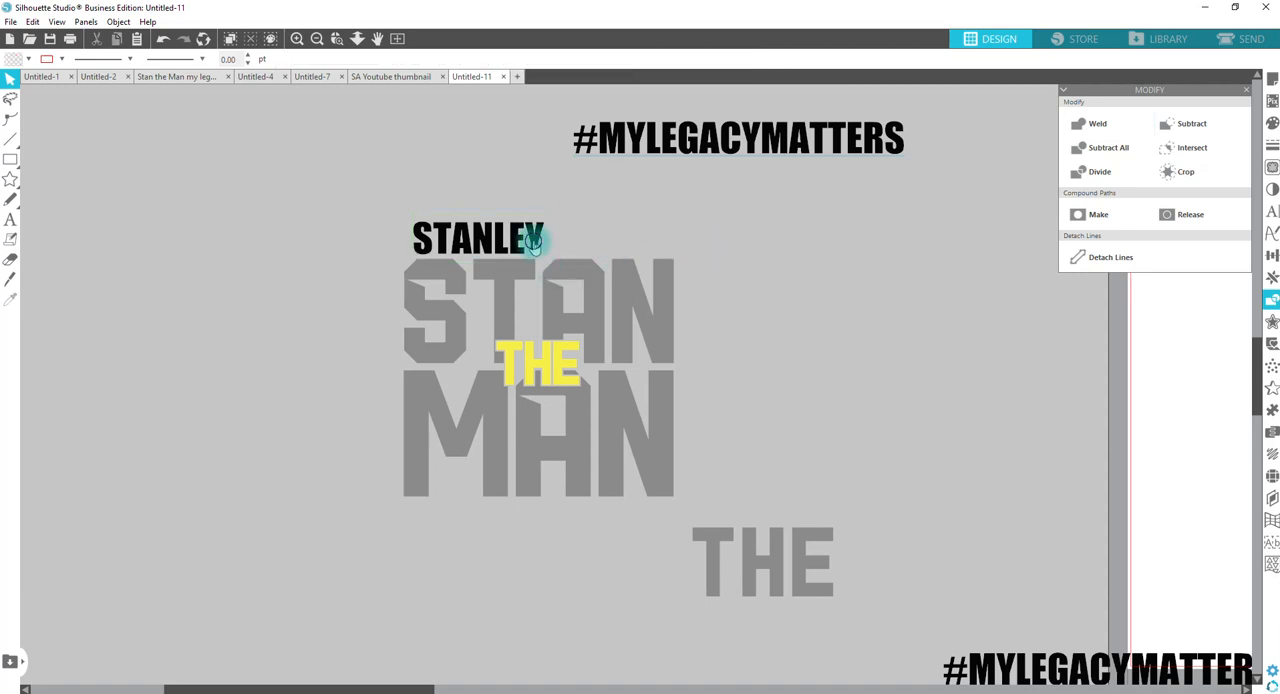
Step: Set the first-name text's character spacing to 165% and widen its text box so the word stays on one line
click(1273, 212)
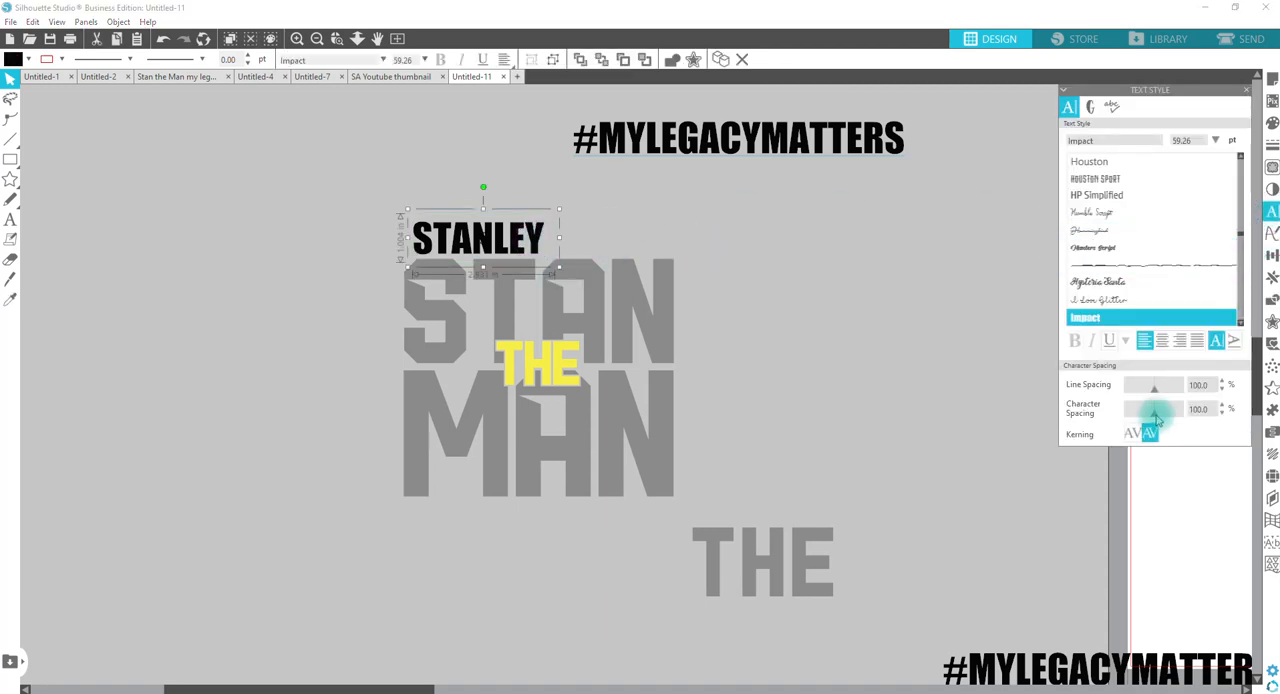
drag(1155, 420, 1161, 418)
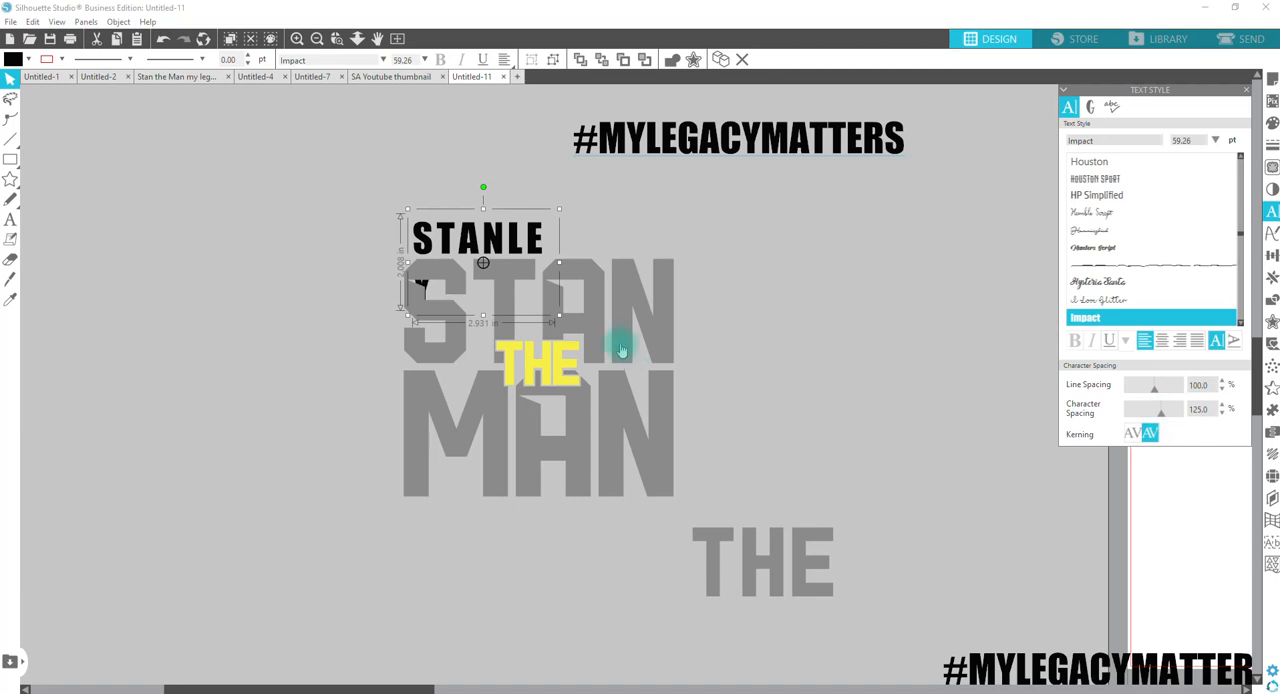
double_click(531, 235)
drag(557, 239, 648, 237)
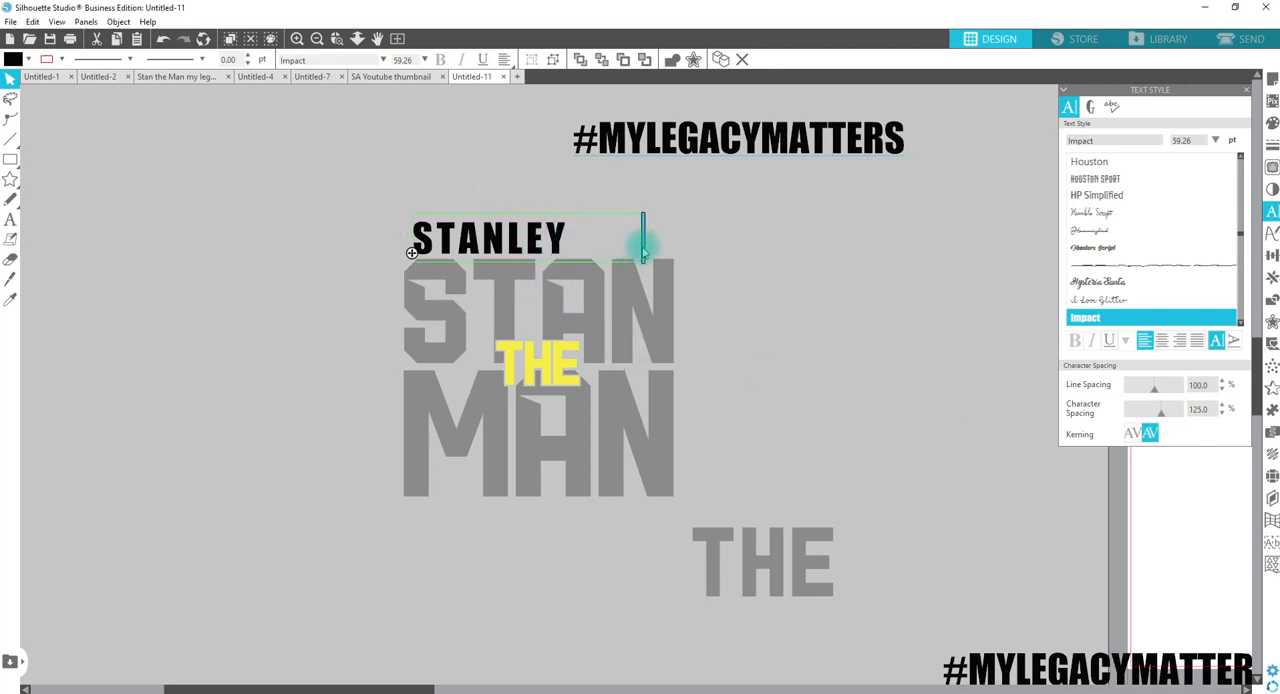
drag(1161, 420, 1172, 424)
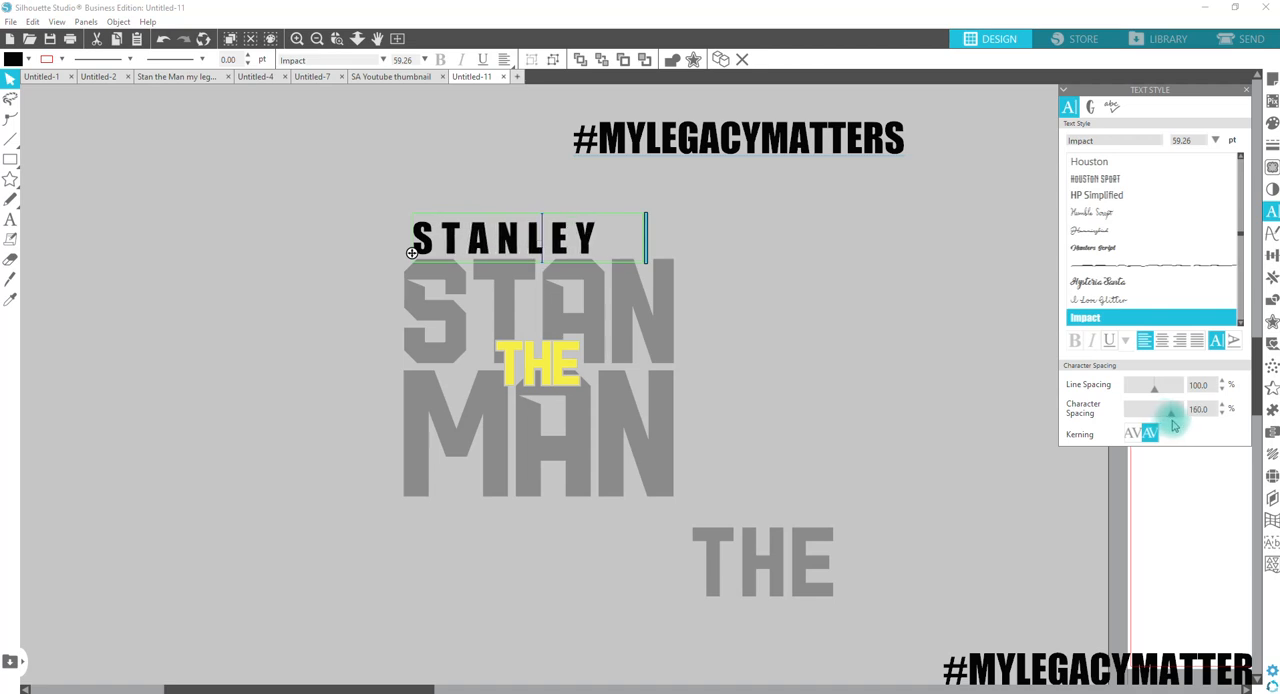
click(735, 216)
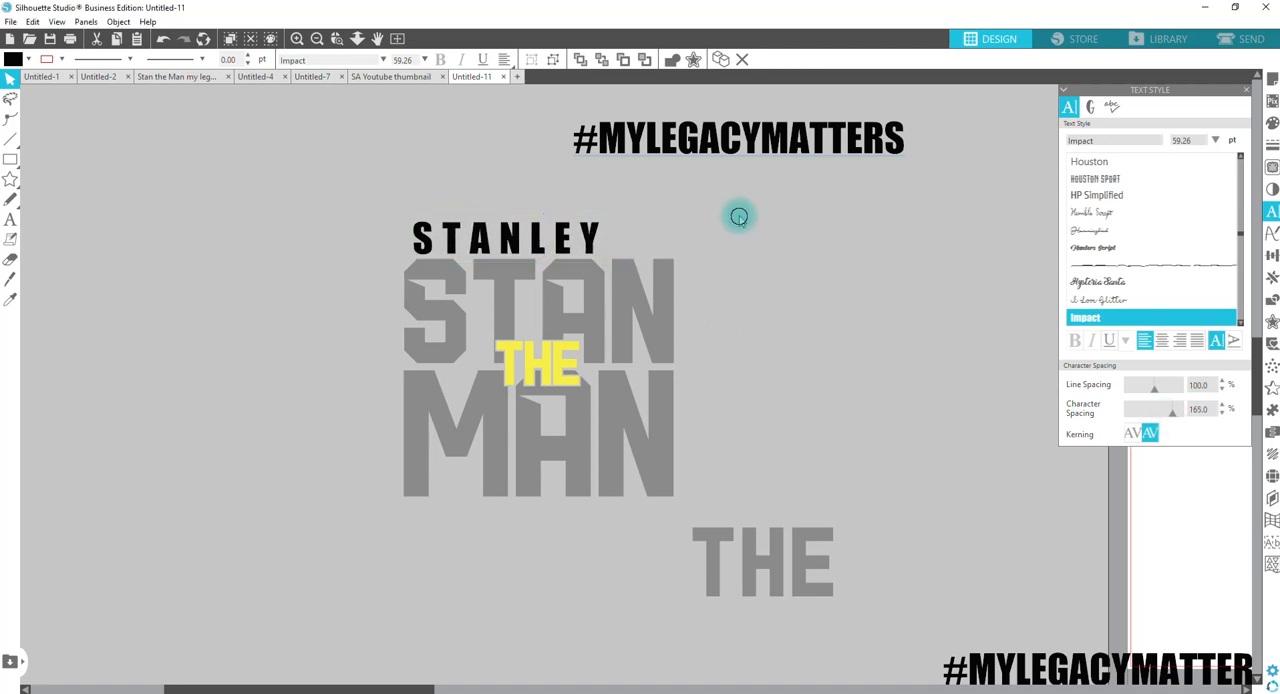
Step: Add the honoree's last name on a second line and widen the text box so it fits unbroken
double_click(603, 232)
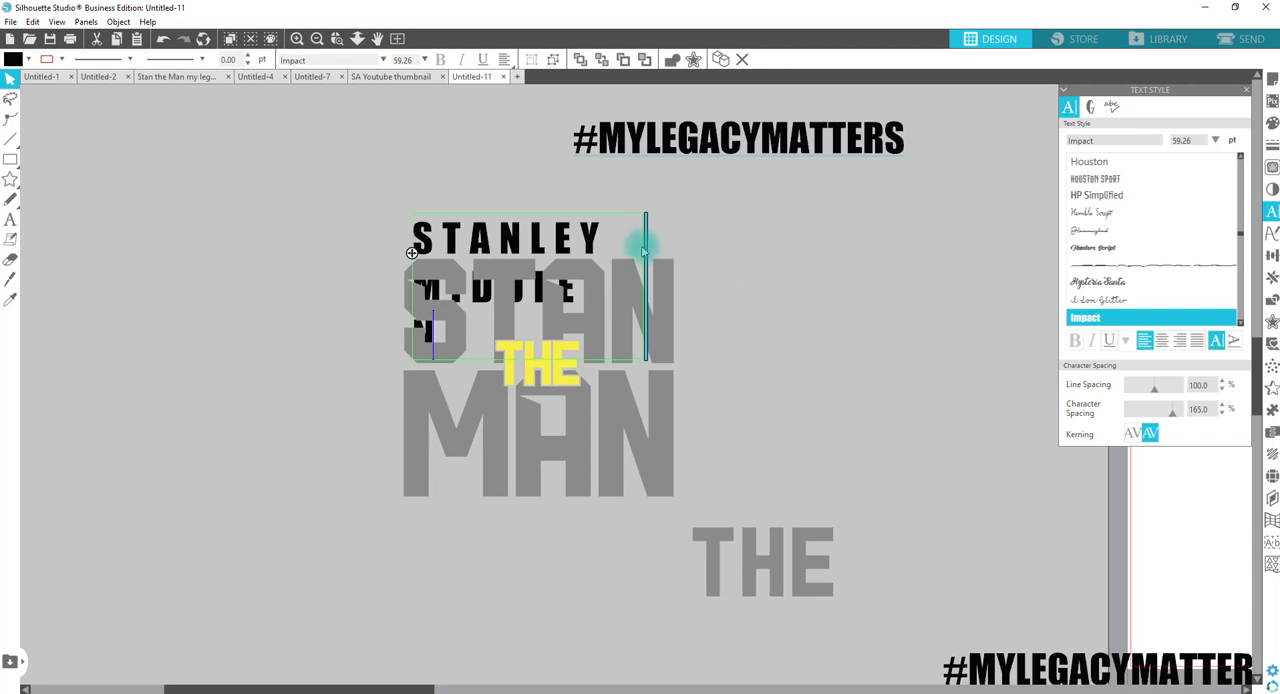
drag(645, 245, 686, 255)
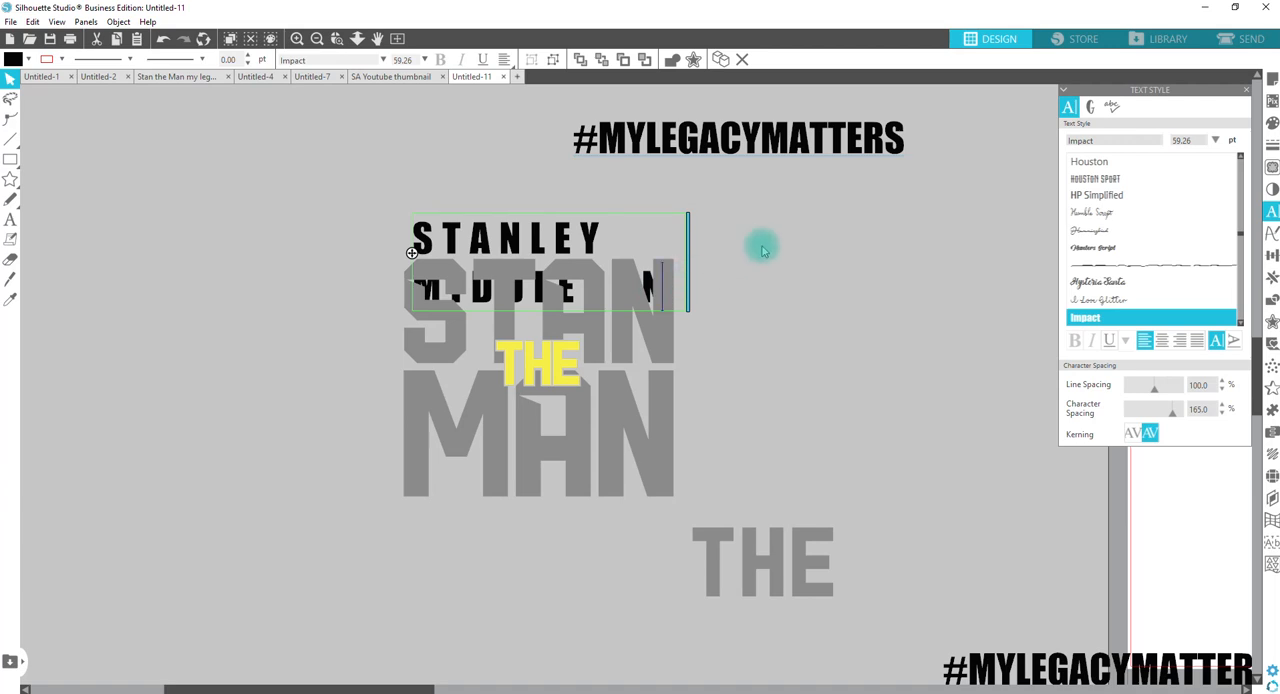
click(785, 219)
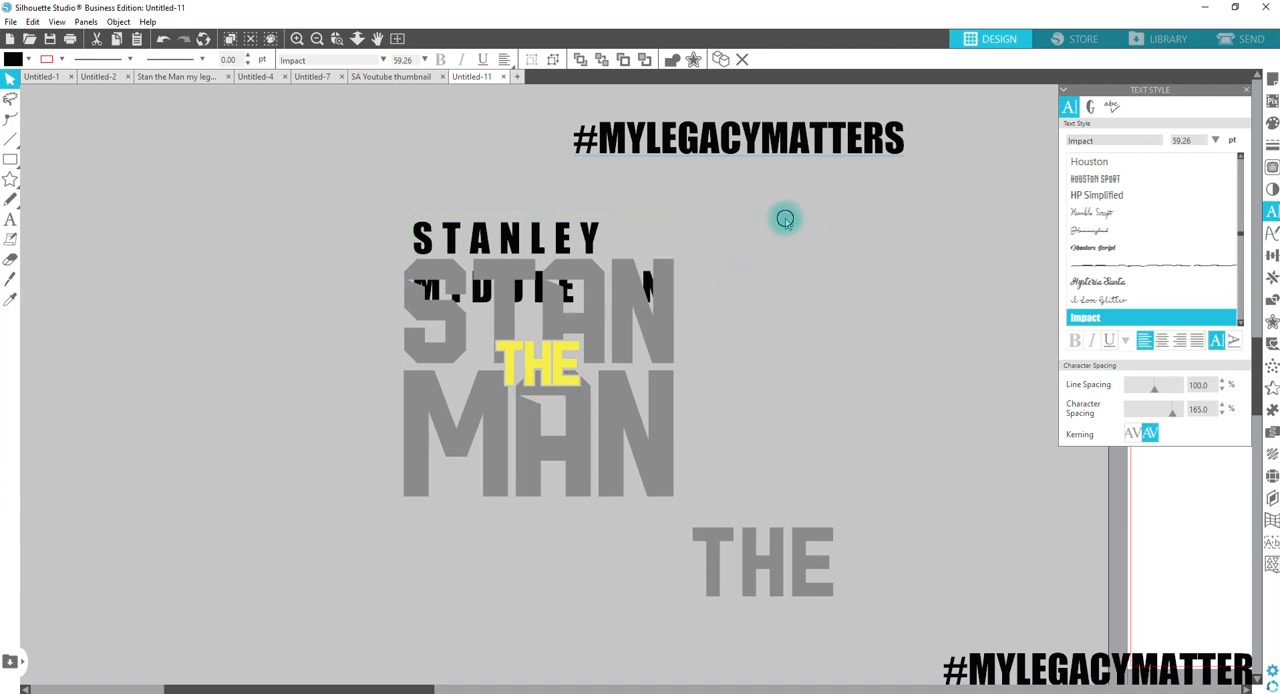
Step: Move the two-line name text down over the lower part of MAN and enlarge it to 64.33 pt to match the lettering's width
click(651, 277)
drag(651, 277, 651, 313)
key(ctrl+z)
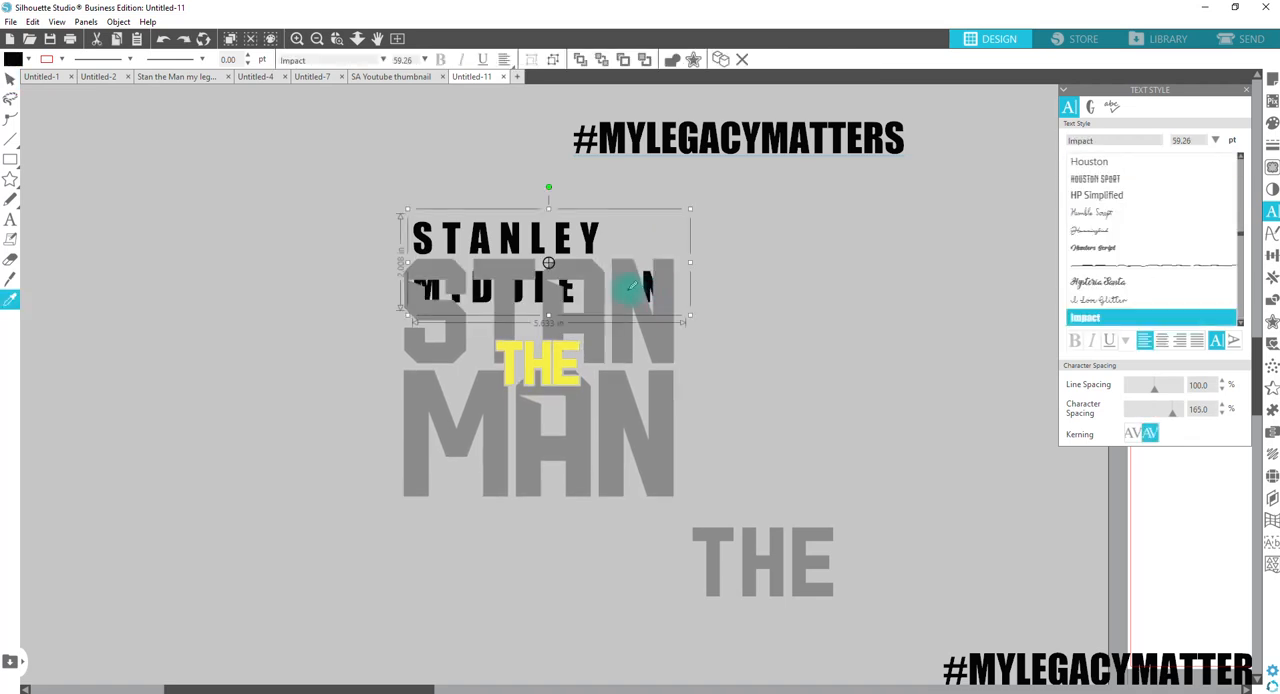
key(v)
drag(571, 257, 583, 459)
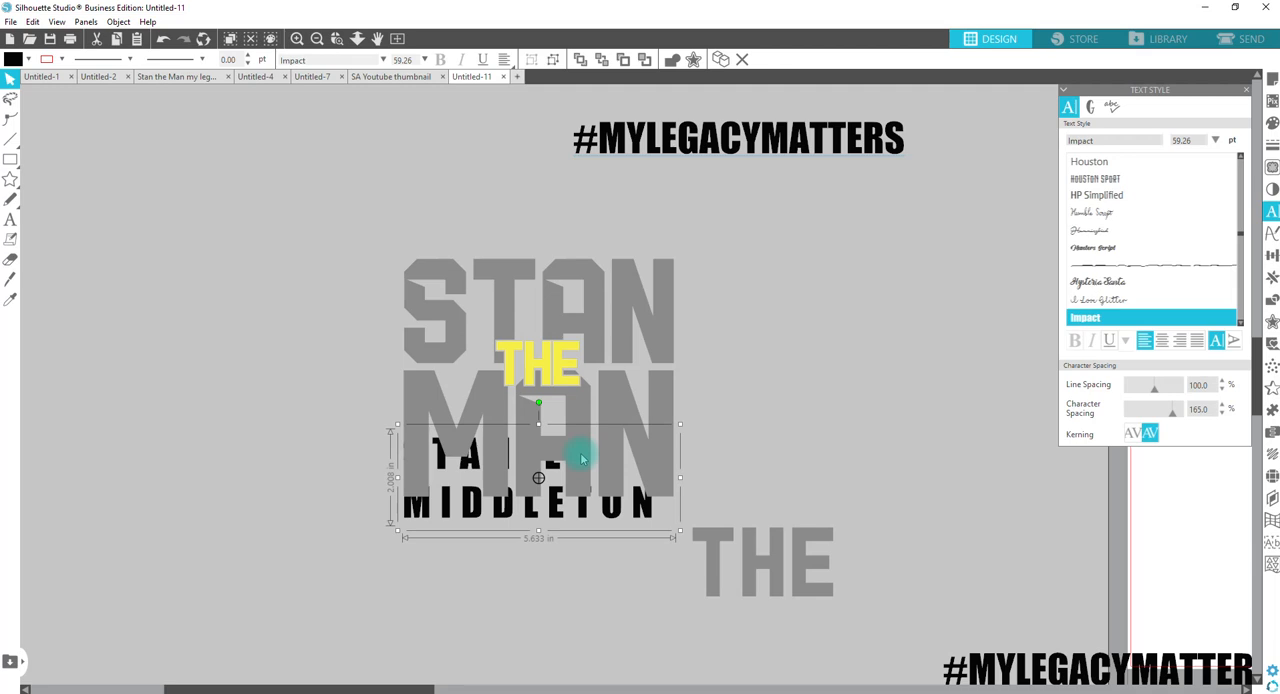
drag(681, 531, 696, 565)
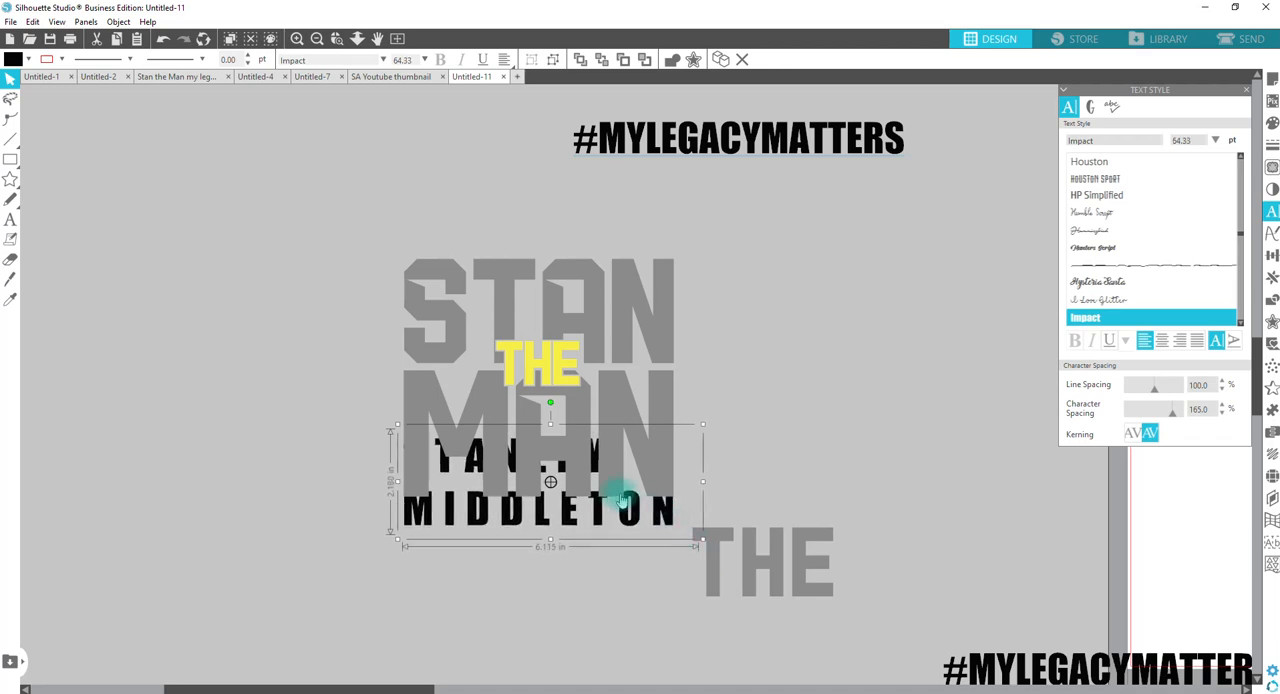
Step: Ungroup the two-line name text into separate letters and place the last name directly beneath MAN
right_click(658, 512)
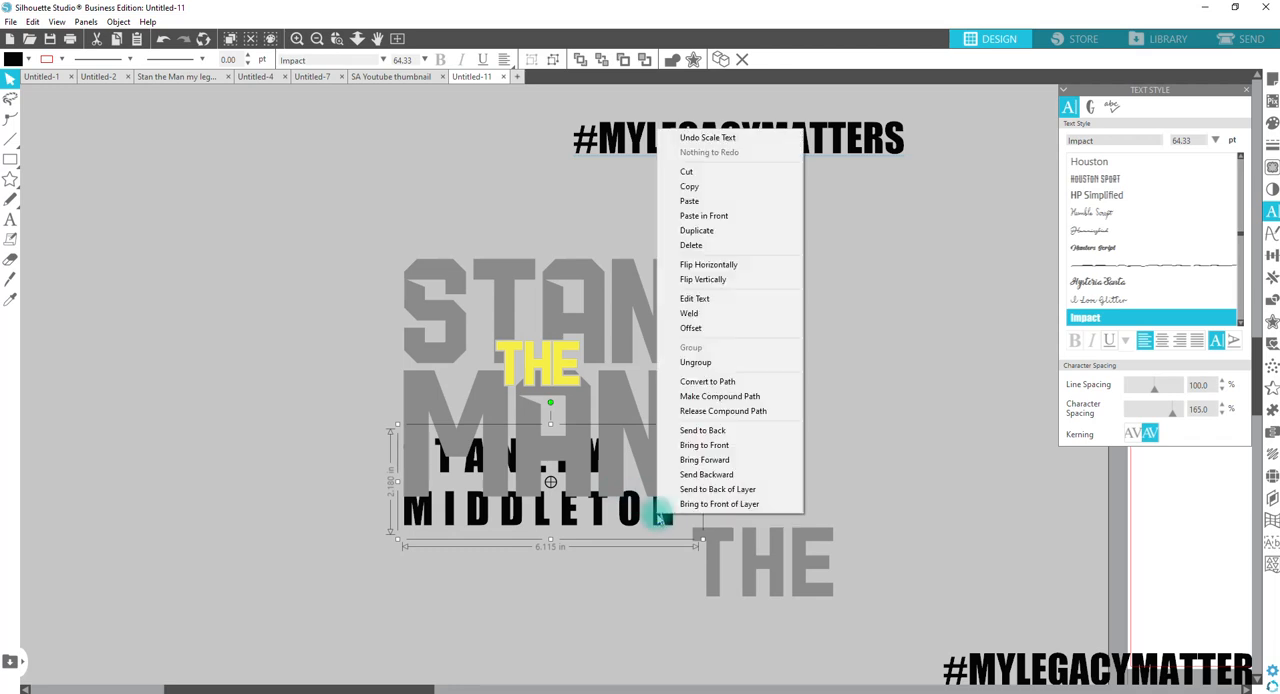
click(697, 364)
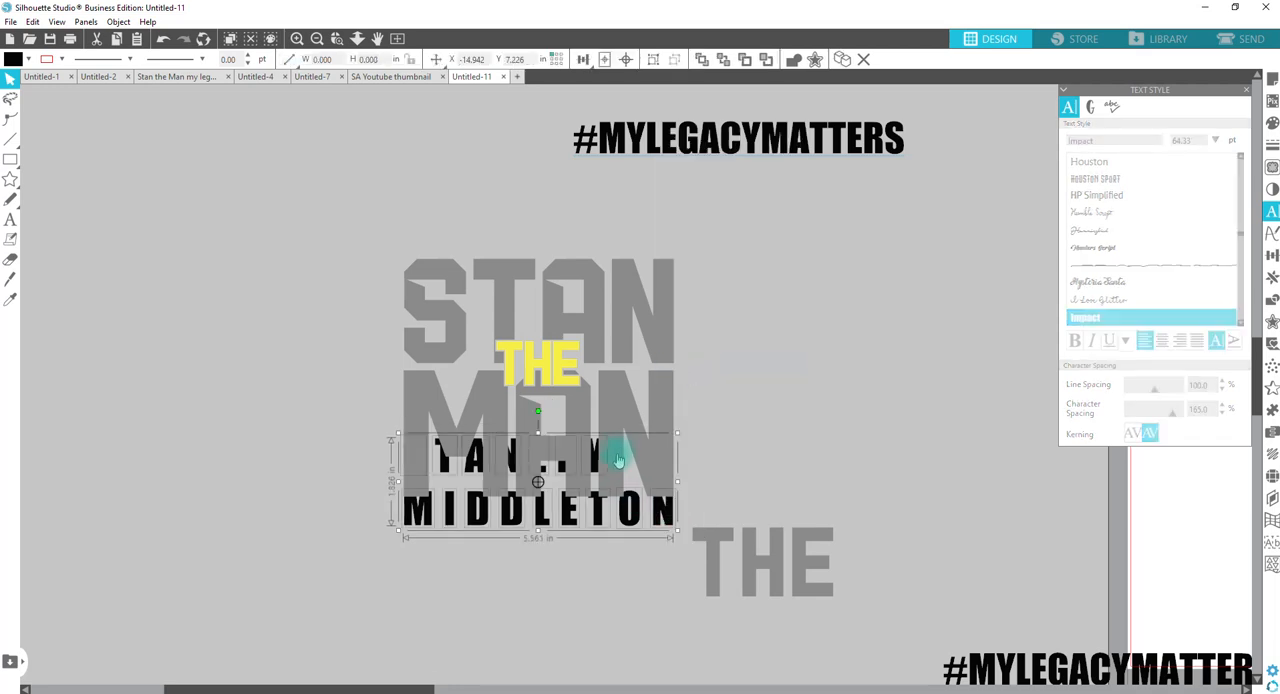
drag(594, 468, 606, 550)
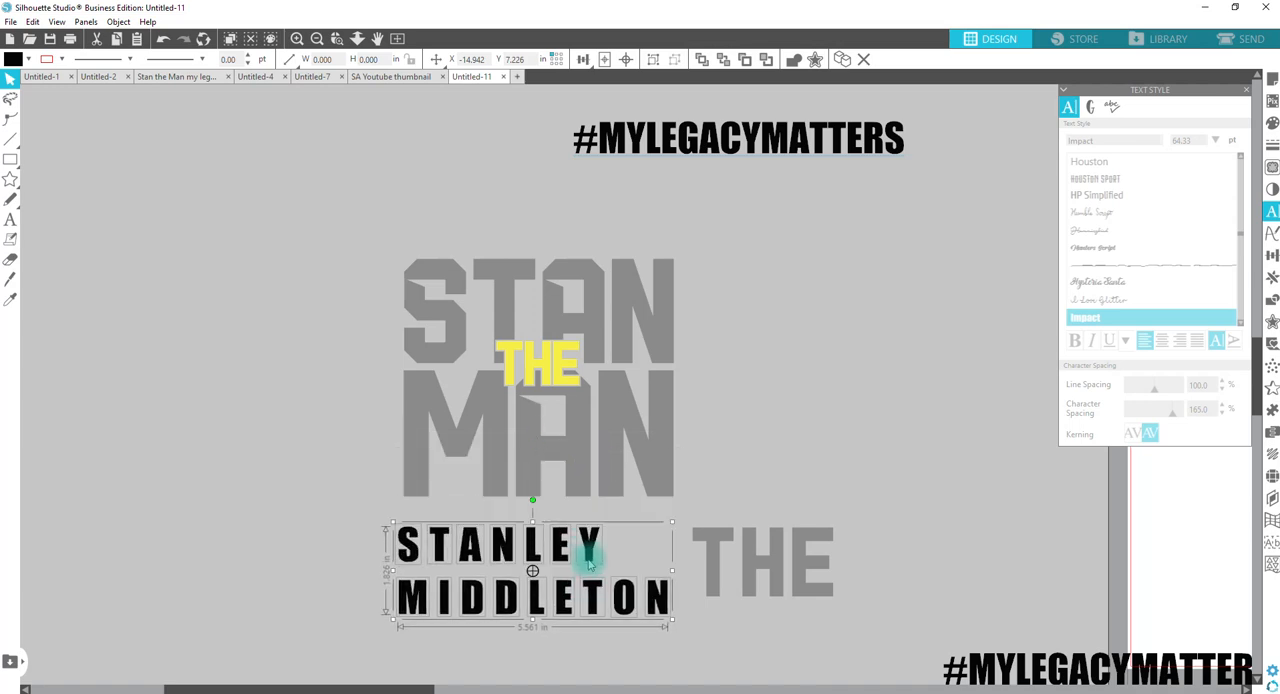
click(366, 537)
drag(346, 637, 672, 530)
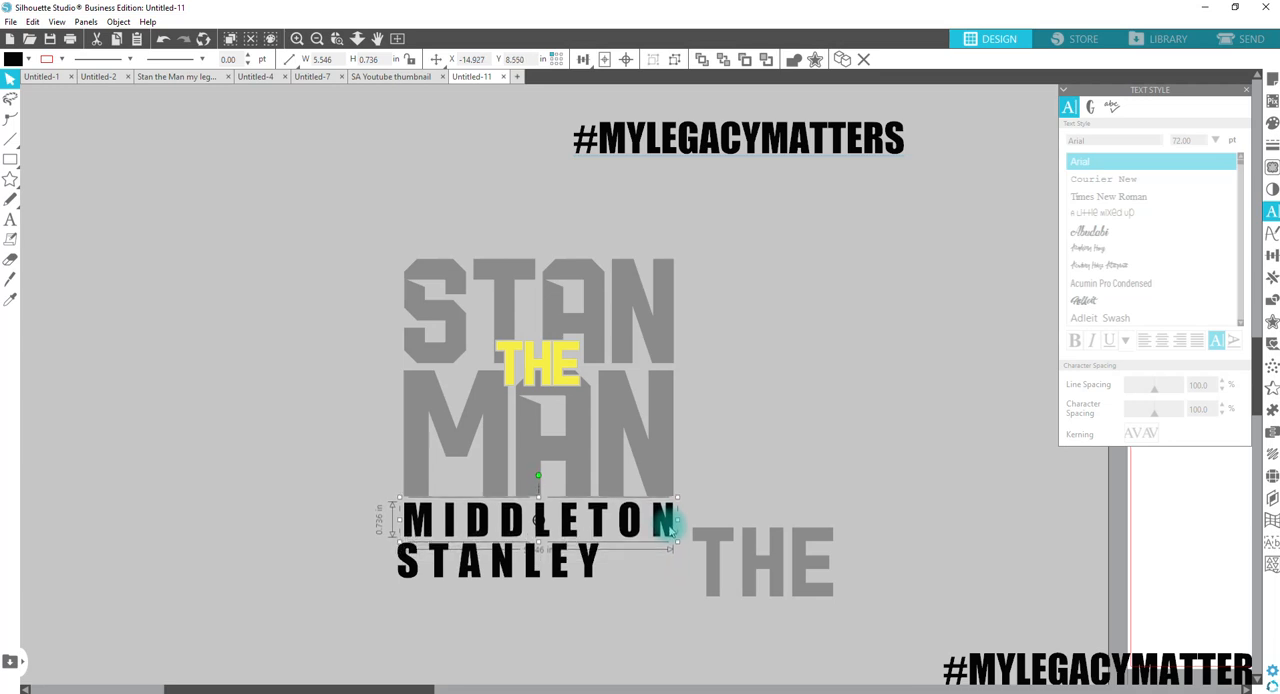
Step: Move the first name's letters directly above STAN and resize them to slightly larger than the original
drag(628, 588, 461, 256)
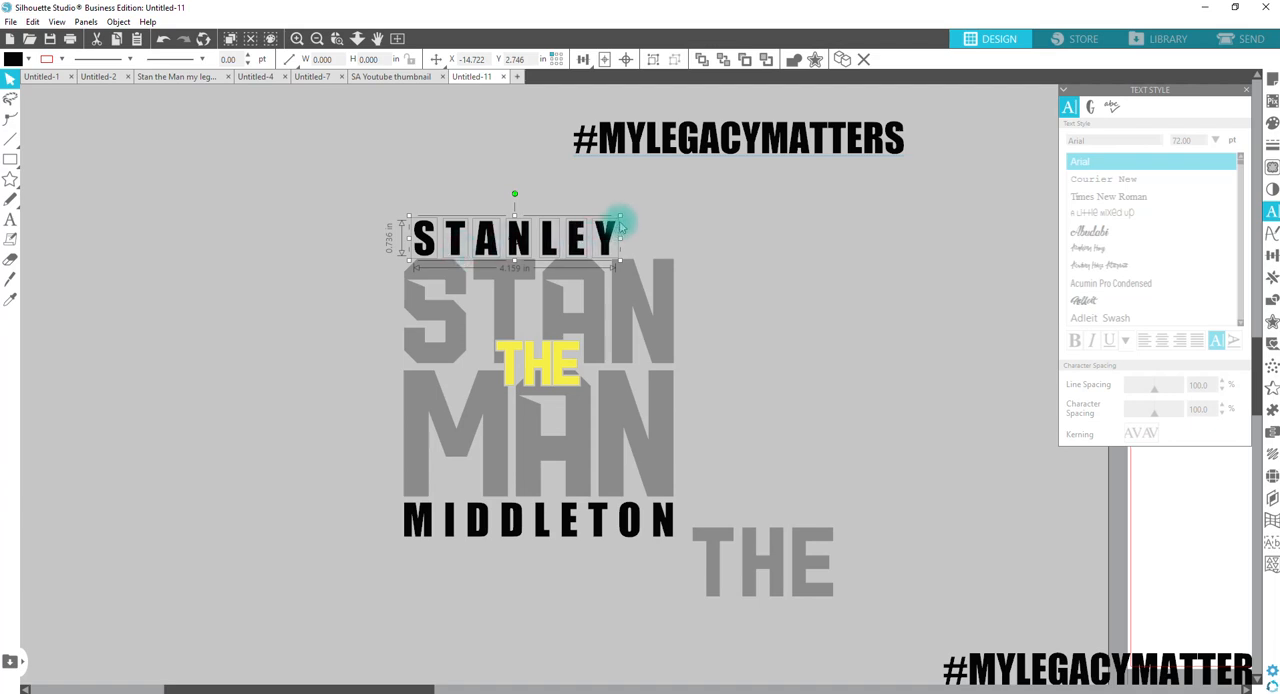
drag(620, 215, 676, 210)
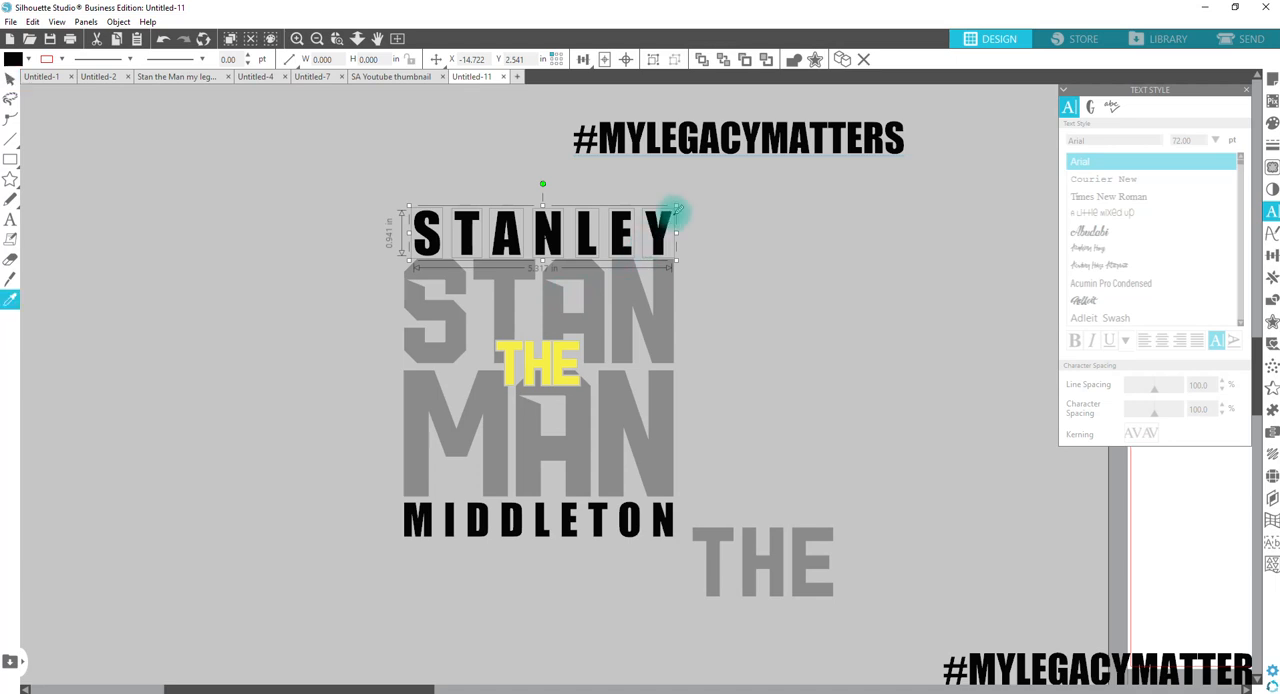
drag(676, 208, 621, 215)
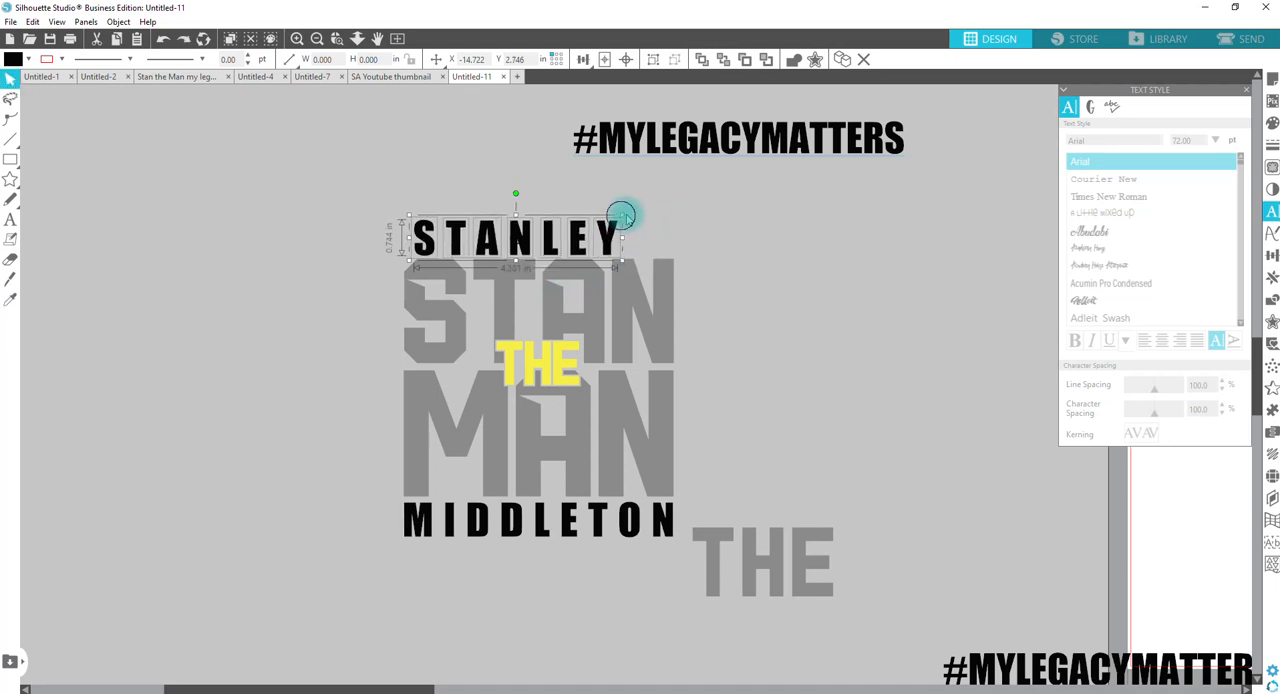
Step: Separate the first name's last letter and align its right edge with the stacked STAN MAN lettering
click(621, 242)
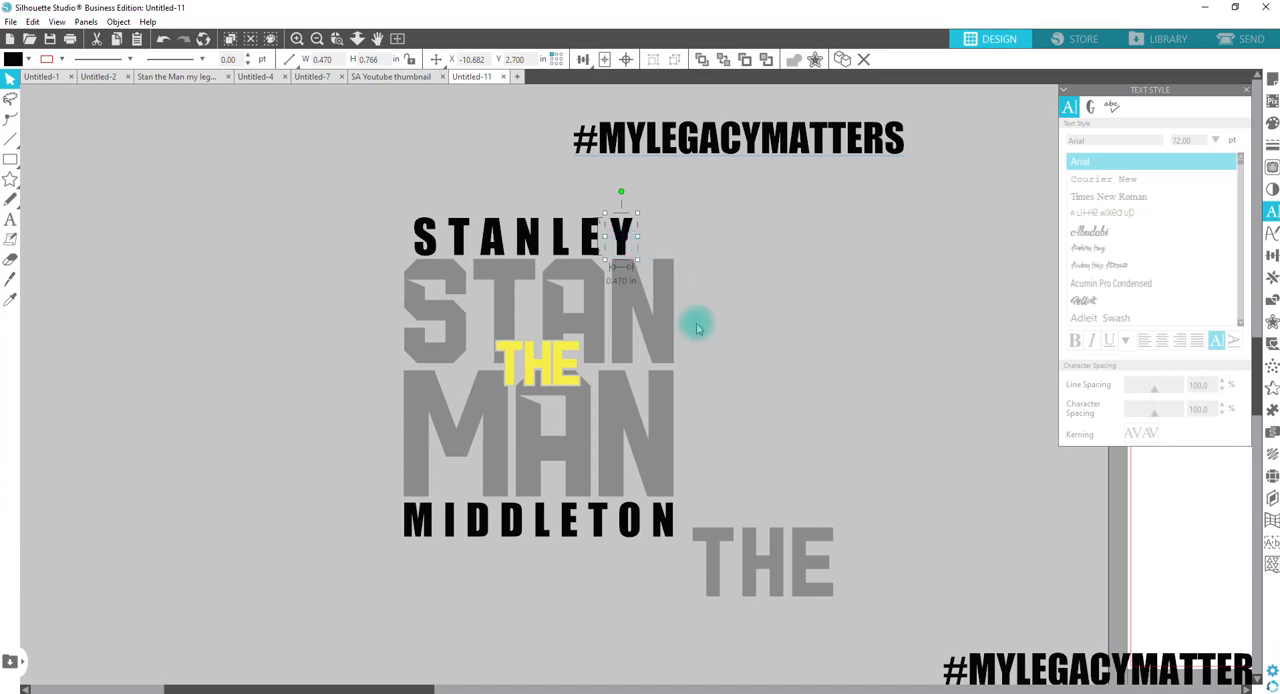
click(663, 290)
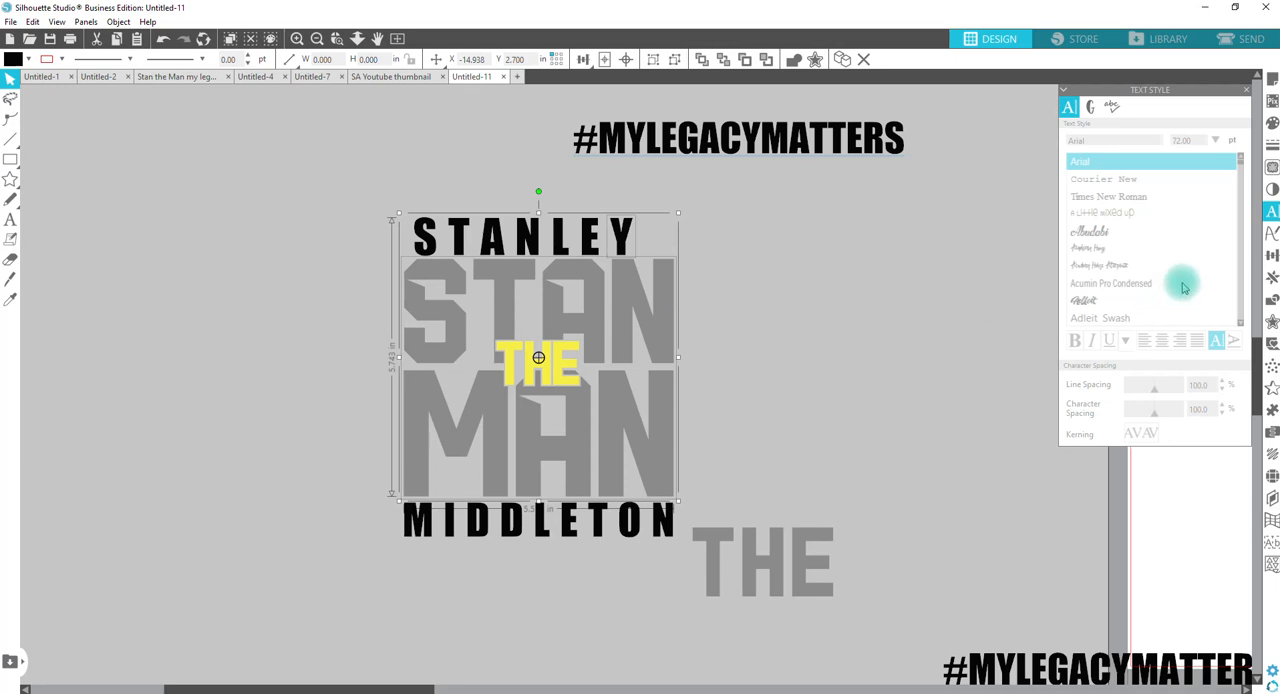
click(1272, 255)
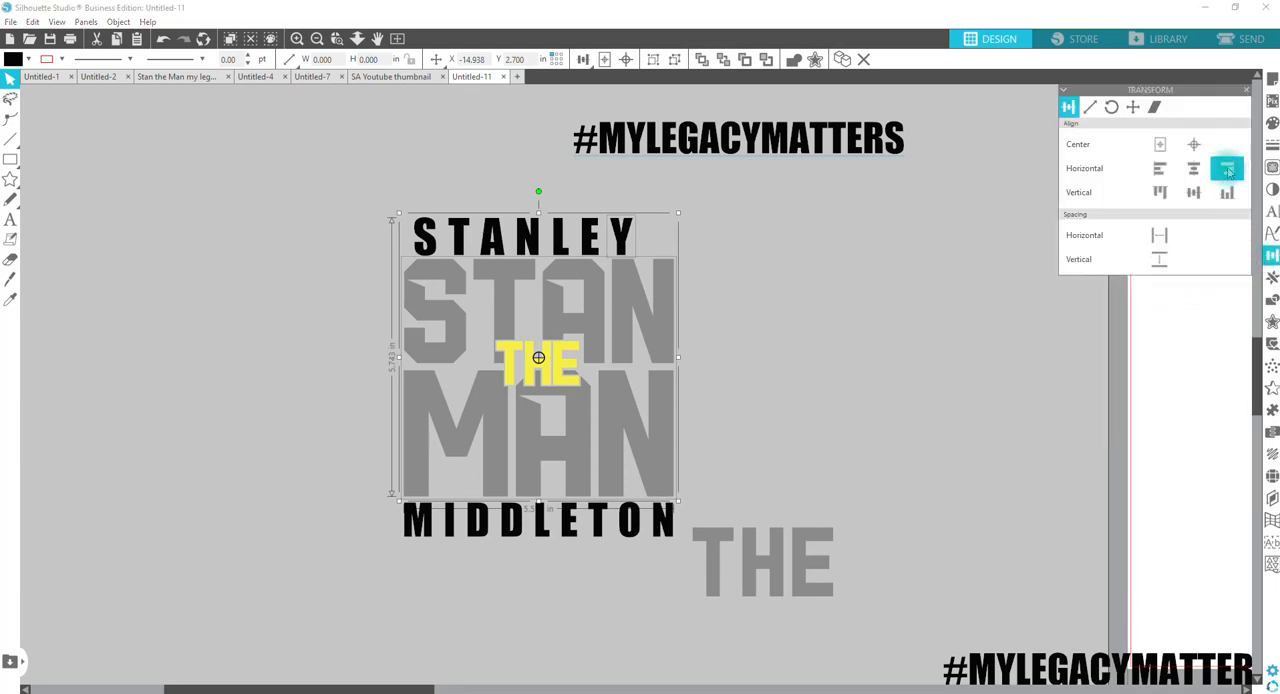
click(1228, 170)
click(834, 297)
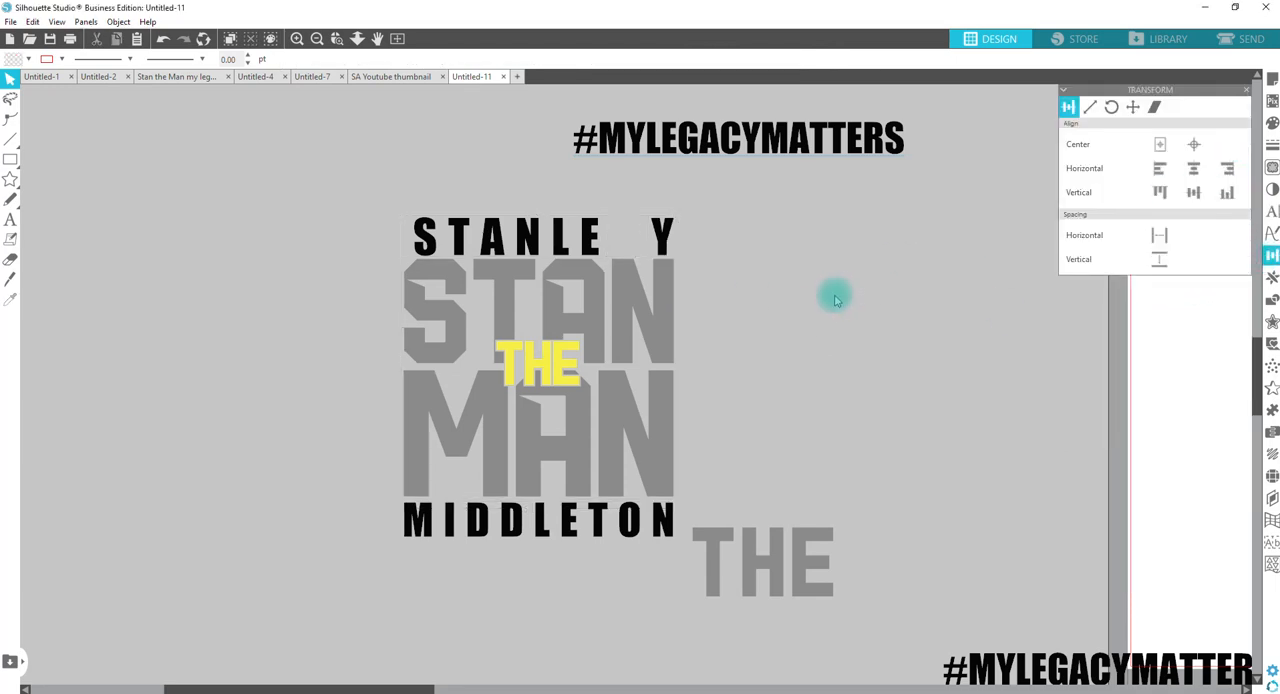
Step: Space the first name's letters evenly in the horizontal direction and group them
drag(389, 209, 683, 237)
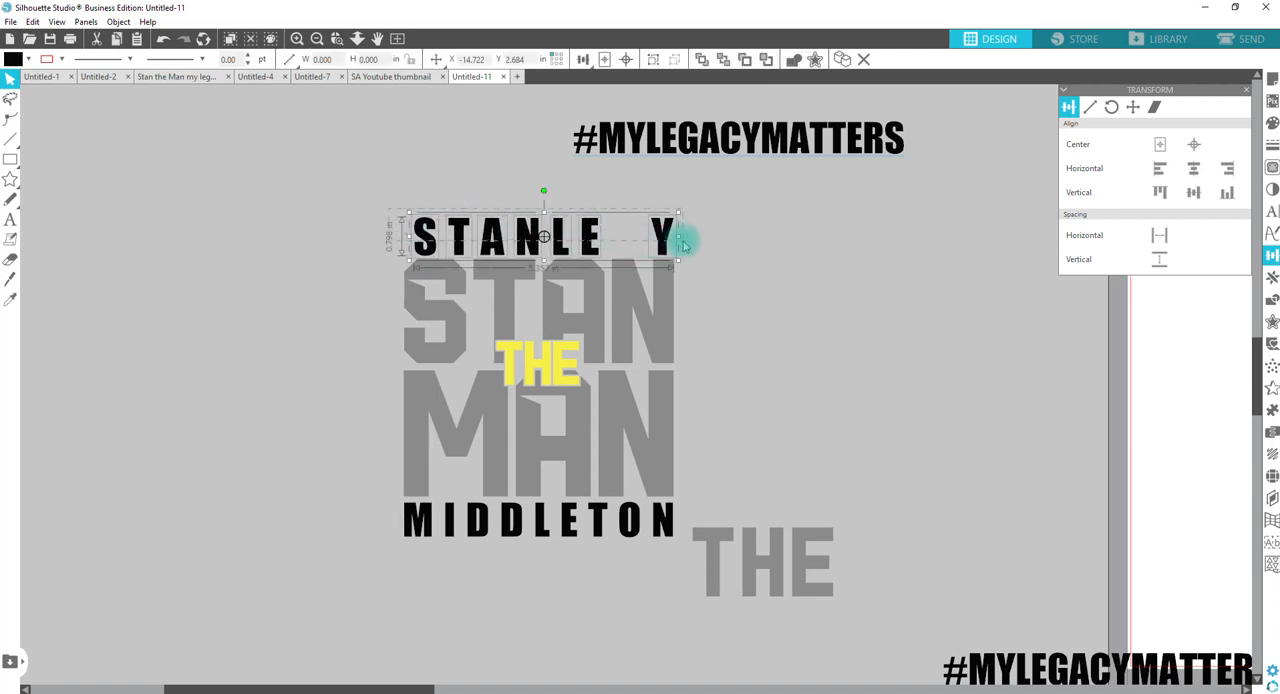
click(1160, 238)
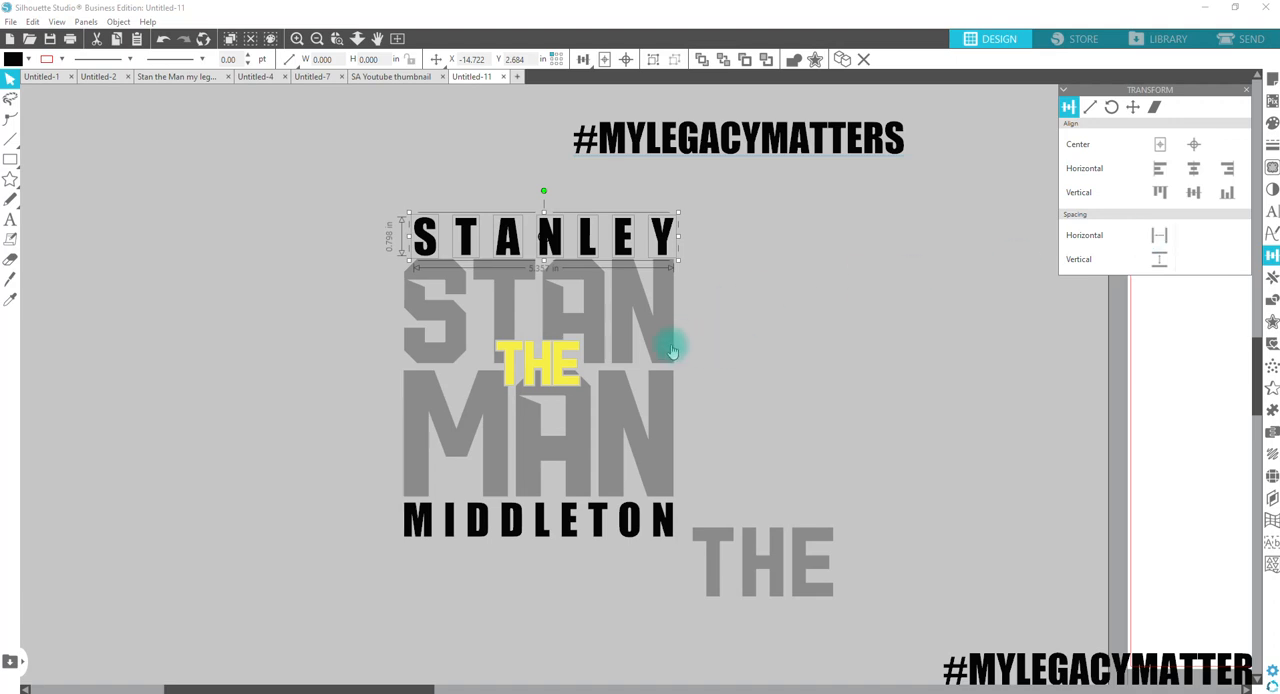
click(653, 59)
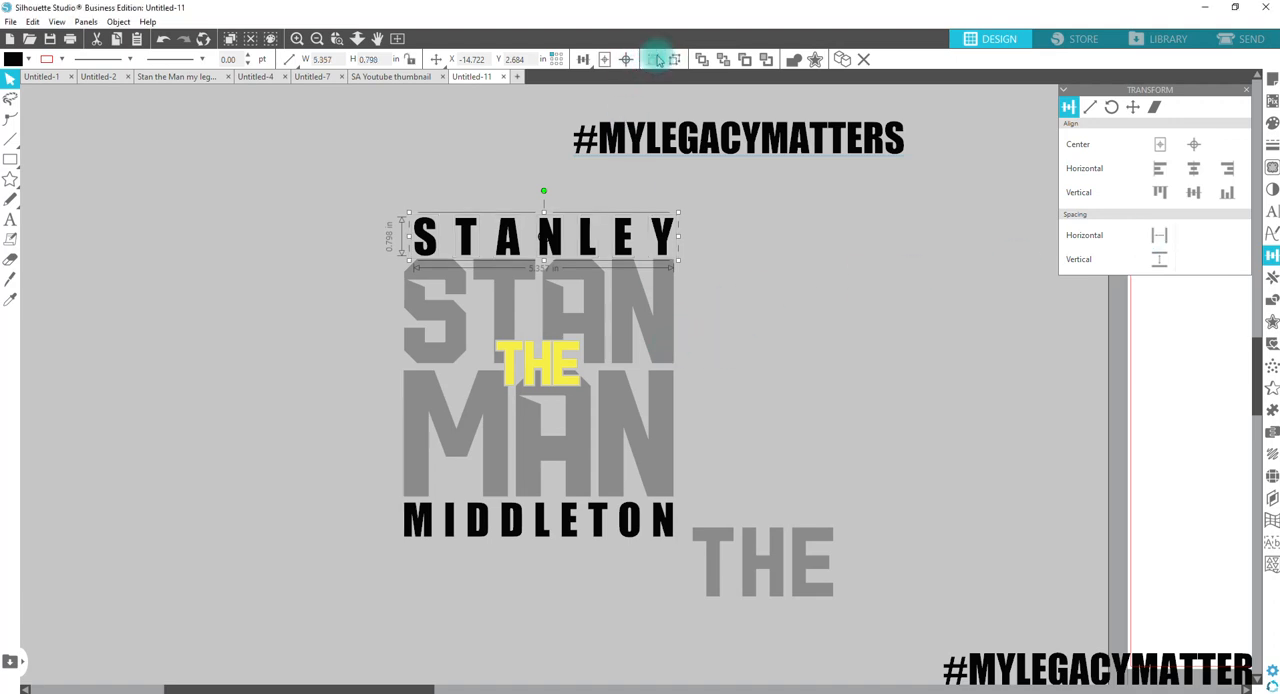
click(790, 416)
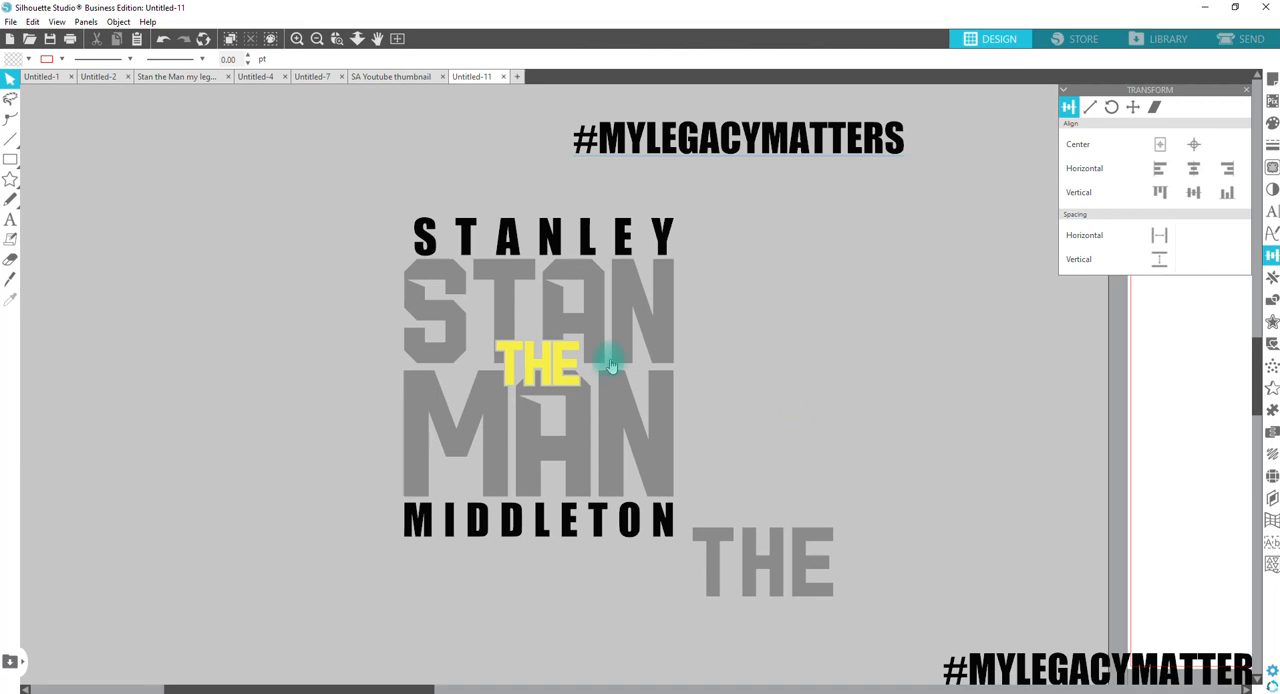
Step: Move the upper #MYLEGACYMATTERS text below the last name and shift the spare gray THE farther from the design
click(714, 562)
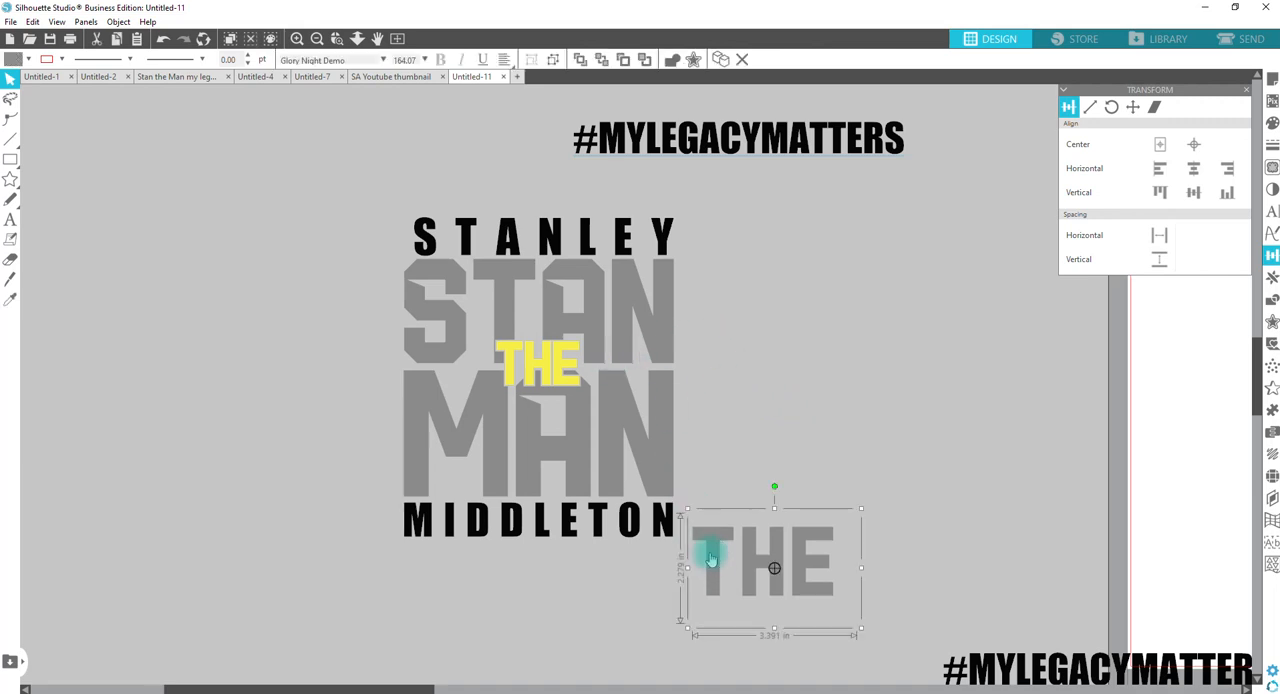
drag(712, 143, 529, 598)
drag(710, 566, 831, 499)
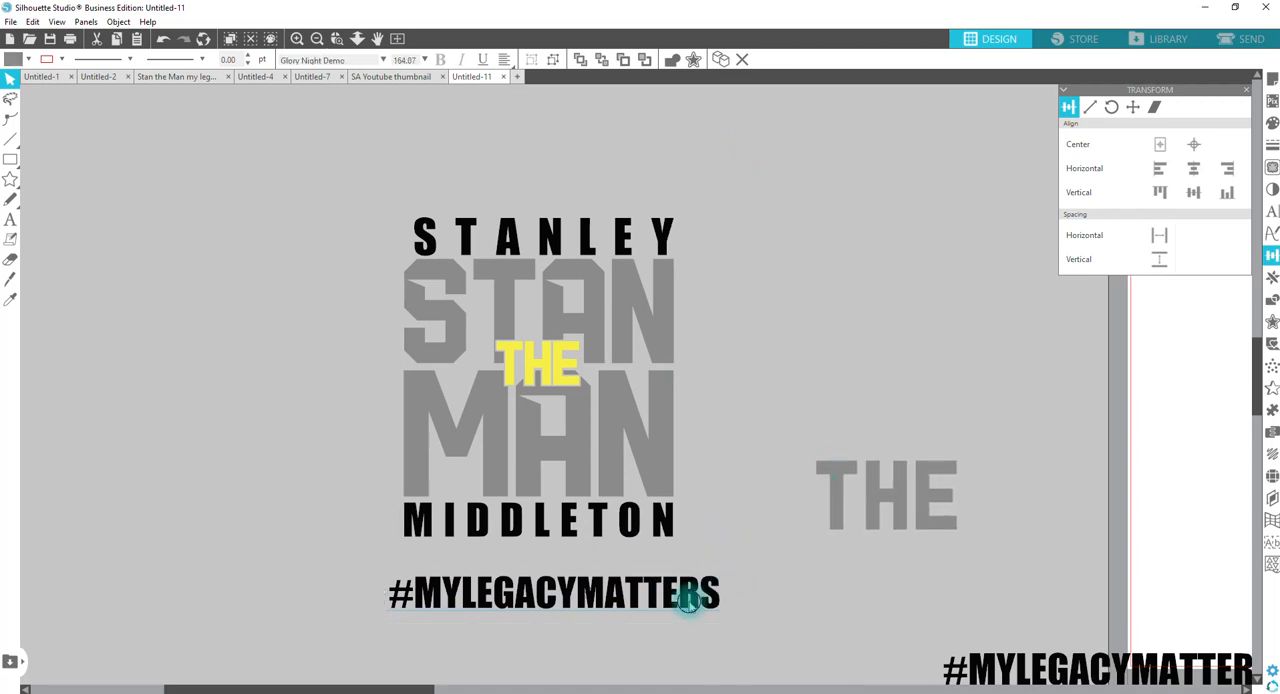
Step: Shrink the #MYLEGACYMATTERS text to 27.54 pt and place it roughly centered just below the last name
click(691, 594)
drag(793, 563, 586, 637)
drag(514, 611, 584, 571)
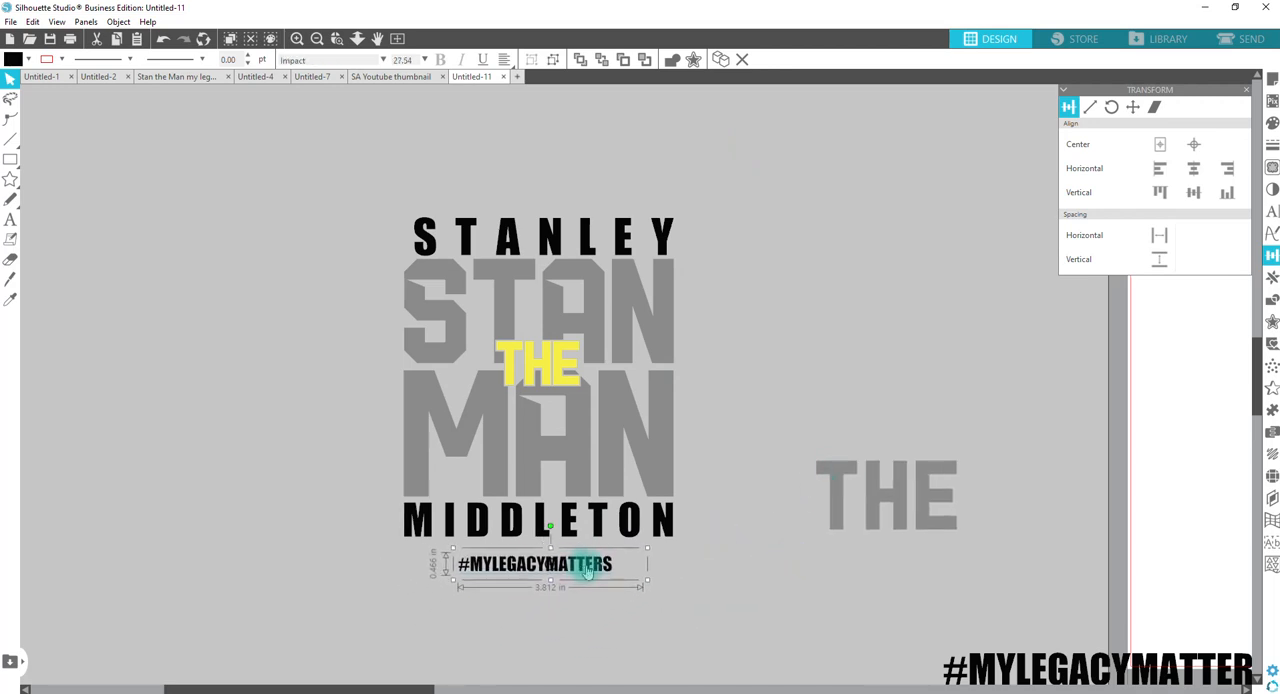
Step: Bring the second #MYLEGACYMATTERS text beside the small hashtag and replace its wording with the placeholder date 7.00.00
drag(1007, 656, 340, 563)
double_click(340, 563)
key(ctrl+a)
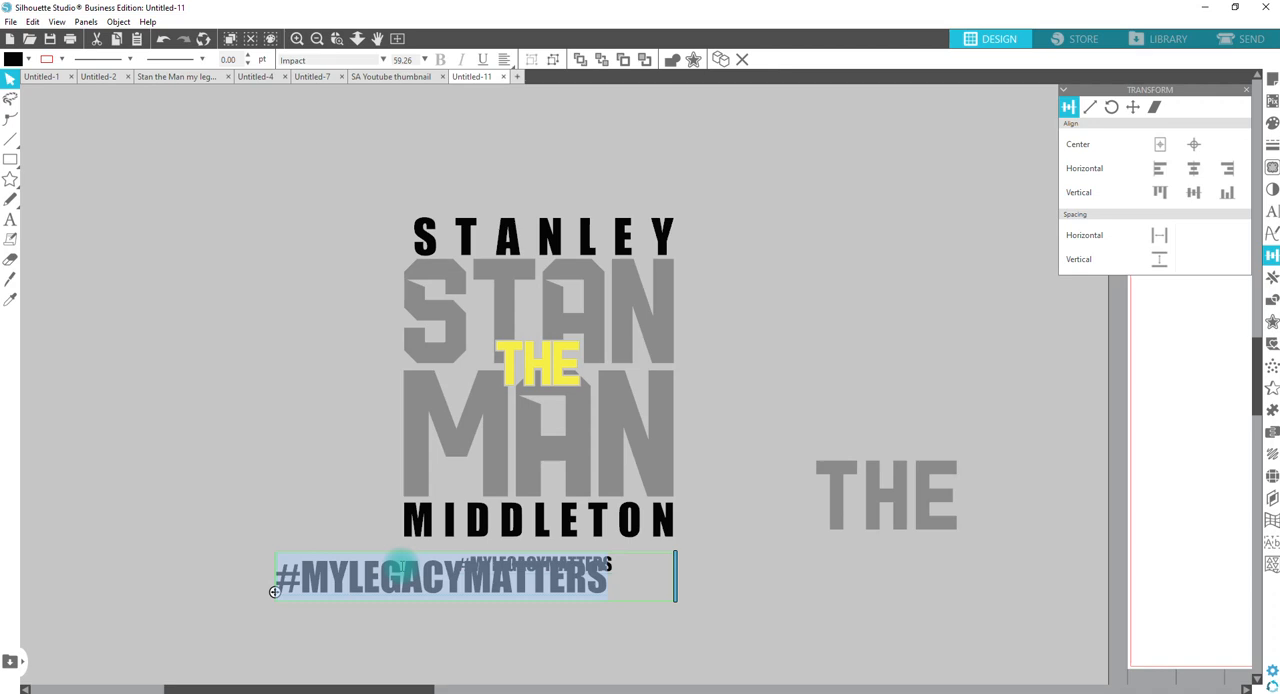
text(7.00)
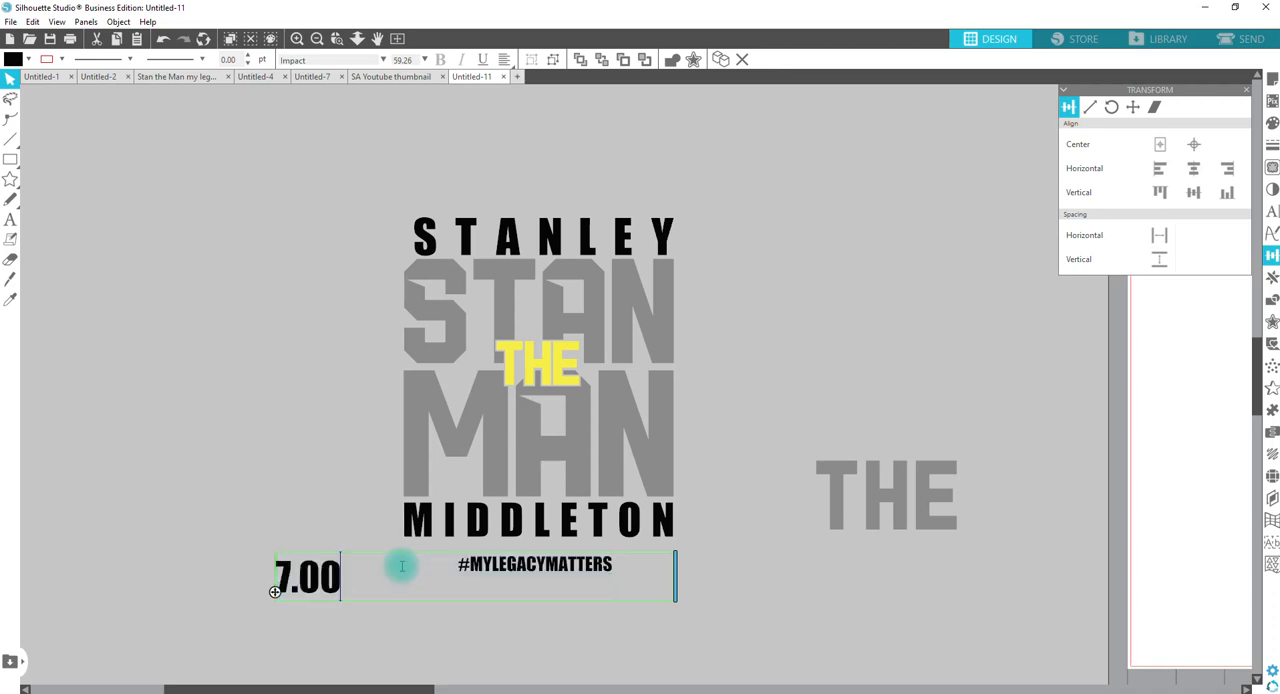
text(.00)
click(406, 638)
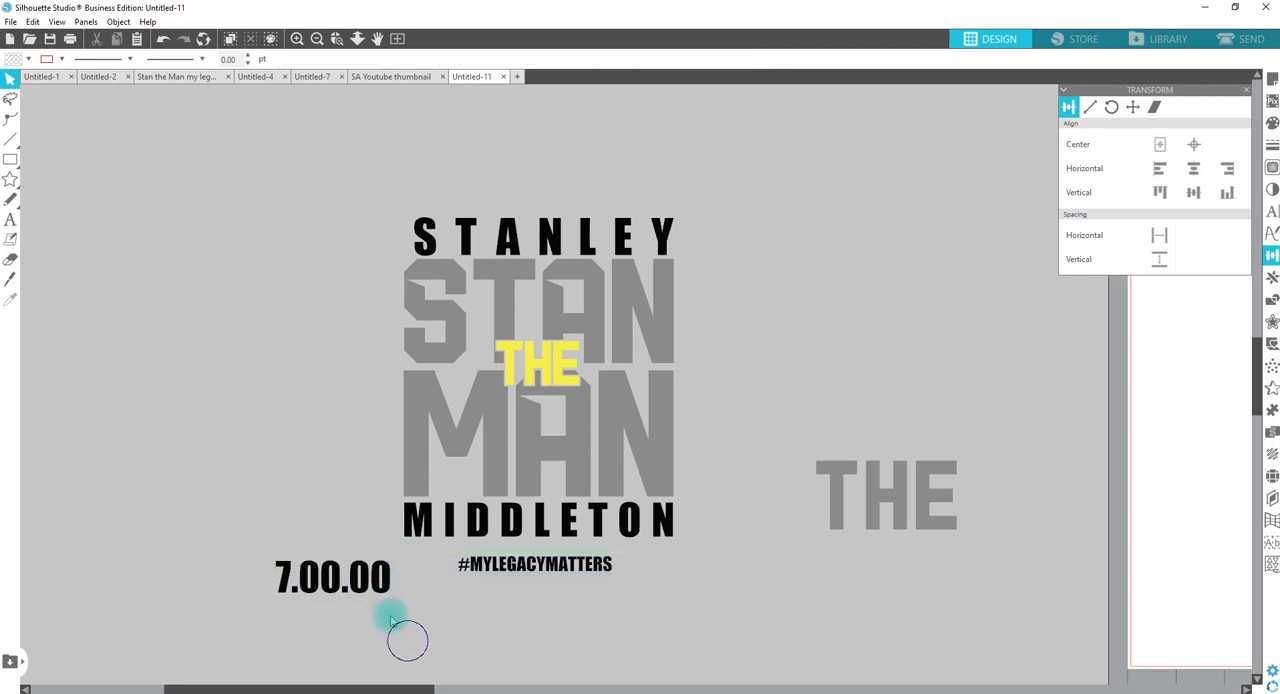
Step: Copy the 7.00.00 text to the right of the hashtag, narrow its text box and scale it to 32.57 pt
click(386, 597)
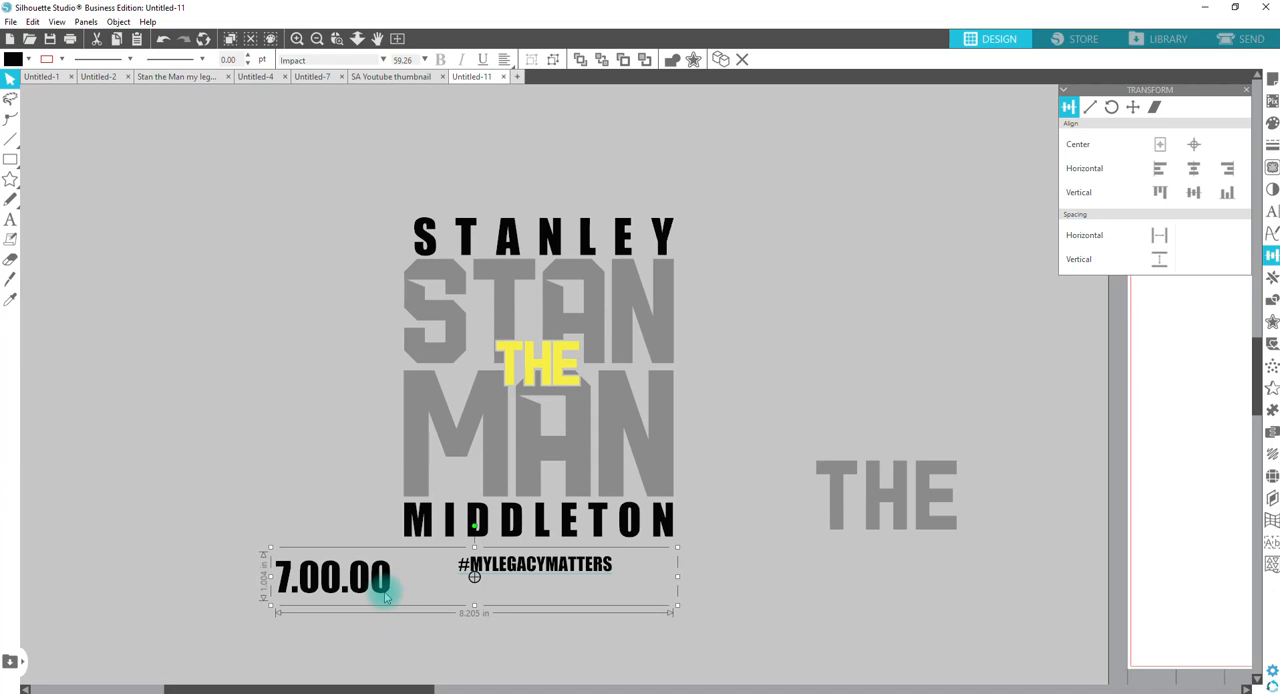
drag(386, 597, 723, 580)
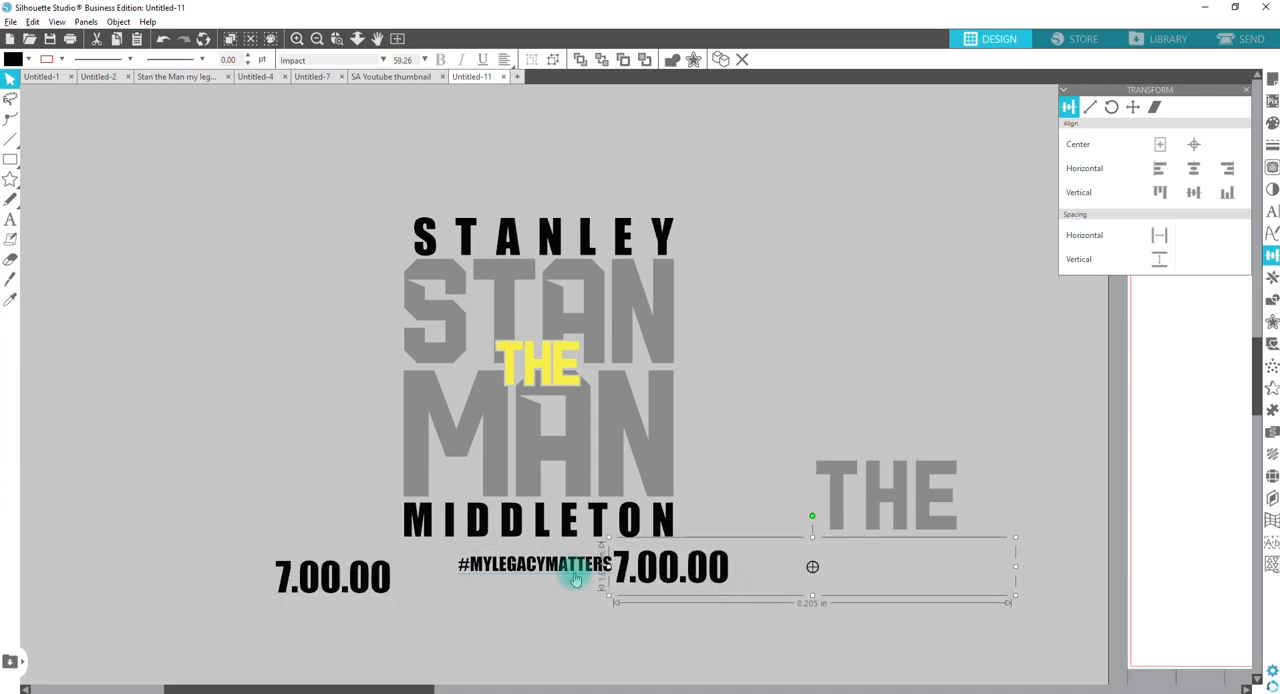
double_click(650, 567)
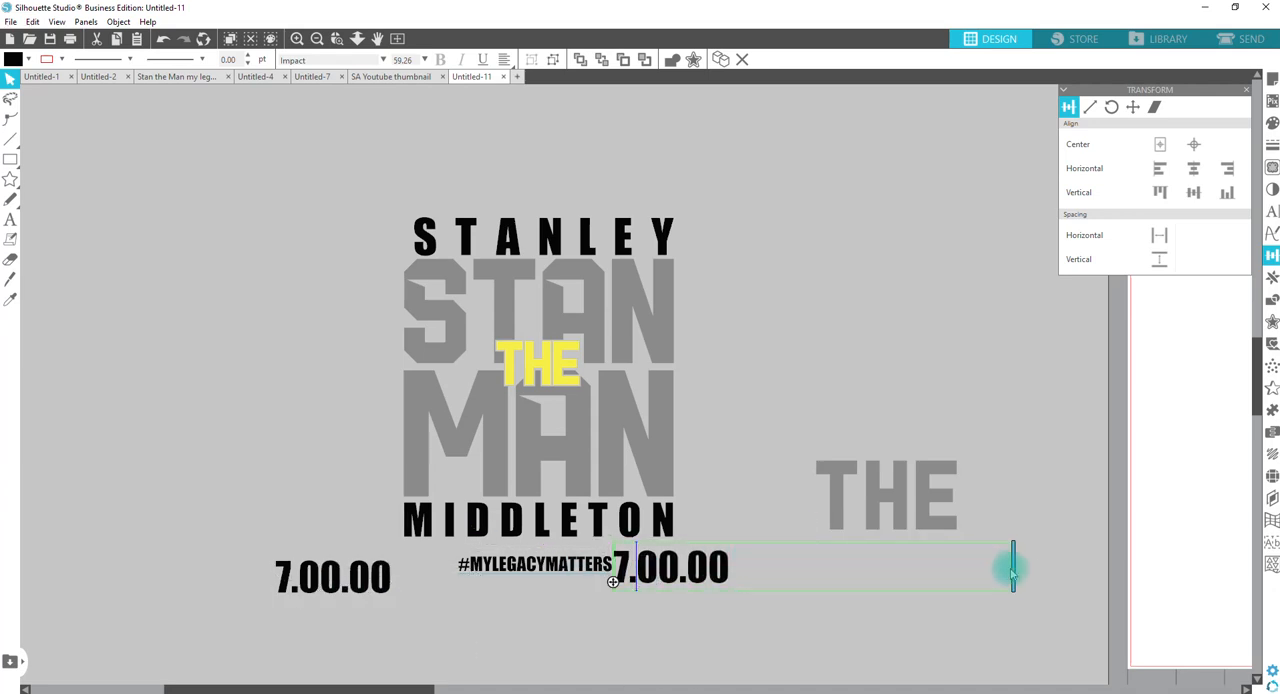
drag(1013, 568, 690, 557)
click(728, 587)
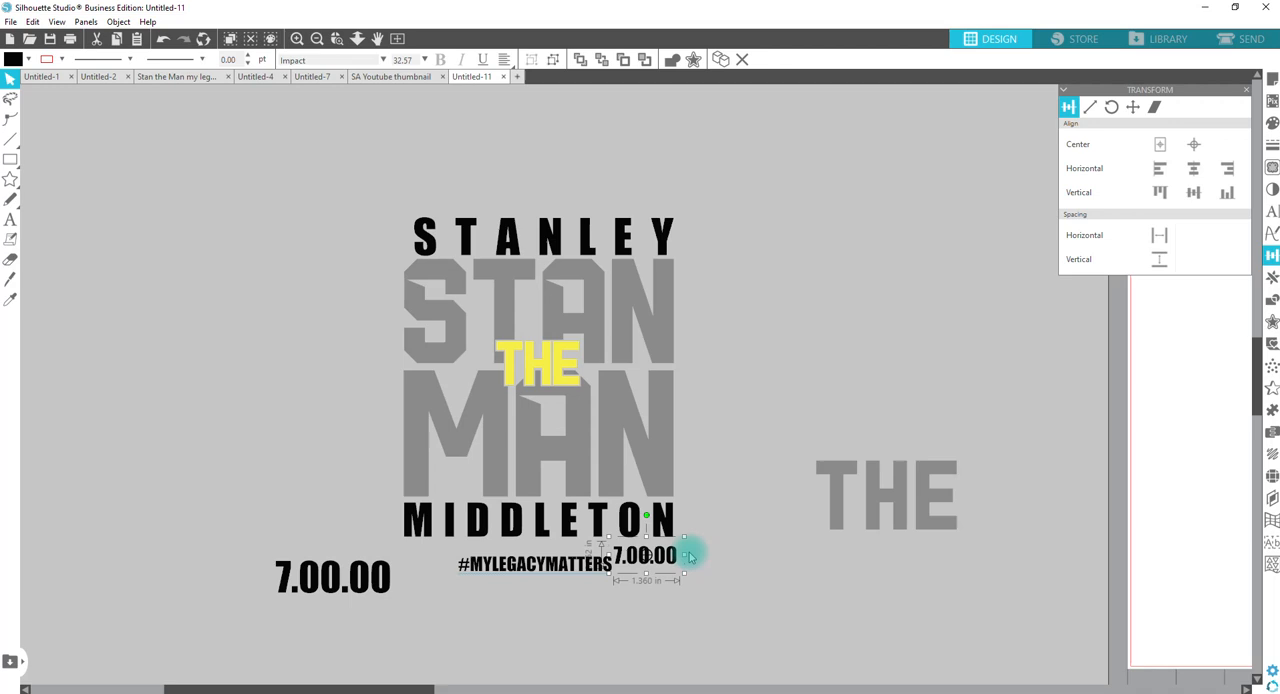
Step: Delete the oversized 7.00.00 text and place a copy of the small one under the start of the last name
click(380, 580)
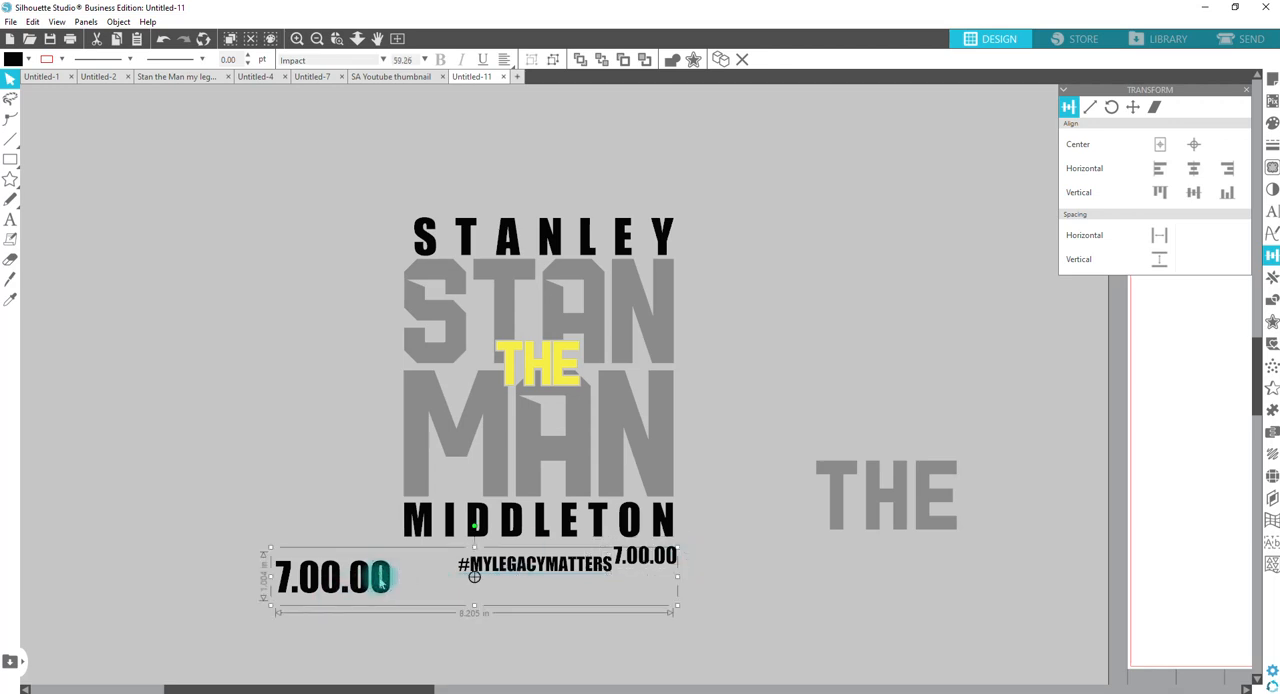
key(Delete)
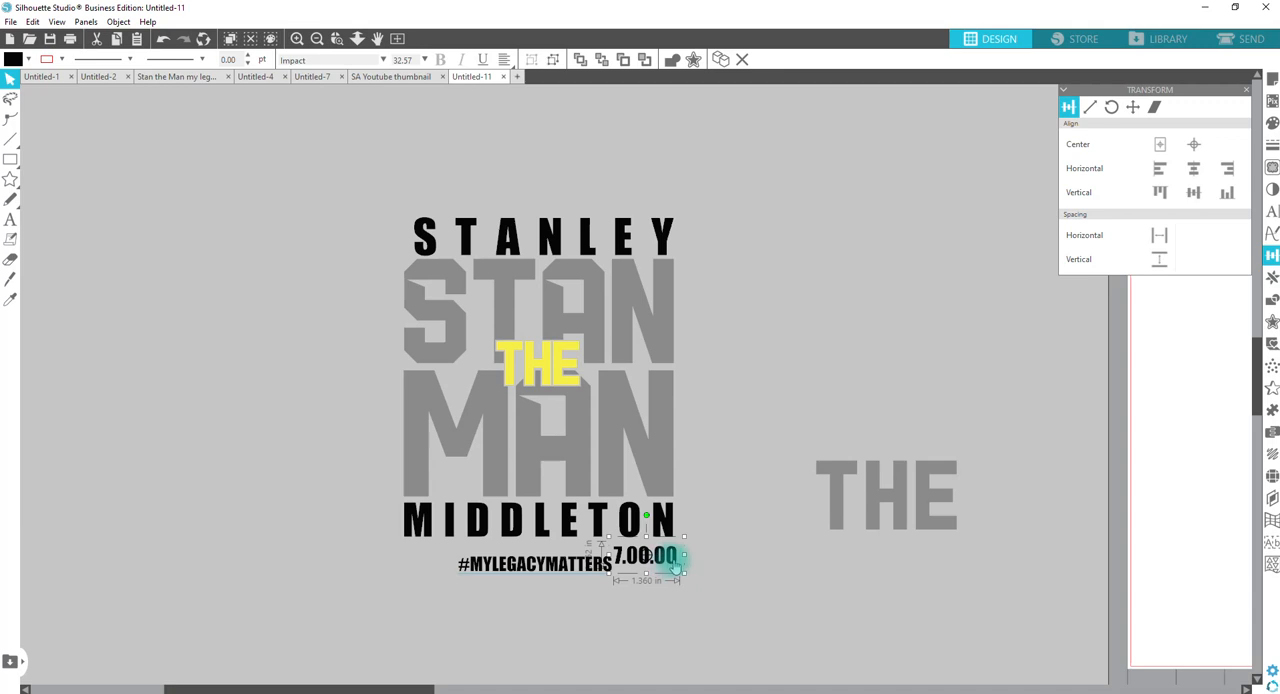
drag(676, 566, 467, 563)
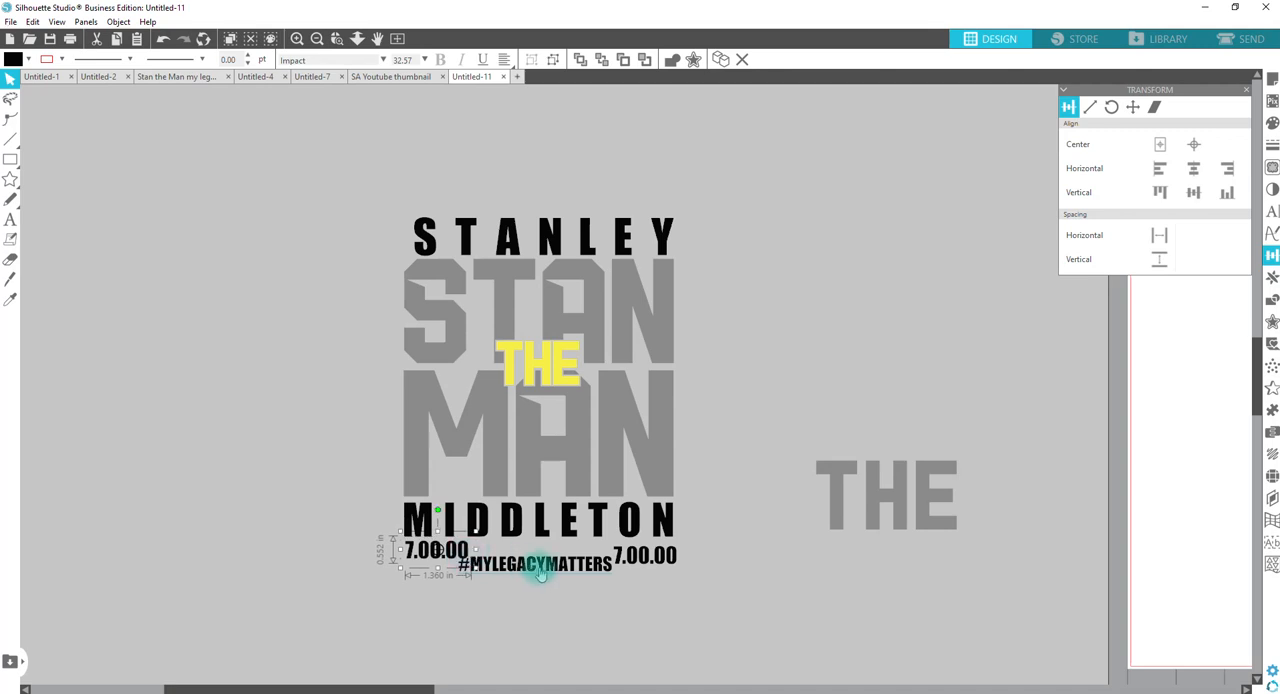
Step: Fit the hashtag between the two 7.00.00 texts at 24.74 pt and line up the right-hand date with the last name's end
click(606, 576)
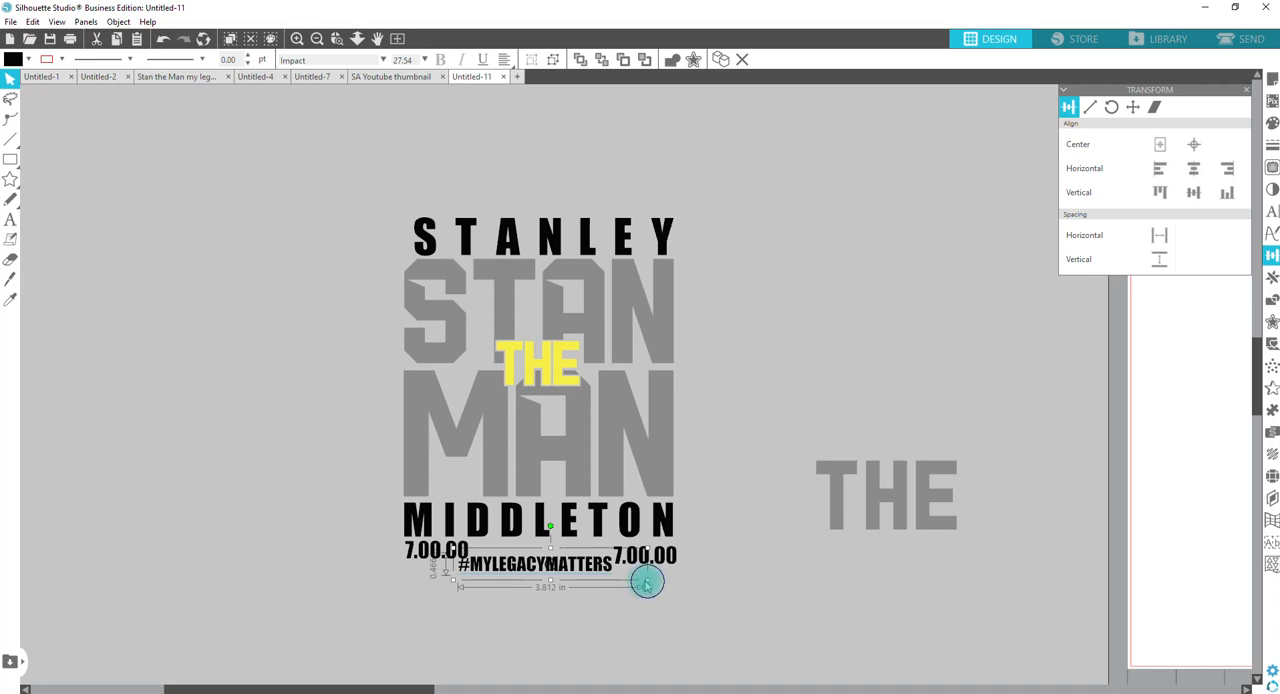
drag(646, 582, 637, 553)
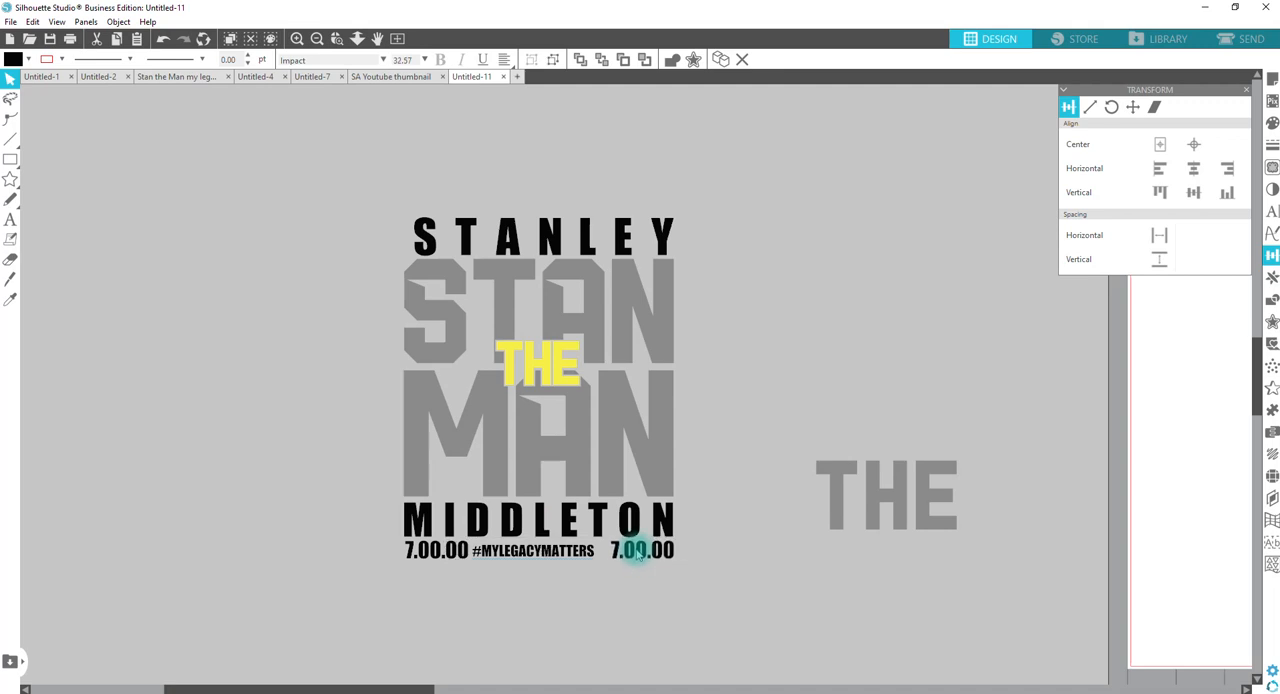
click(535, 556)
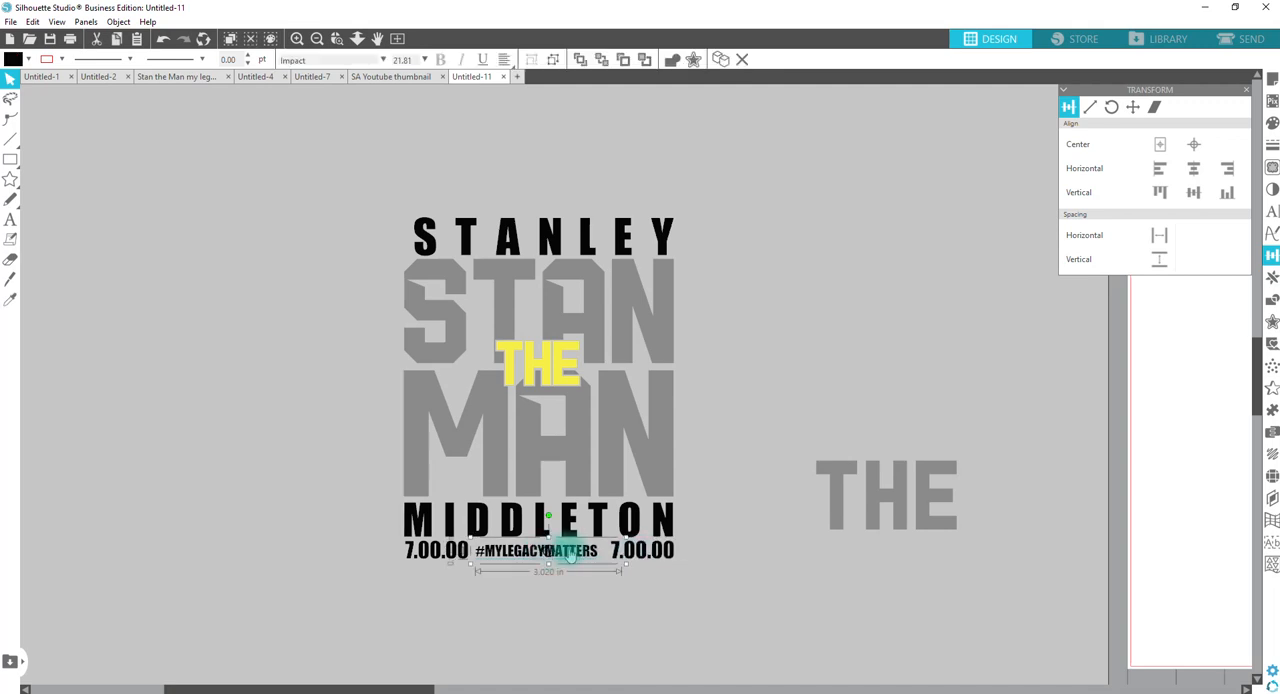
drag(623, 567, 645, 574)
Step: Select both 7.00.00 texts and scale them down together to 29.22 pt
shift+click(428, 549)
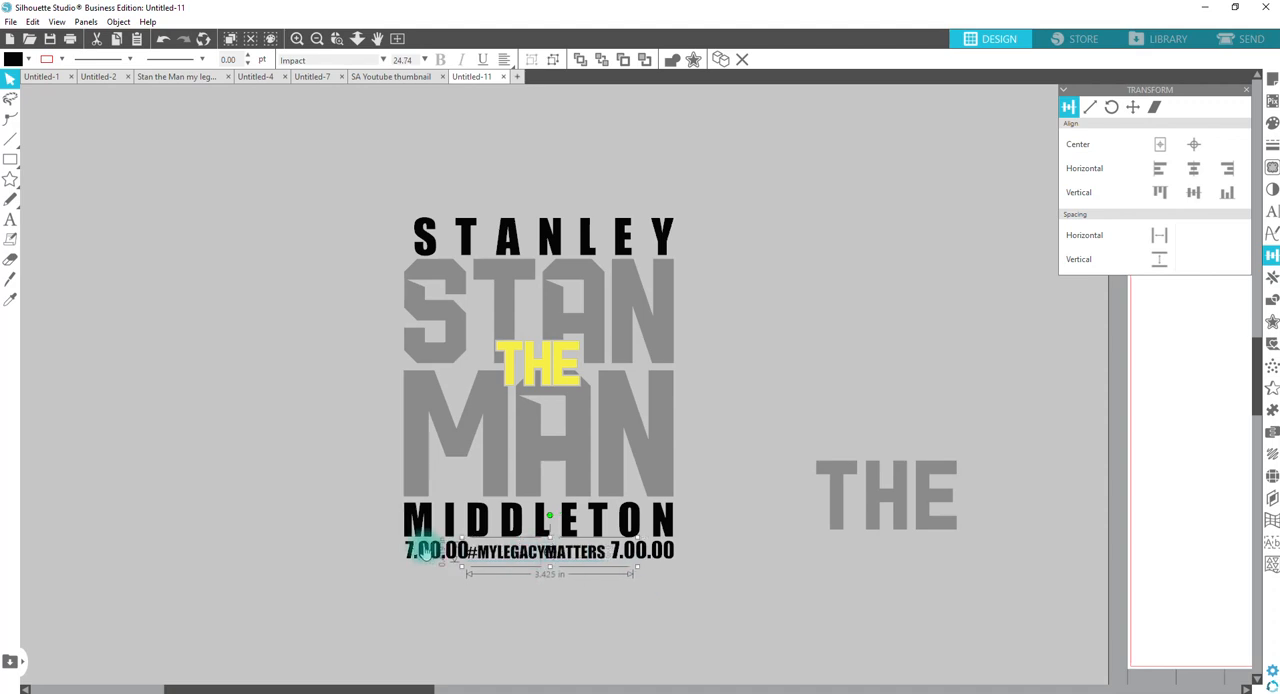
shift+click(622, 558)
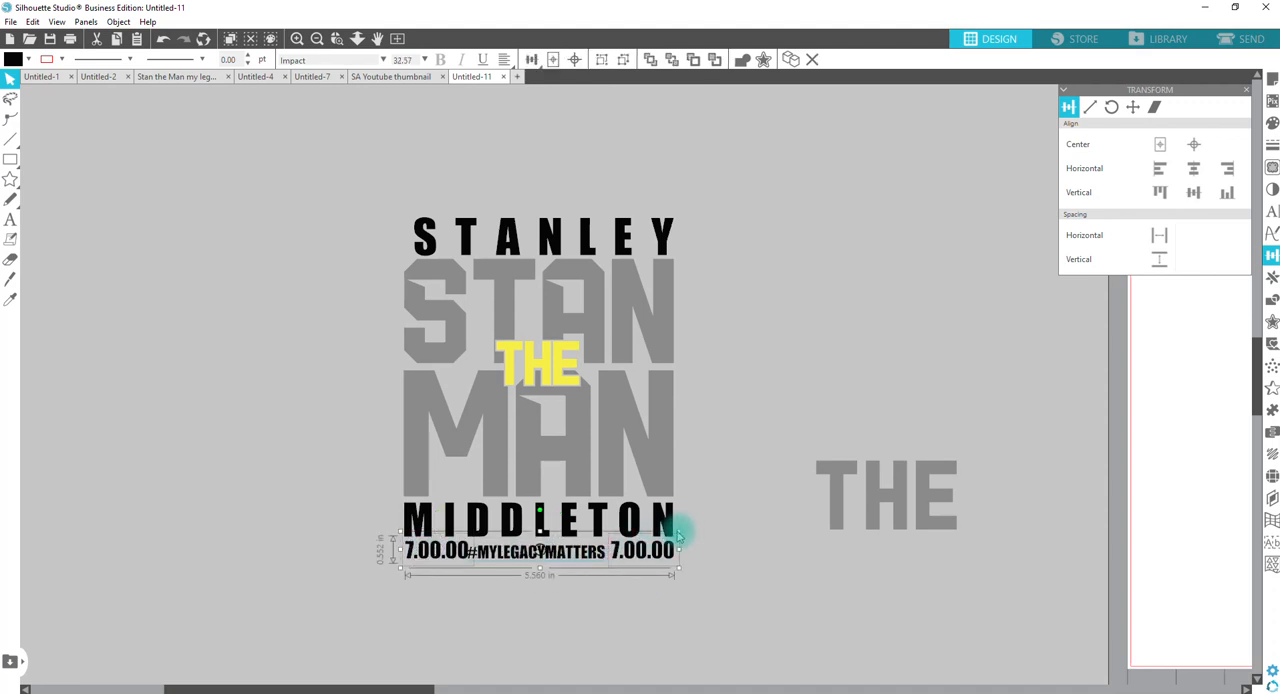
drag(678, 533, 653, 551)
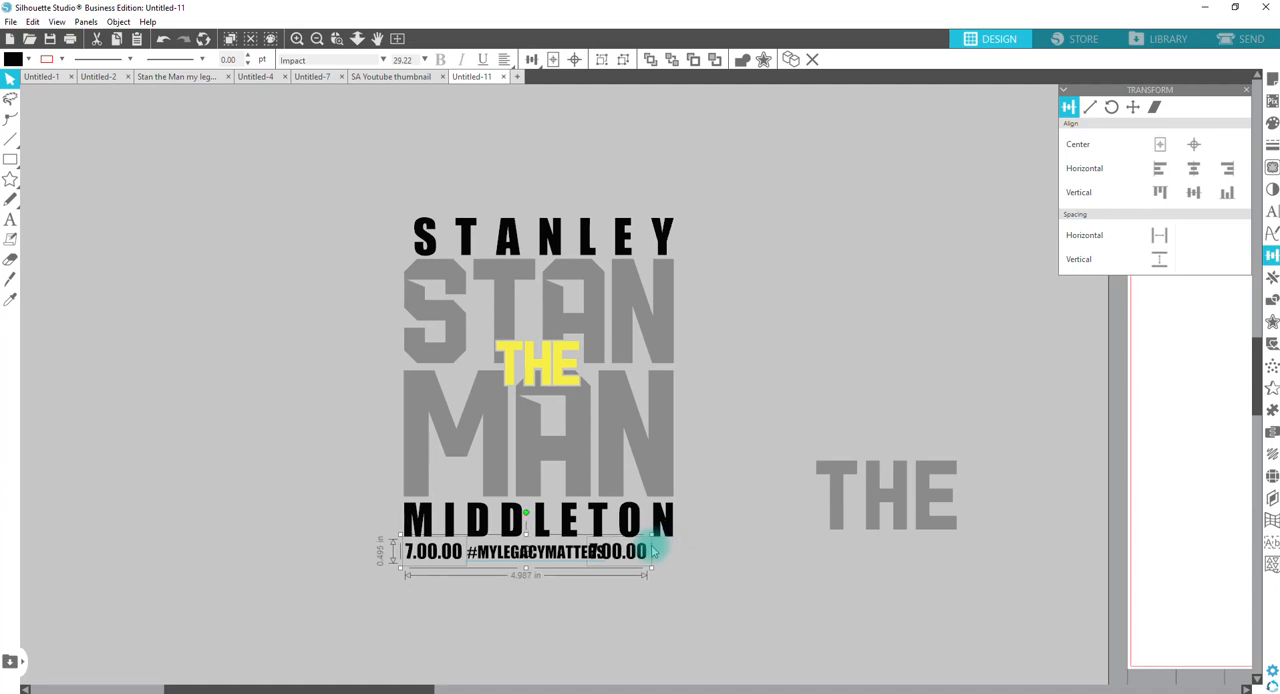
Step: Select both 7.00.00 texts under the last name and convert them to paths
click(660, 577)
click(630, 552)
shift+click(432, 553)
right_click(435, 560)
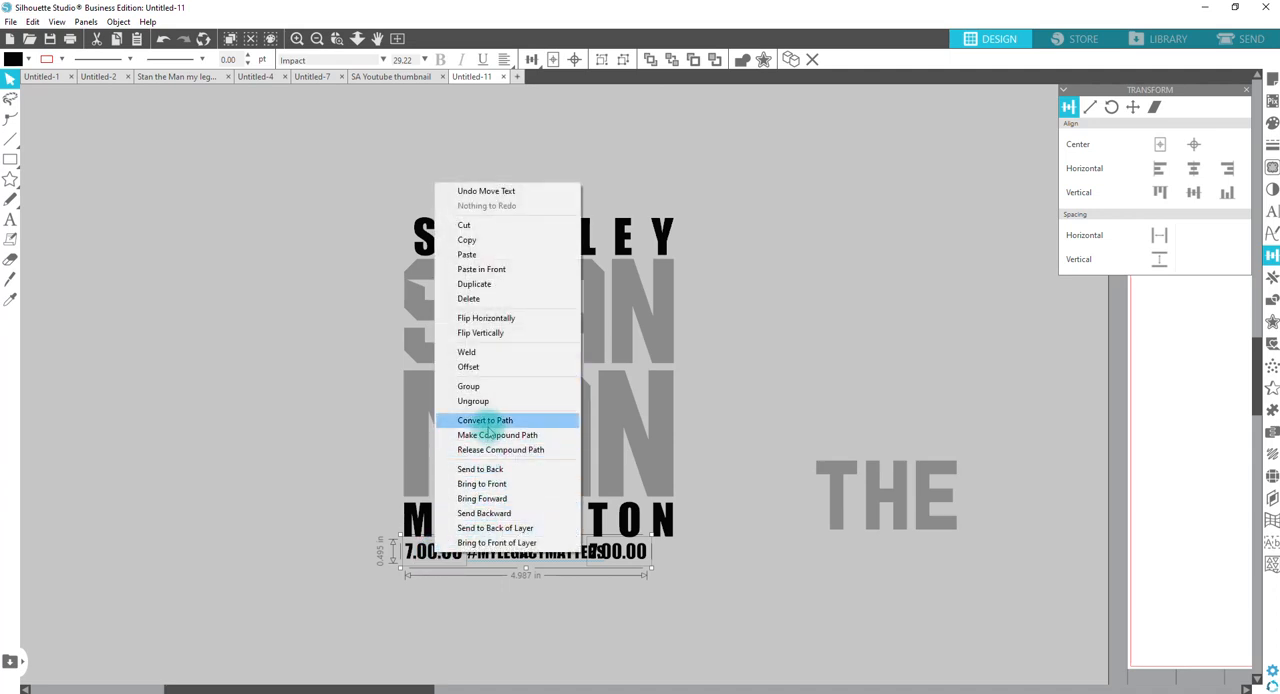
click(488, 420)
Step: Align the second date with the last name's right edge and the first date with its left edge
click(632, 554)
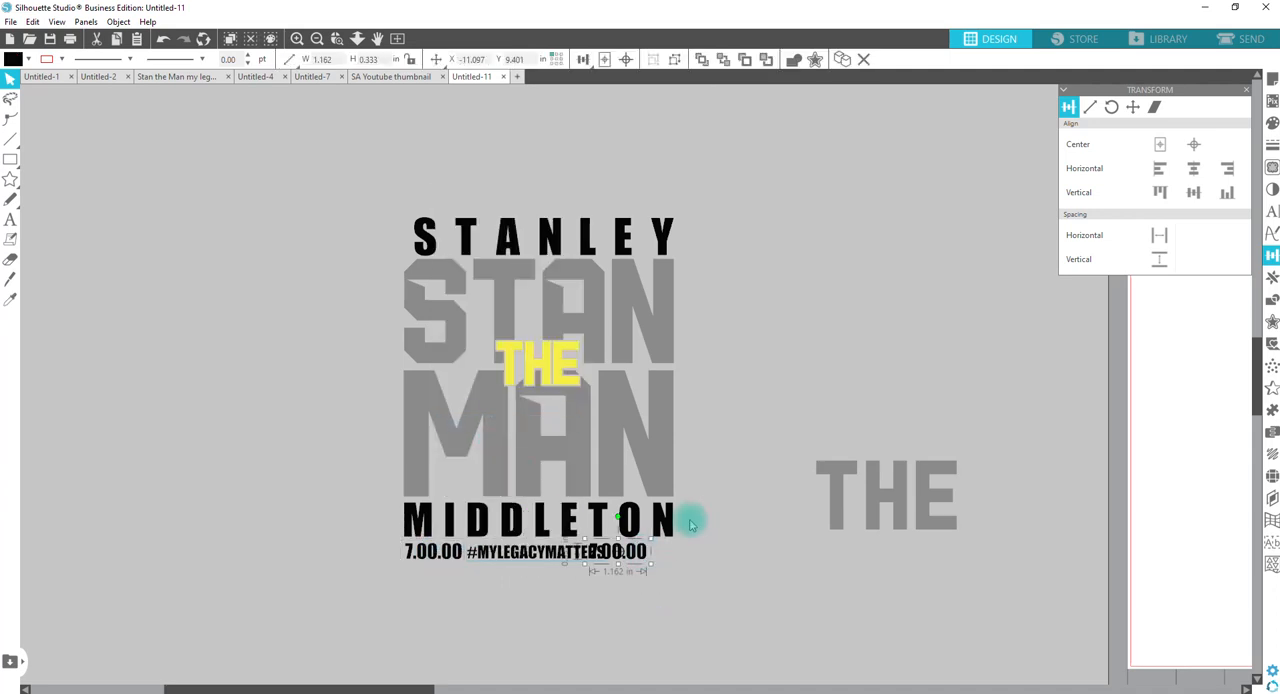
shift+click(672, 532)
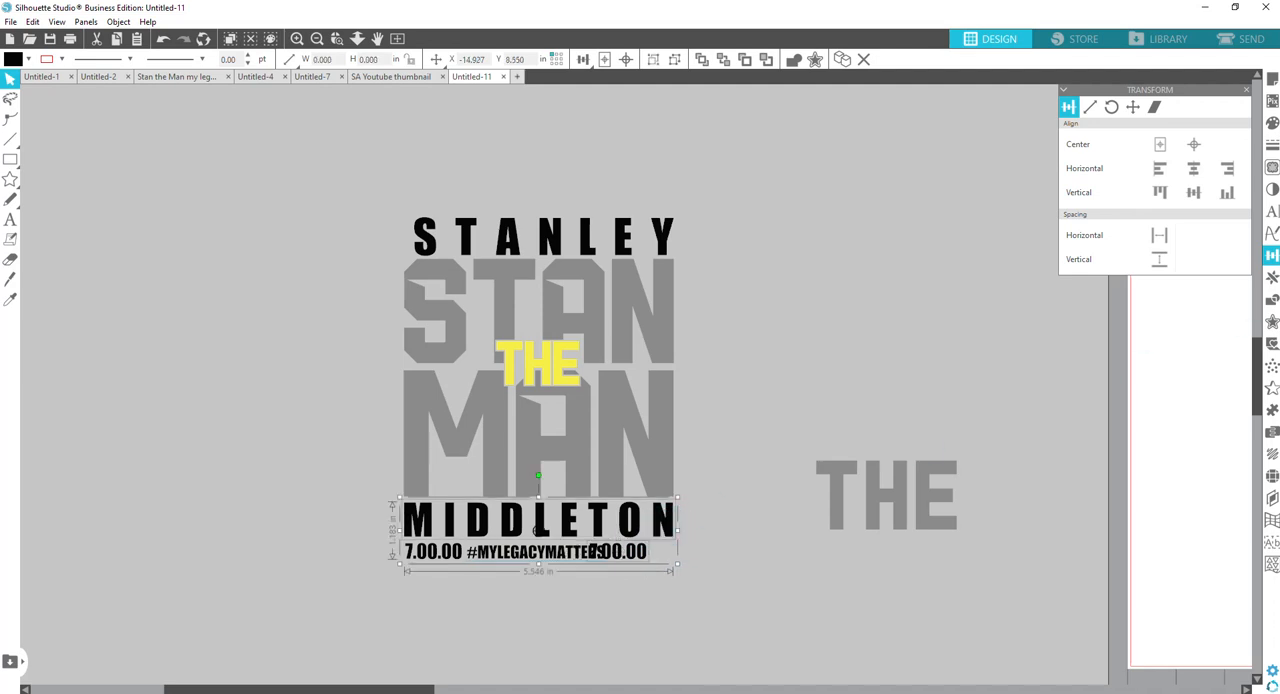
click(1230, 170)
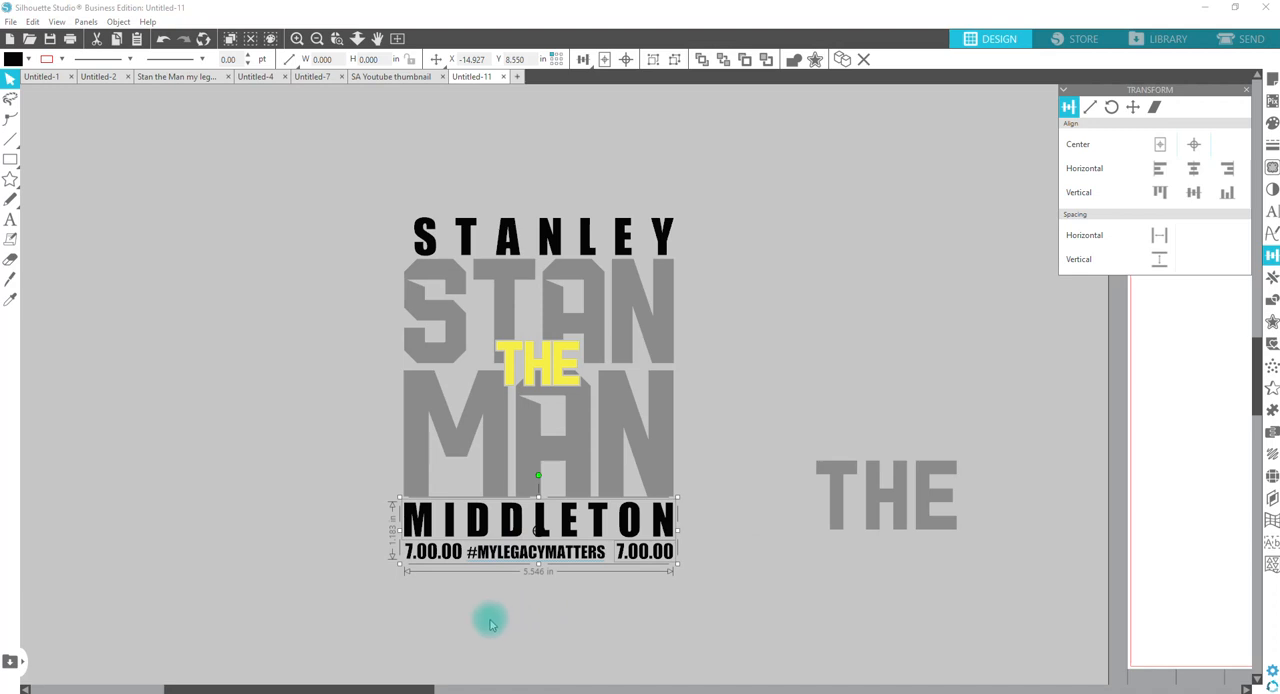
click(446, 590)
click(421, 553)
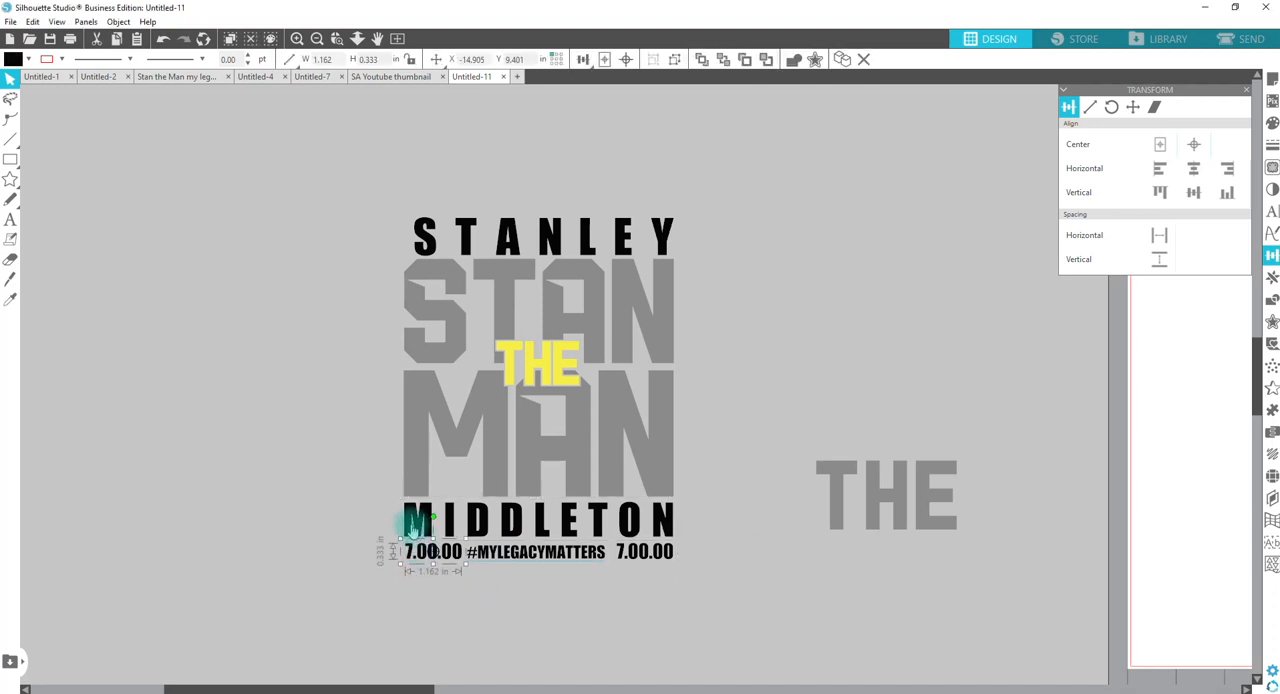
shift+click(412, 525)
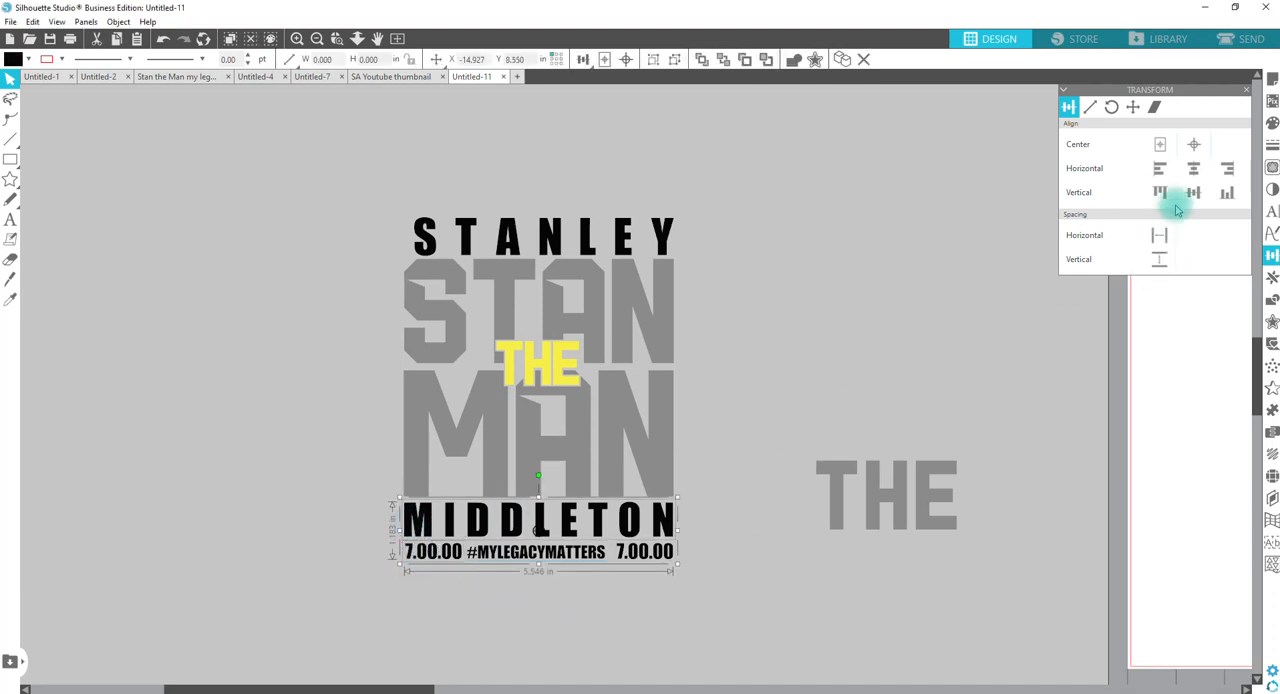
click(1158, 170)
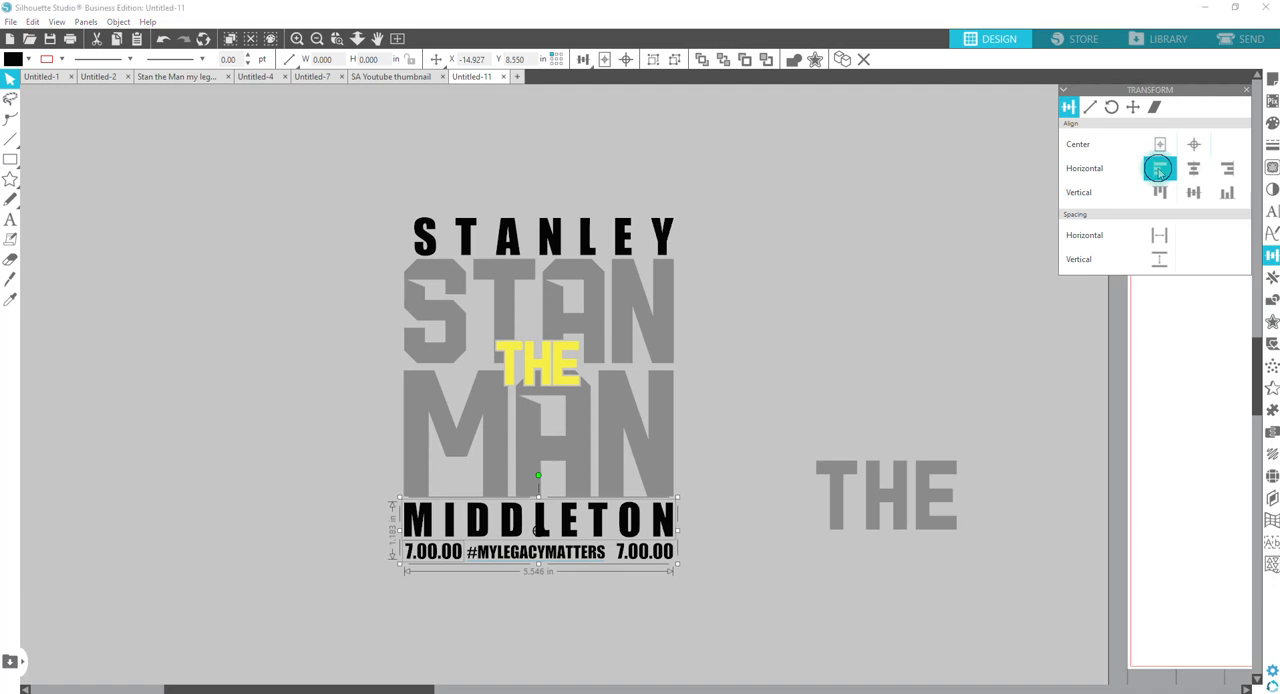
click(560, 607)
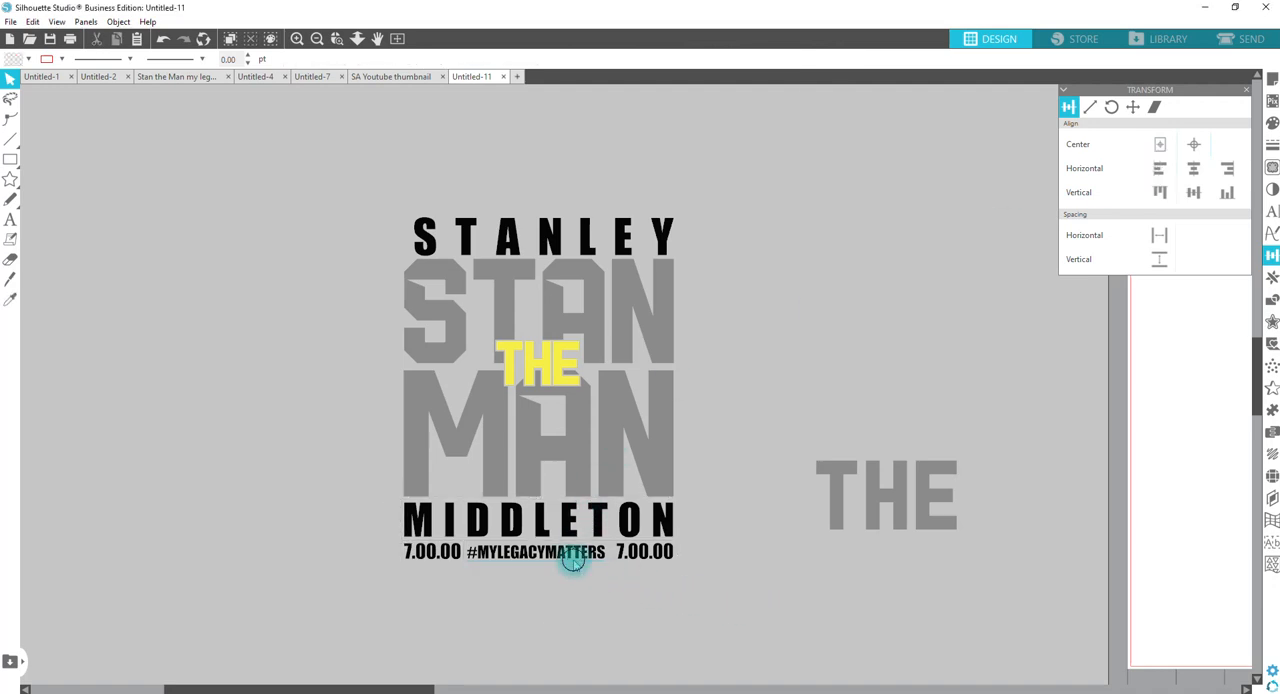
Step: Convert the hashtag between the dates to a path, centre it vertically with both dates and space all three evenly horizontally
right_click(574, 561)
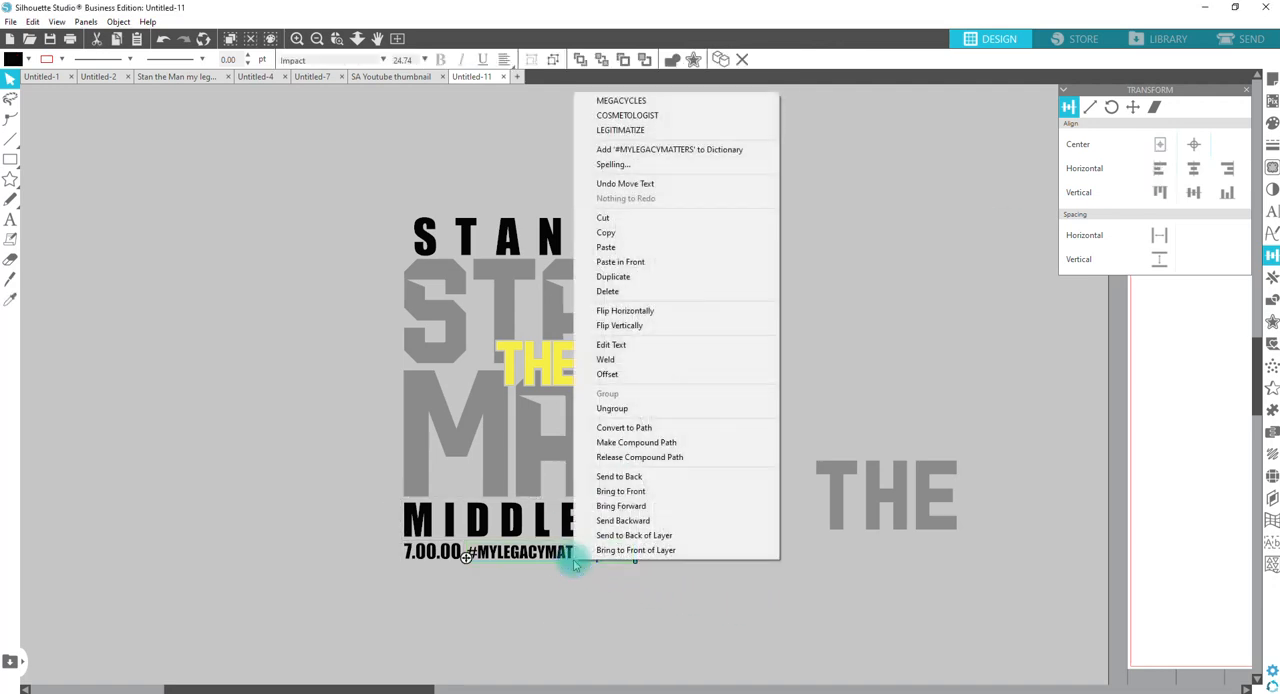
click(623, 427)
shift+click(417, 551)
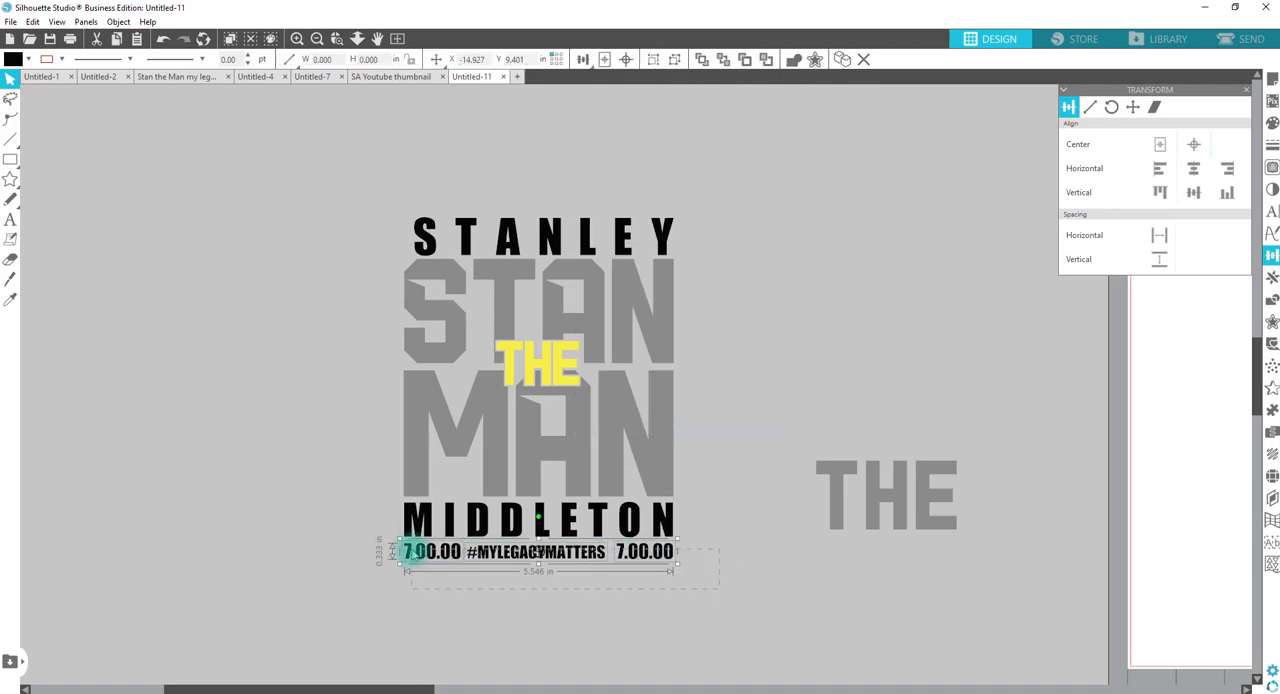
click(1195, 194)
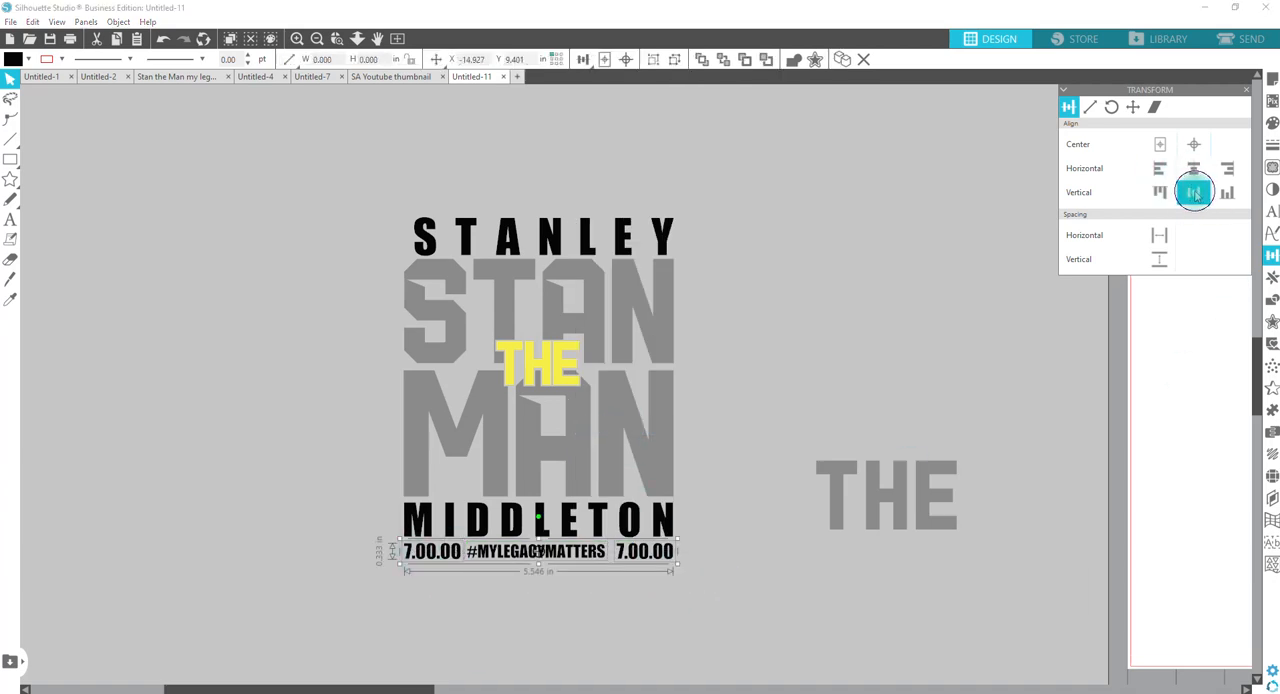
click(1160, 238)
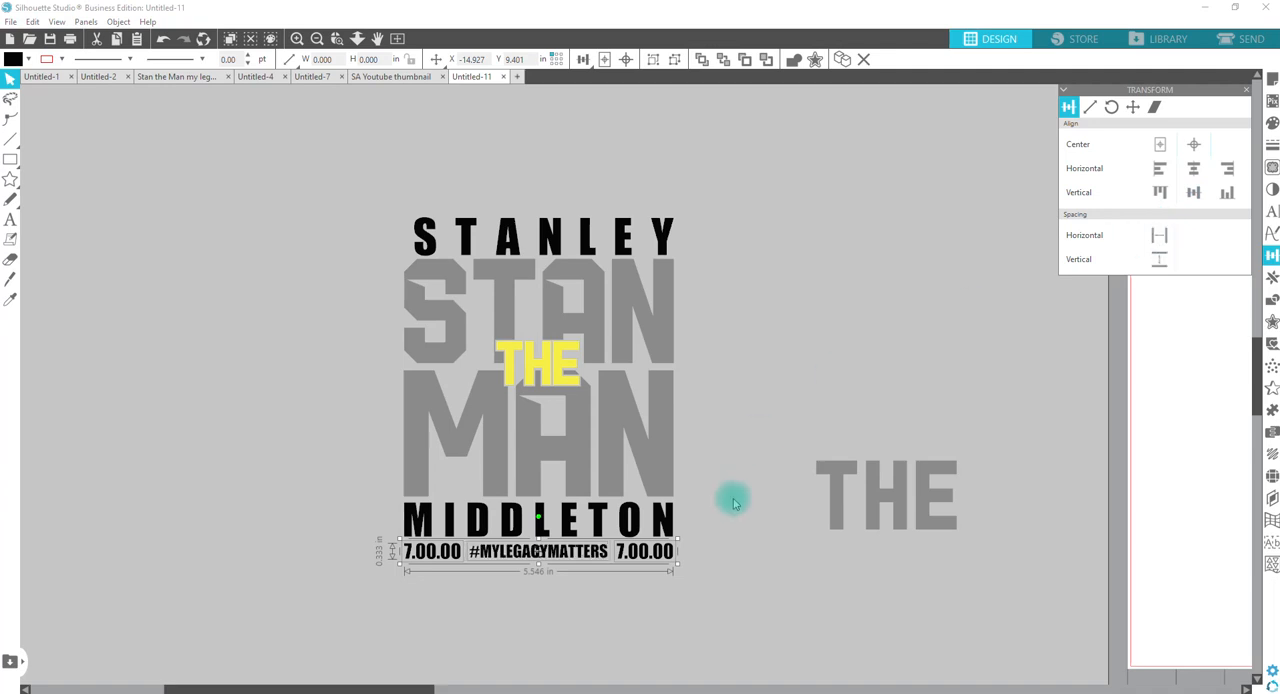
click(780, 577)
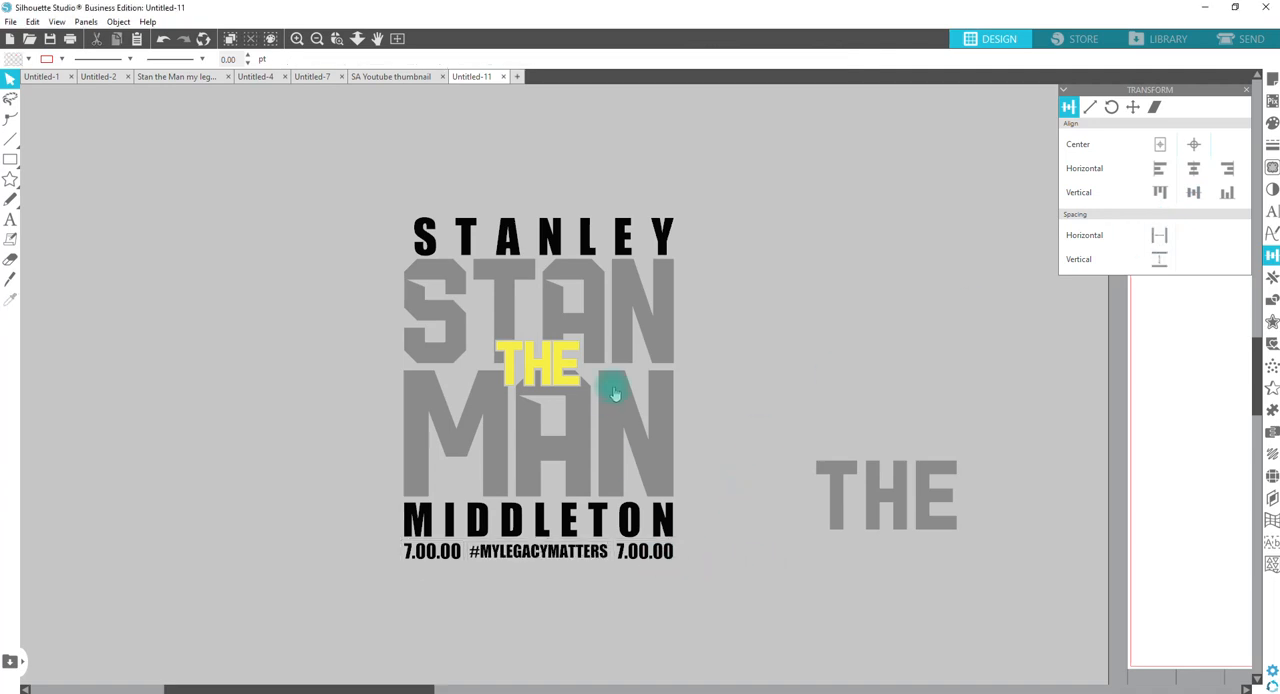
Step: Move the spare large hashtag text above the first name and select all of its text for editing
scroll(589, 100, up, 3)
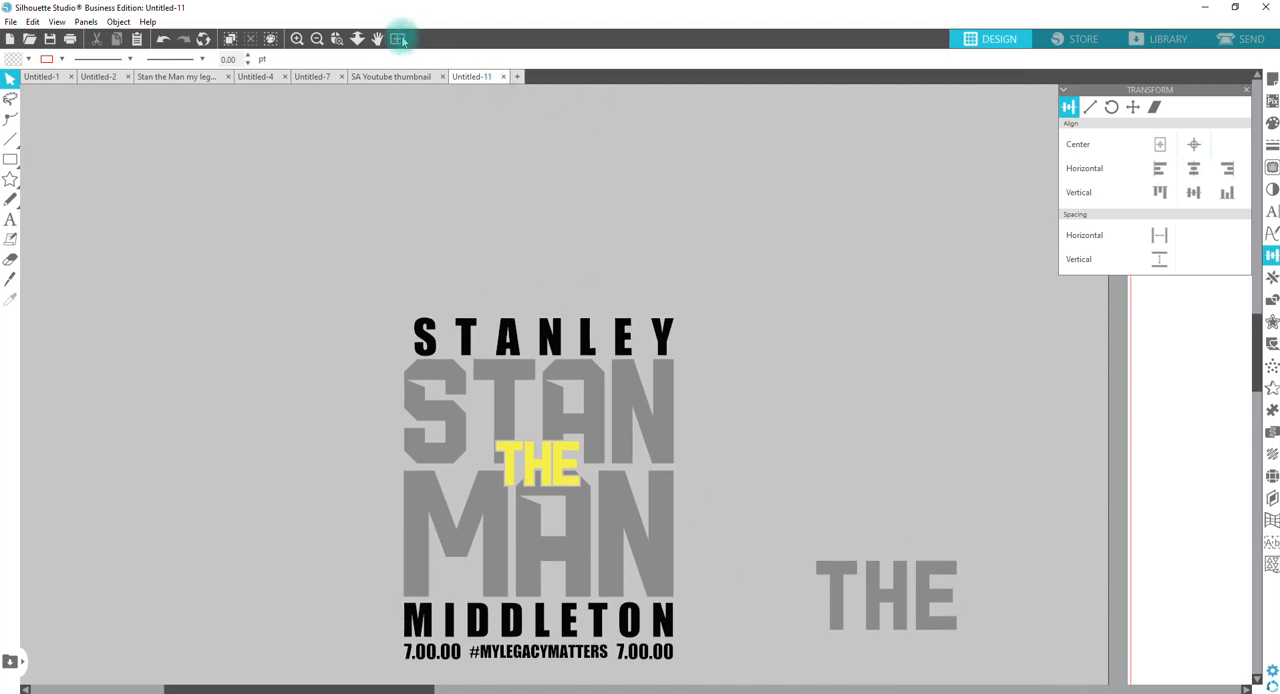
click(357, 38)
drag(409, 166, 412, 85)
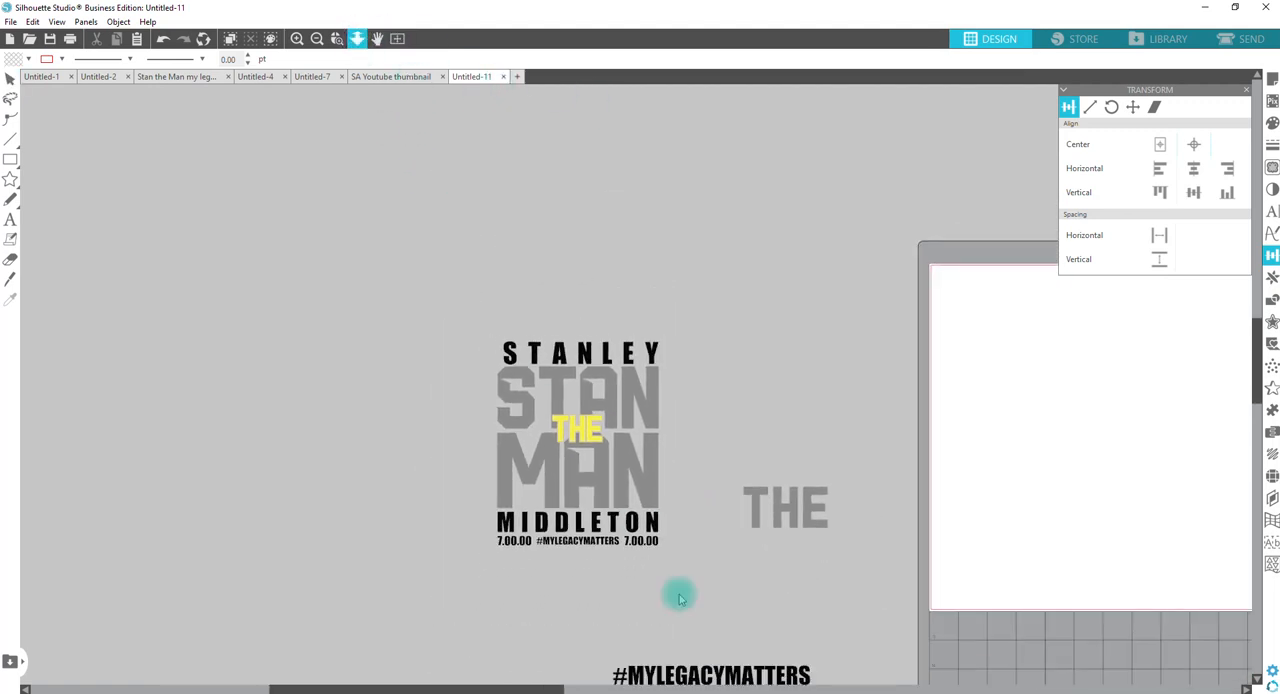
drag(685, 680, 560, 345)
key(z)
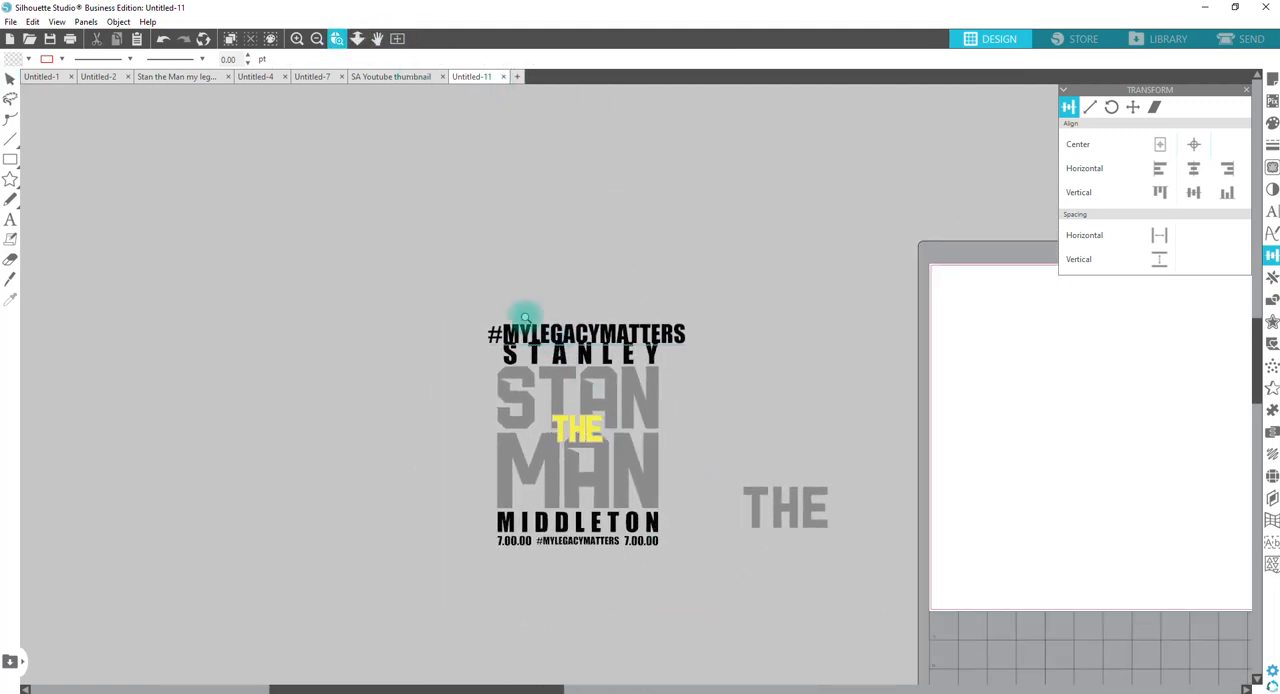
drag(494, 290, 643, 332)
double_click(643, 332)
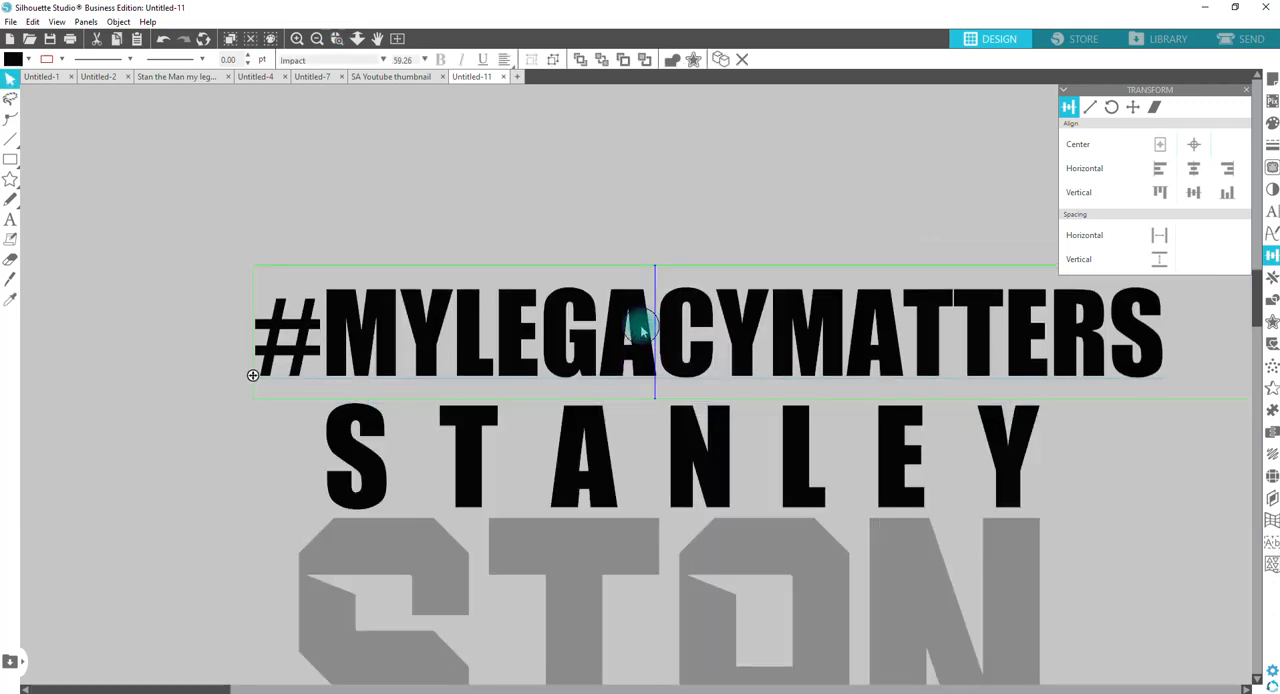
key(ctrl+a)
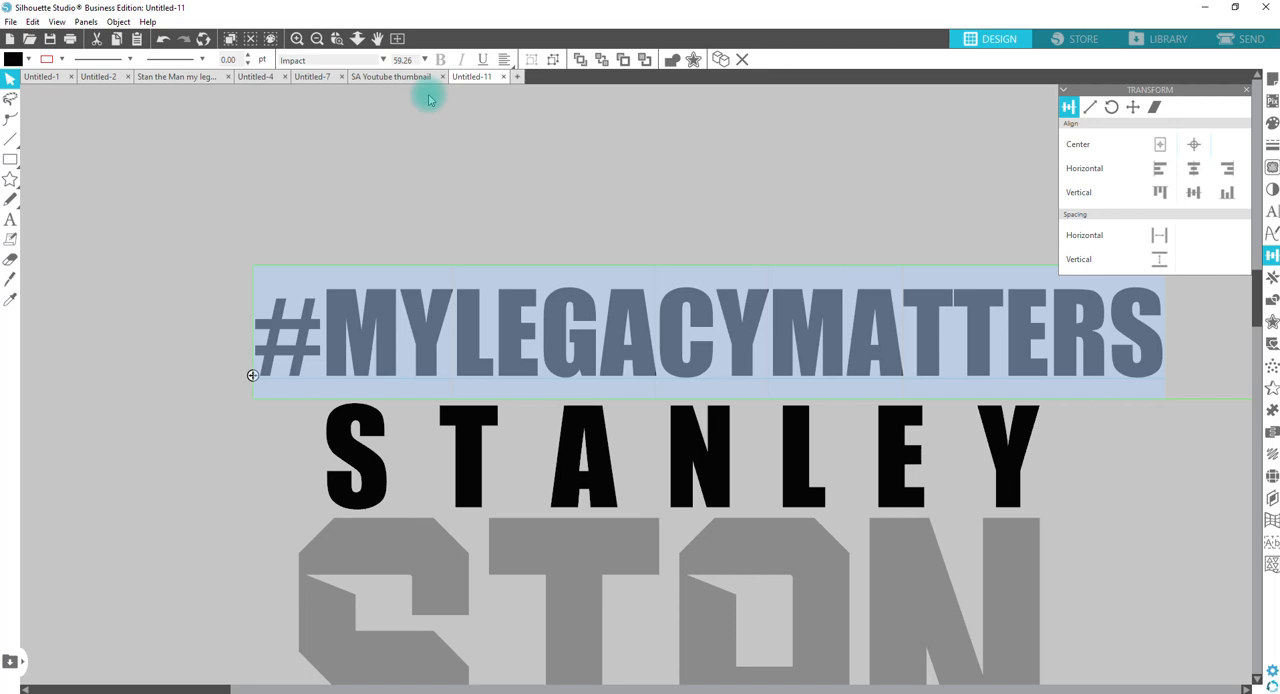
Step: Copy the grey two-line "Father, Brother, Son, Husband, Grandson, Nephew, Cousin, FRIEND" text from the Stan the Man my legacy matters document
click(175, 77)
click(605, 269)
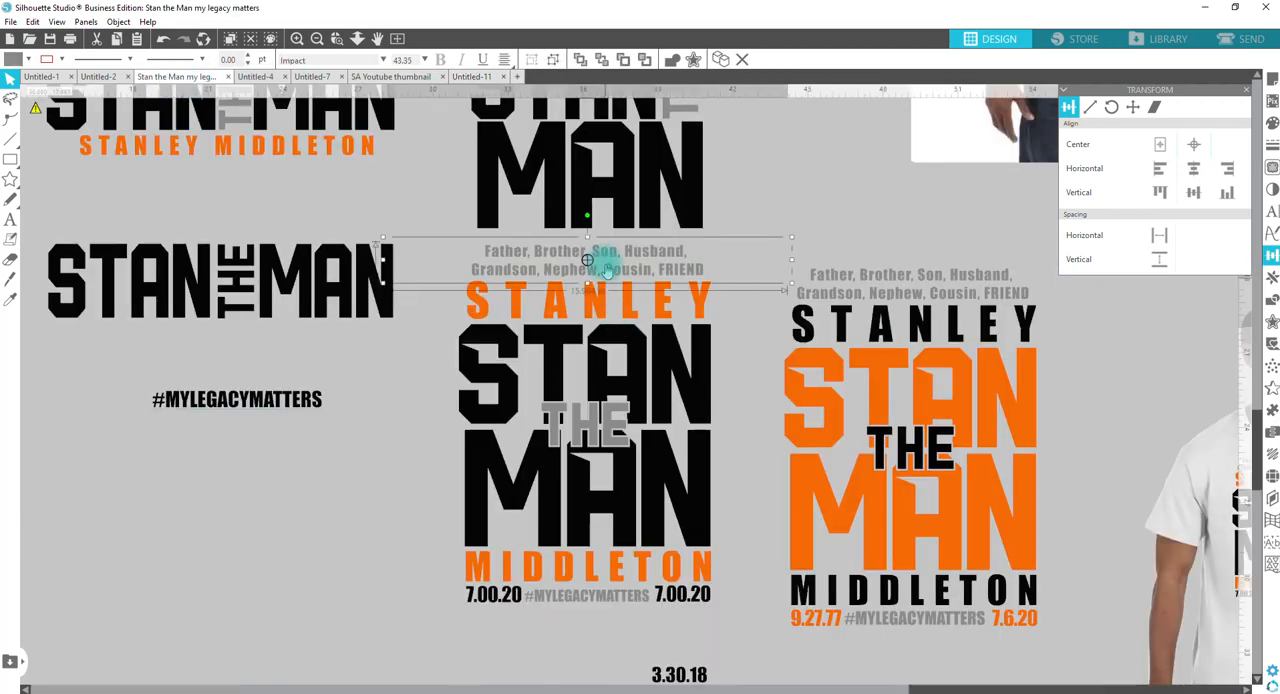
key(i)
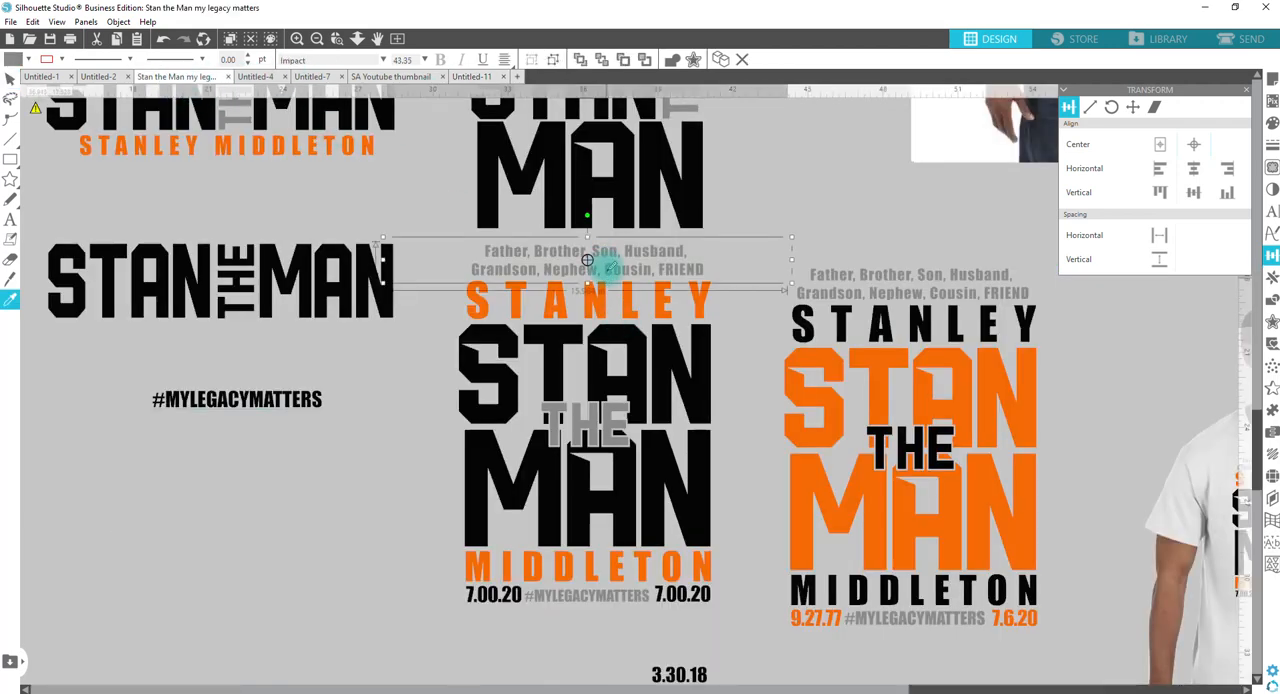
click(761, 210)
click(702, 268)
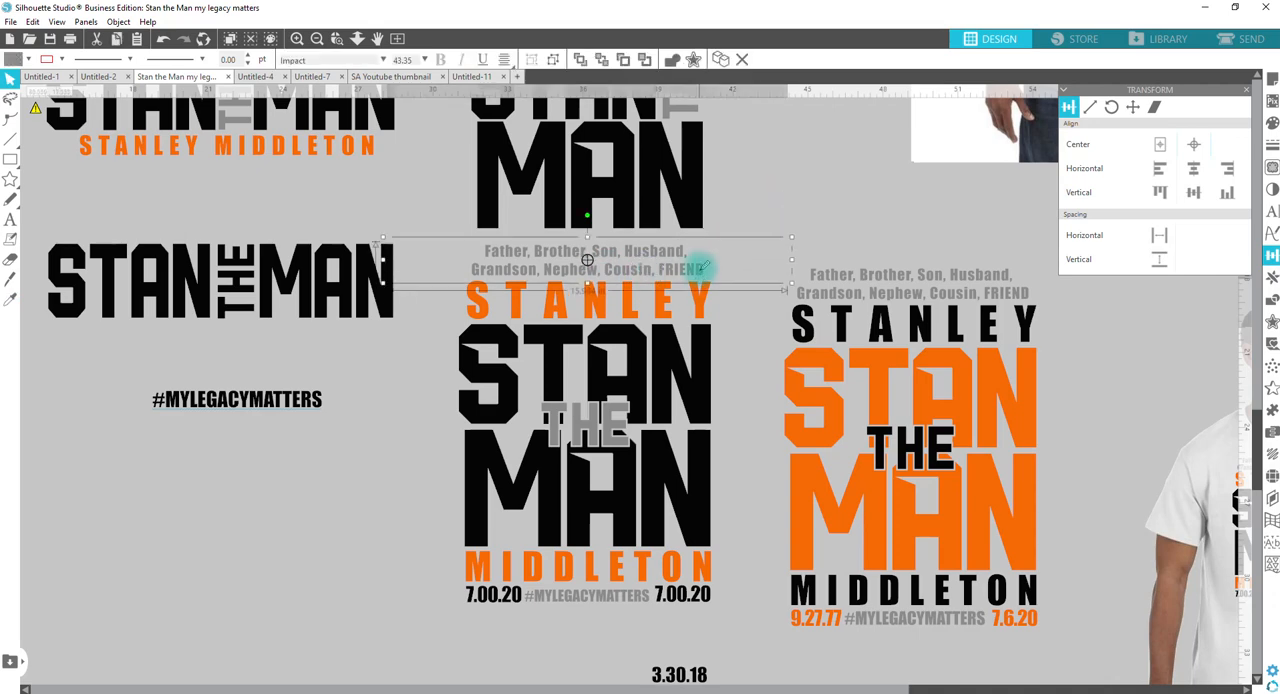
Step: In Untitled-11, delete the large hashtag above the first name and paste the copied family-roles text in its place
click(462, 76)
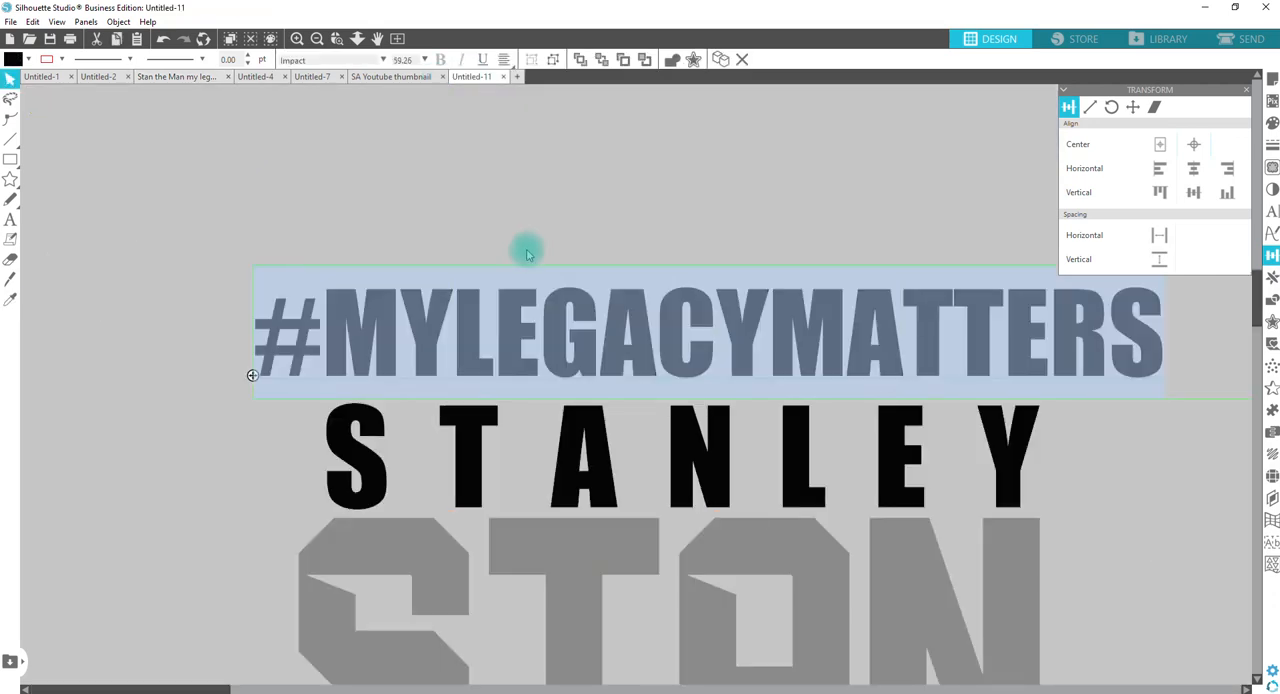
click(600, 257)
click(634, 294)
key(Delete)
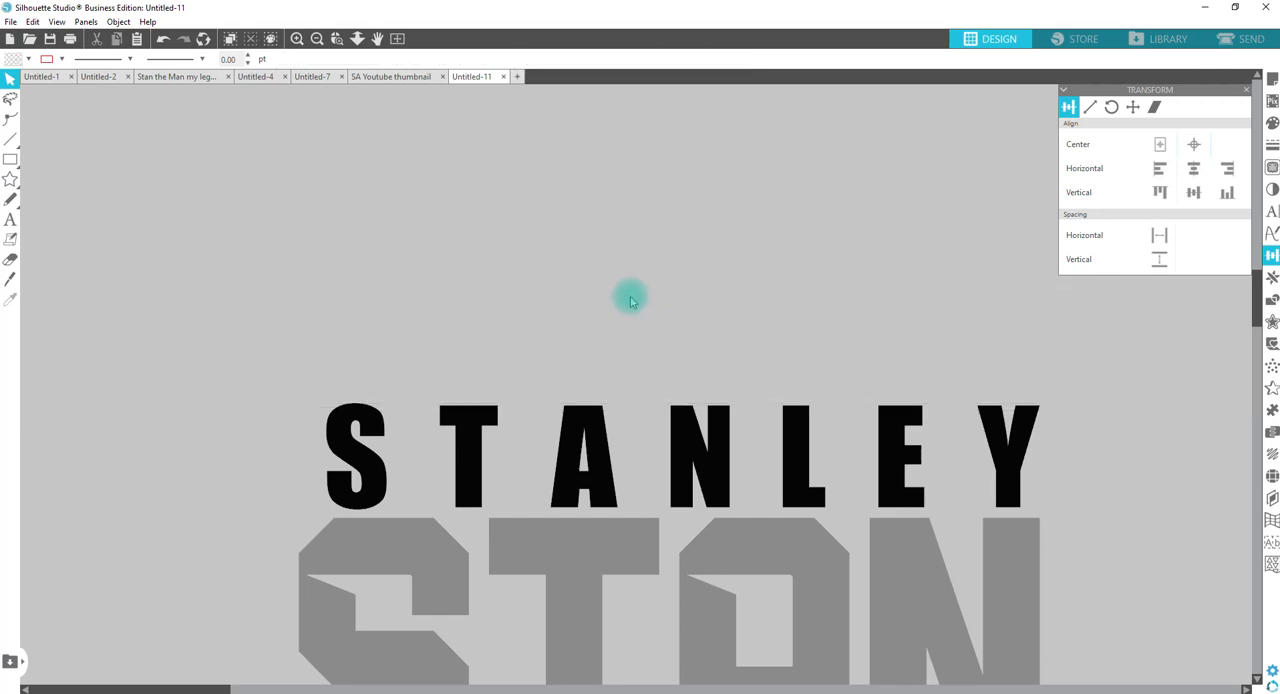
key(ctrl+v)
drag(634, 356, 638, 252)
Step: Delete the spare grey THE text beside the design
click(357, 38)
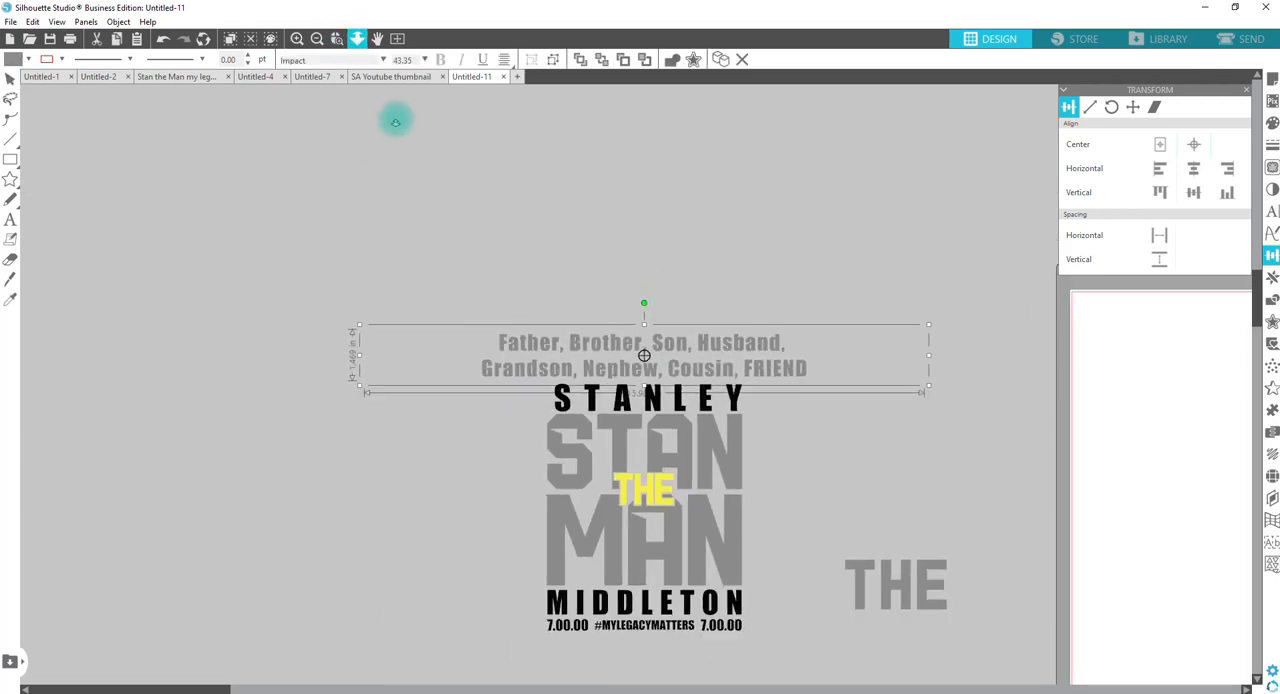
click(866, 572)
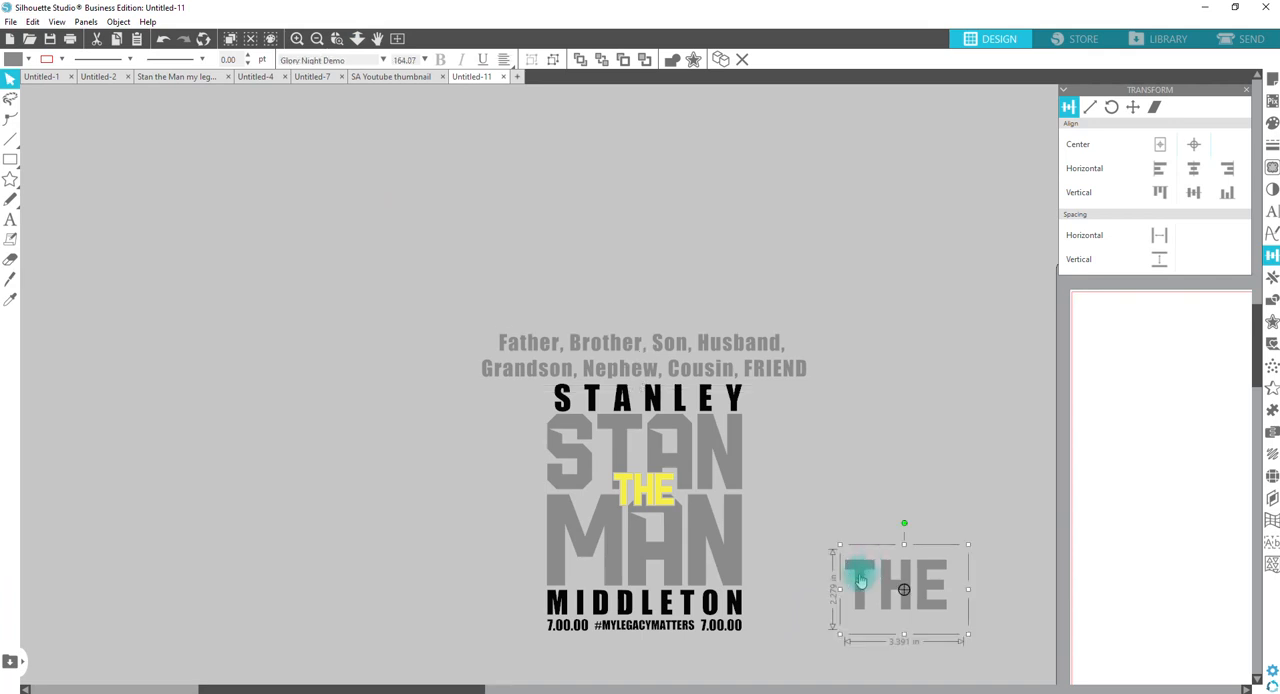
key(Delete)
Step: Try left alignment on the family-roles text and return it to centre alignment
click(646, 345)
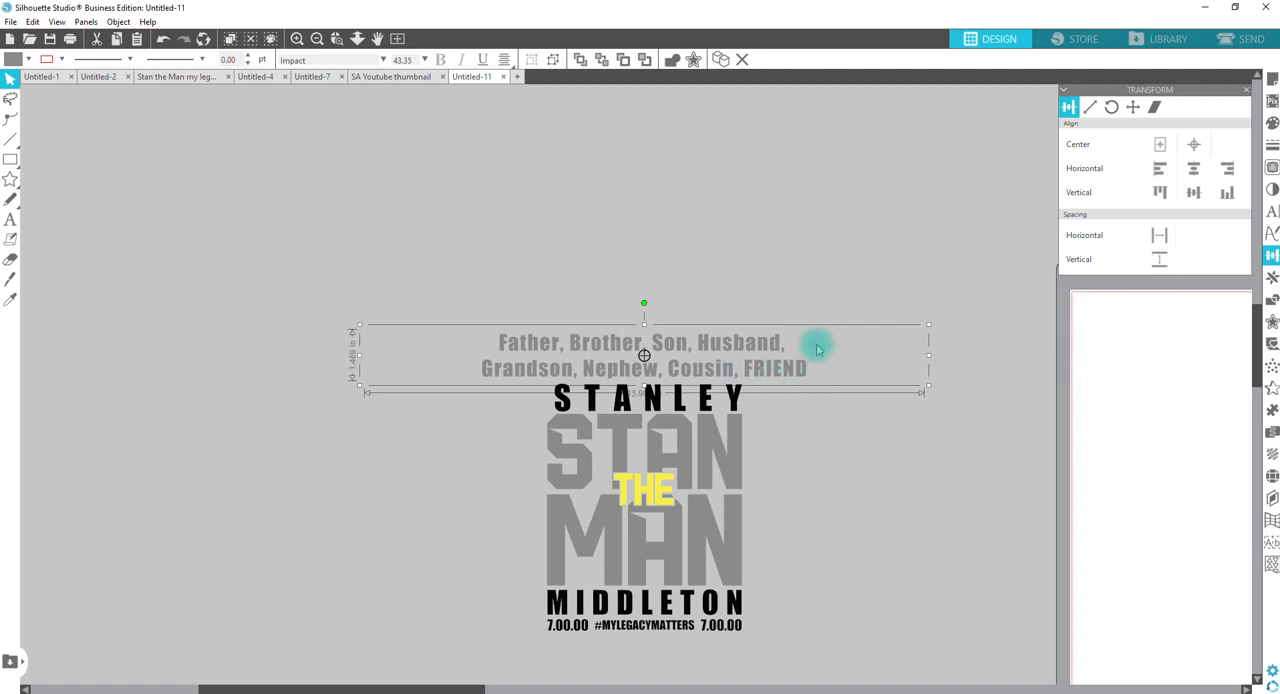
click(1268, 212)
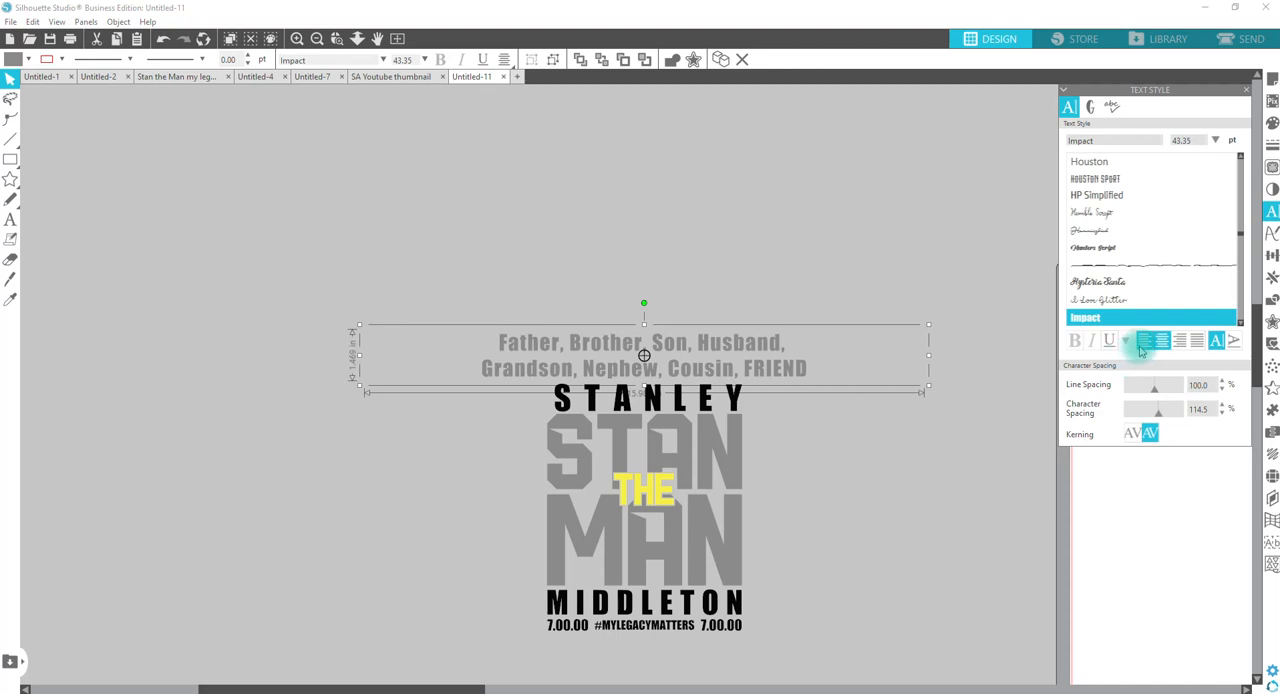
click(1140, 343)
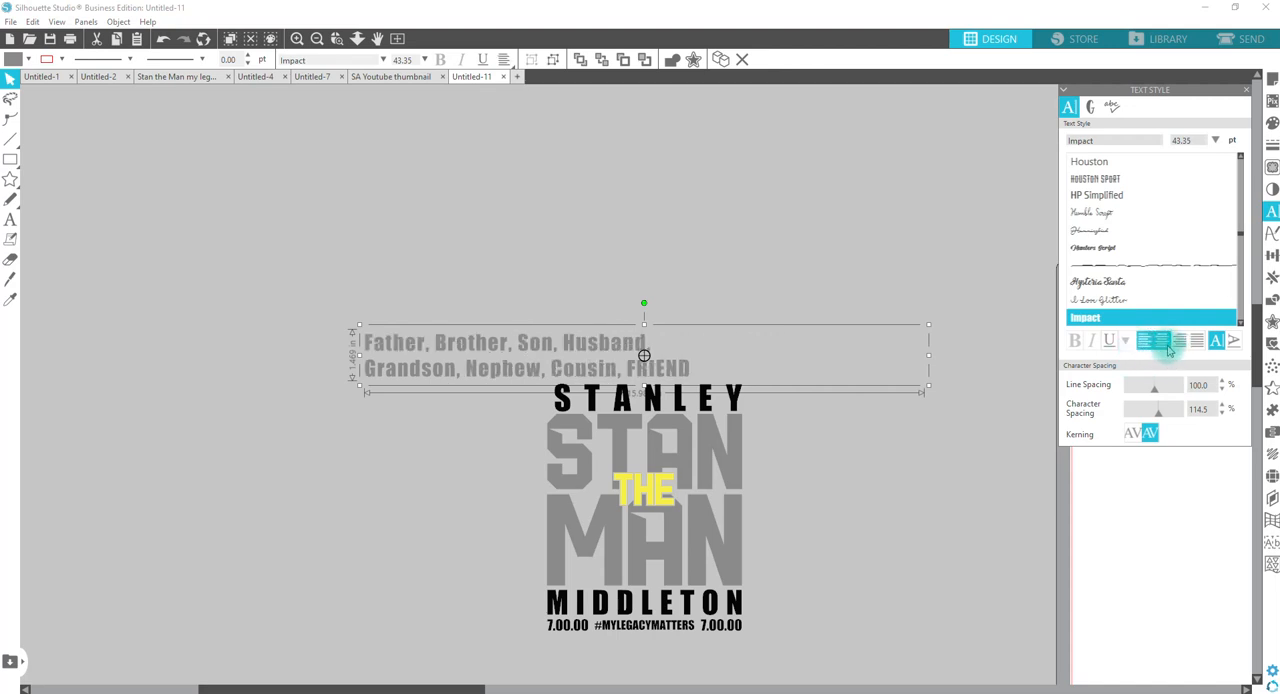
click(1163, 343)
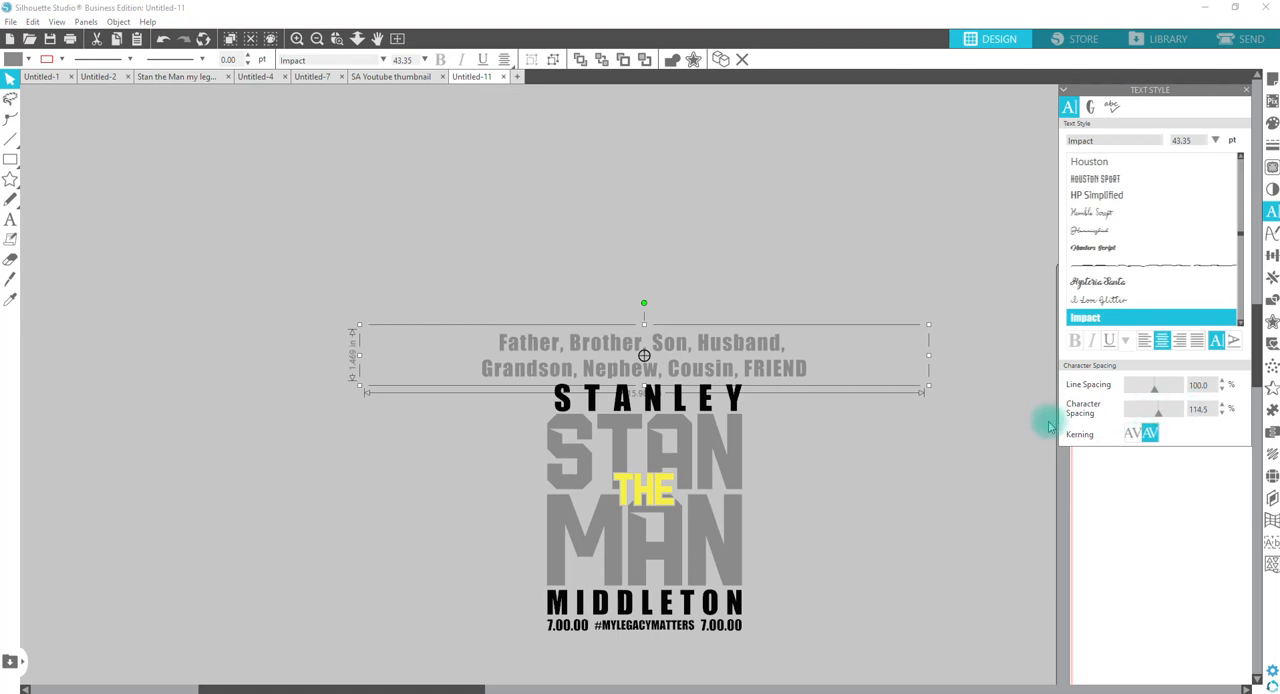
Step: Try 100% character spacing on the family-roles text and return it to 114.5%
click(1203, 410)
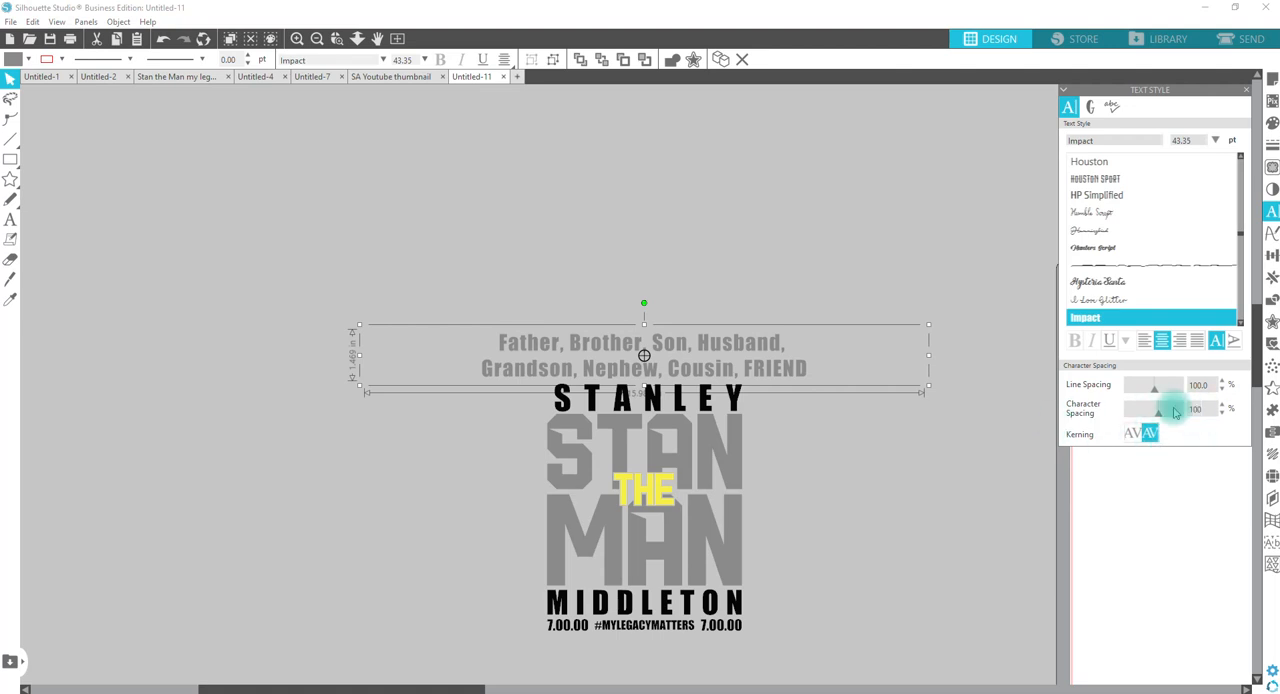
key(Return)
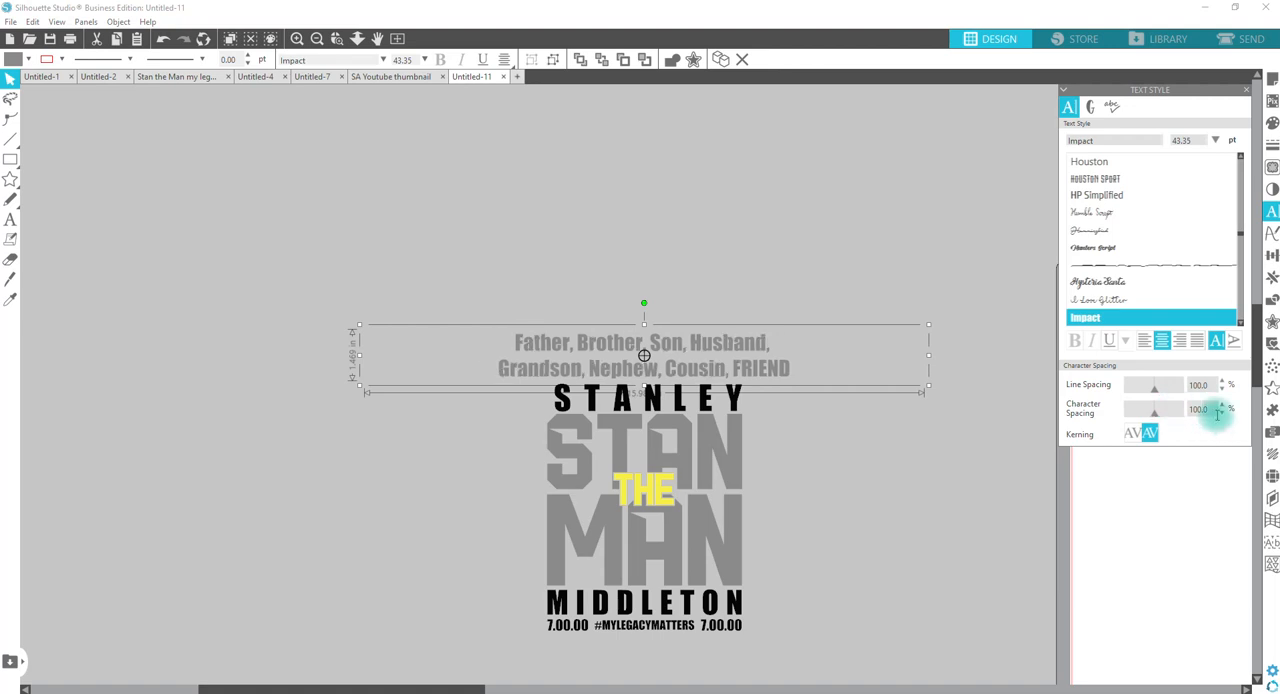
click(1203, 409)
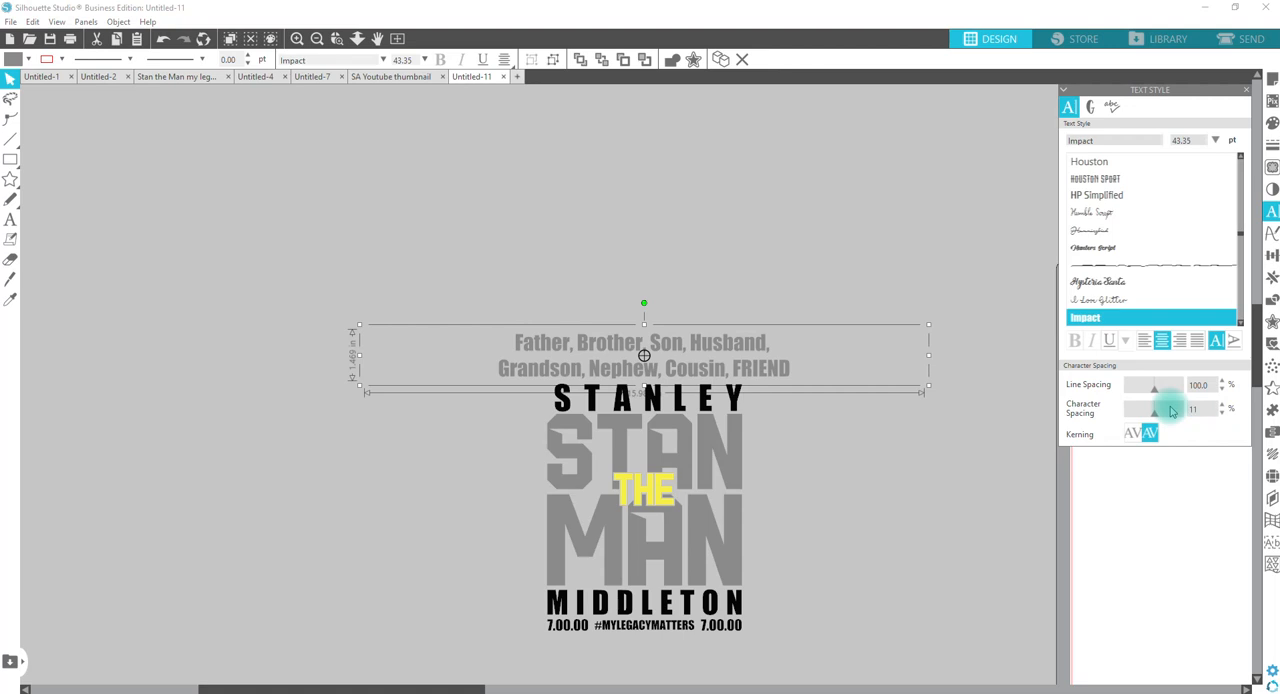
drag(1171, 411, 1172, 411)
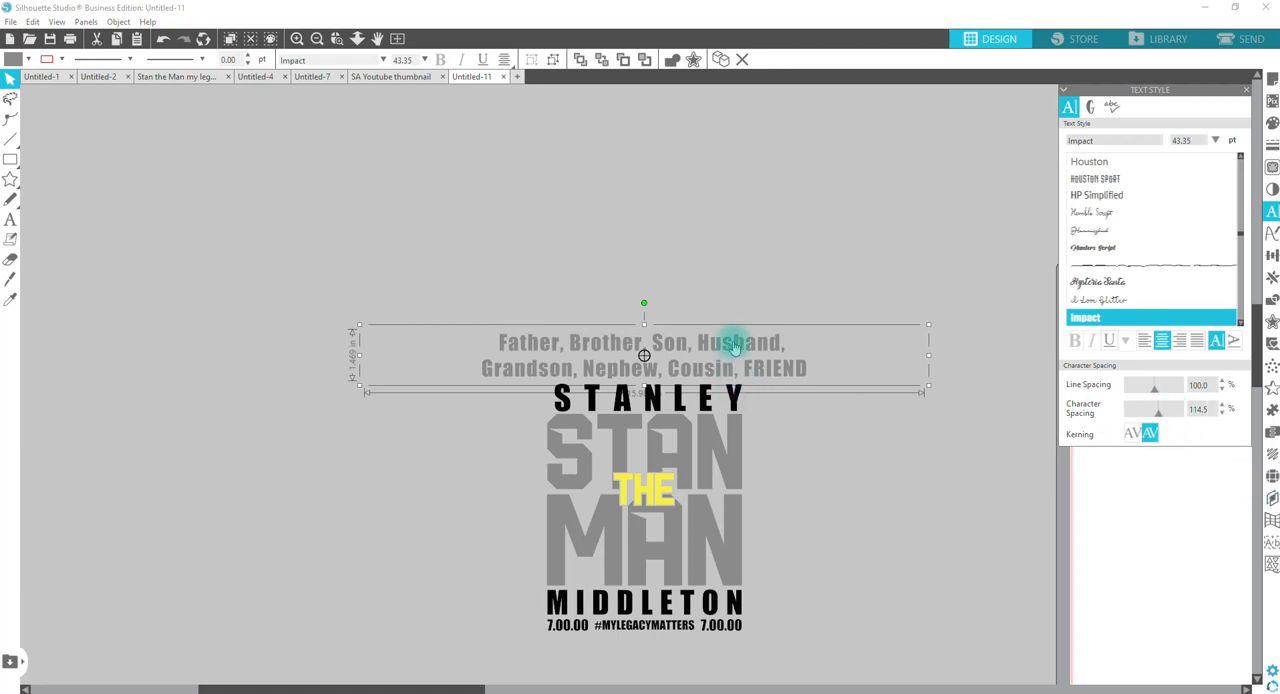
Step: Reduce the line spacing of the family-roles text to 90%
drag(1156, 396, 1152, 396)
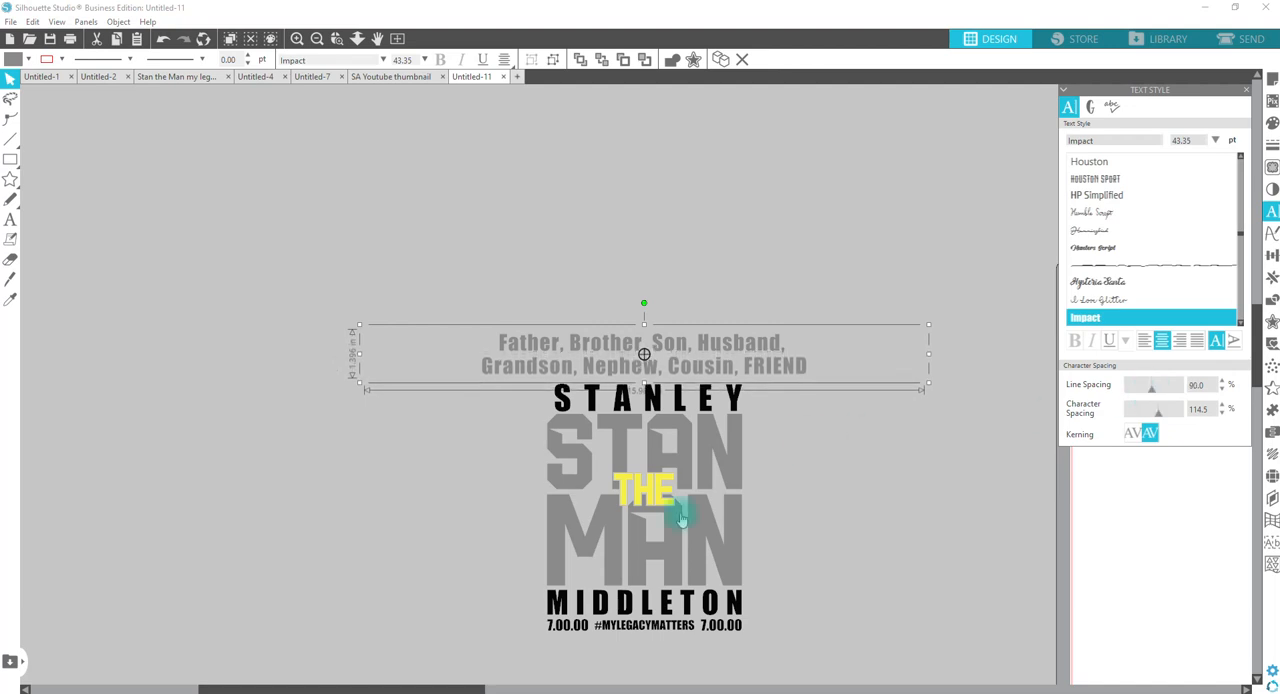
Step: Enlarge the whole design block below the family-roles text to about 9.4 in wide and centre it directly beneath that text
drag(803, 651, 500, 390)
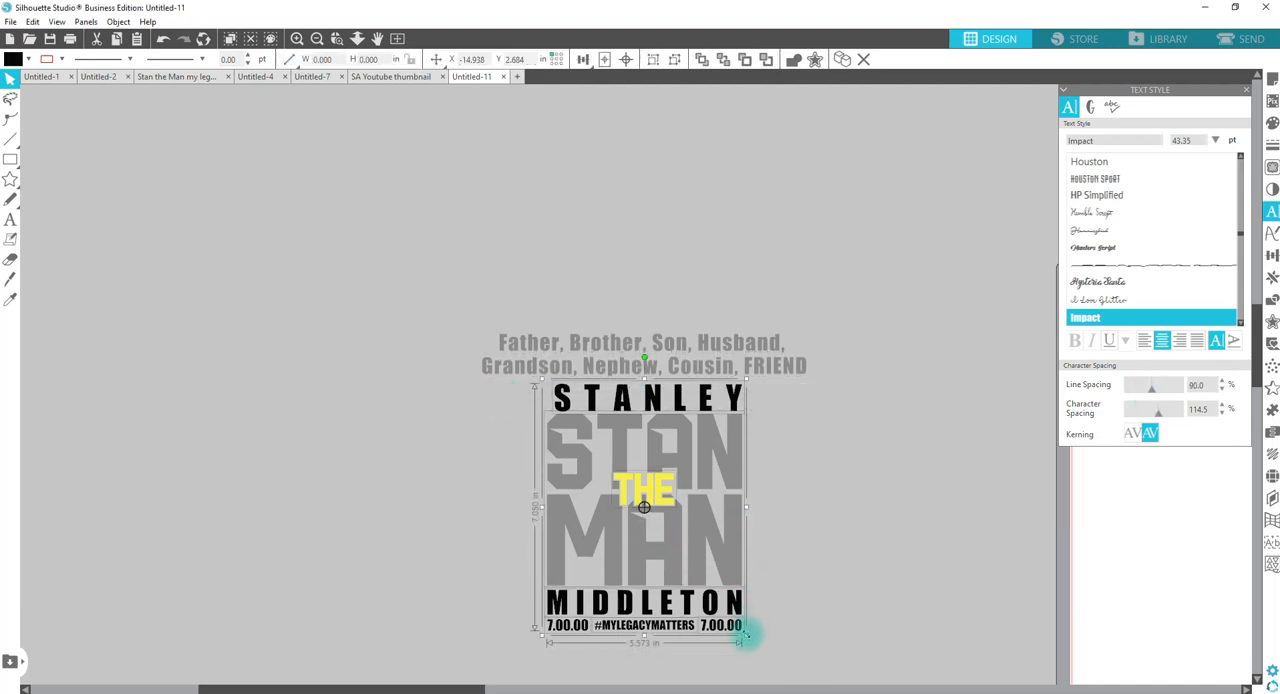
drag(746, 635, 870, 690)
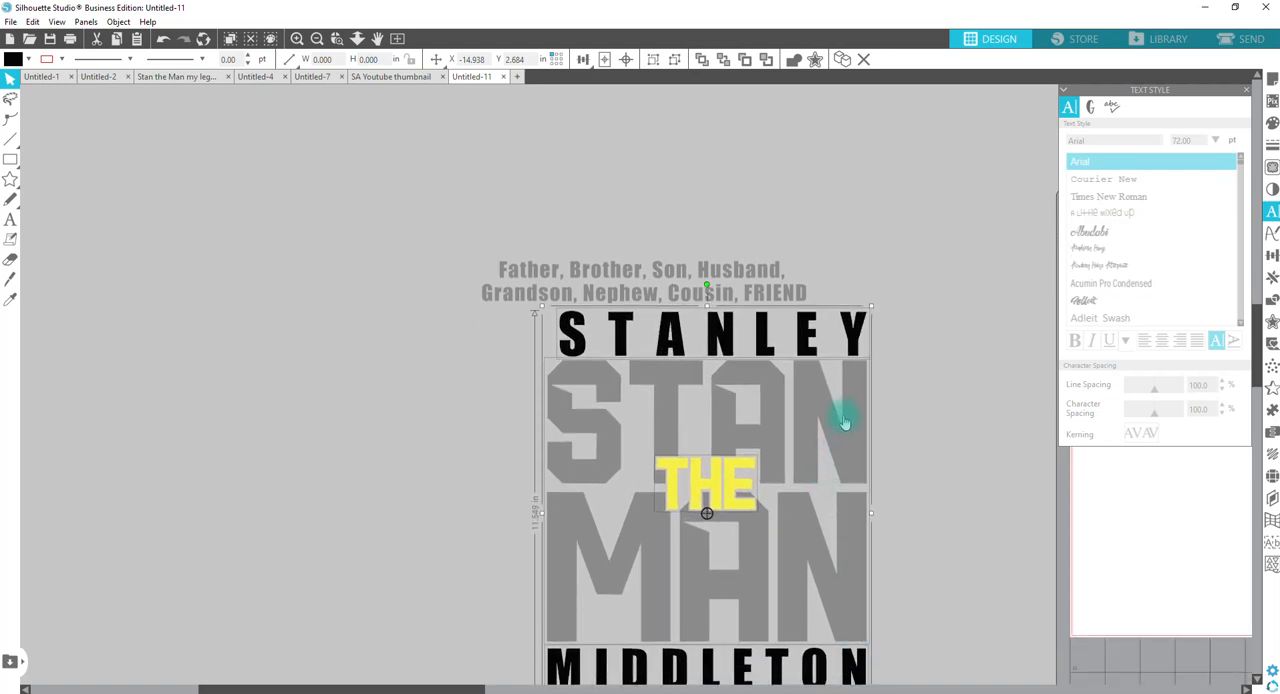
drag(843, 420, 782, 410)
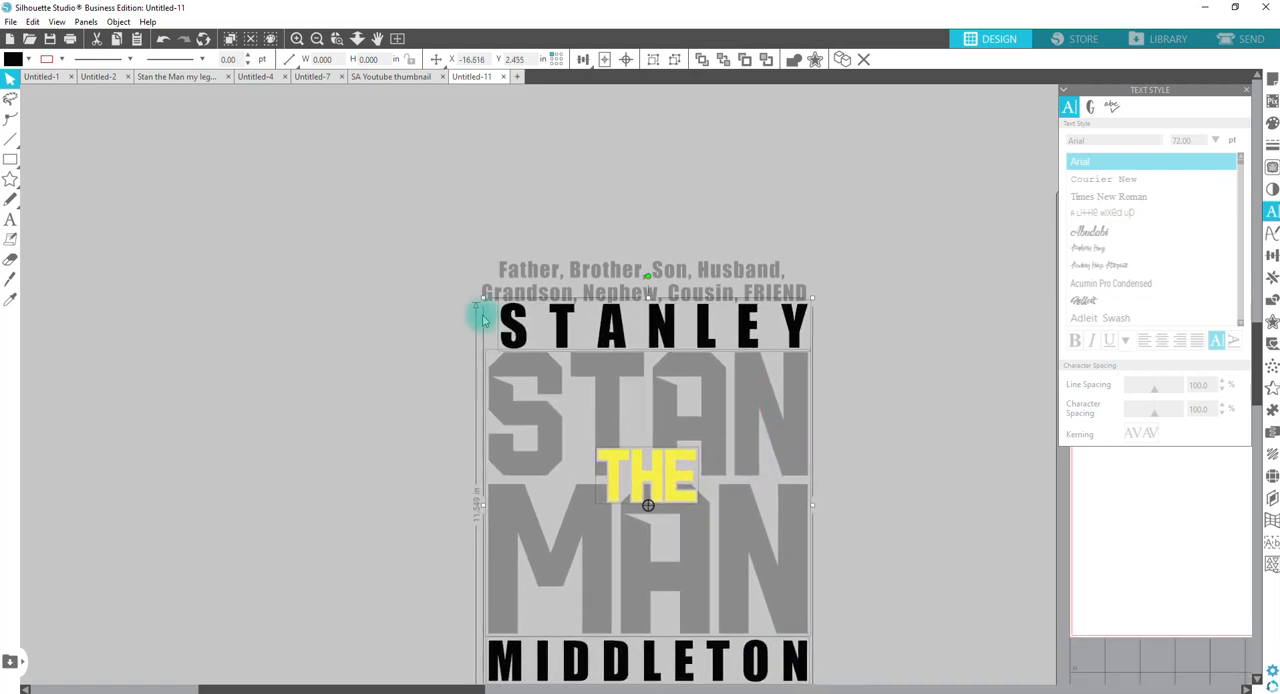
drag(477, 296, 466, 290)
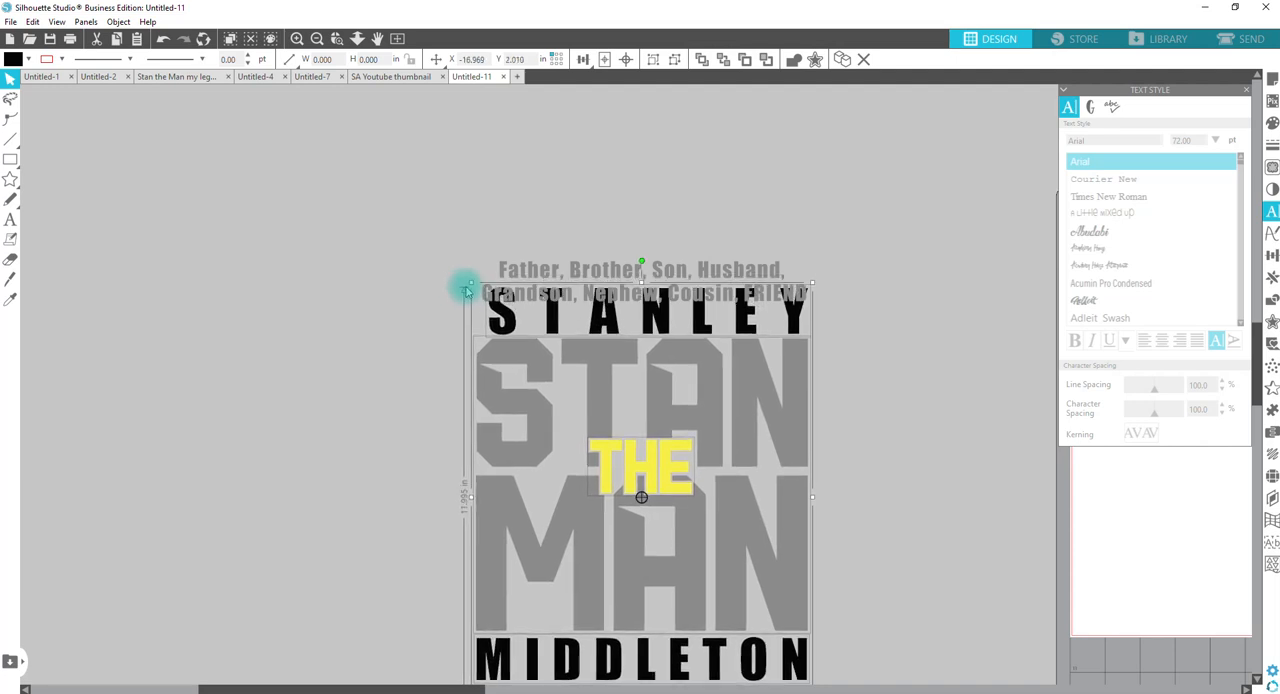
drag(466, 290, 466, 288)
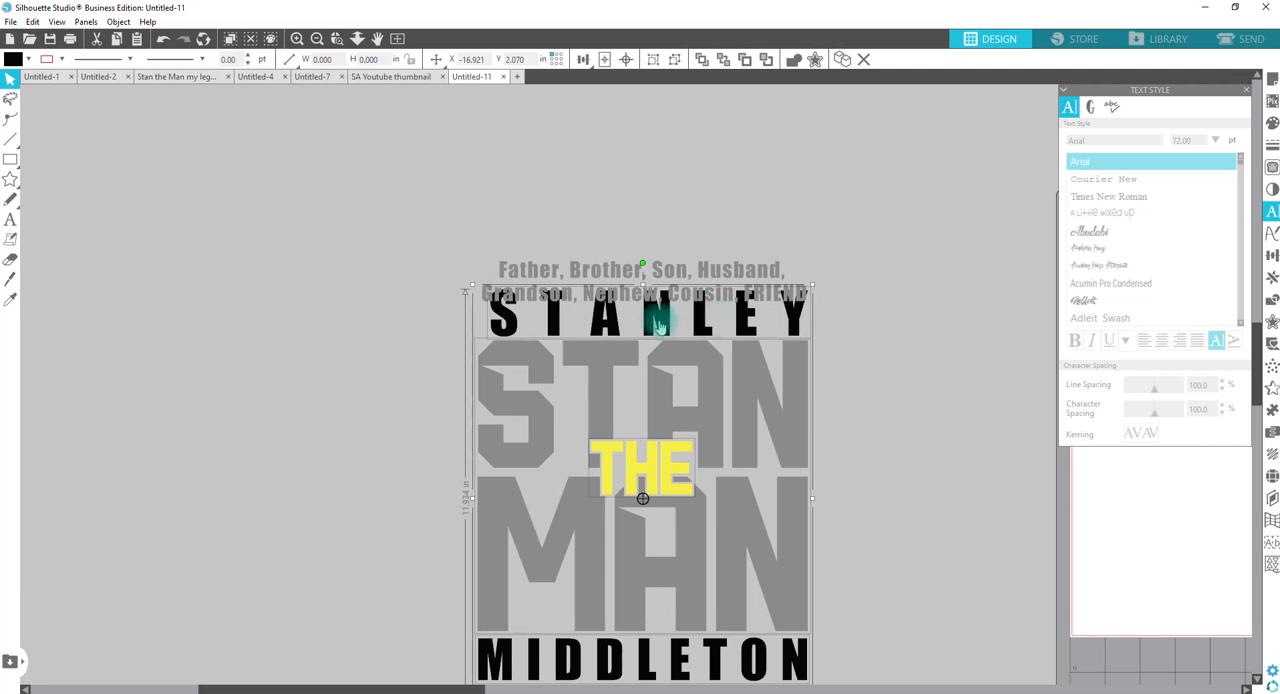
drag(655, 323, 652, 344)
scroll(765, 363, down, 2)
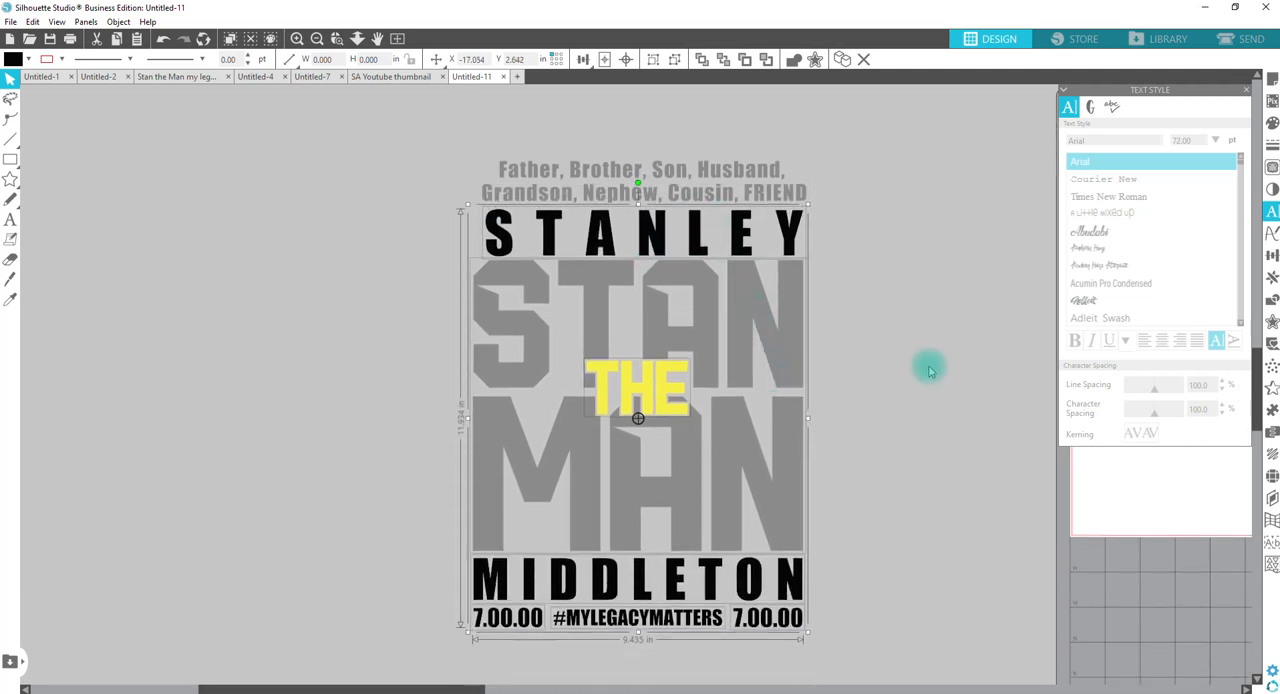
click(900, 347)
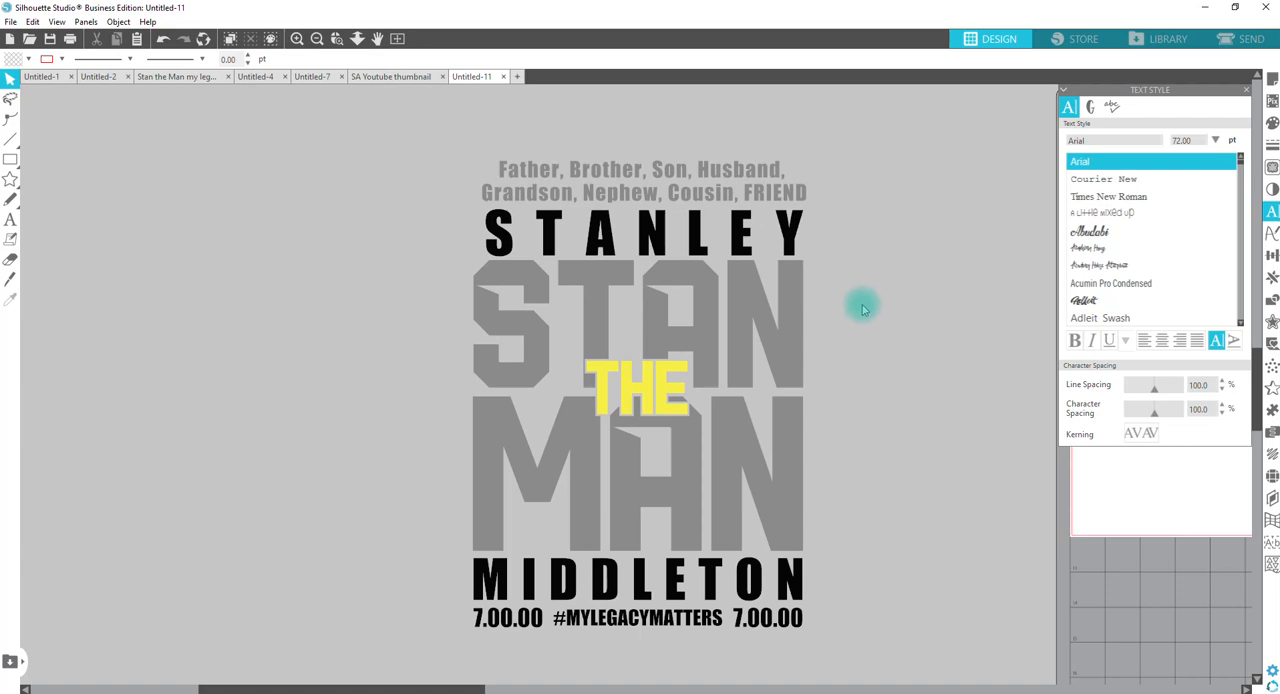
Step: Fill the large STAN MAN lettering with the hex colour 117864
click(543, 314)
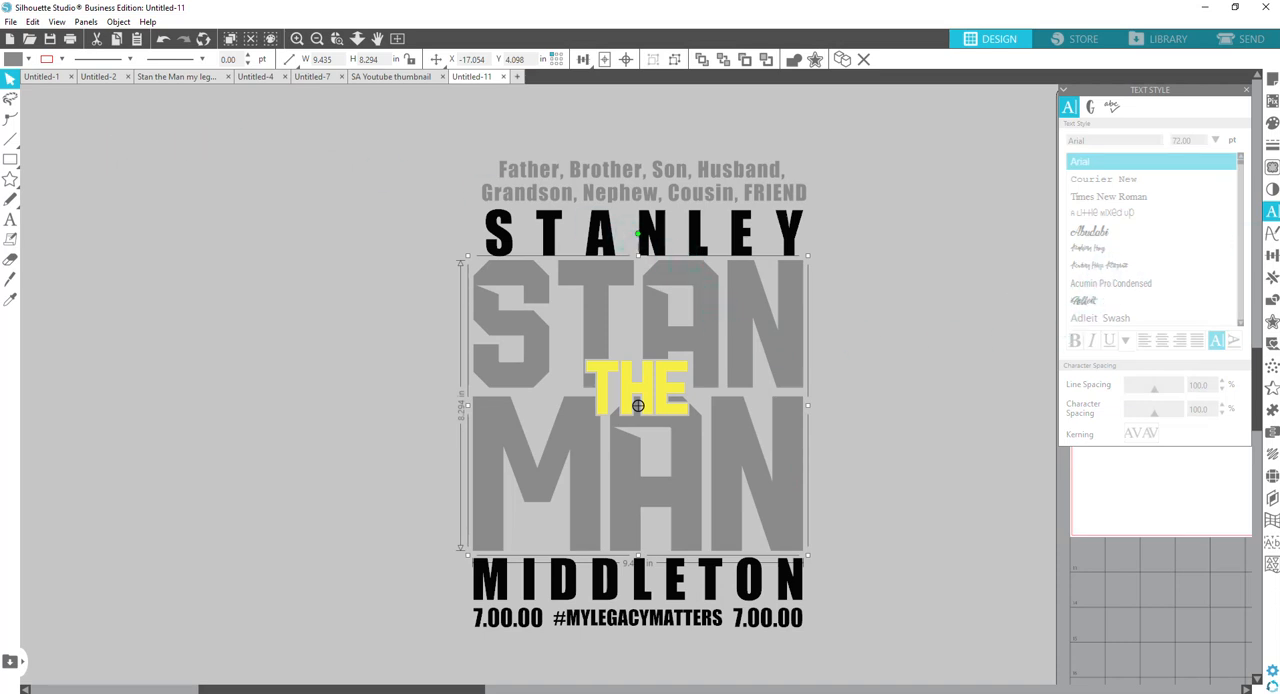
click(1271, 122)
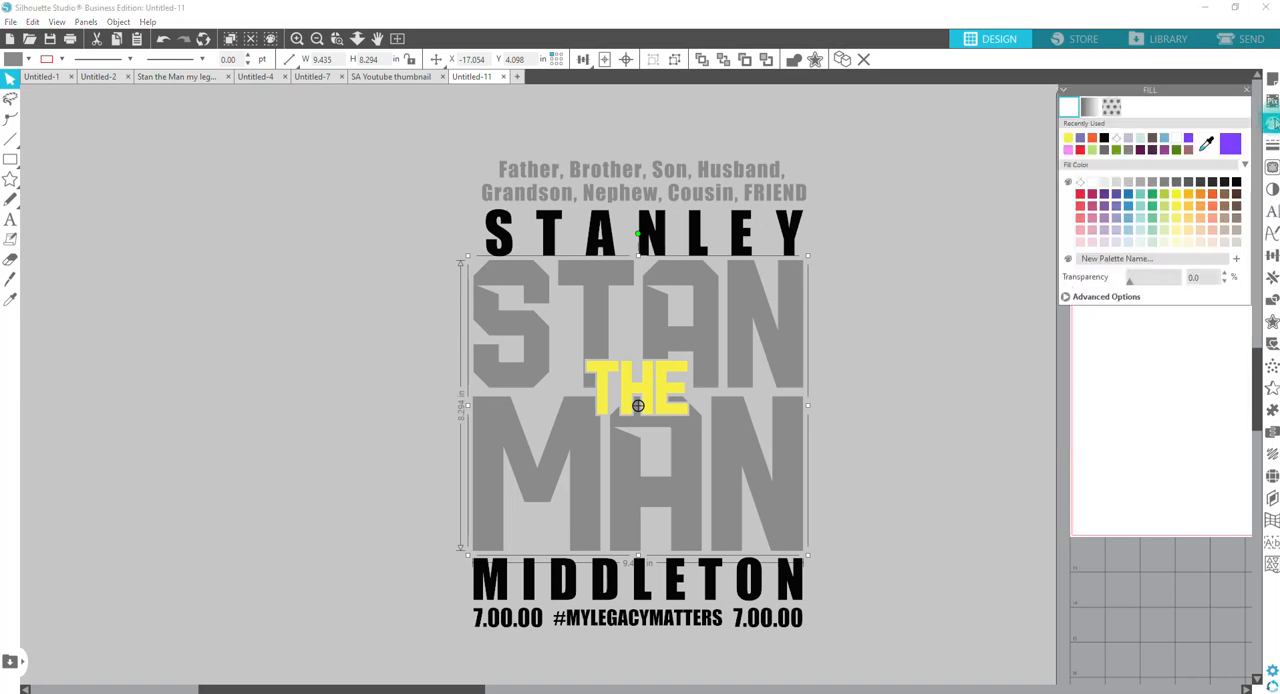
click(1104, 297)
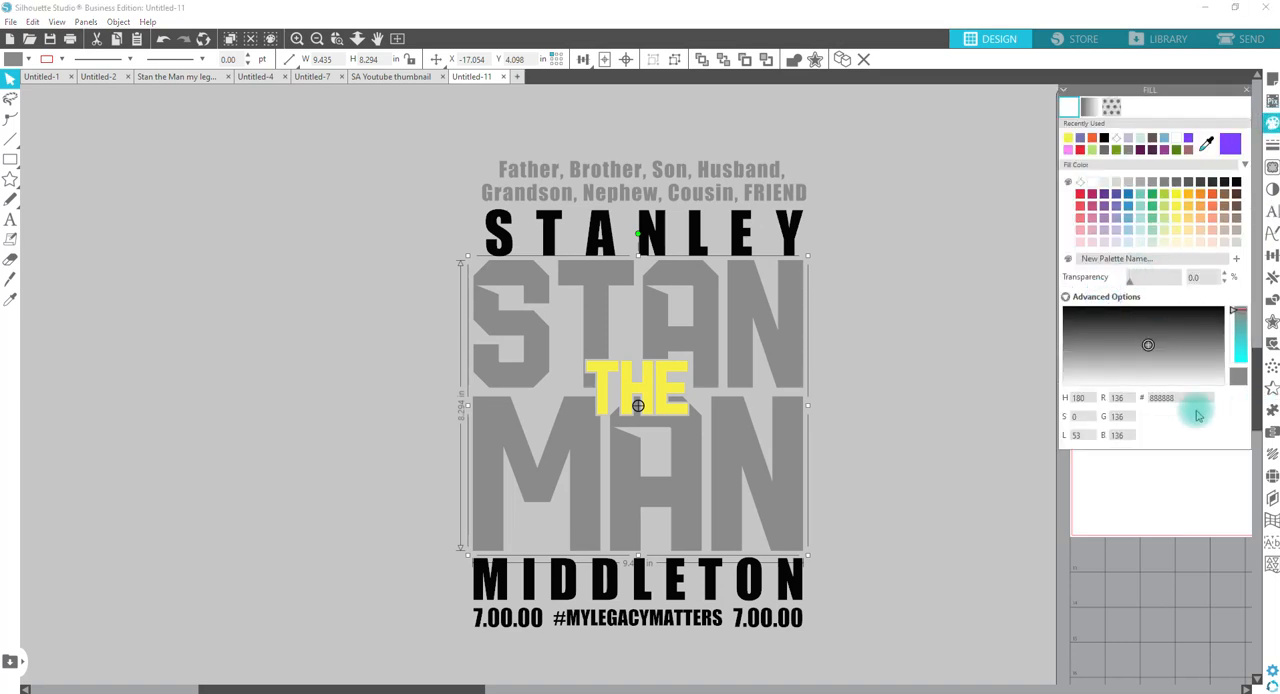
drag(1184, 397, 1136, 397)
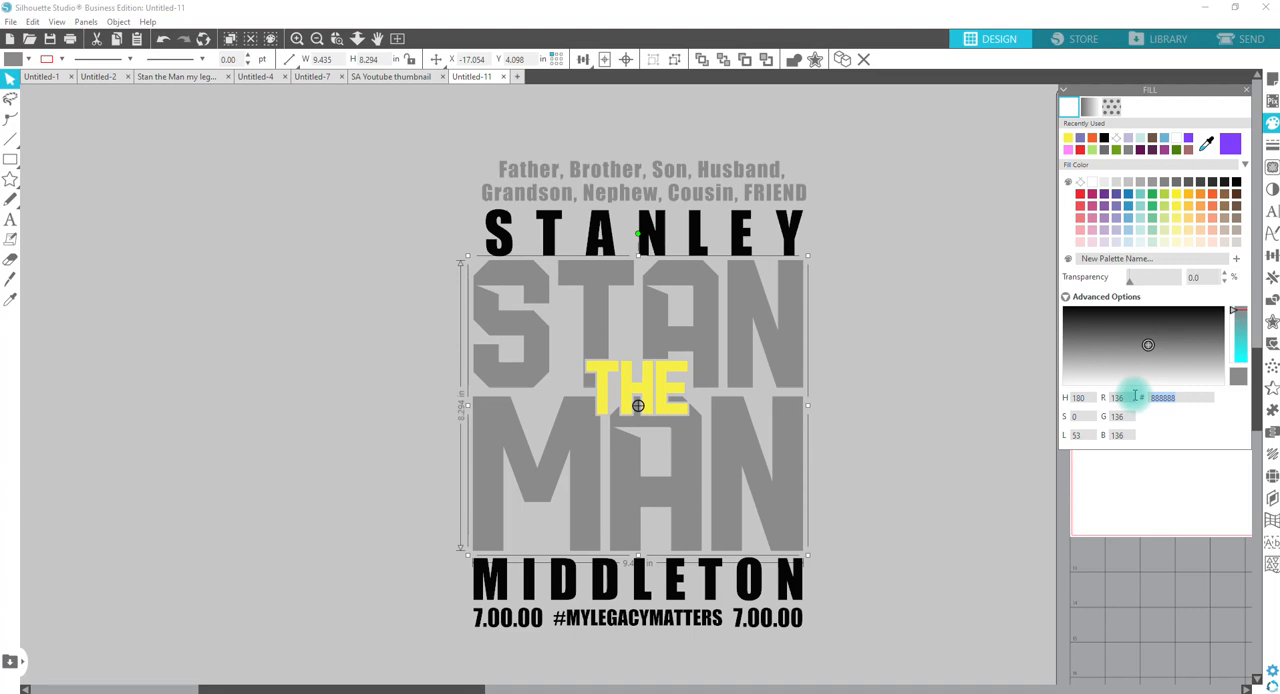
text(117864)
key(Return)
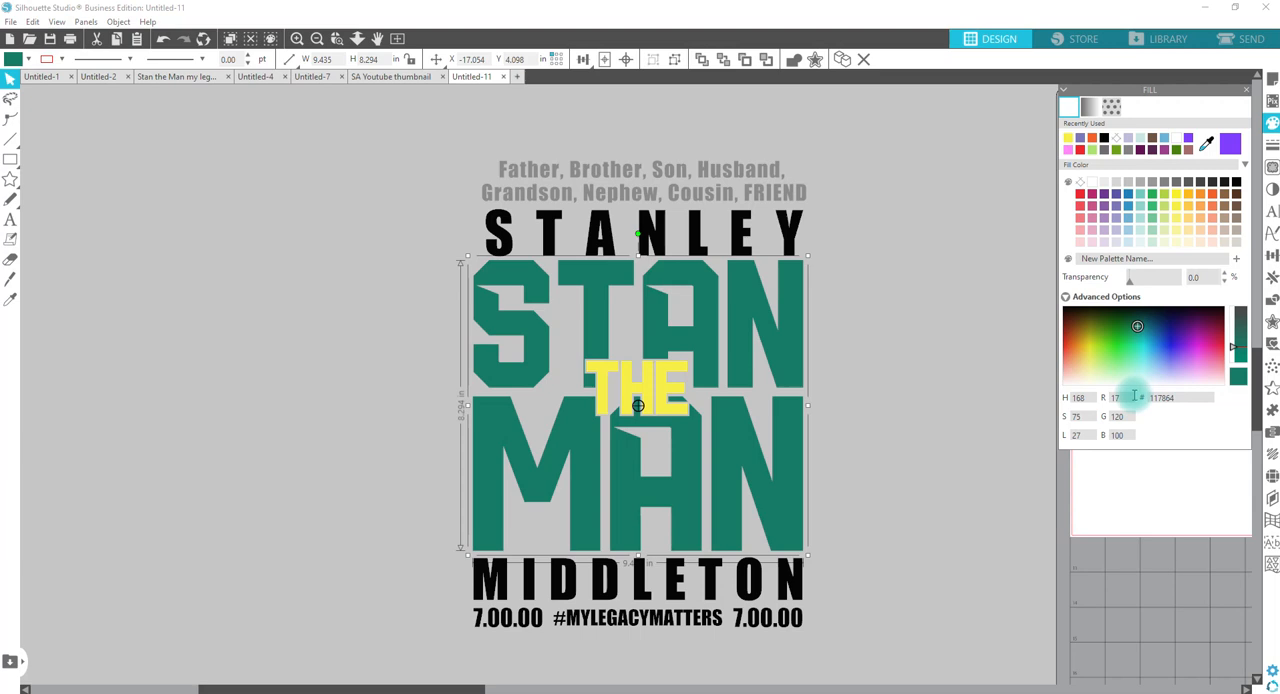
Step: Fill the yellow THE text with the orange hex colour D35400
click(673, 394)
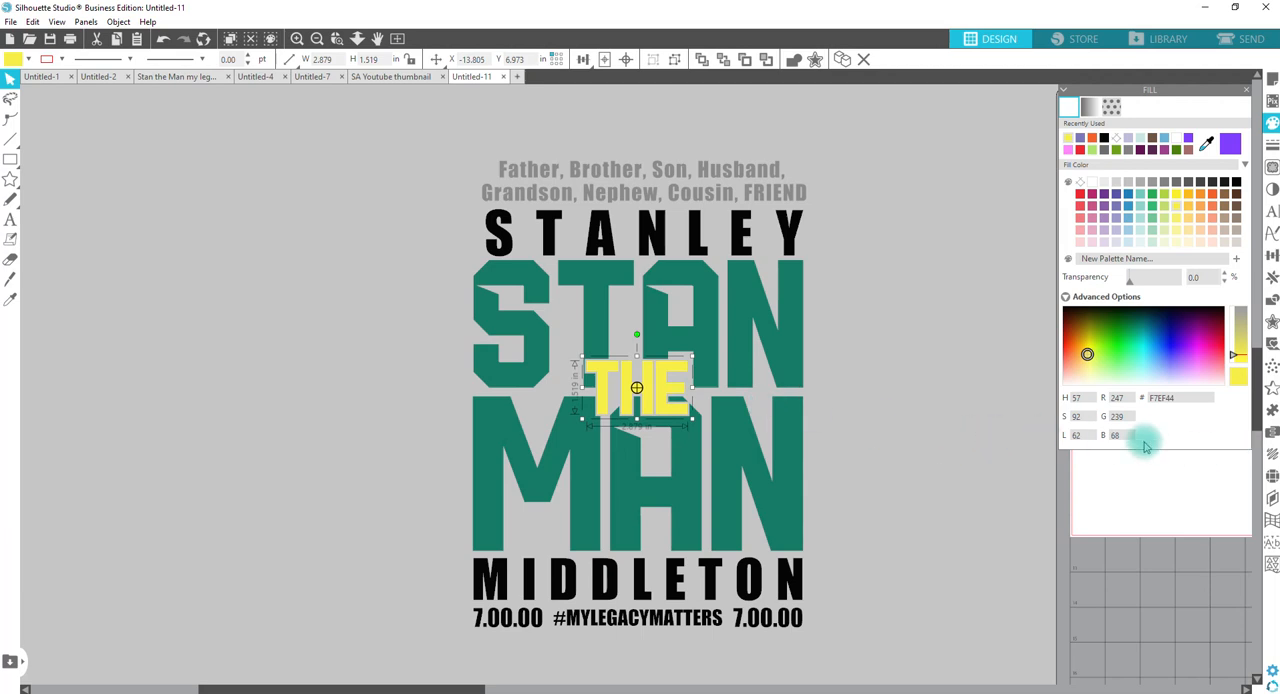
drag(1190, 398, 1135, 397)
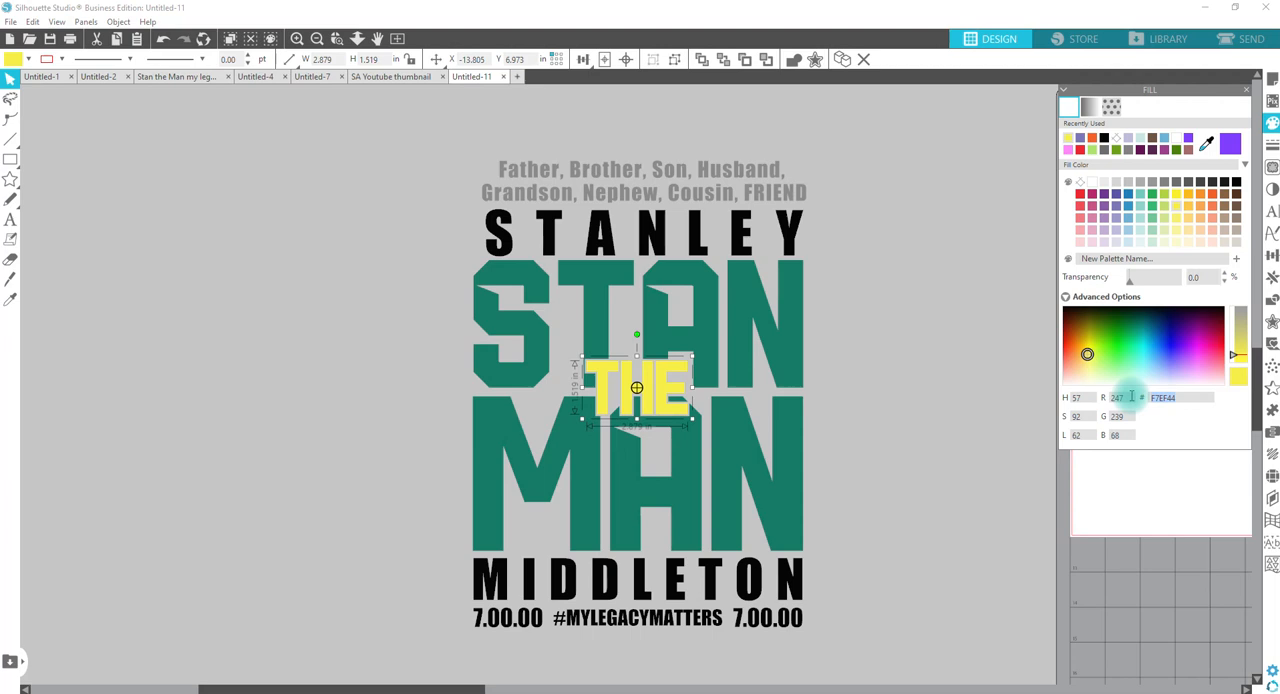
text(D35400)
key(Return)
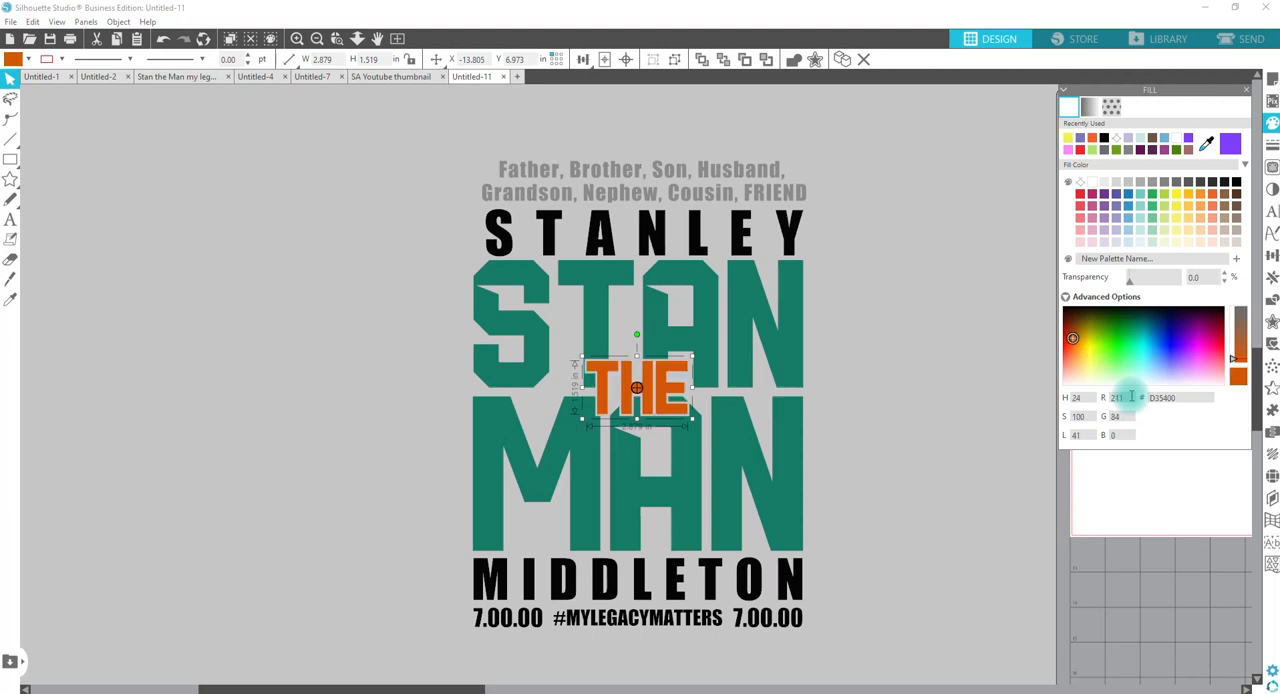
Step: Fill the large STAN MAN lettering with the green hex colour 229954
click(758, 338)
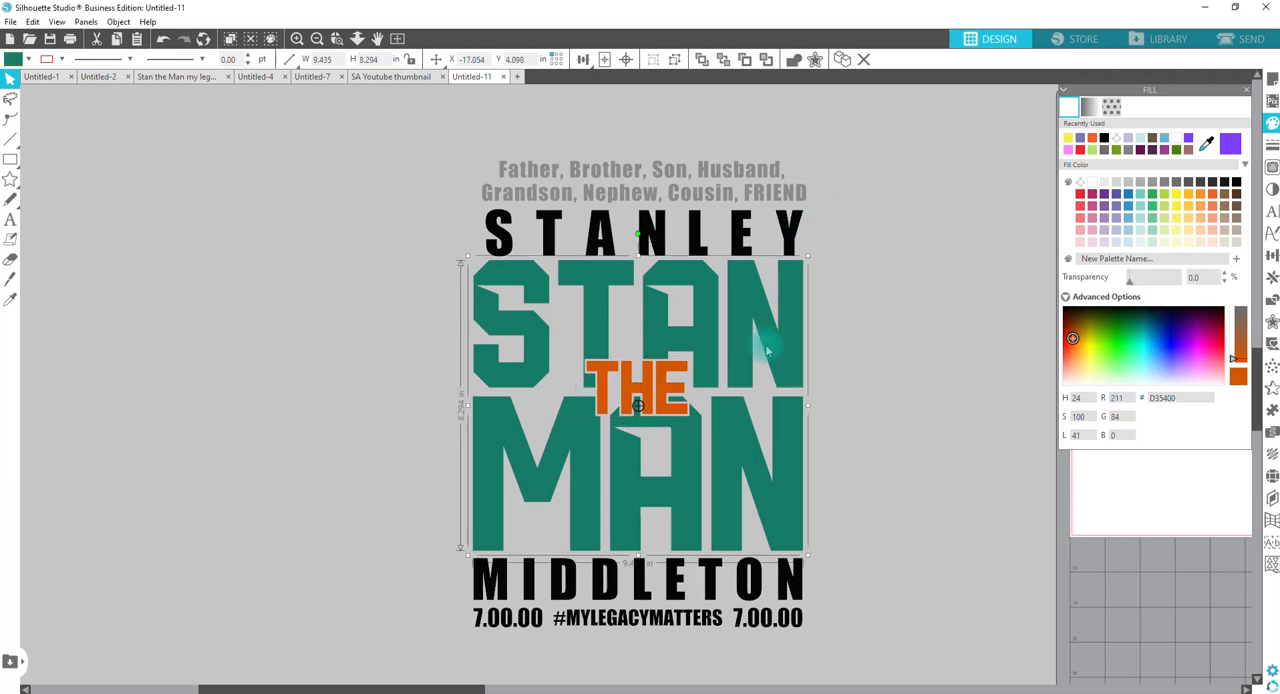
drag(1181, 397, 1128, 394)
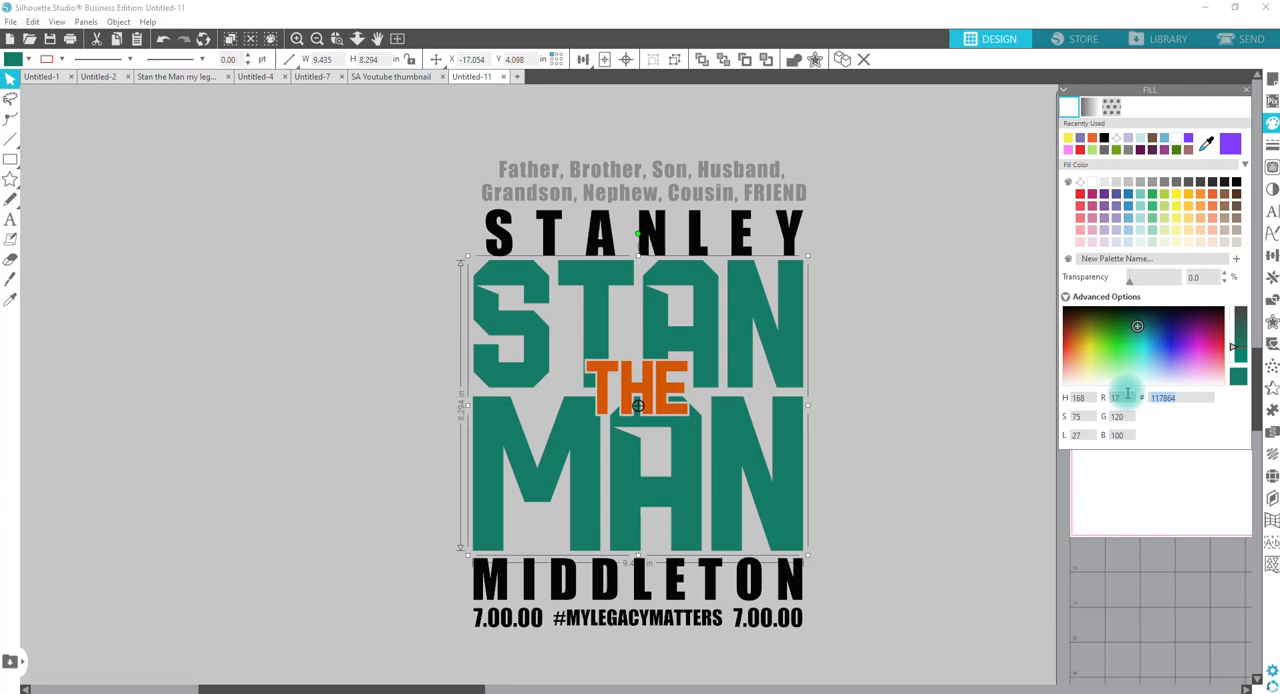
text(229954)
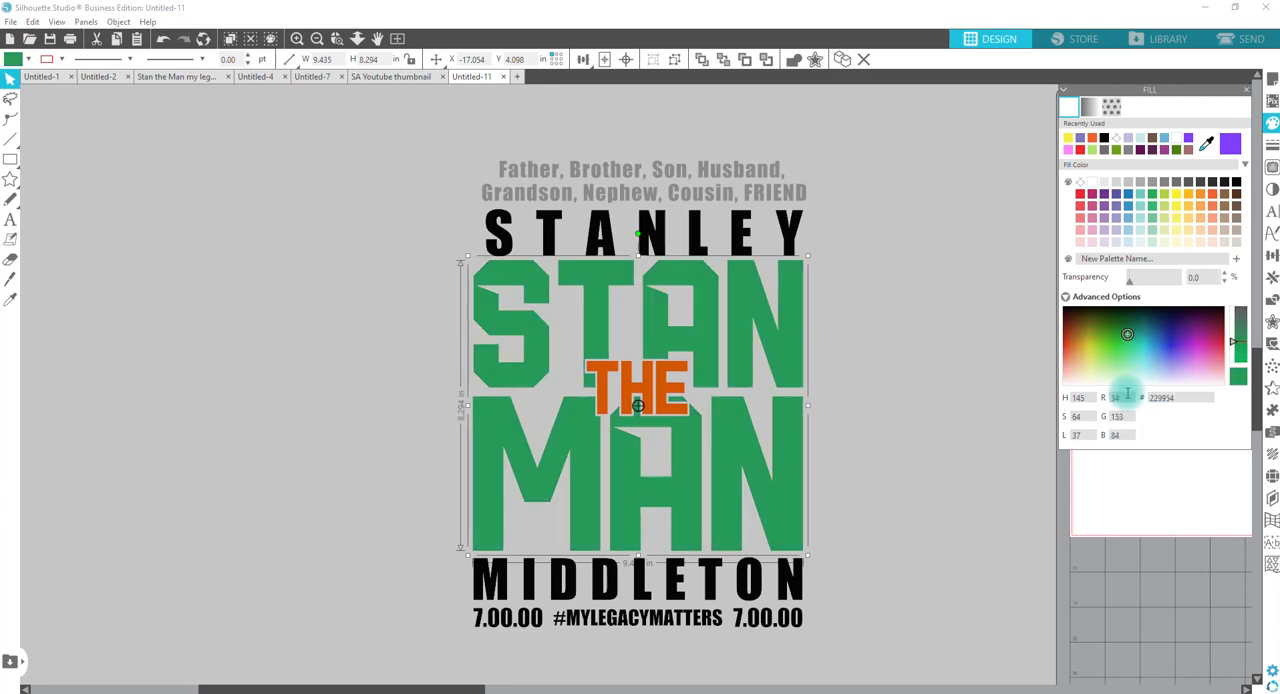
click(860, 465)
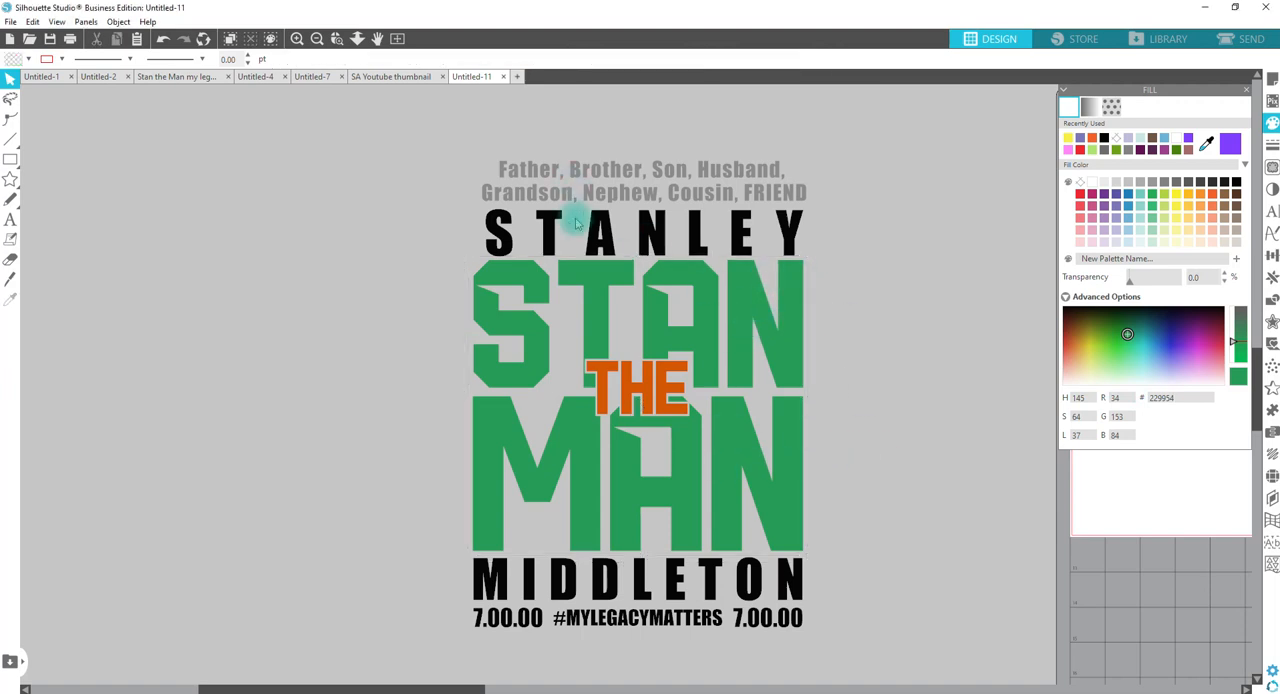
Step: Recolour the first-name and surname lines together with the orange sampled from the THE text
click(650, 245)
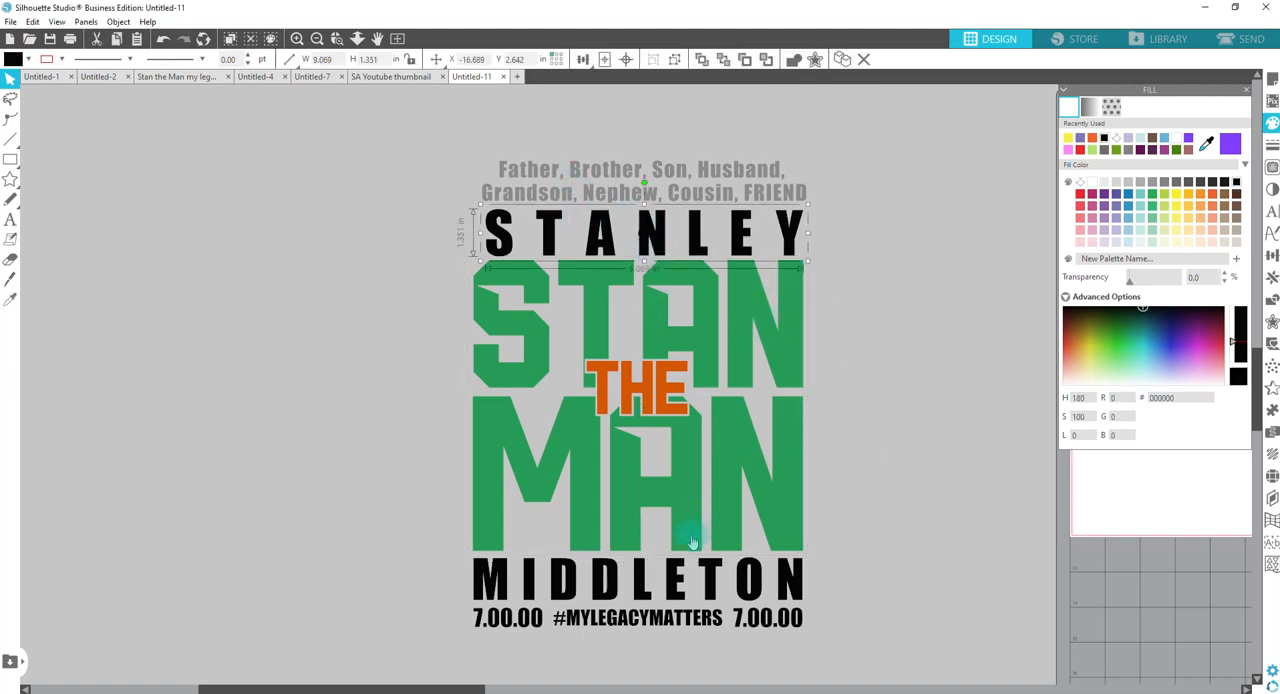
shift+click(675, 582)
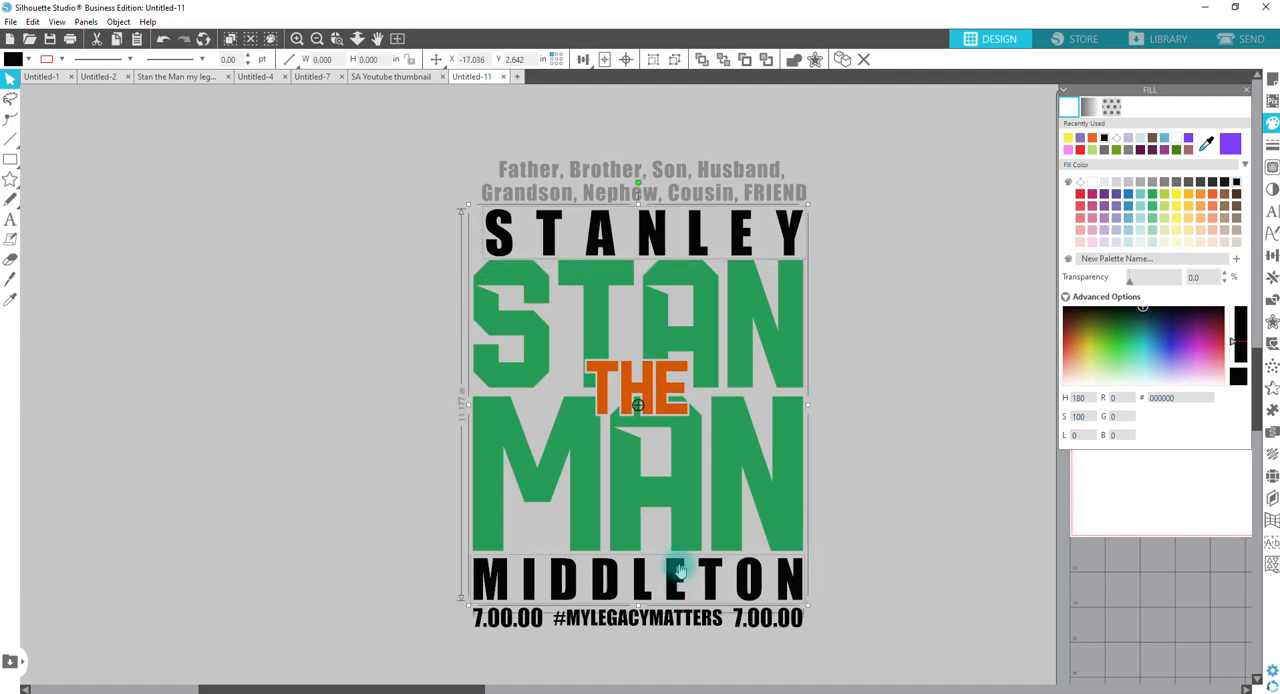
click(638, 389)
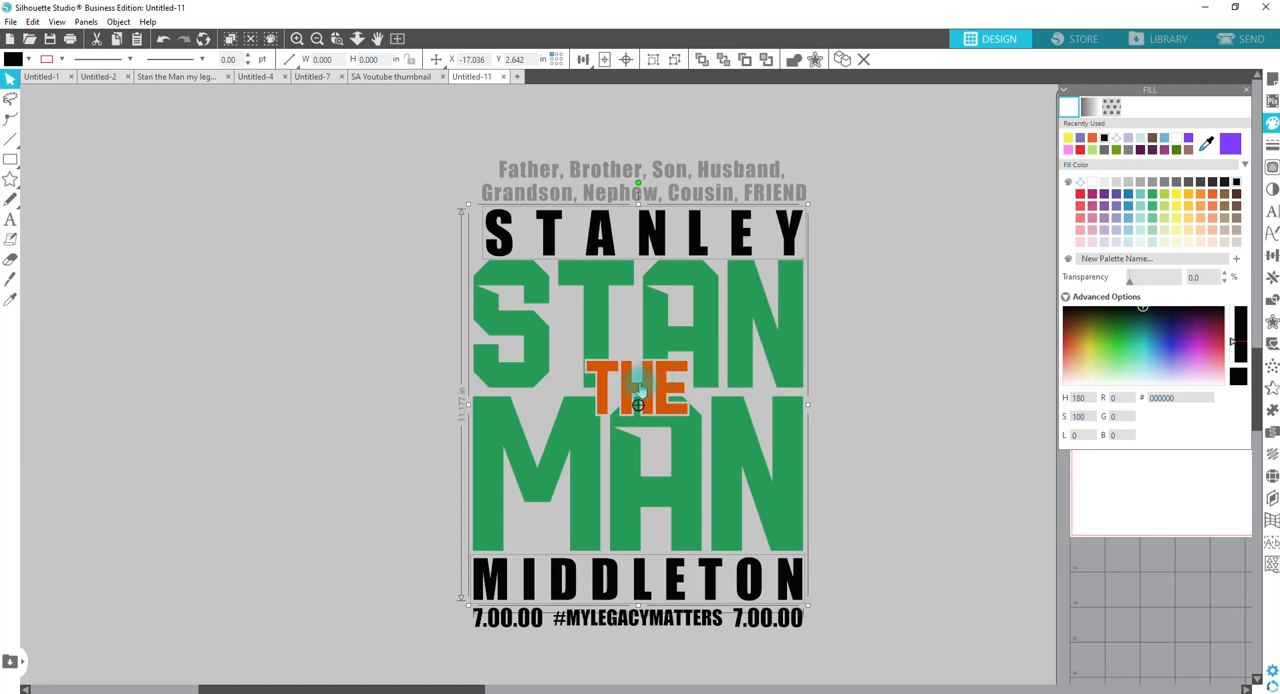
key(i)
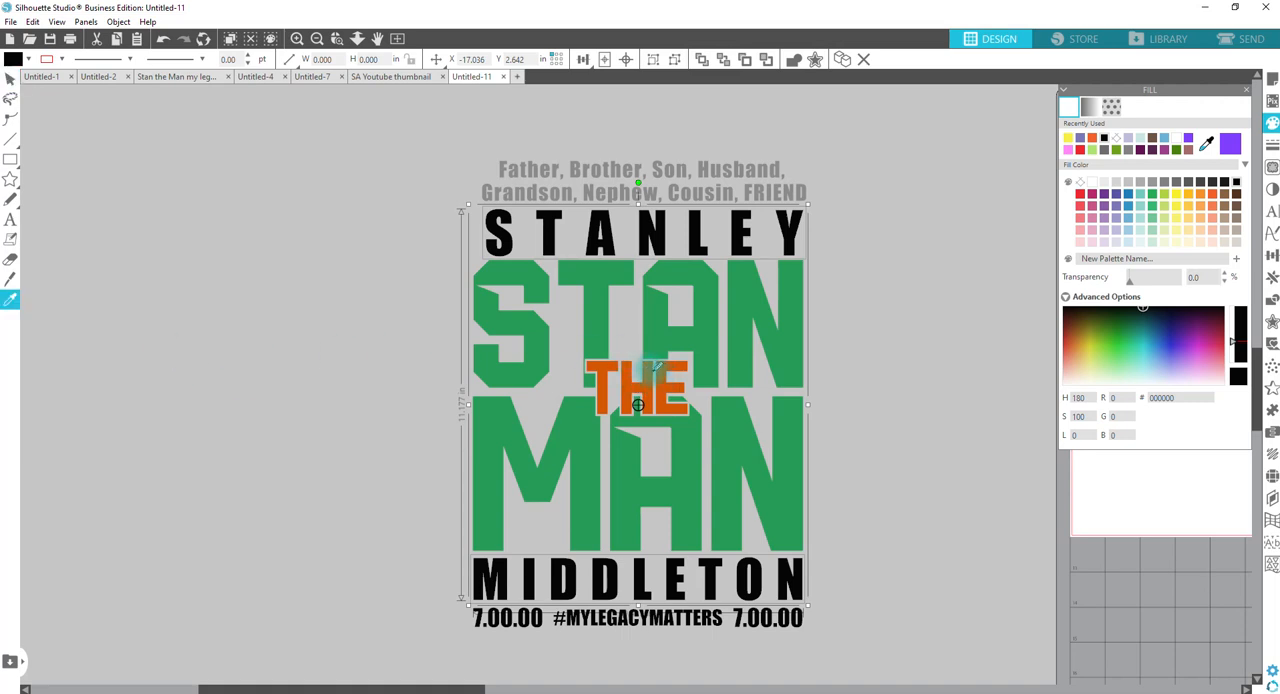
click(650, 368)
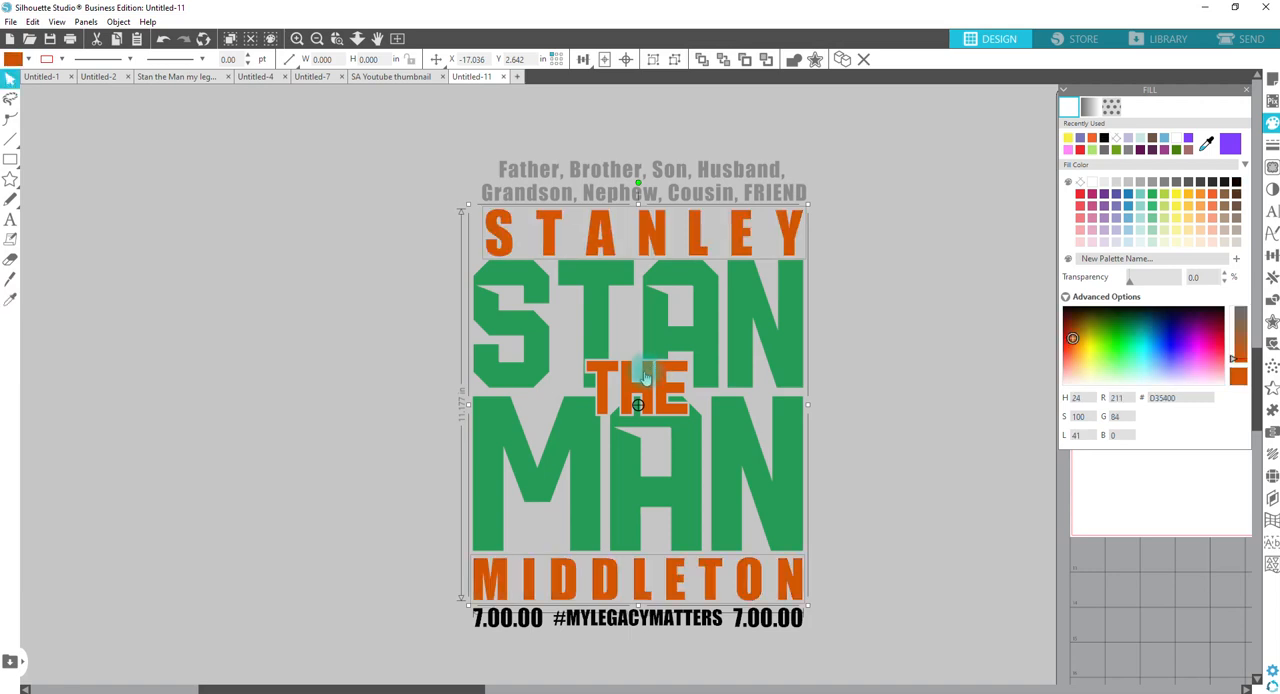
Step: Recolour both dates beside the hashtag with the green sampled from the MAN lettering
click(508, 619)
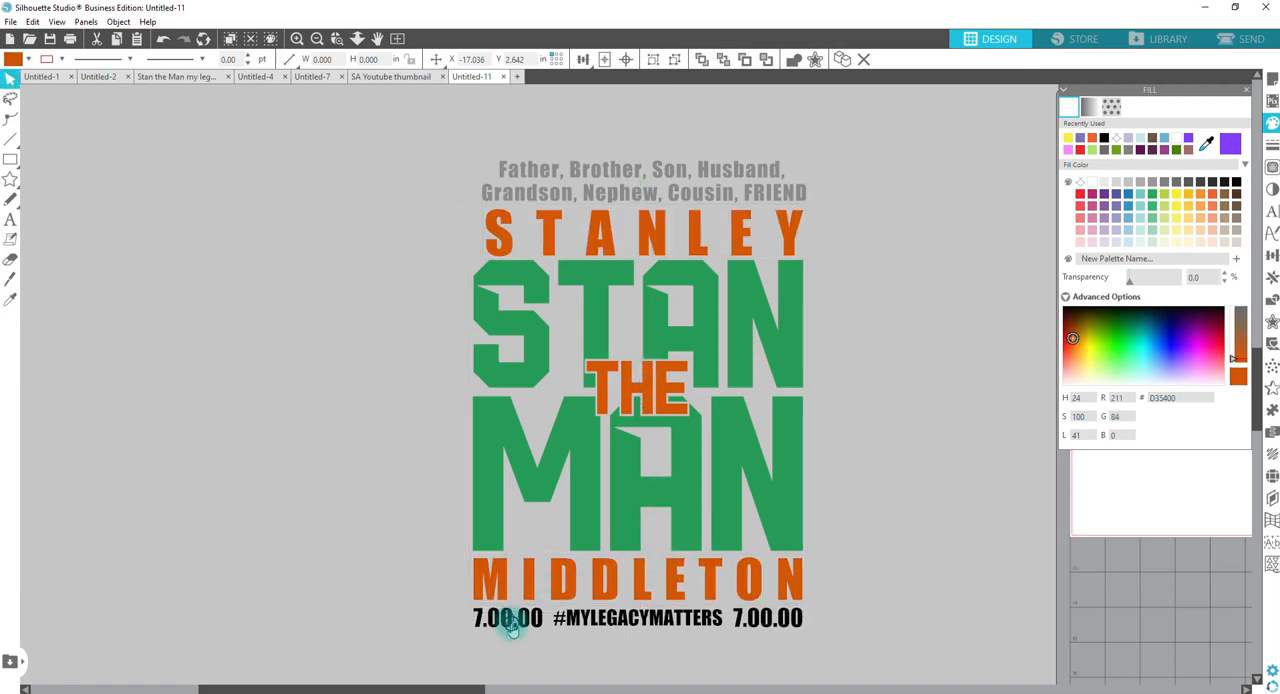
shift+click(790, 624)
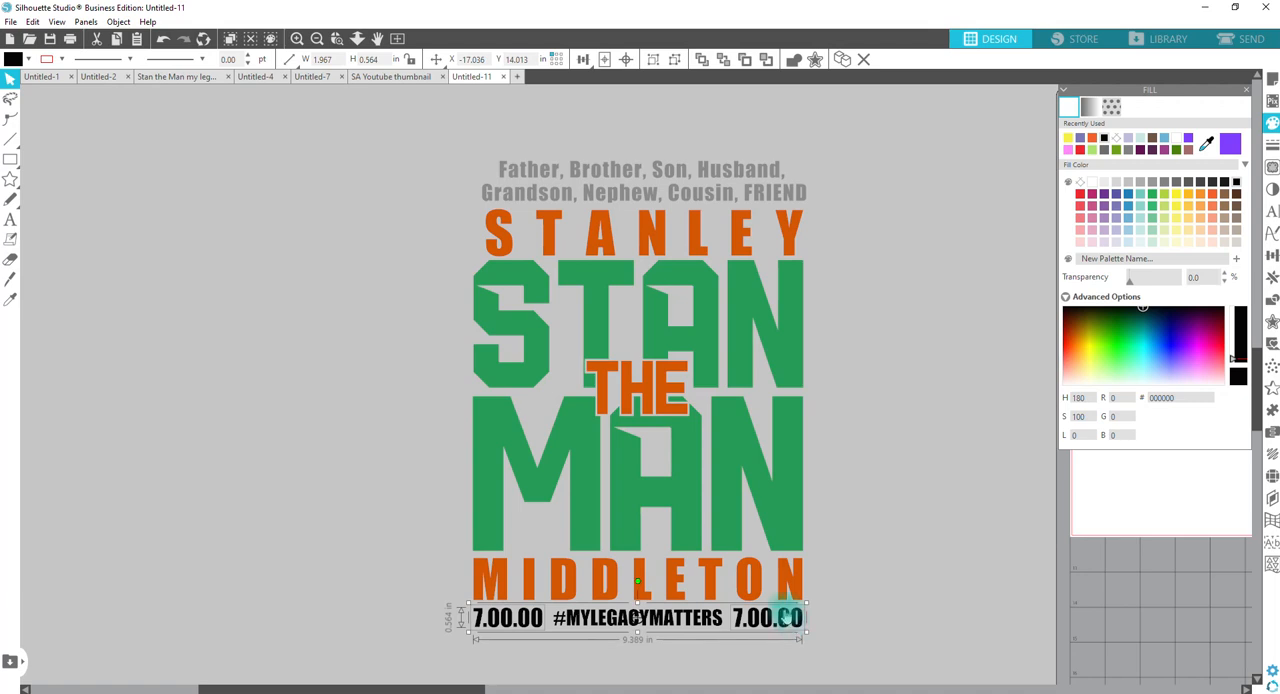
key(i)
click(721, 479)
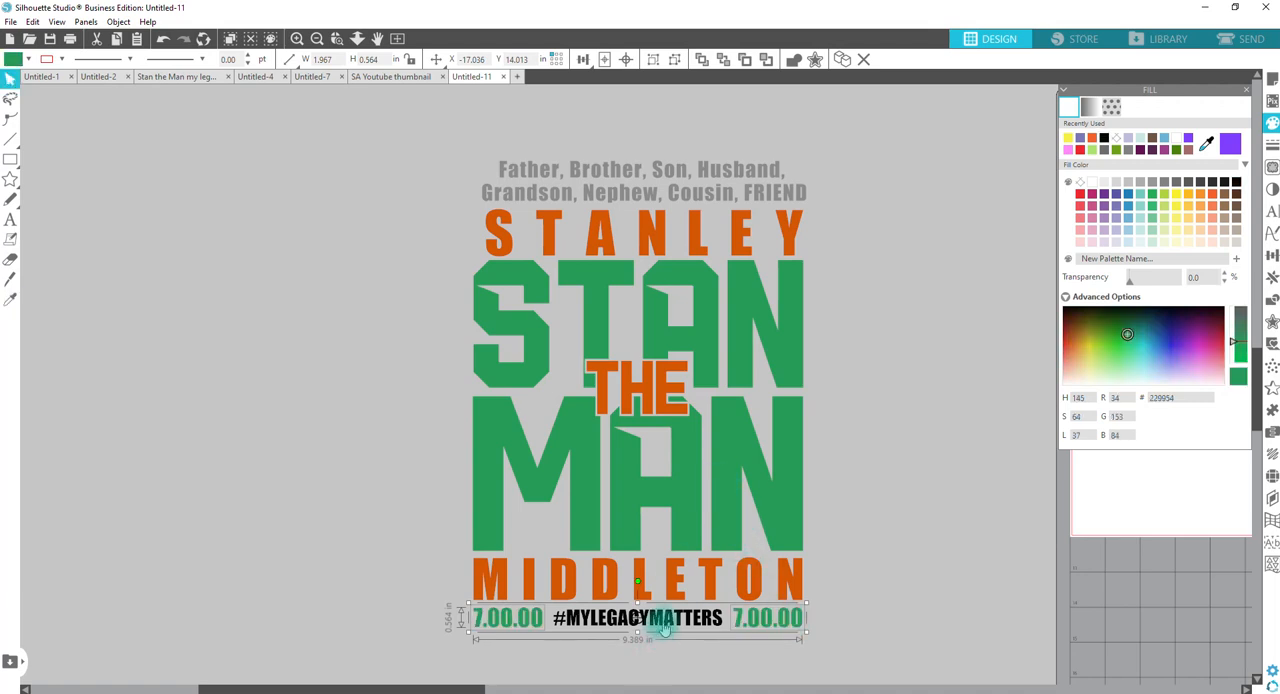
Step: Recolour the #MYLEGACYMATTERS text with the grey sampled from the family-roles text
click(664, 621)
key(i)
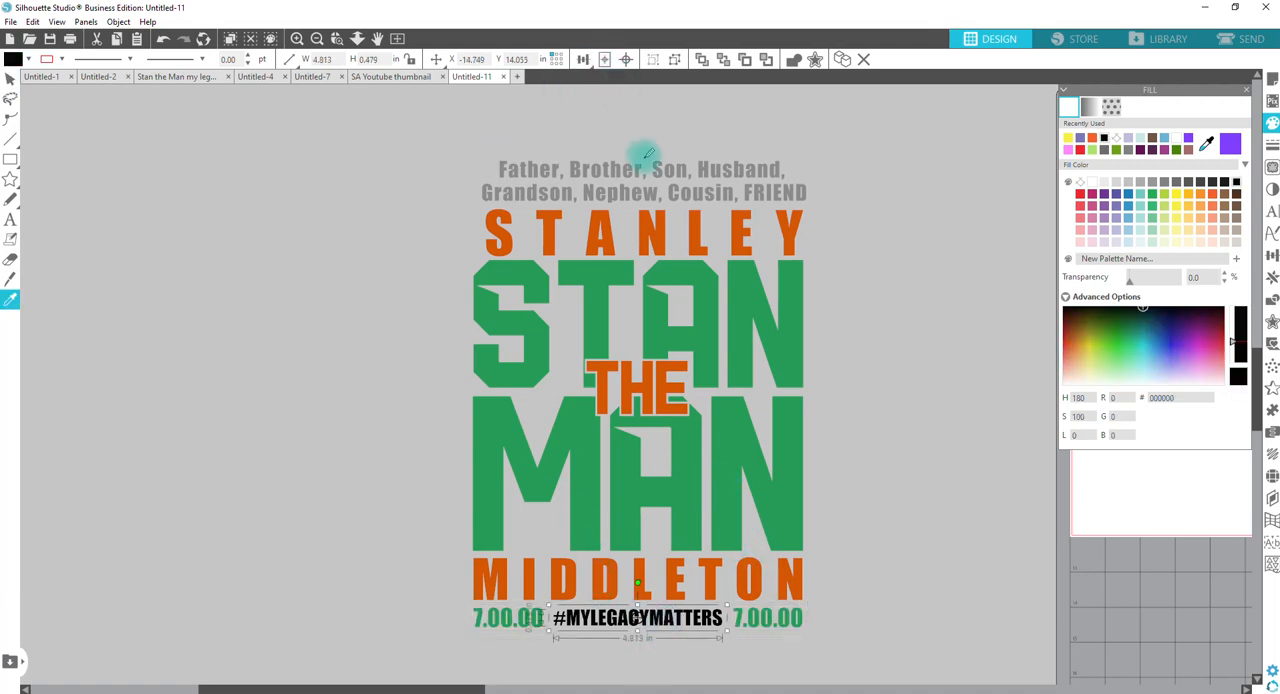
click(637, 170)
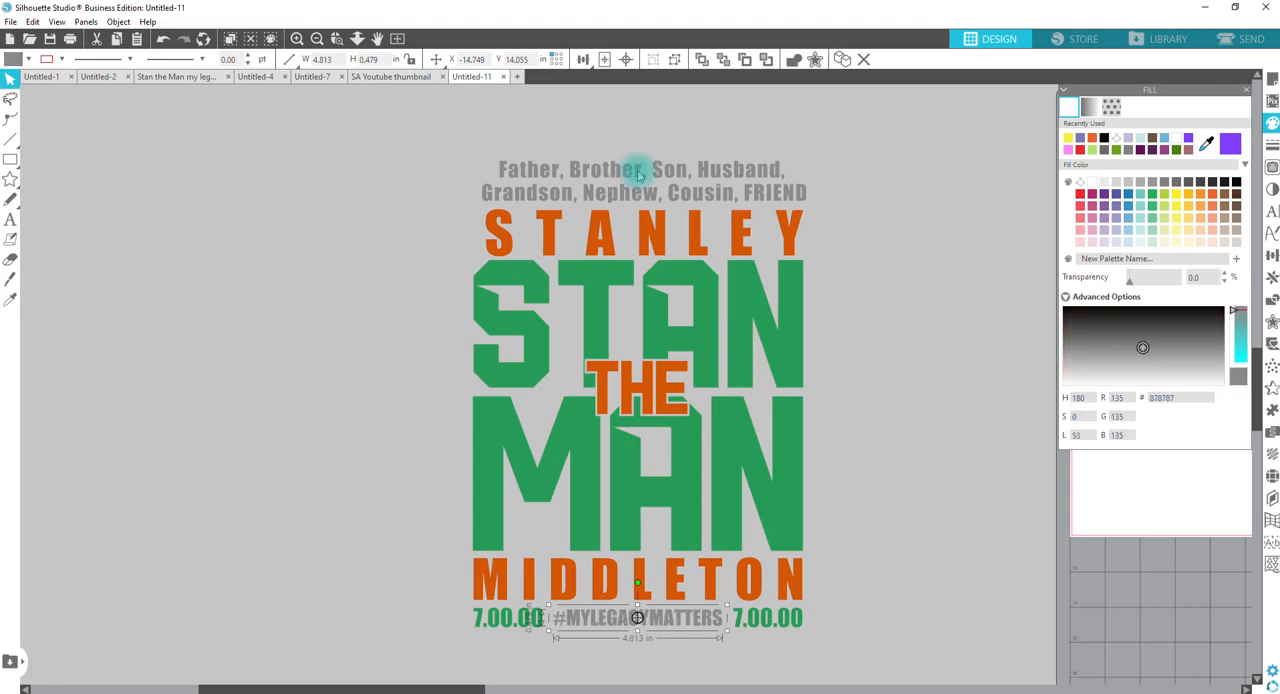
click(877, 374)
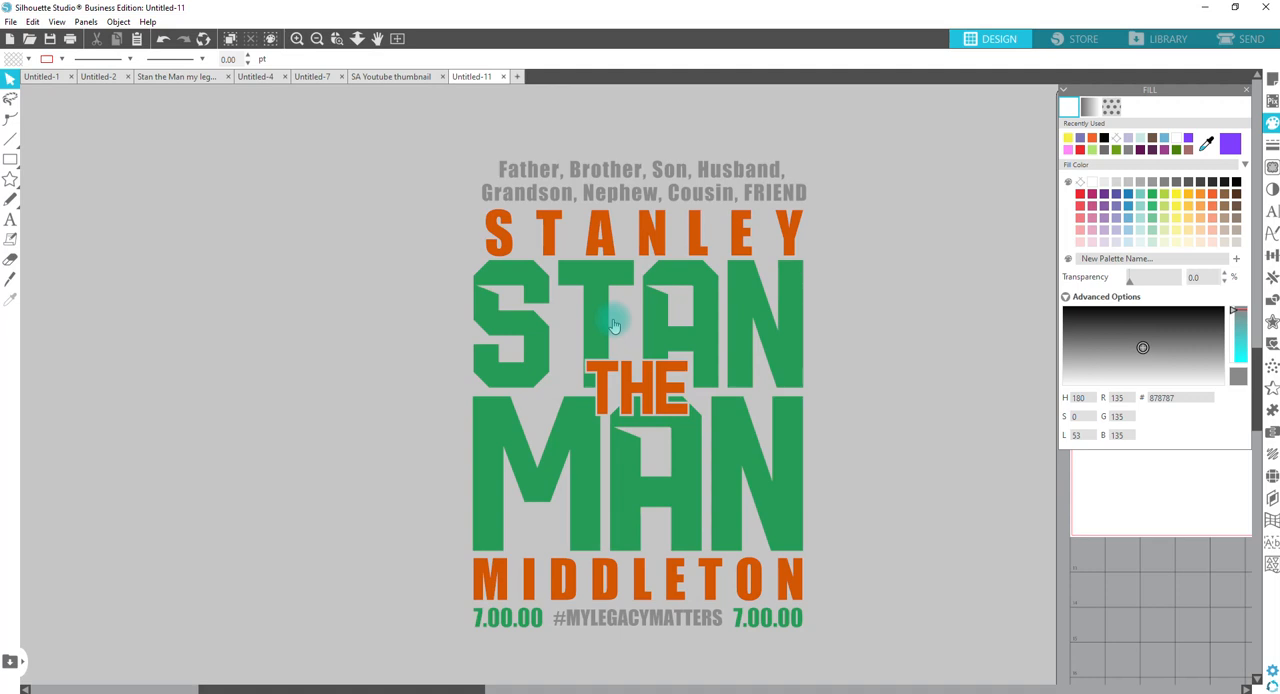
Step: Switch to the Stan the Man my legacy matters document and examine its design variants and the memorial shirt thumbnail
click(165, 79)
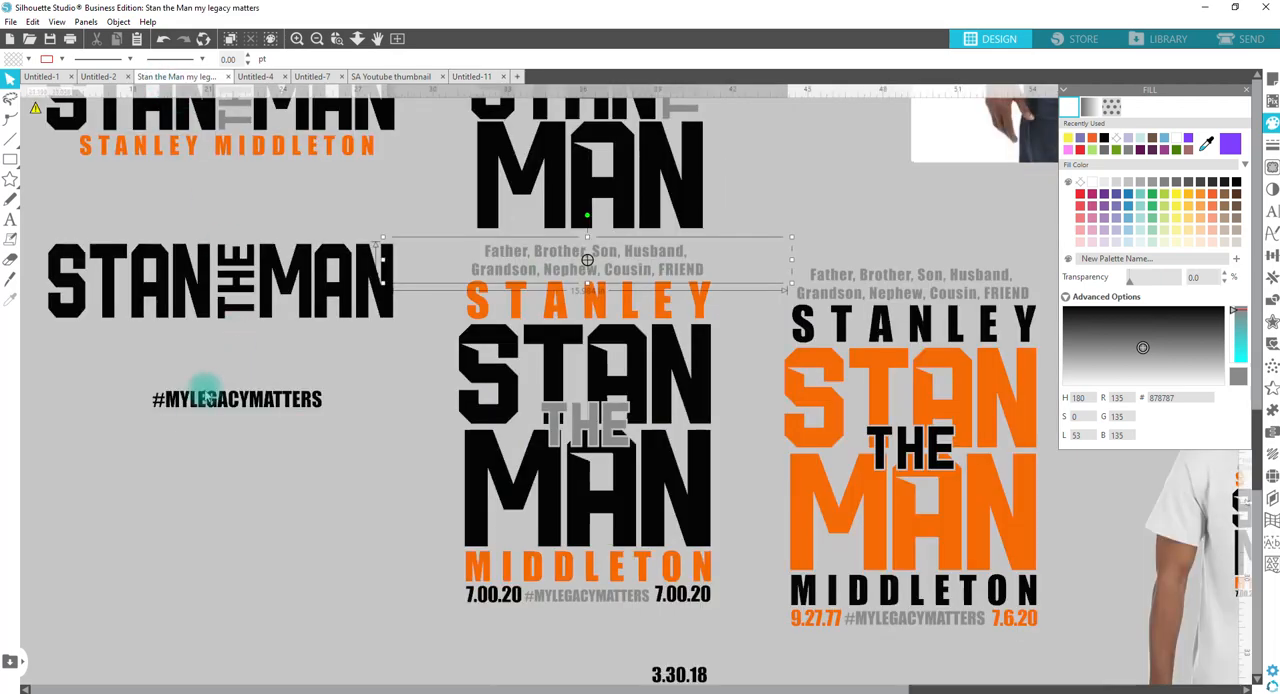
drag(312, 481, 939, 399)
drag(329, 271, 978, 472)
drag(431, 283, 982, 606)
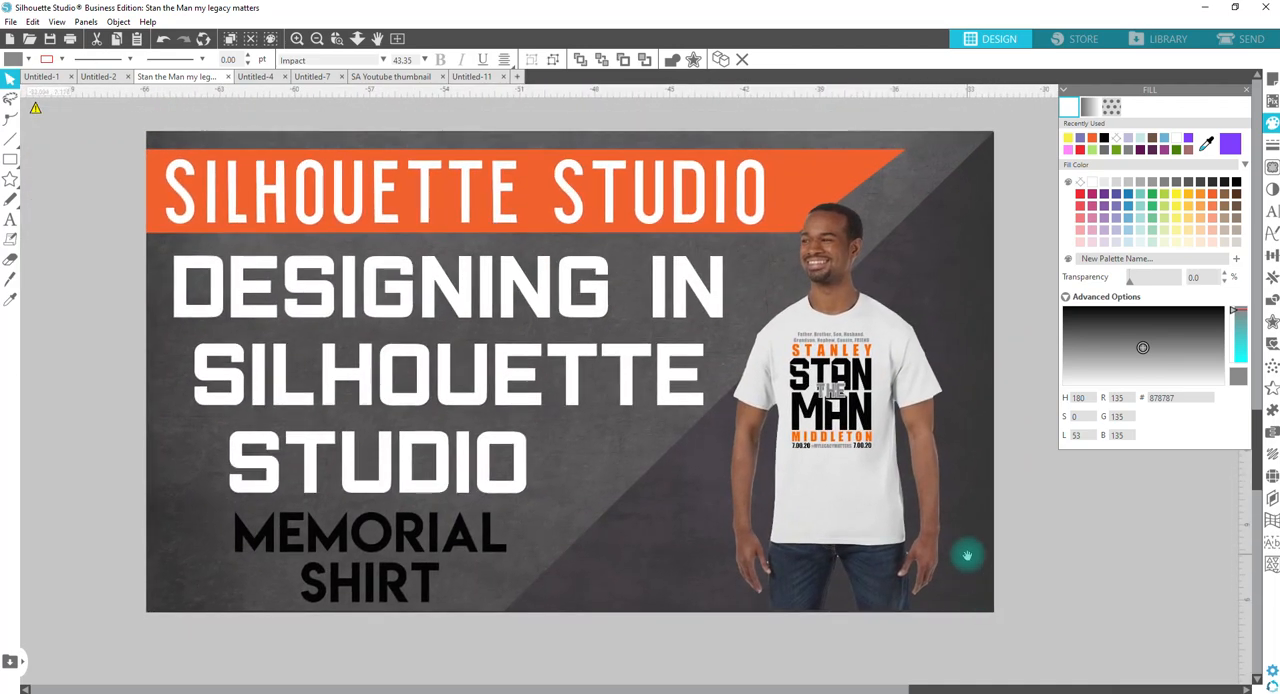